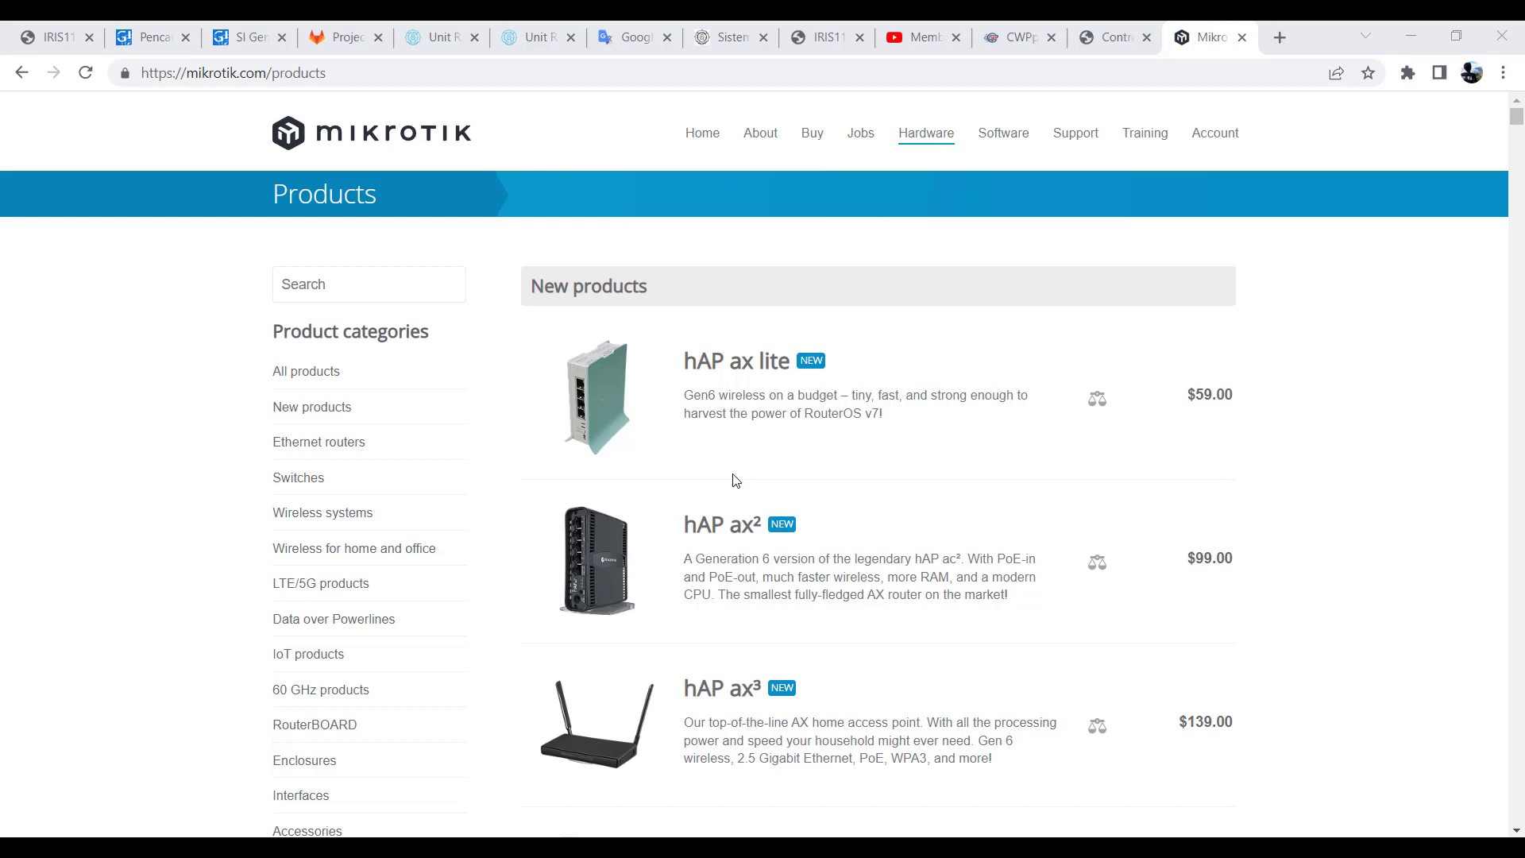
- Look over the new products list and open the hAP ax lite product page
{"action": "scroll", "coordinate": [735, 479], "scroll_direction": "down", "scroll_amount": 5}
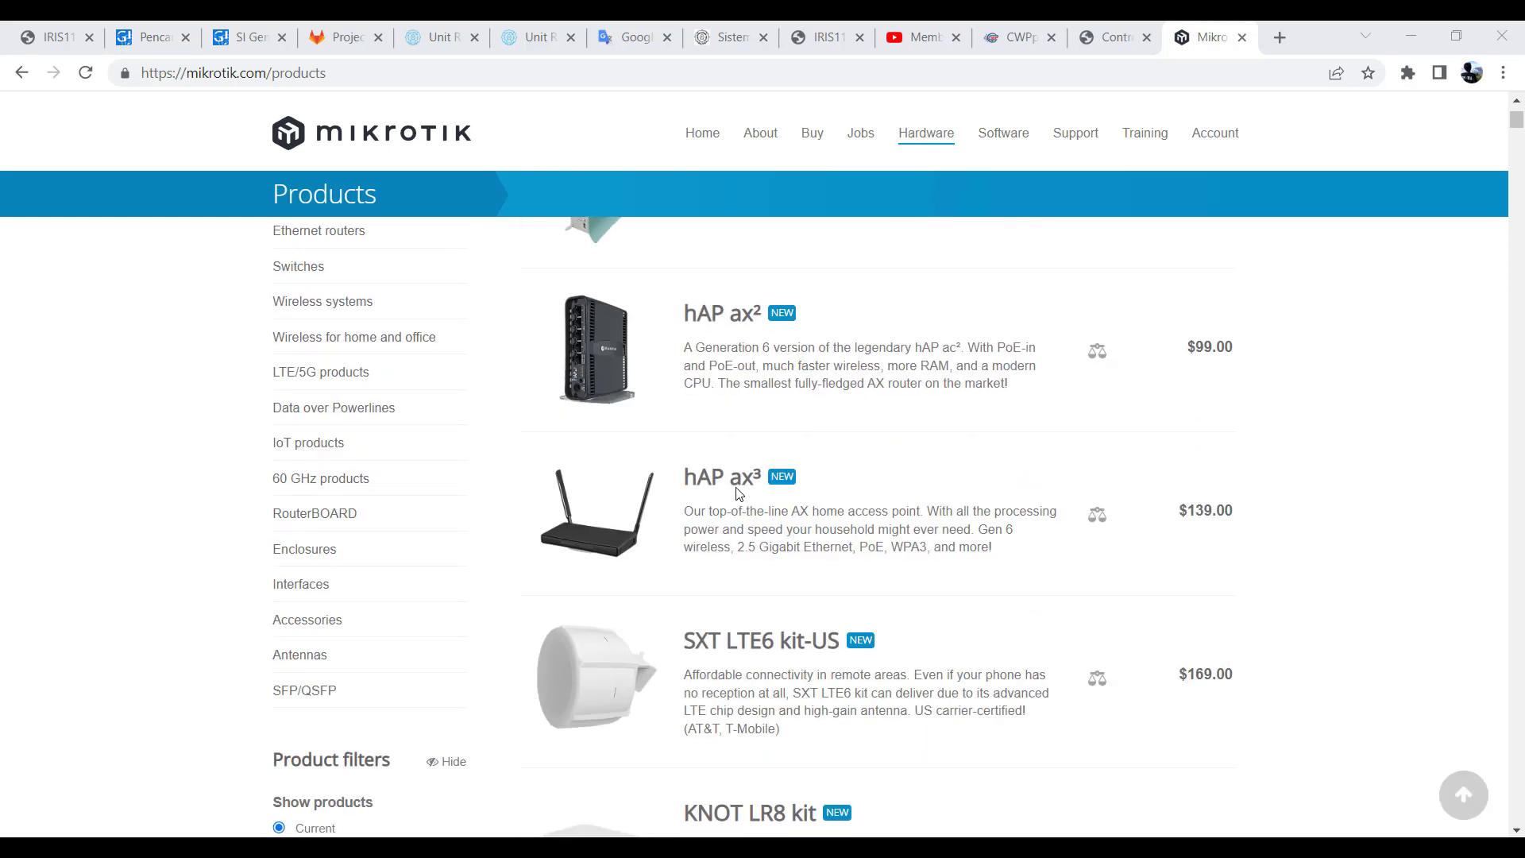
{"action": "scroll", "coordinate": [736, 493], "scroll_direction": "up", "scroll_amount": 2}
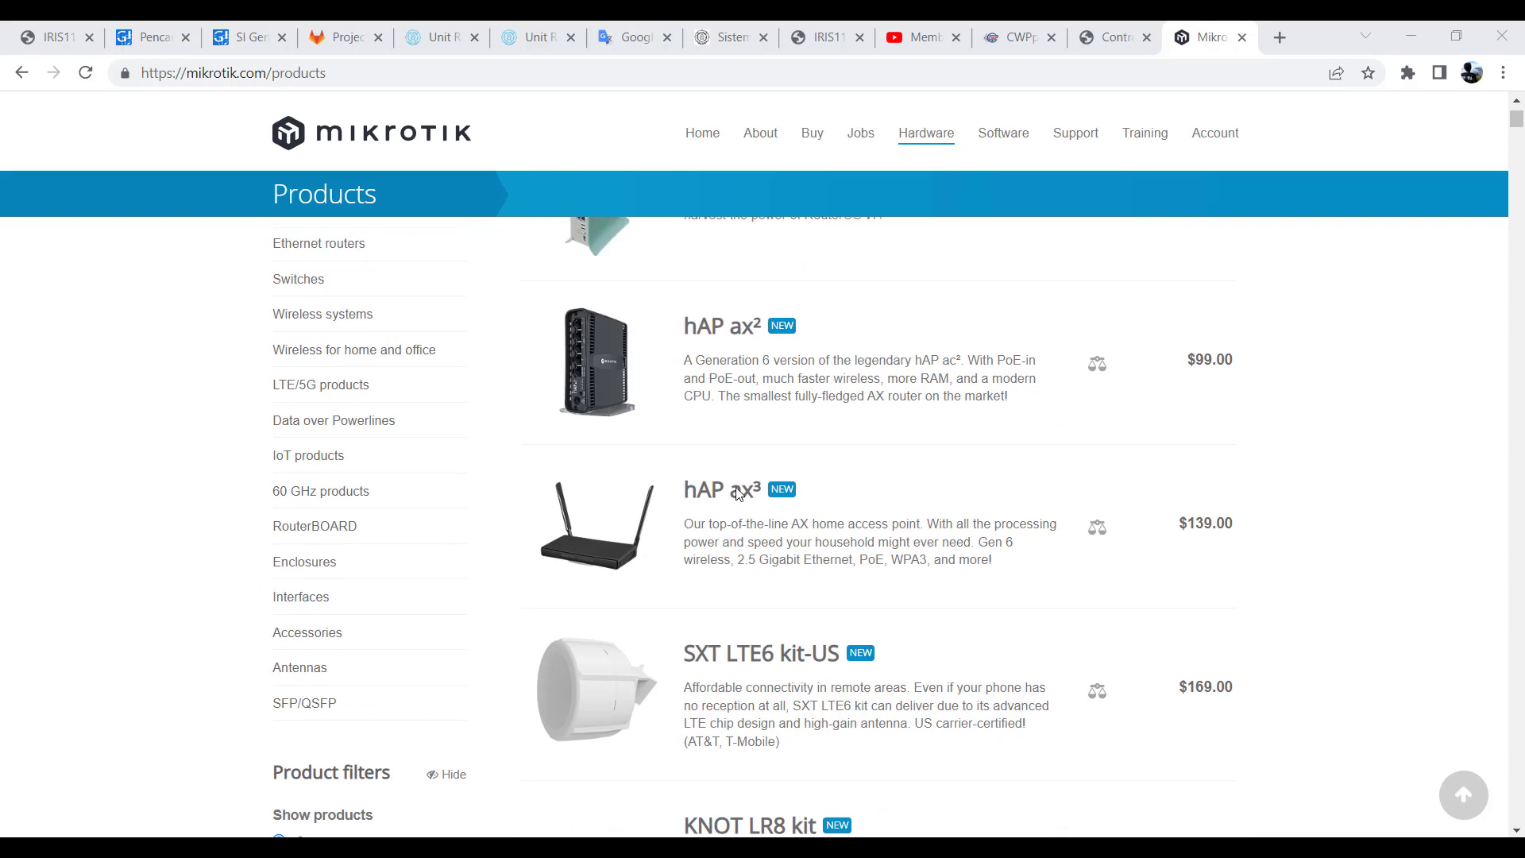
{"action": "scroll", "coordinate": [737, 492], "scroll_direction": "up", "scroll_amount": 1}
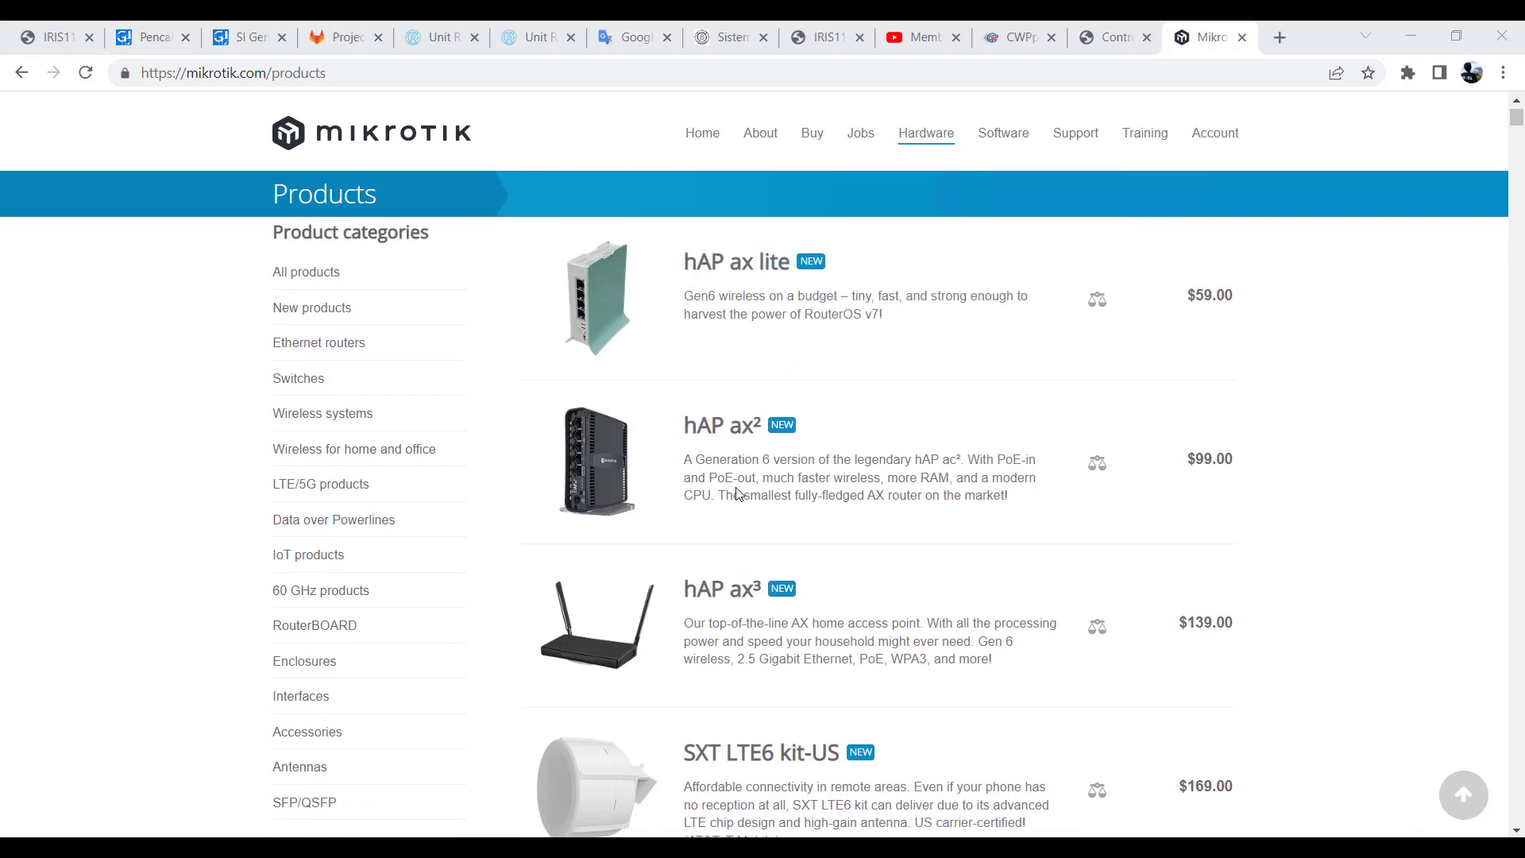
{"action": "scroll", "coordinate": [737, 494], "scroll_direction": "up", "scroll_amount": 1}
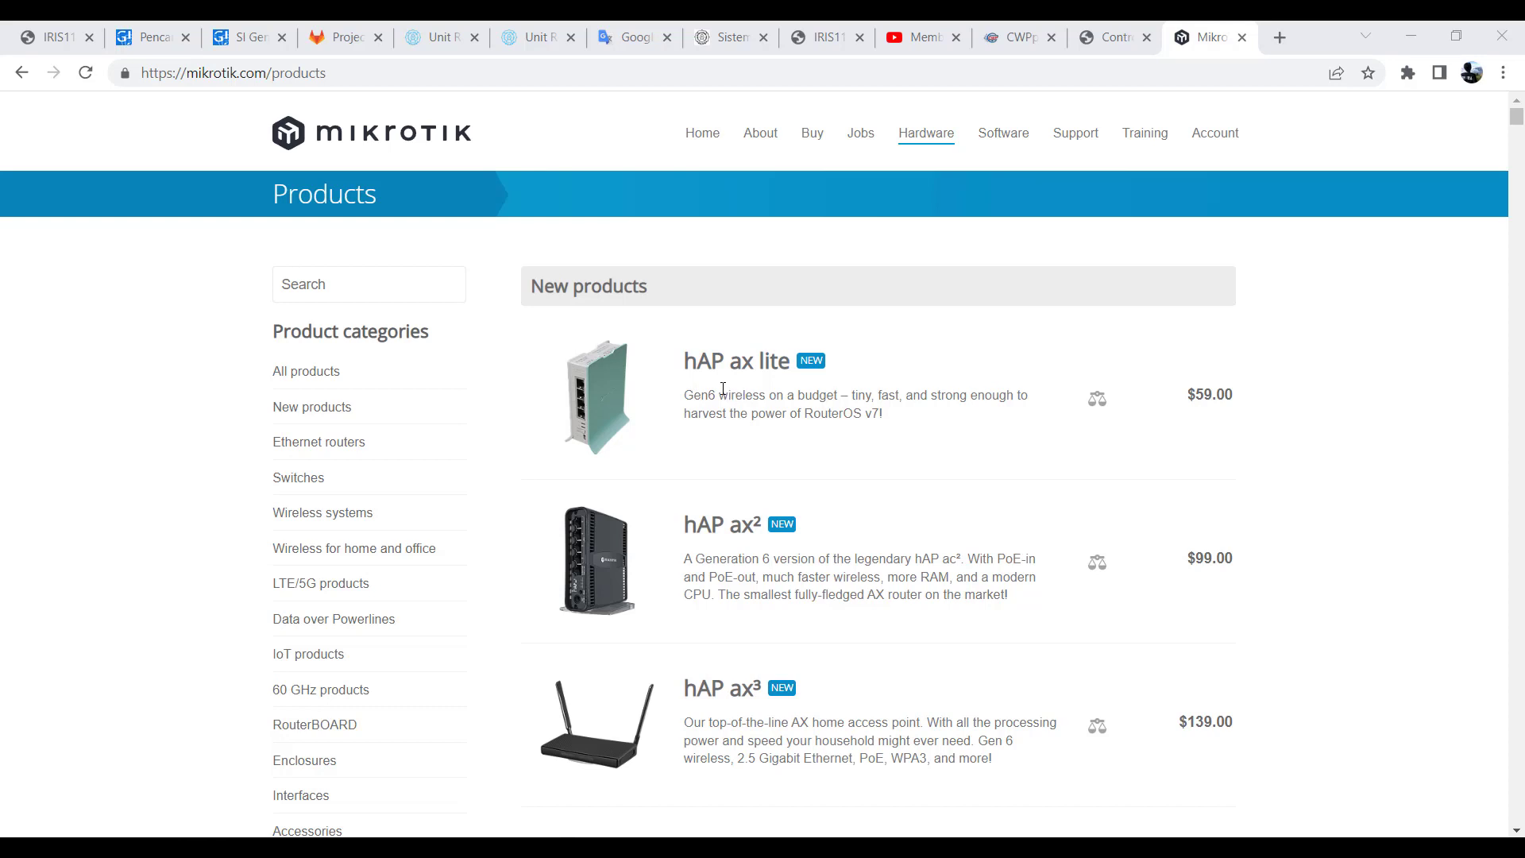
{"action": "left_click", "coordinate": [596, 408]}
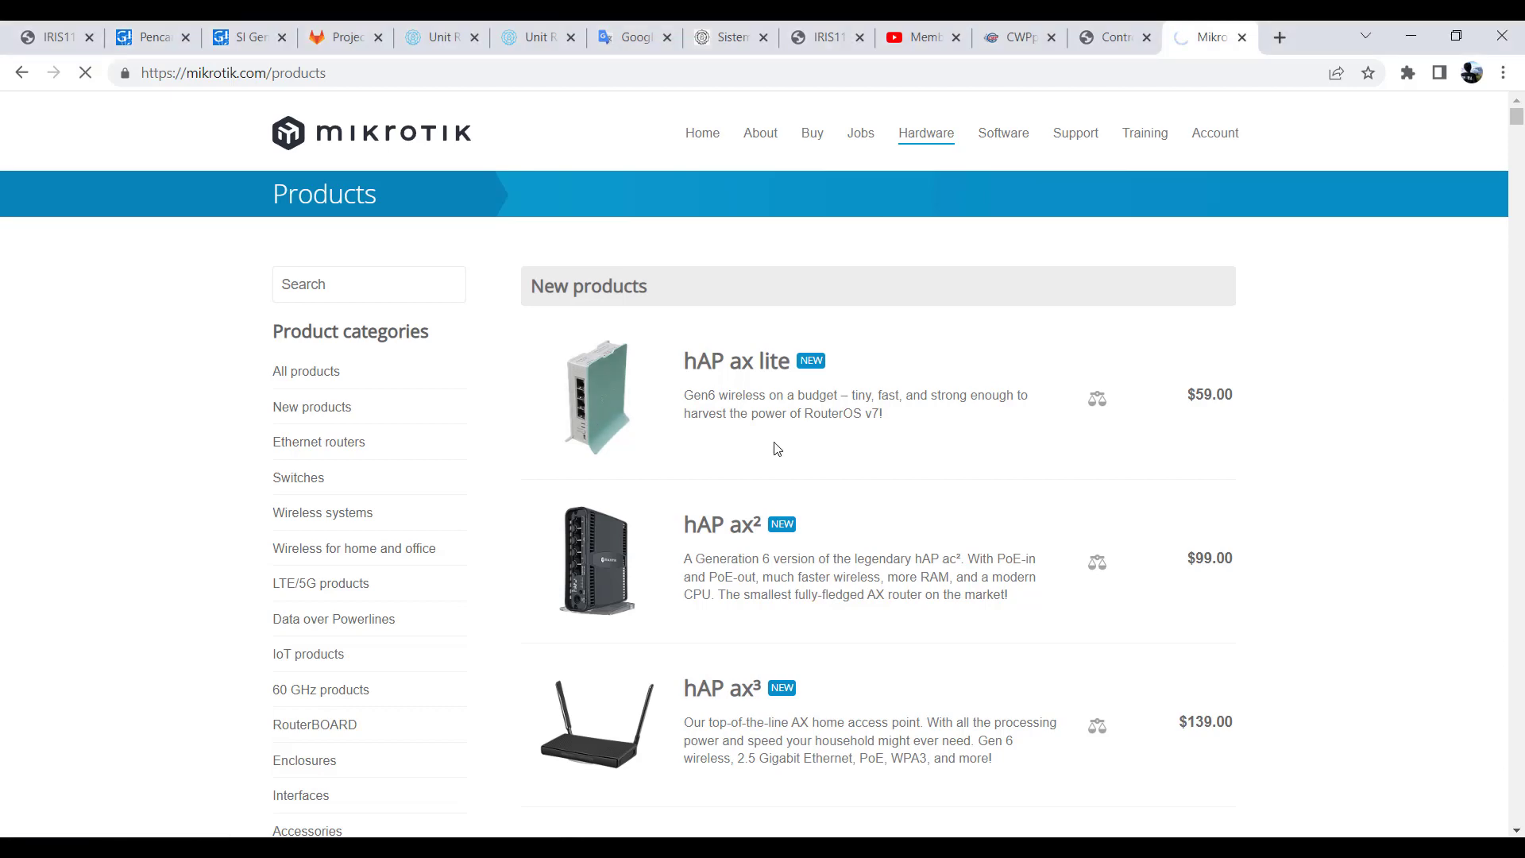
- Examine the hAP ax lite Specifications table, highlighting the CPU core count and the RouterOS license level
{"action": "scroll", "coordinate": [643, 533], "scroll_direction": "down", "scroll_amount": 9}
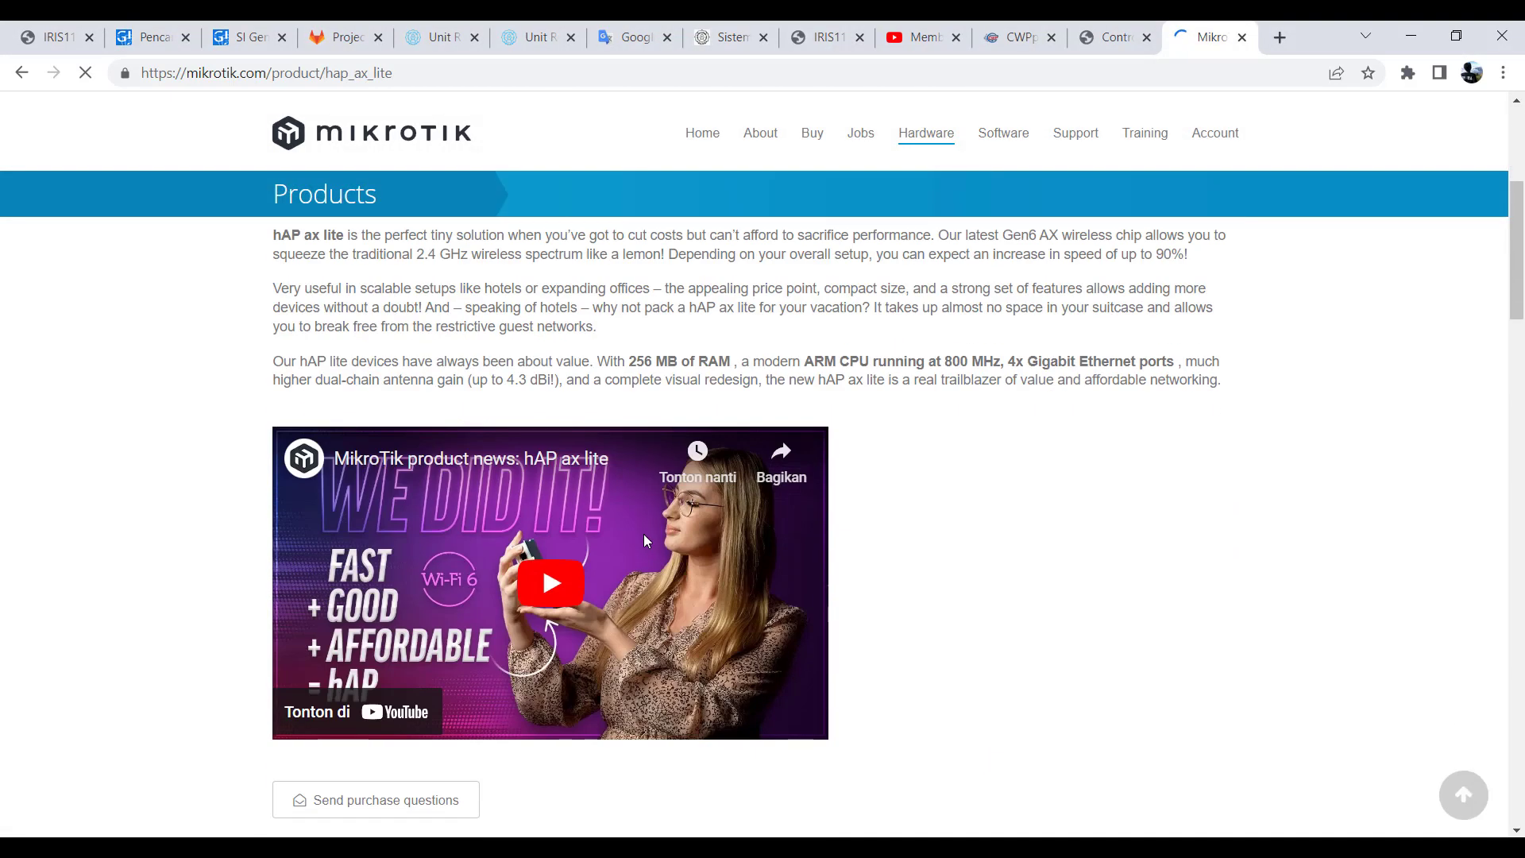
{"action": "scroll", "coordinate": [647, 540], "scroll_direction": "down", "scroll_amount": 5}
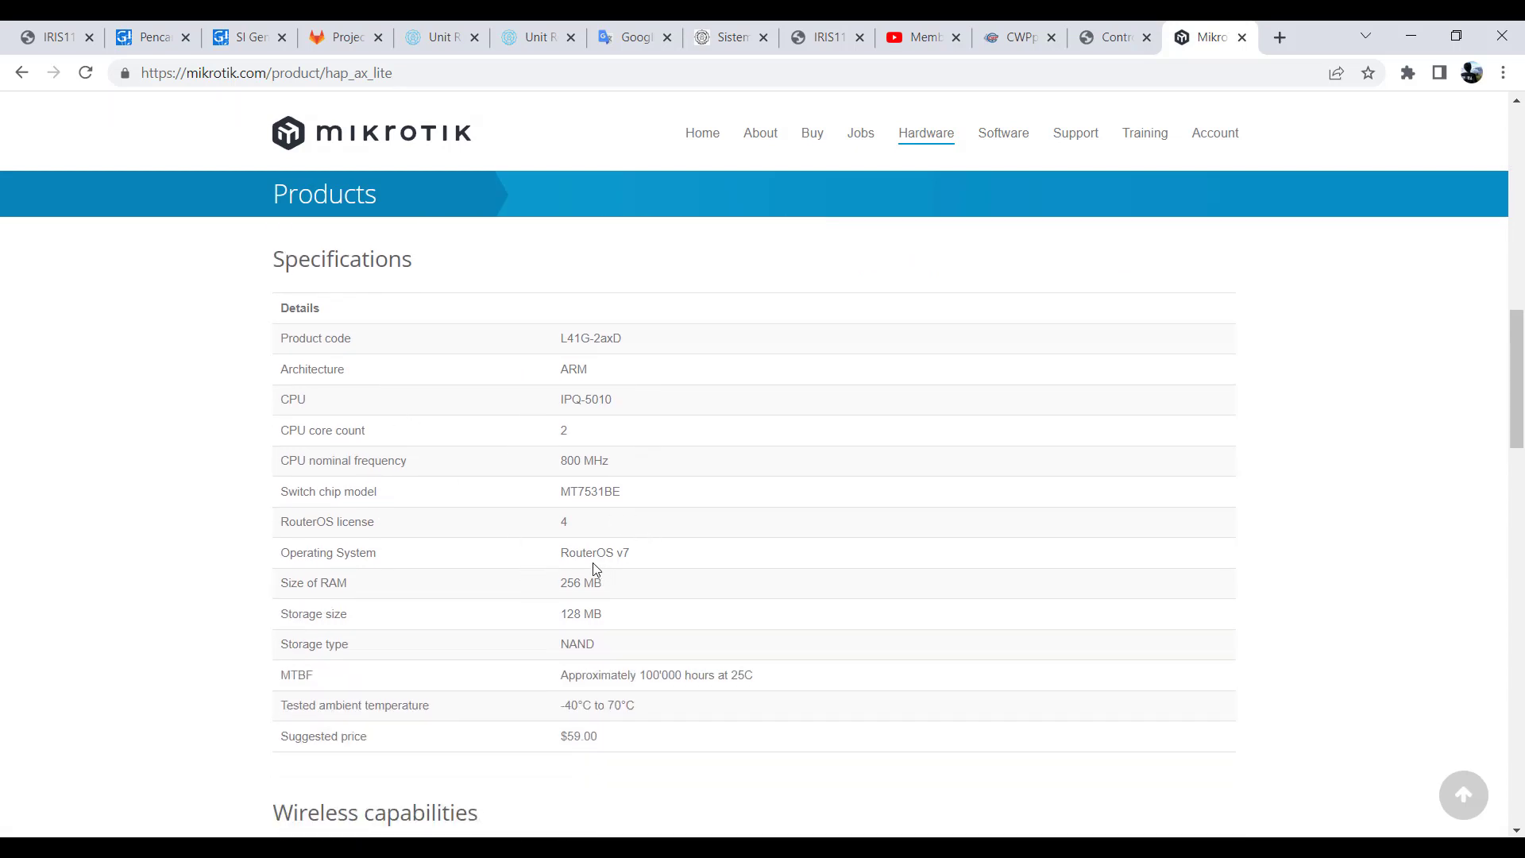
{"action": "scroll", "coordinate": [579, 528], "scroll_direction": "down", "scroll_amount": 3}
{"action": "scroll", "coordinate": [578, 527], "scroll_direction": "up", "scroll_amount": 1}
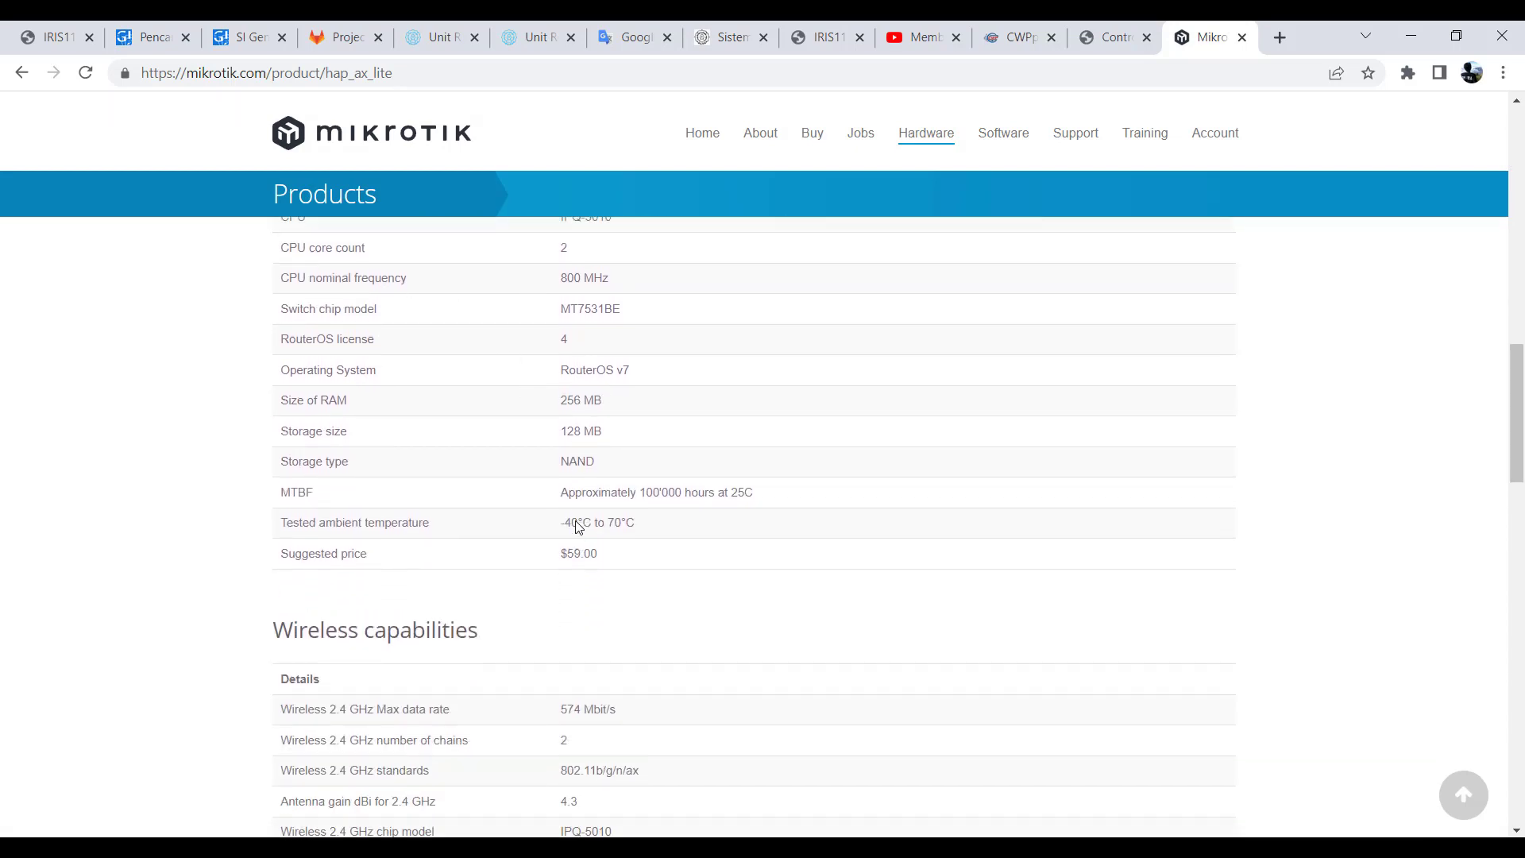
{"action": "scroll", "coordinate": [477, 445], "scroll_direction": "up", "scroll_amount": 1}
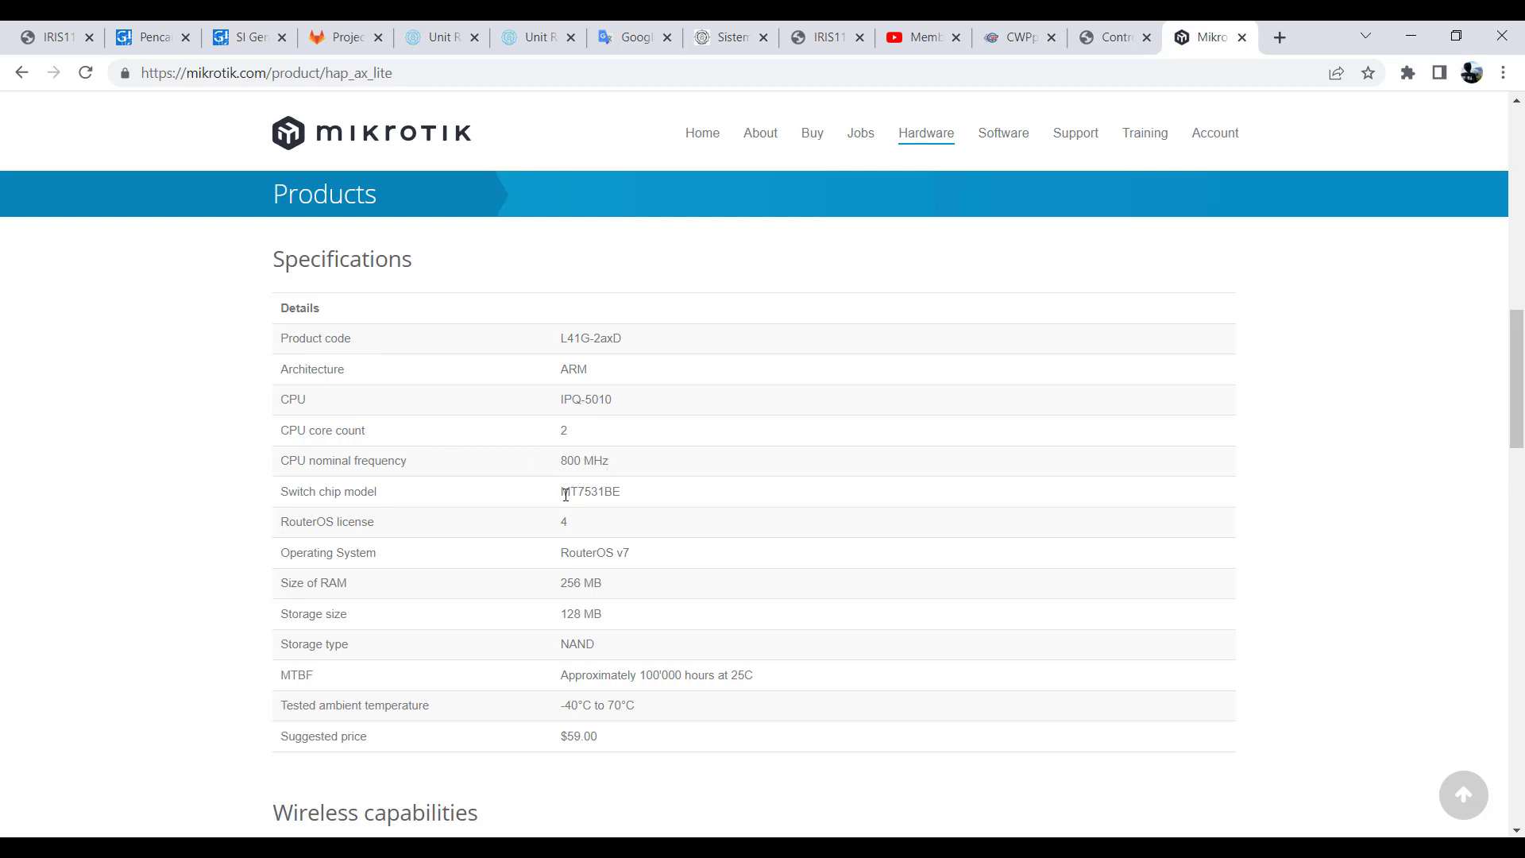
{"action": "double_click", "coordinate": [563, 432]}
{"action": "scroll", "coordinate": [586, 528], "scroll_direction": "down", "scroll_amount": 1}
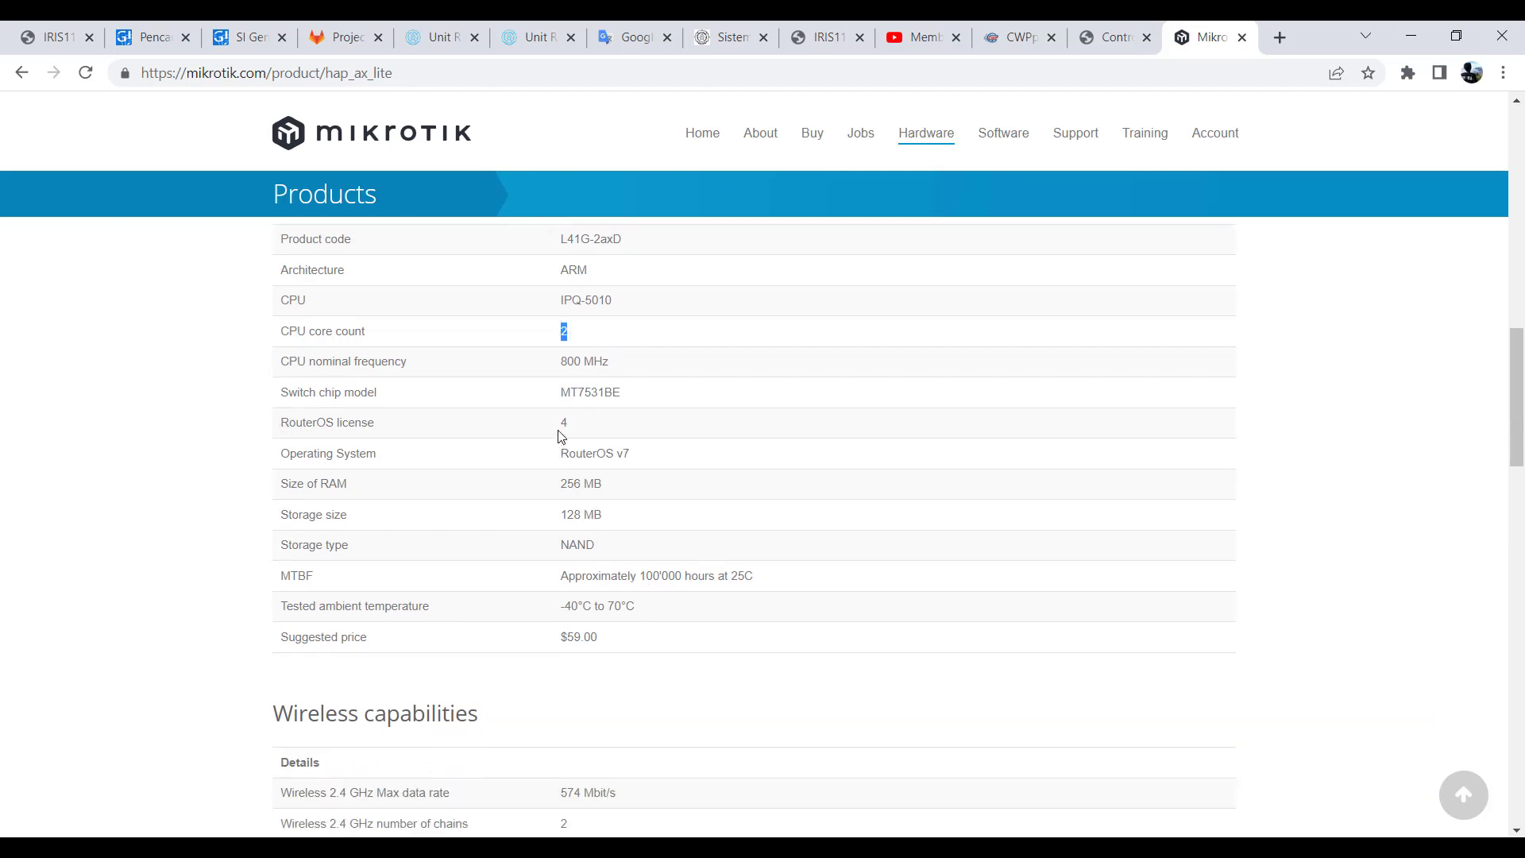
{"action": "double_click", "coordinate": [562, 426]}
{"action": "scroll", "coordinate": [527, 602], "scroll_direction": "down", "scroll_amount": 5}
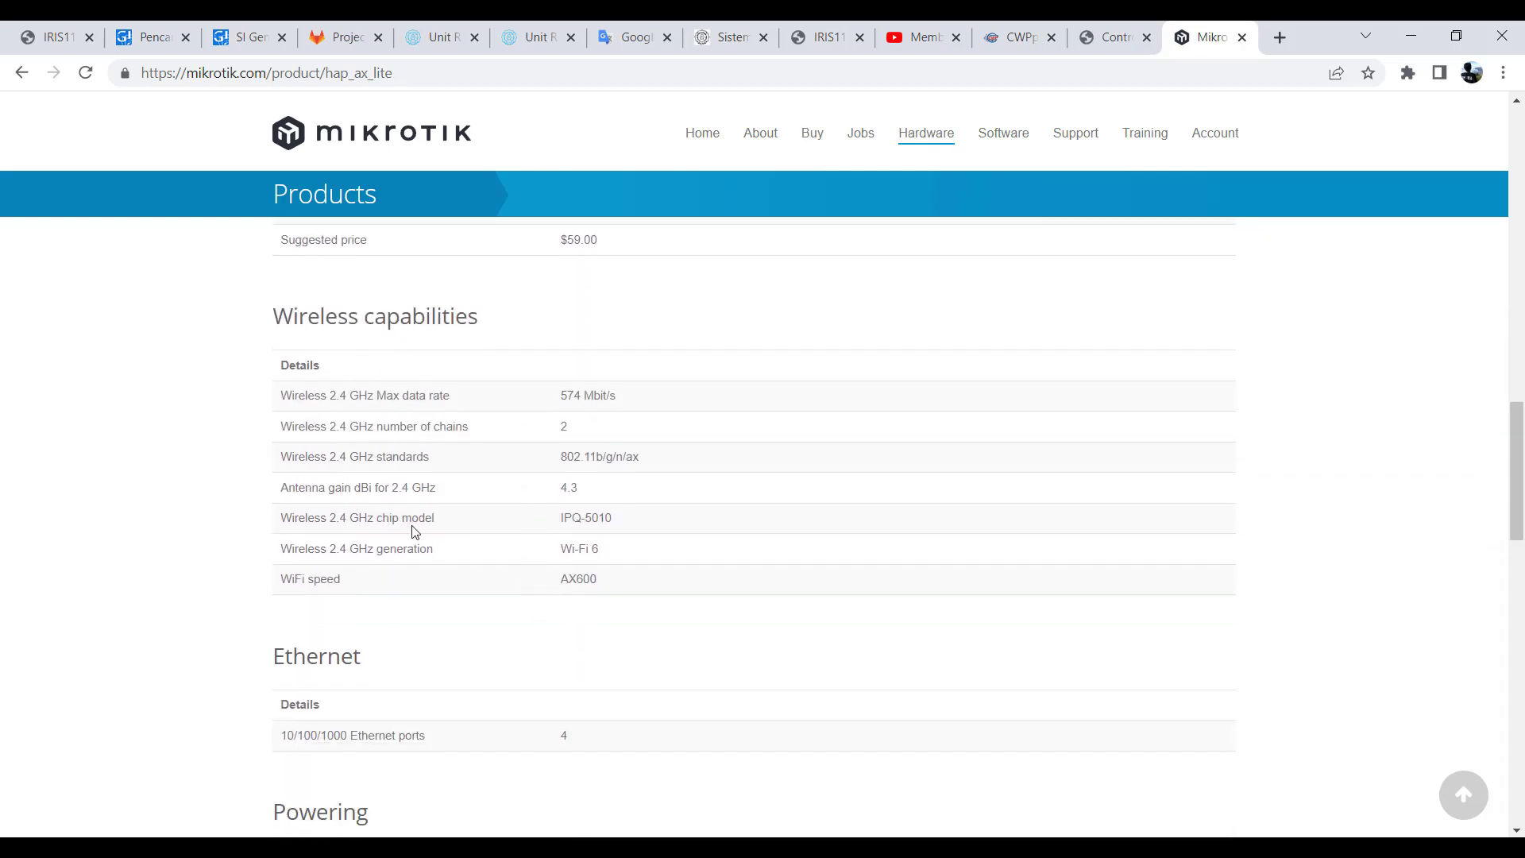
- Review the hAP ax lite overview and its Wireless capabilities table, highlighting the 2.4 GHz band and the ax wireless standard
{"action": "scroll", "coordinate": [413, 532], "scroll_direction": "up", "scroll_amount": 10}
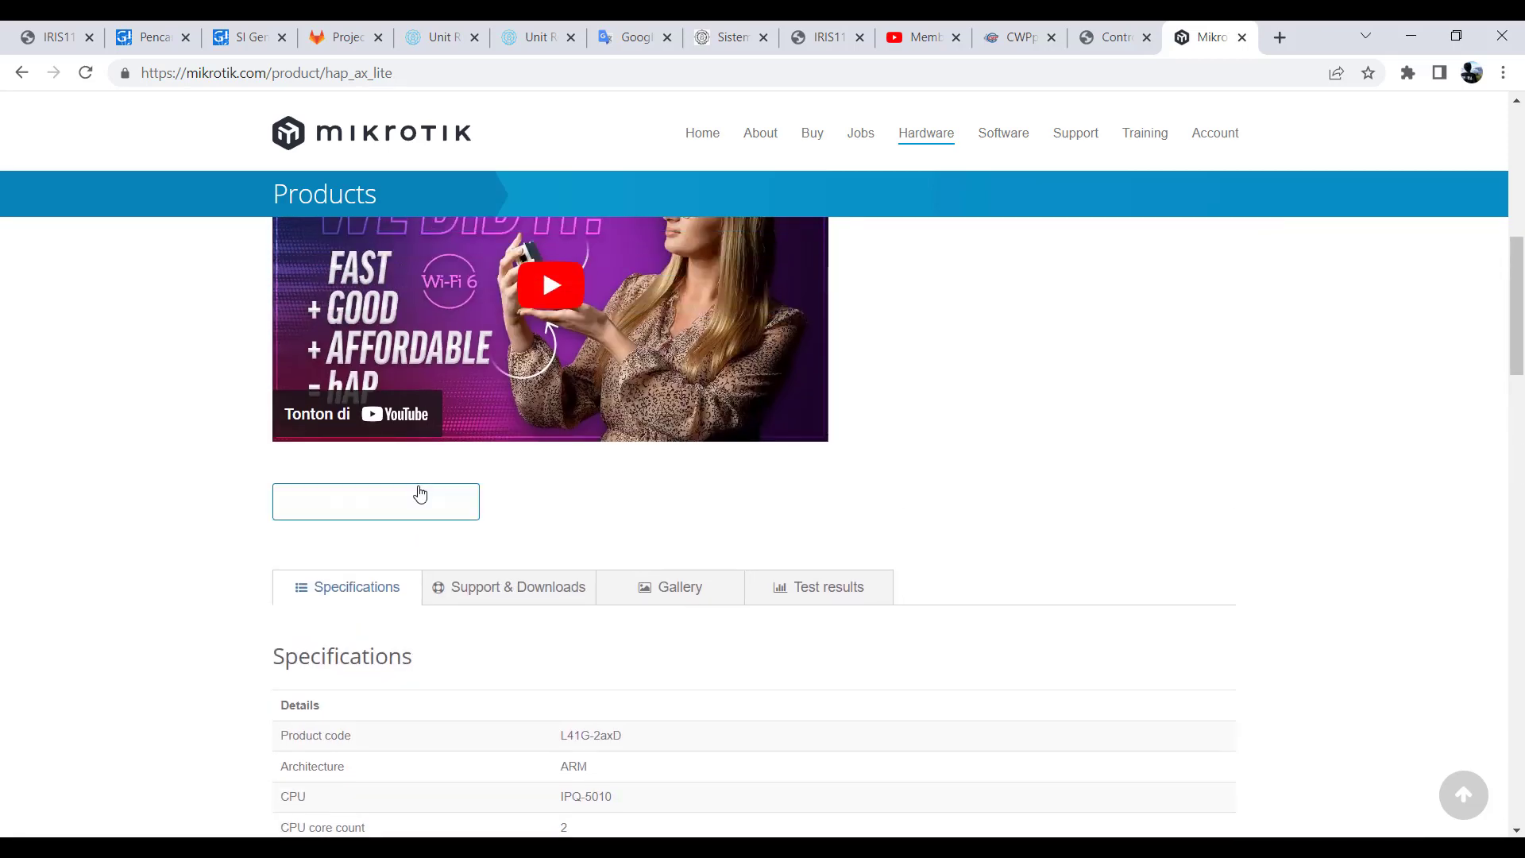
{"action": "scroll", "coordinate": [431, 536], "scroll_direction": "up", "scroll_amount": 8}
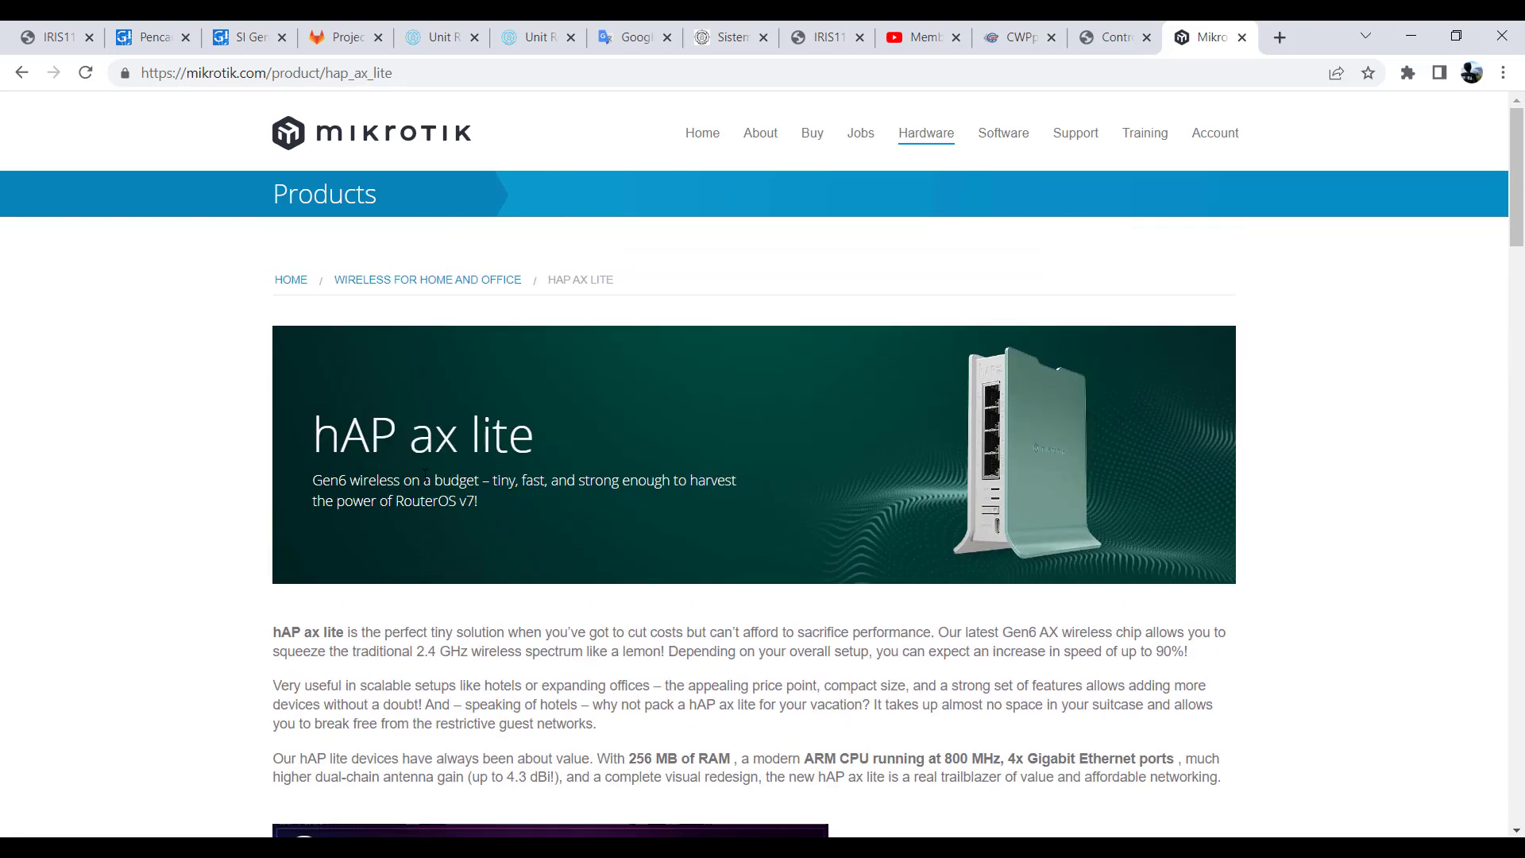
{"action": "scroll", "coordinate": [533, 578], "scroll_direction": "down", "scroll_amount": 9}
{"action": "scroll", "coordinate": [531, 576], "scroll_direction": "down", "scroll_amount": 10}
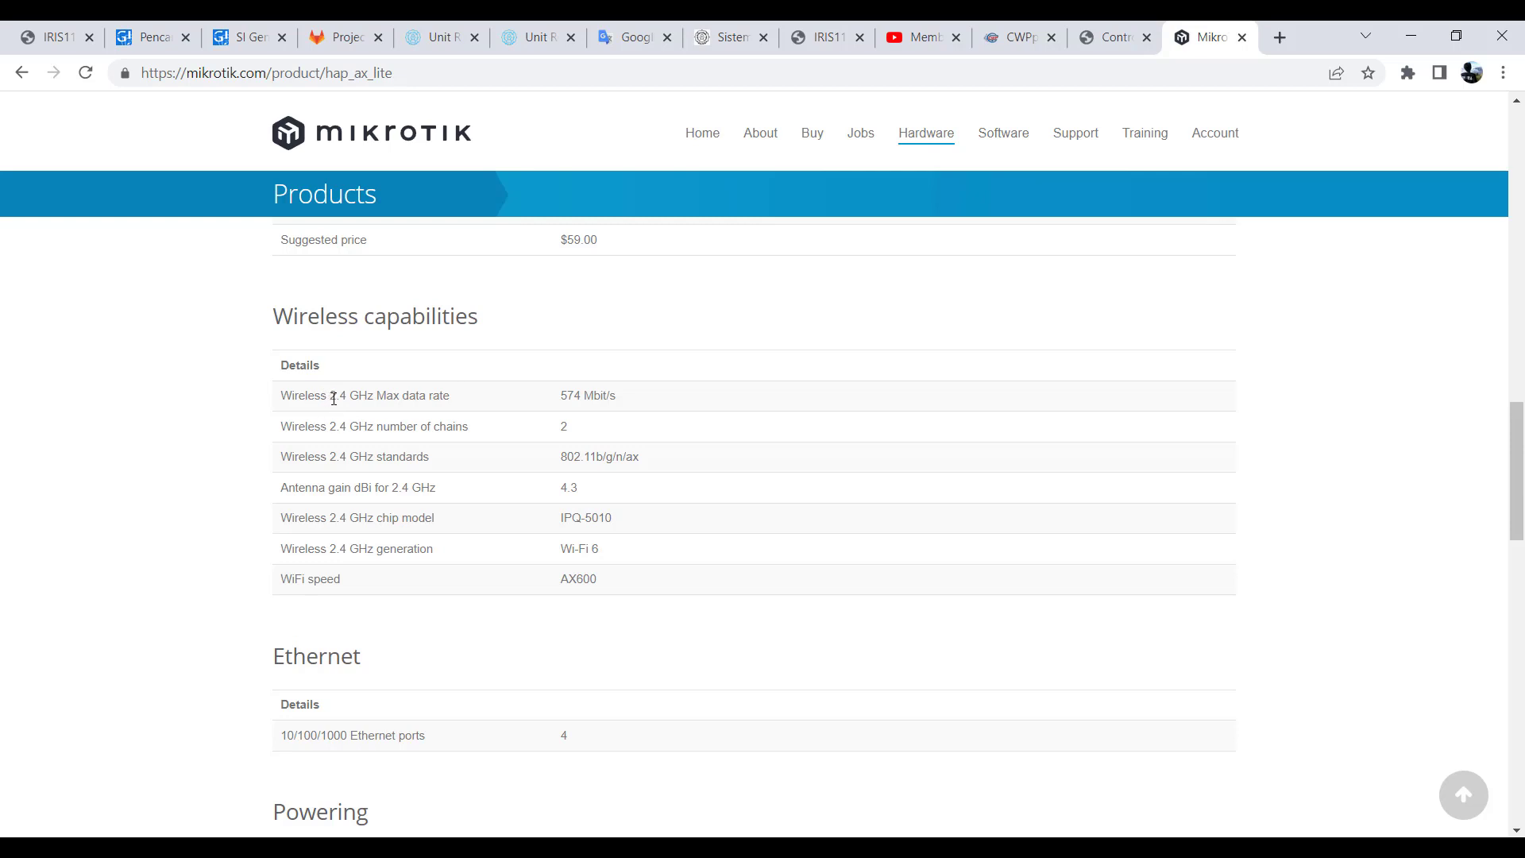
{"action": "double_click", "coordinate": [334, 396]}
{"action": "left_click_drag", "start_coordinate": [558, 458], "coordinate": [644, 466]}
- Examine the hAP ax lite Ethernet, Powering and Certification sections, and return to the product banner
{"action": "scroll", "coordinate": [524, 468], "scroll_direction": "down", "scroll_amount": 3}
{"action": "scroll", "coordinate": [525, 467], "scroll_direction": "down", "scroll_amount": 1}
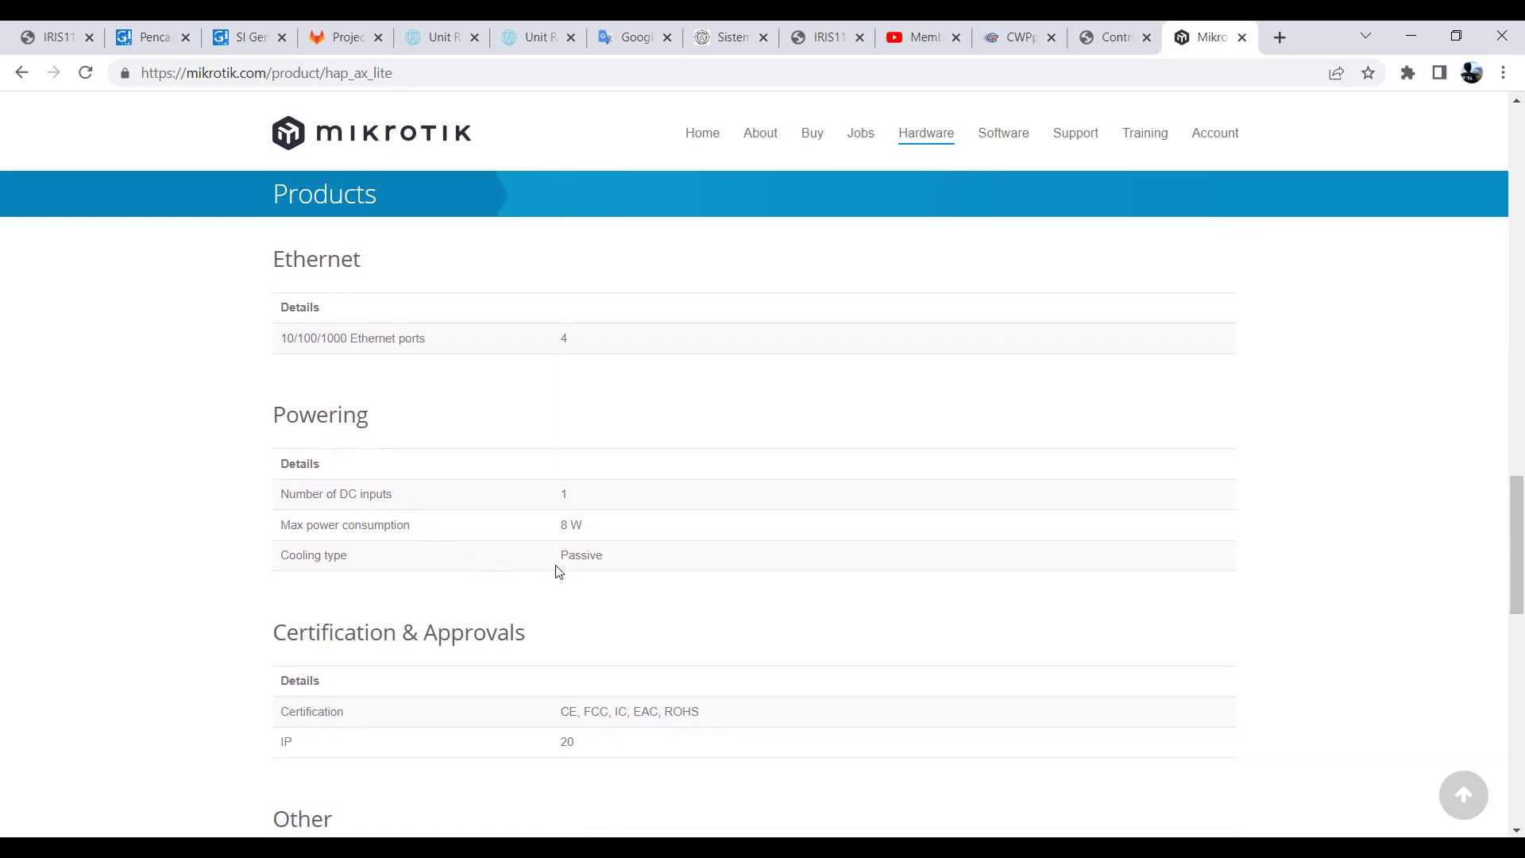
{"action": "scroll", "coordinate": [496, 595], "scroll_direction": "down", "scroll_amount": 2}
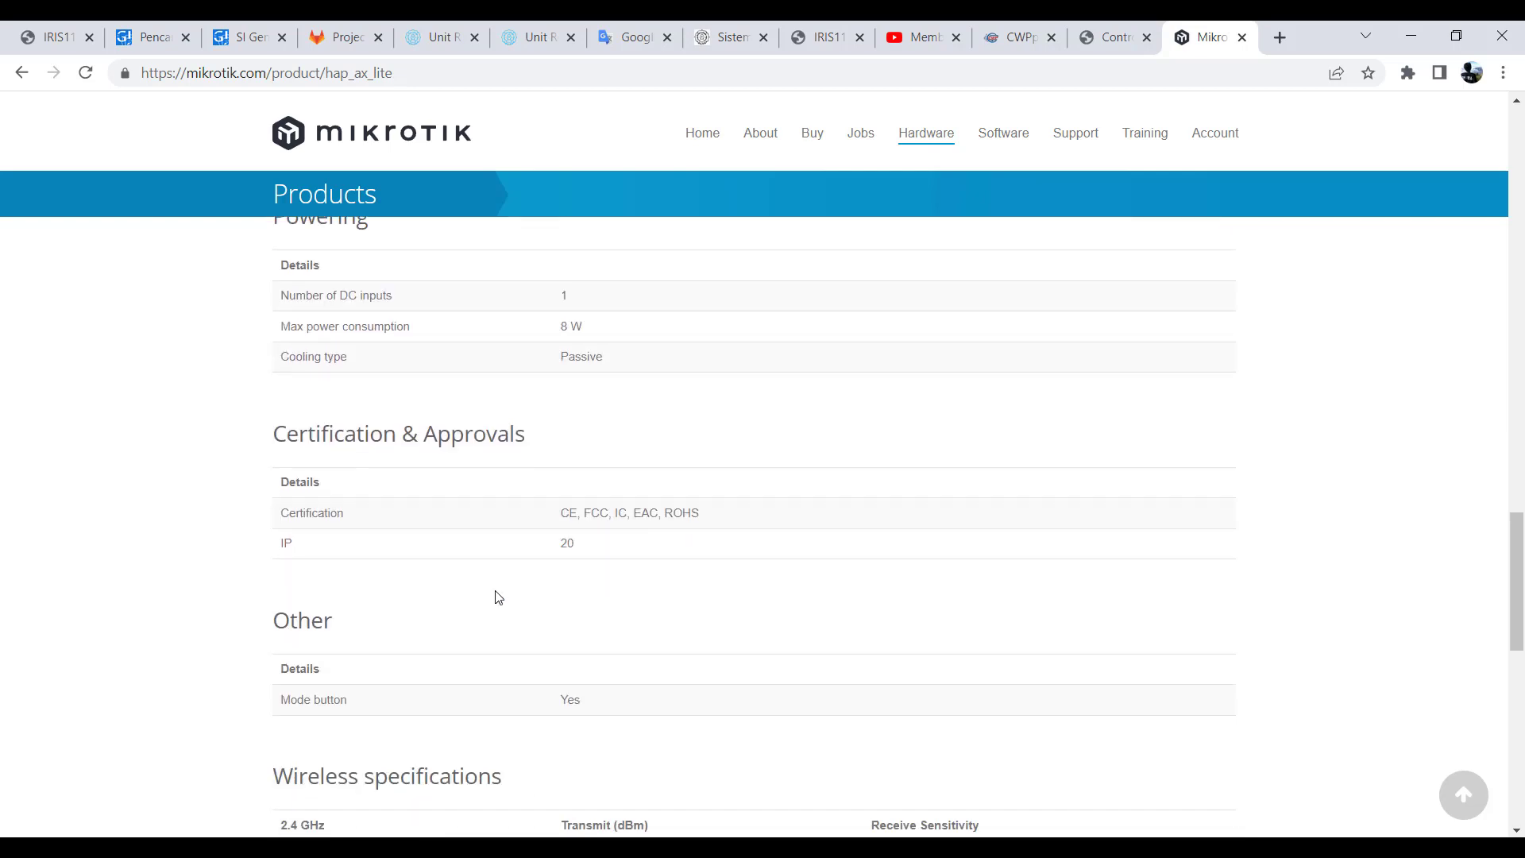
{"action": "scroll", "coordinate": [498, 597], "scroll_direction": "down", "scroll_amount": 2}
{"action": "scroll", "coordinate": [497, 597], "scroll_direction": "up", "scroll_amount": 4}
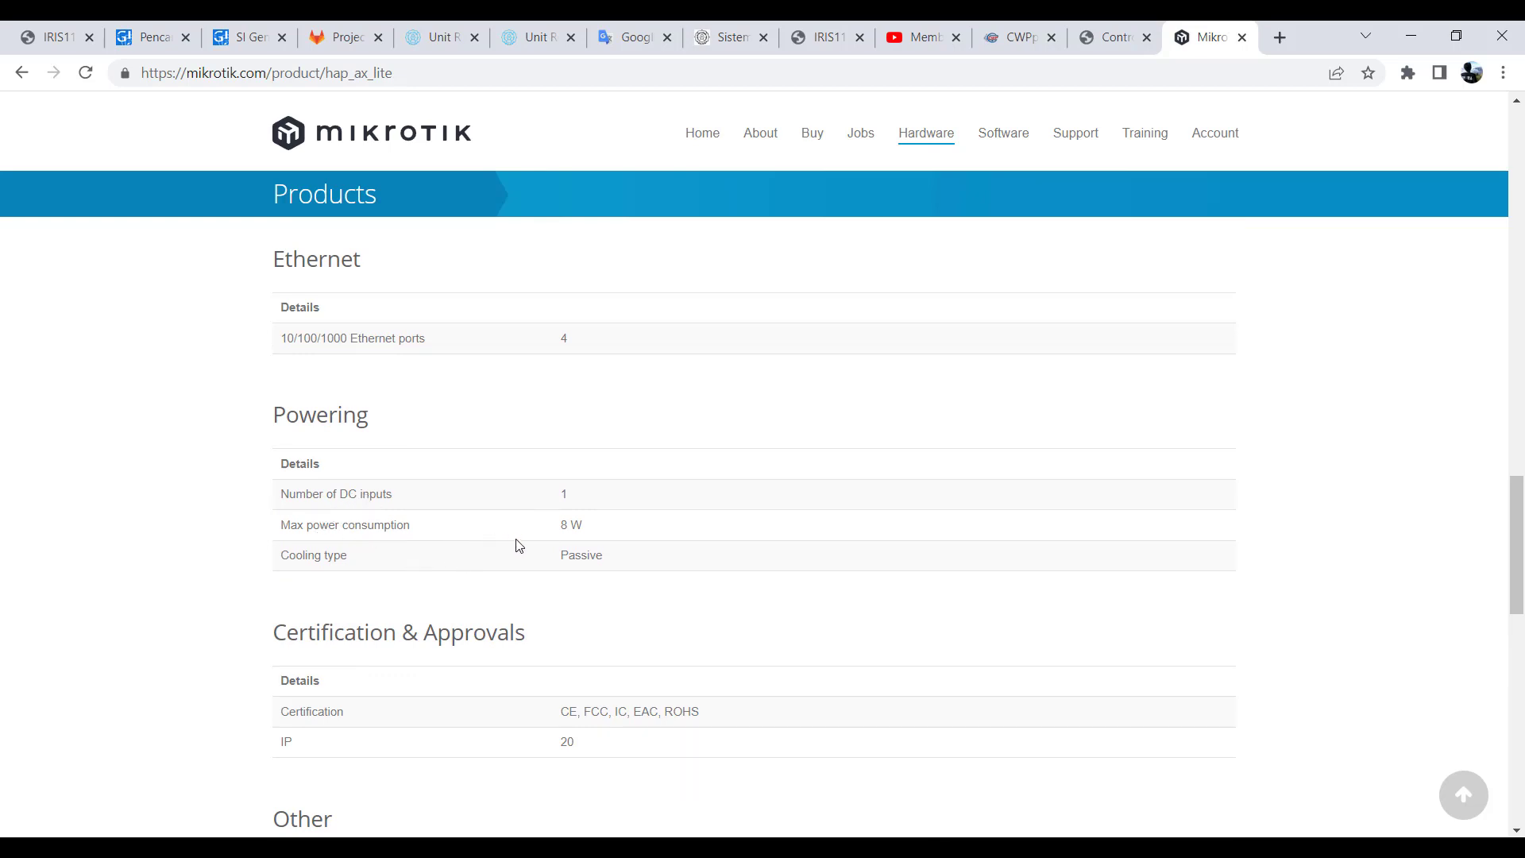
{"action": "scroll", "coordinate": [559, 556], "scroll_direction": "up", "scroll_amount": 5}
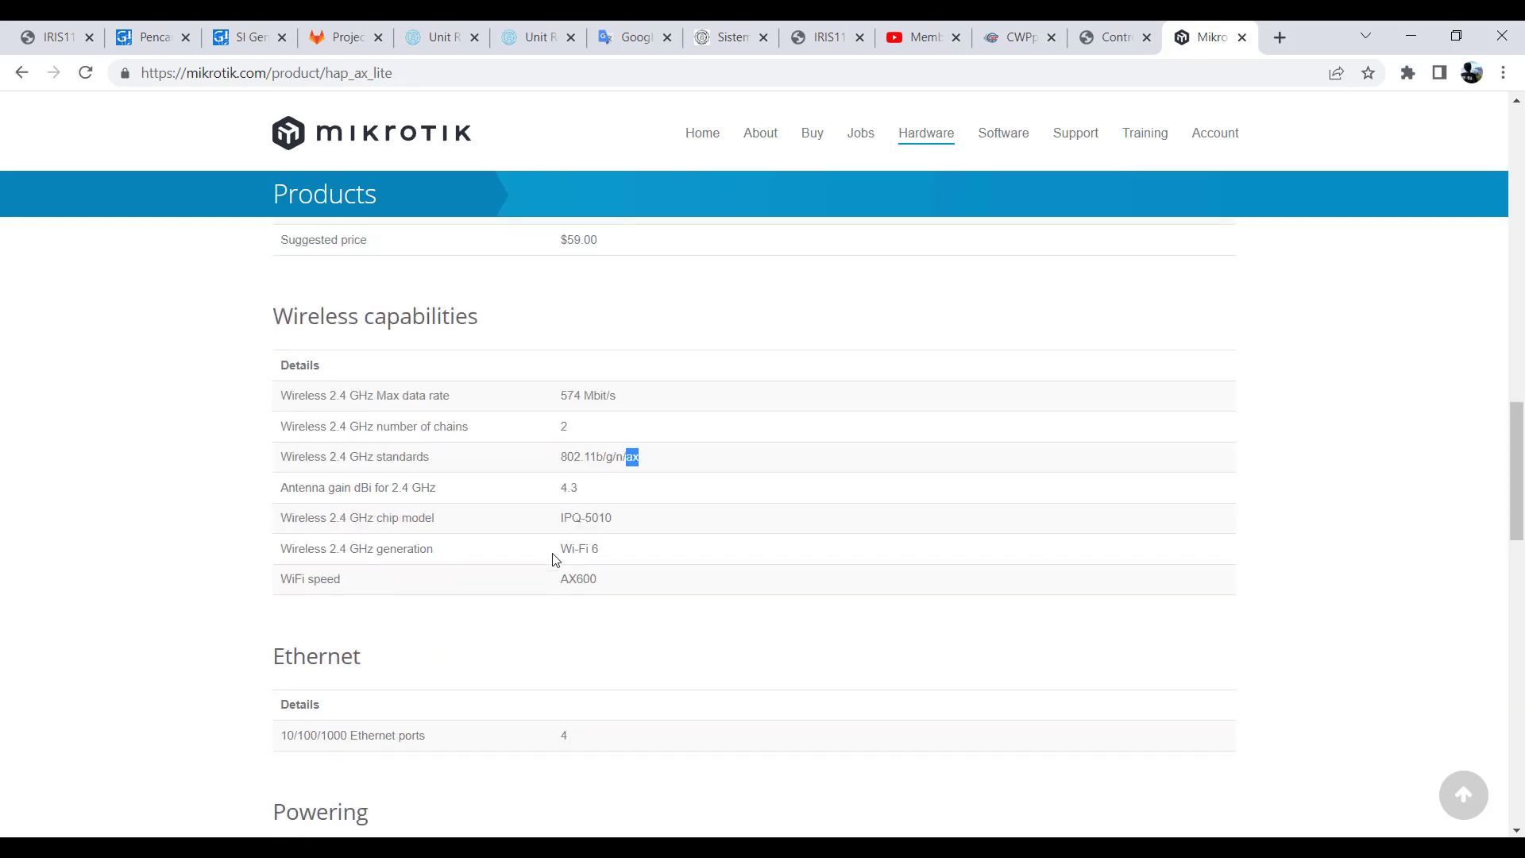
{"action": "scroll", "coordinate": [555, 558], "scroll_direction": "up", "scroll_amount": 6}
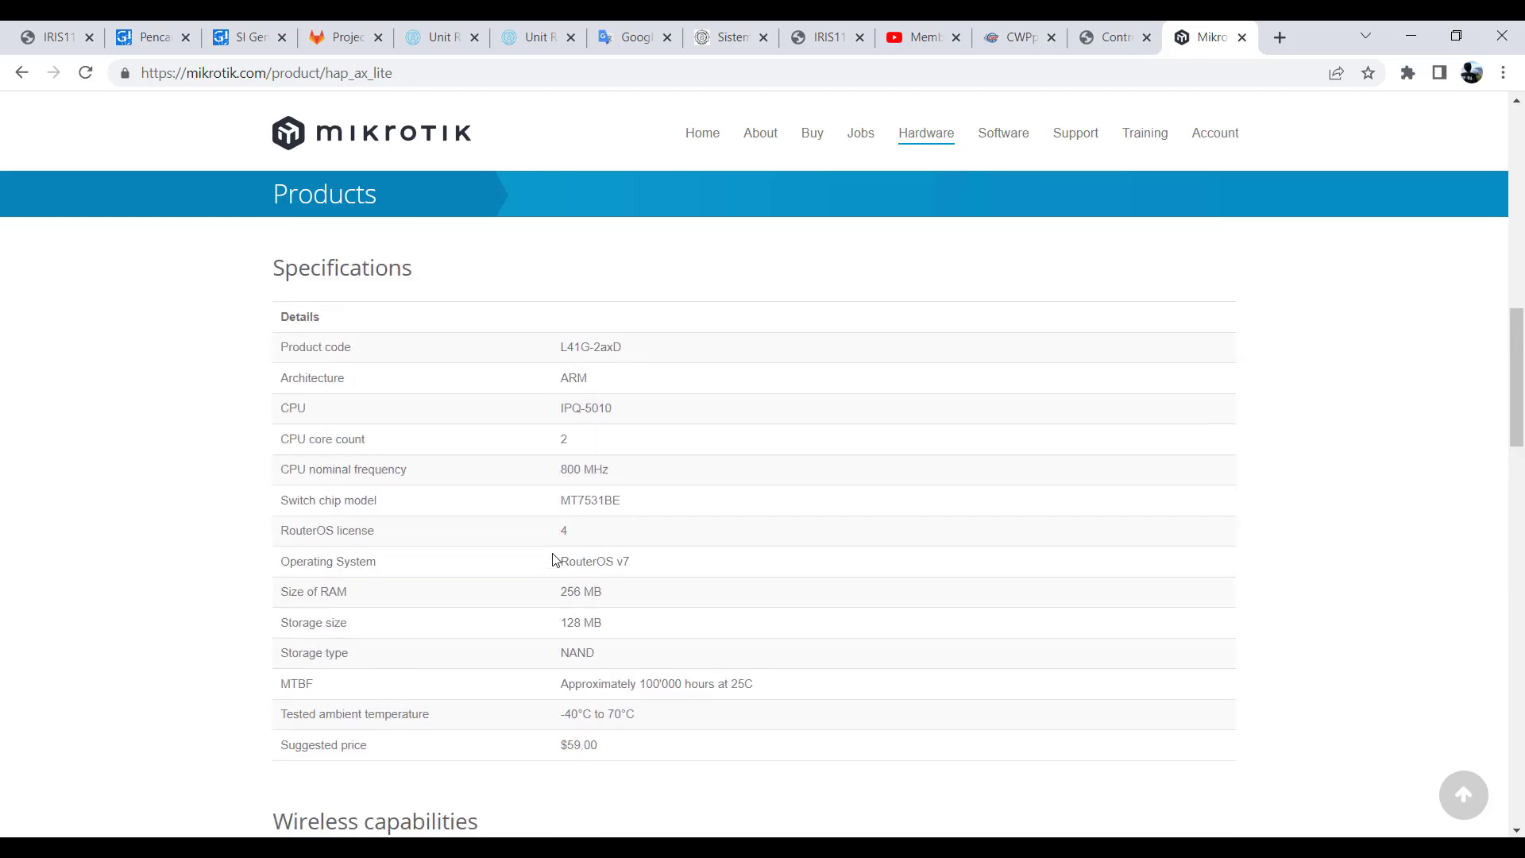
{"action": "scroll", "coordinate": [553, 559], "scroll_direction": "up", "scroll_amount": 15}
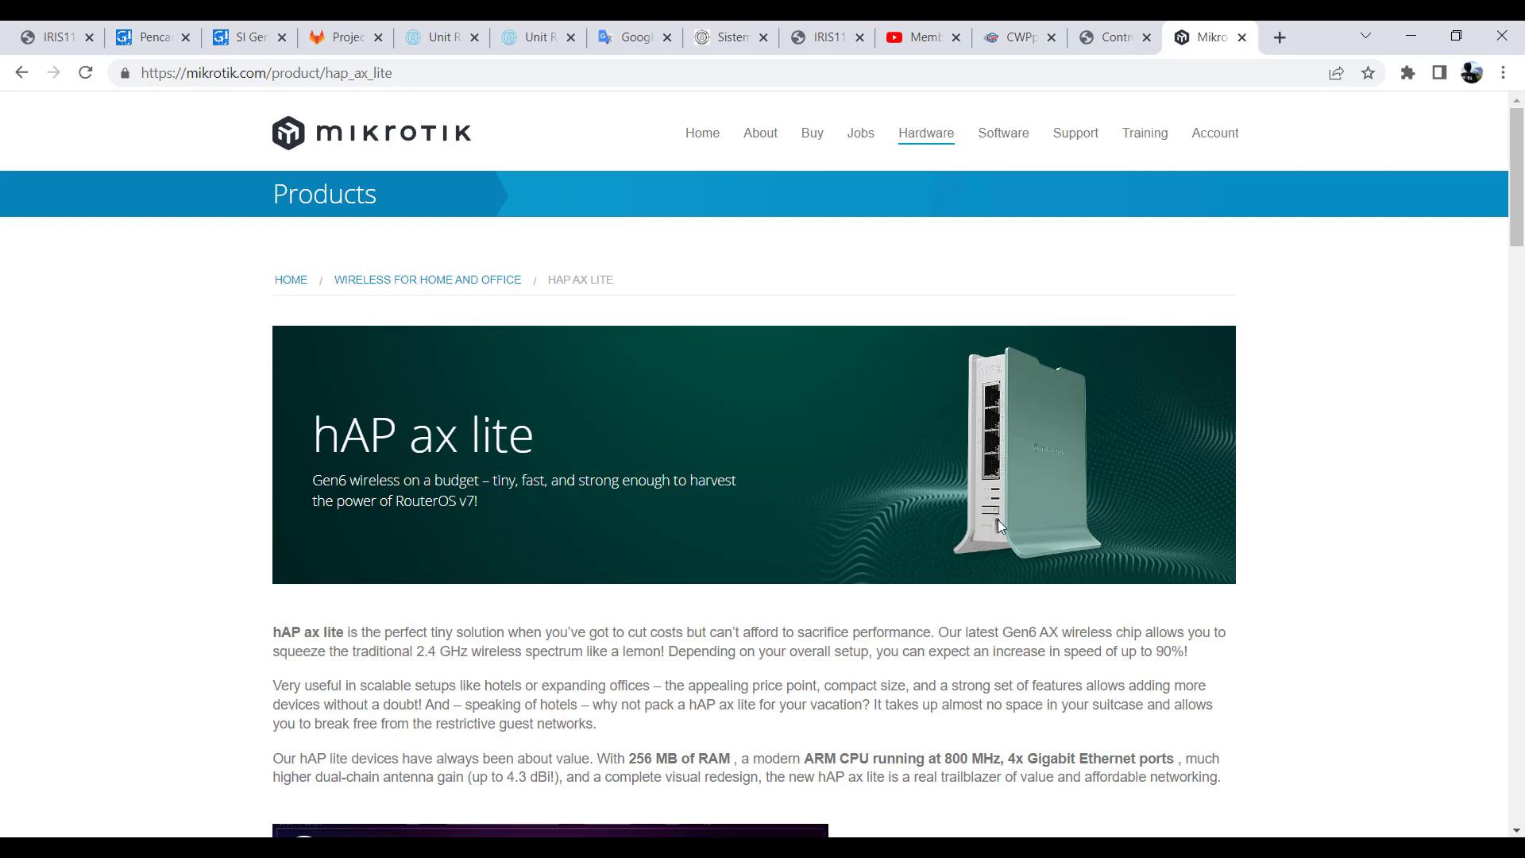
- Go back to the full products list and browse the new products and Ethernet routers
{"action": "left_click", "coordinate": [22, 72]}
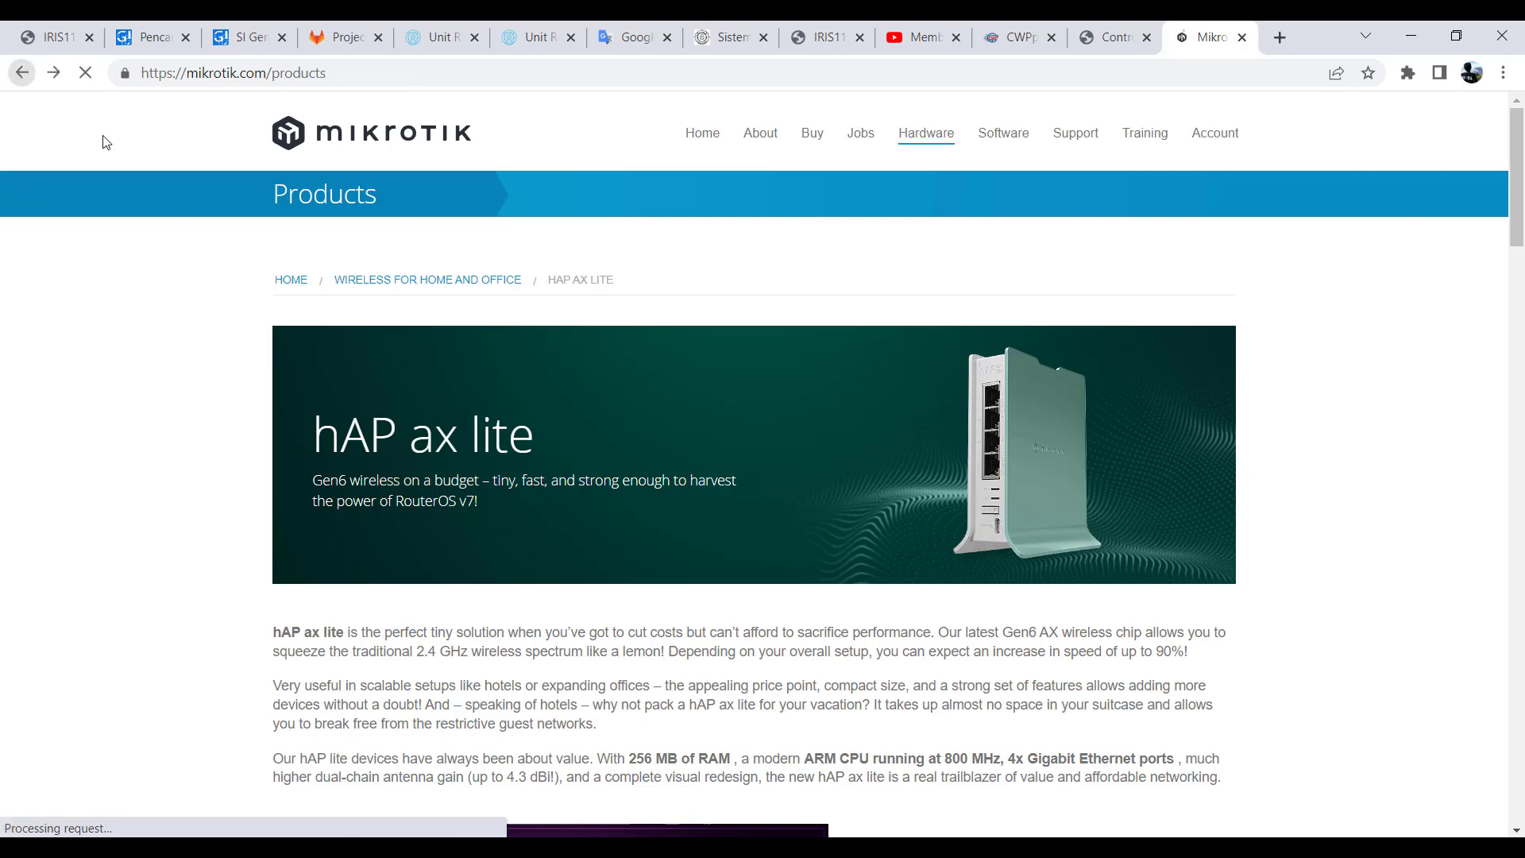
{"action": "scroll", "coordinate": [416, 403], "scroll_direction": "down", "scroll_amount": 4}
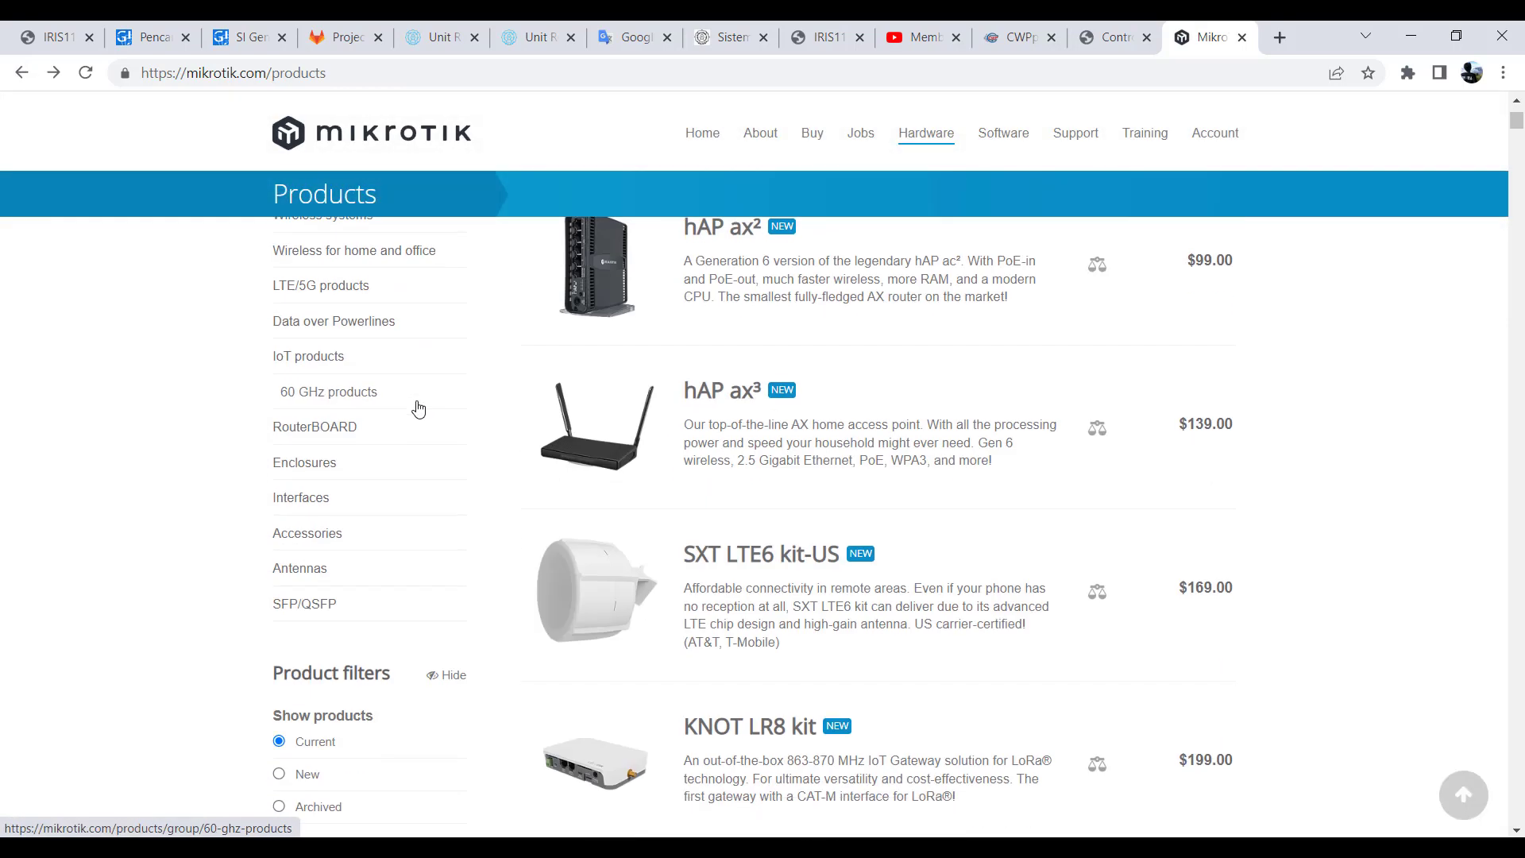
{"action": "scroll", "coordinate": [419, 408], "scroll_direction": "down", "scroll_amount": 14}
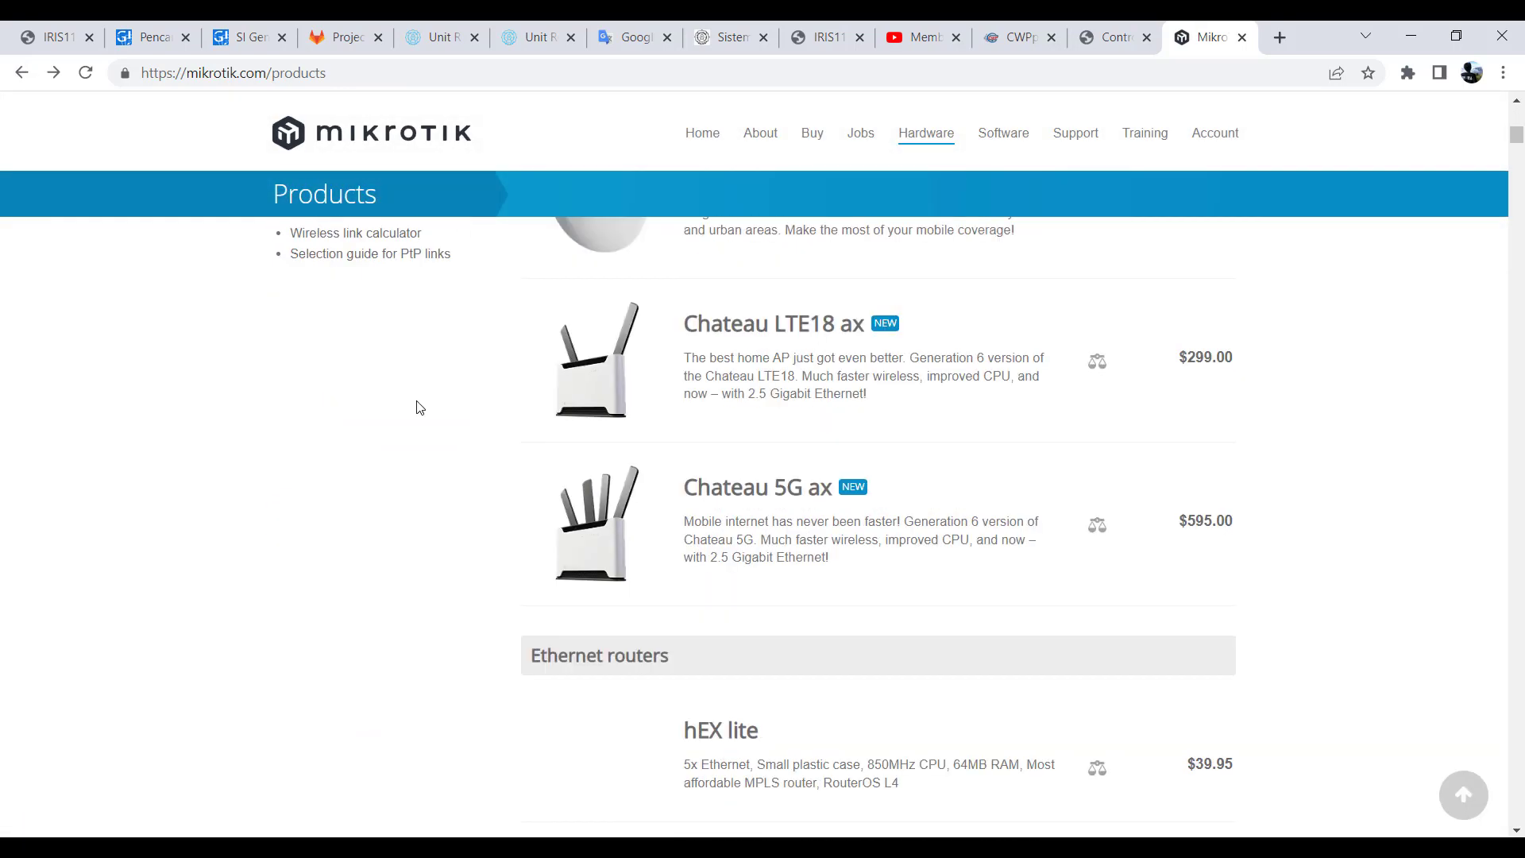
{"action": "scroll", "coordinate": [419, 408], "scroll_direction": "down", "scroll_amount": 4}
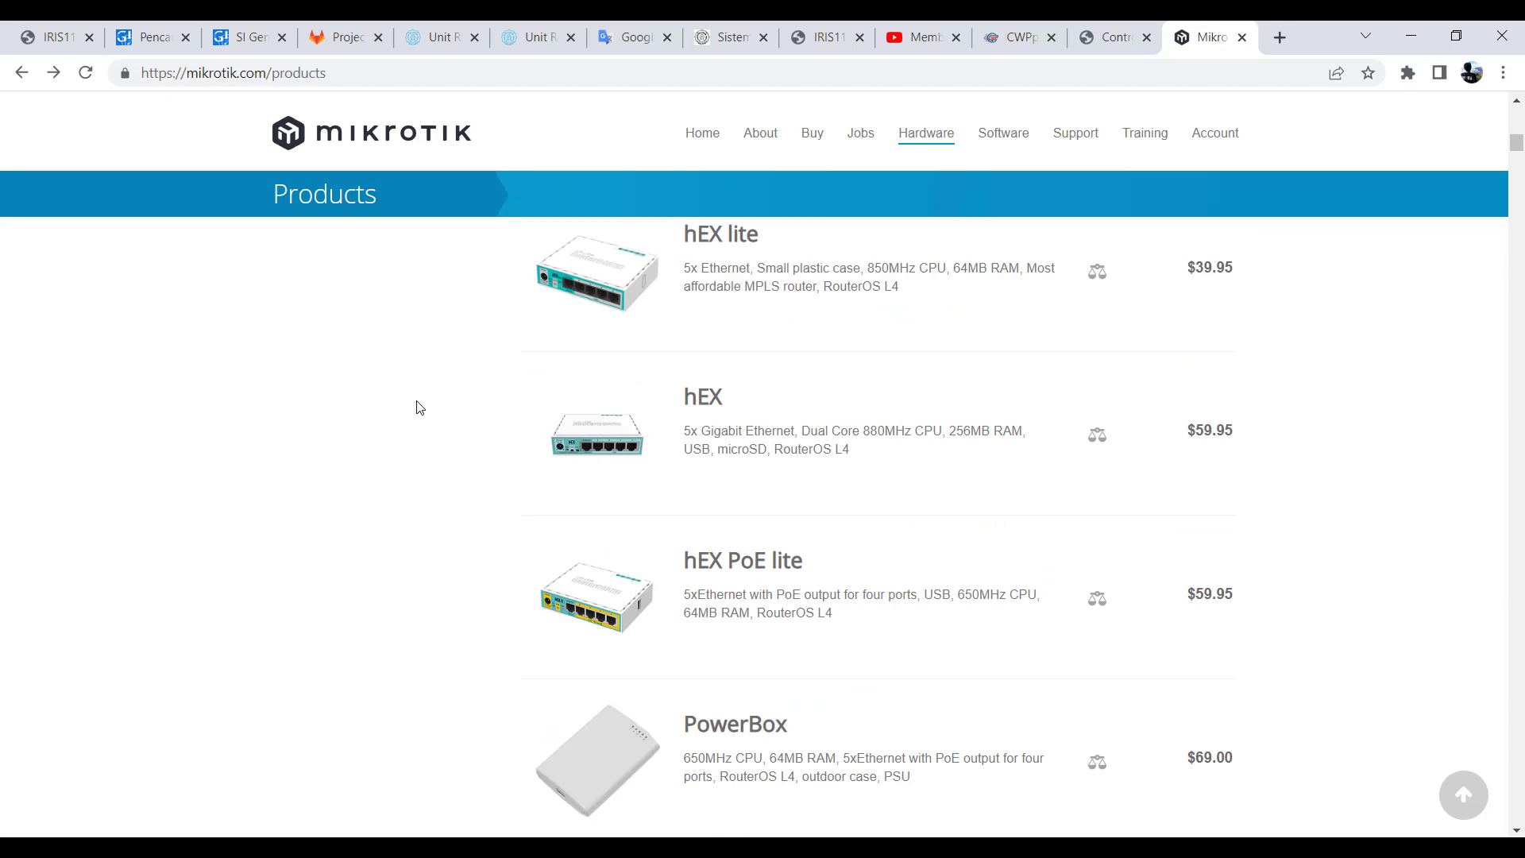
{"action": "scroll", "coordinate": [643, 480], "scroll_direction": "down", "scroll_amount": 6}
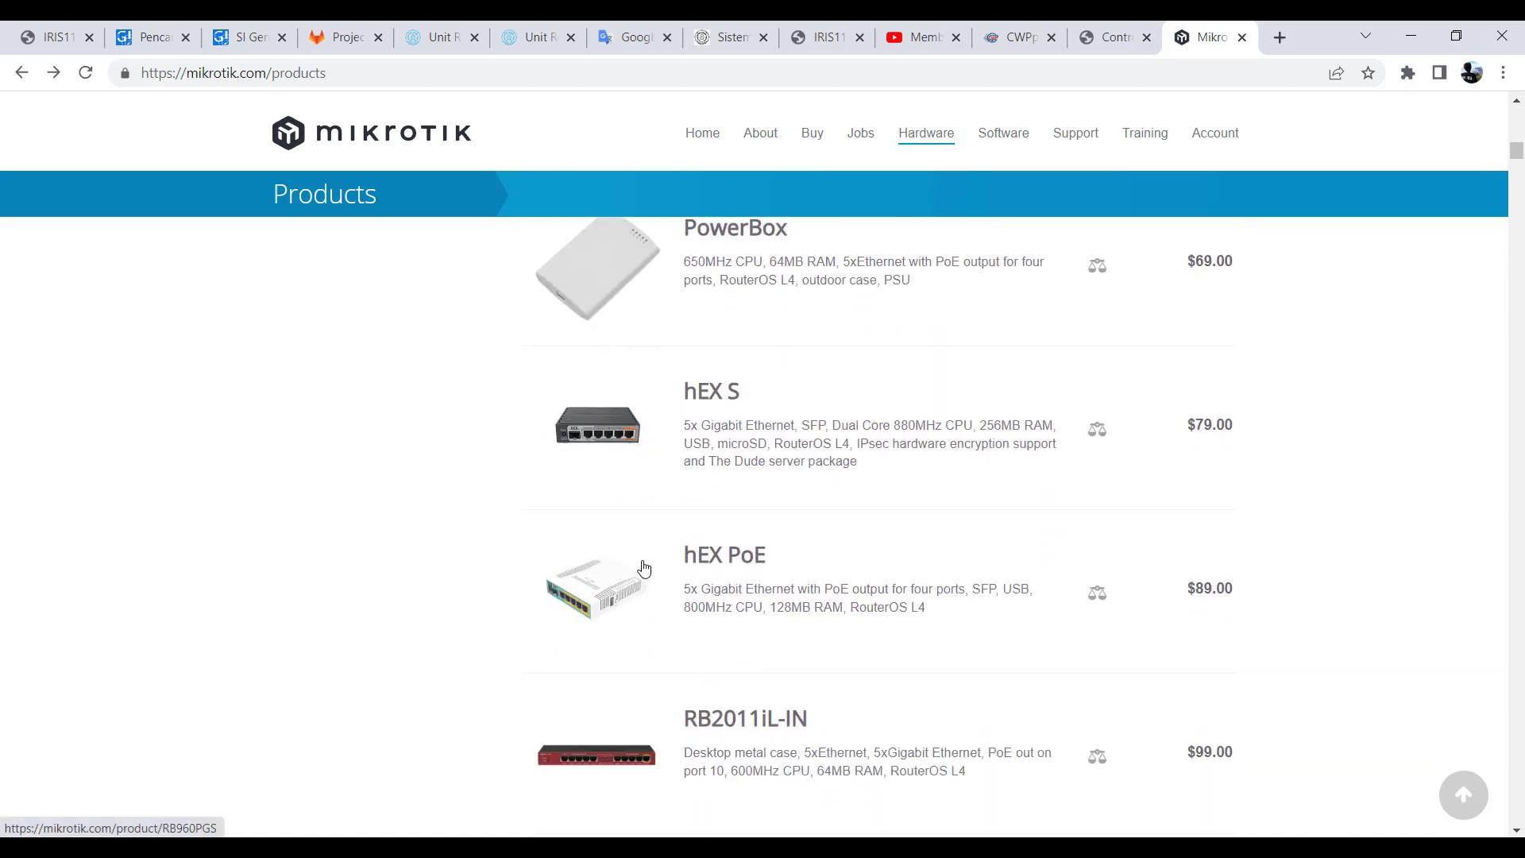
{"action": "scroll", "coordinate": [620, 468], "scroll_direction": "down", "scroll_amount": 4}
{"action": "scroll", "coordinate": [620, 538], "scroll_direction": "up", "scroll_amount": 12}
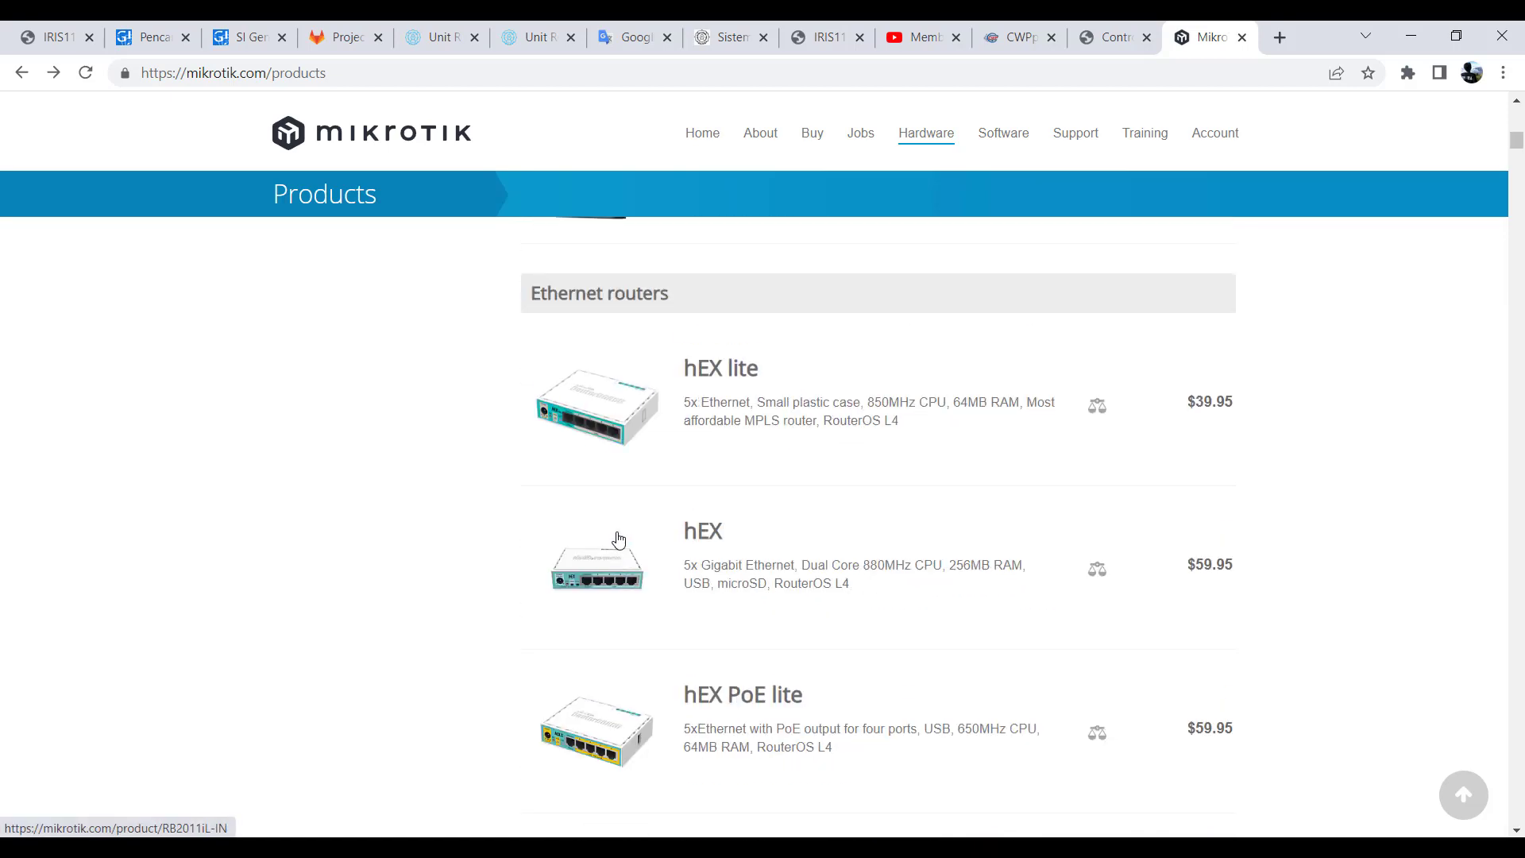
- Open the hAP ax² product page from the new products section
{"action": "scroll", "coordinate": [618, 540], "scroll_direction": "up", "scroll_amount": 11}
{"action": "scroll", "coordinate": [618, 538], "scroll_direction": "up", "scroll_amount": 1}
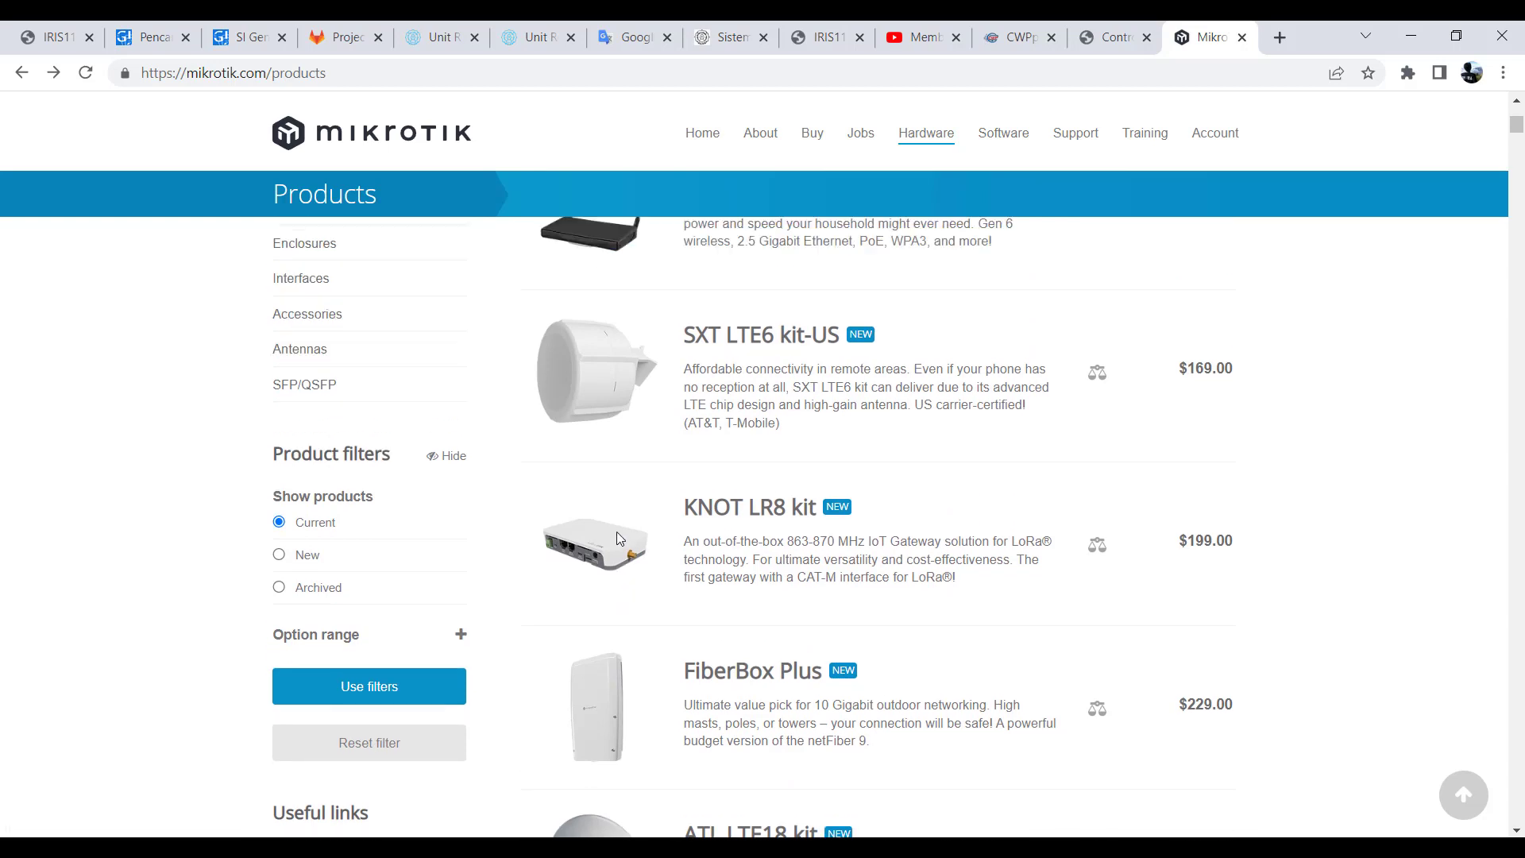
{"action": "scroll", "coordinate": [618, 538], "scroll_direction": "up", "scroll_amount": 1}
{"action": "scroll", "coordinate": [618, 539], "scroll_direction": "up", "scroll_amount": 1}
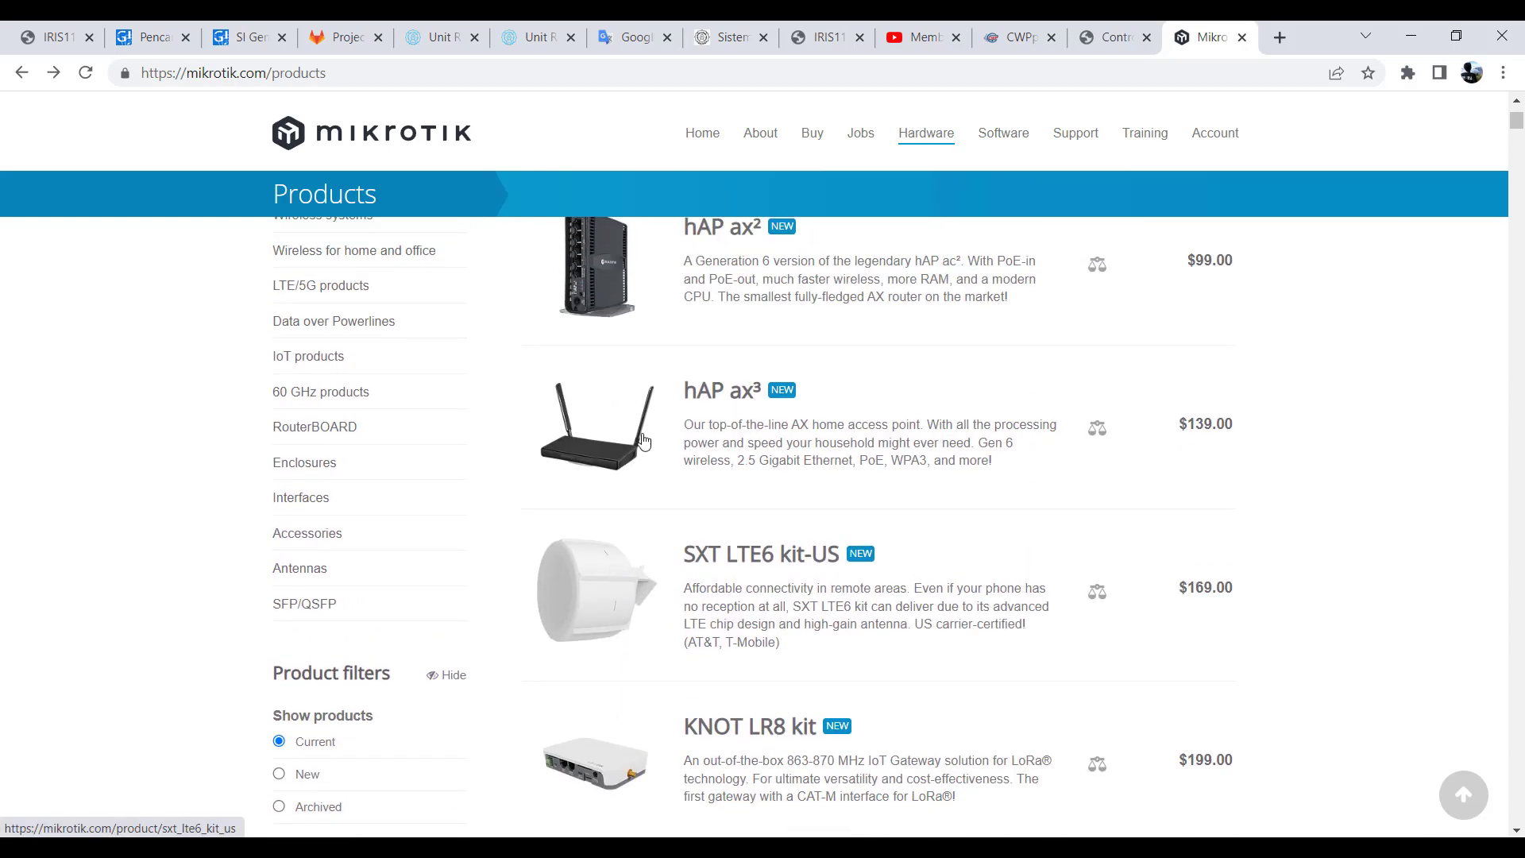
{"action": "scroll", "coordinate": [655, 481], "scroll_direction": "up", "scroll_amount": 1}
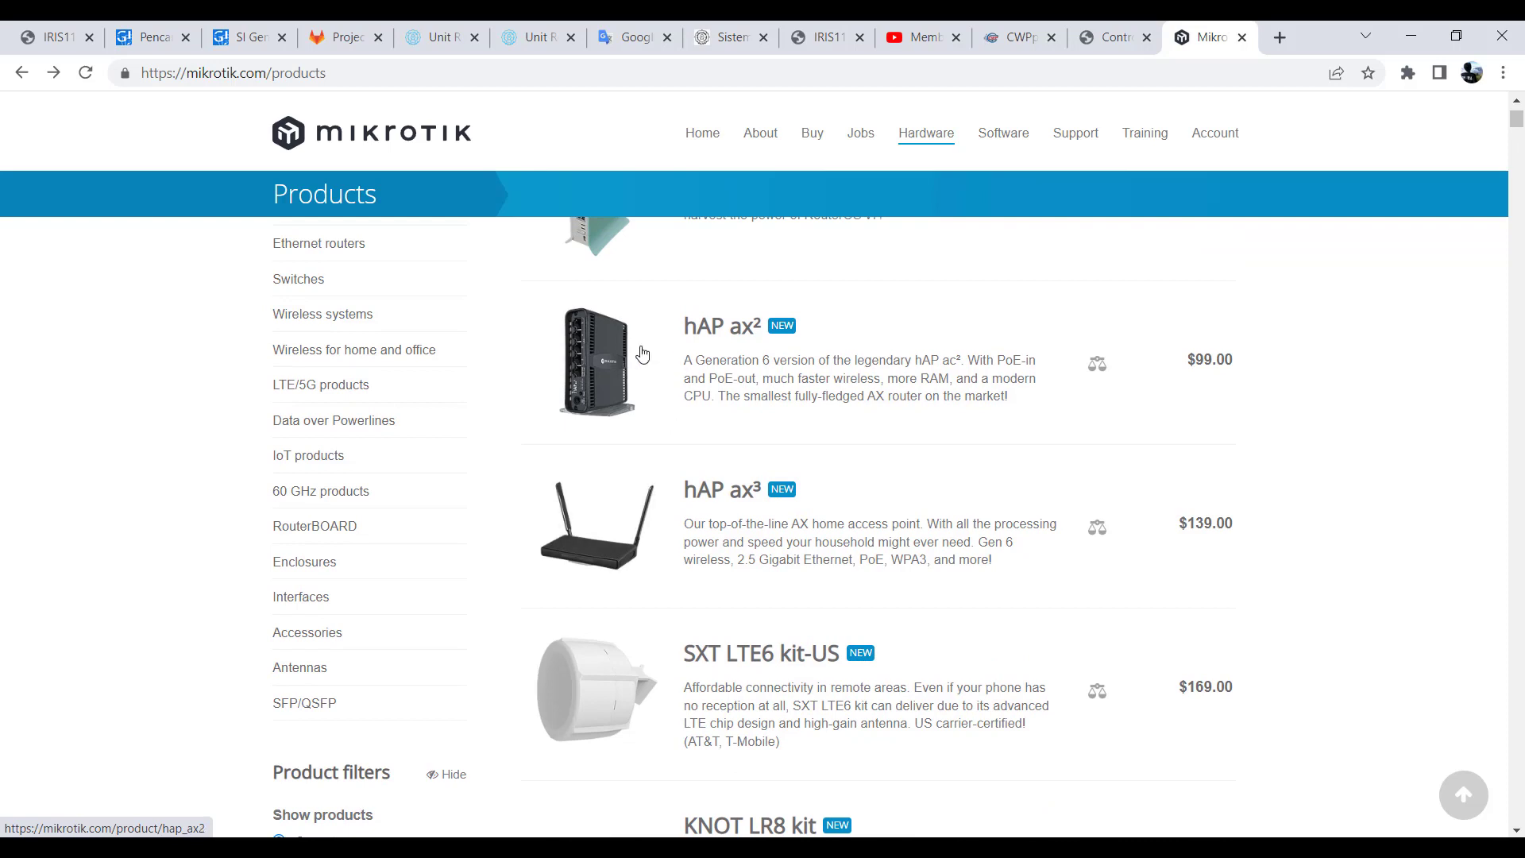
{"action": "left_click", "coordinate": [612, 368]}
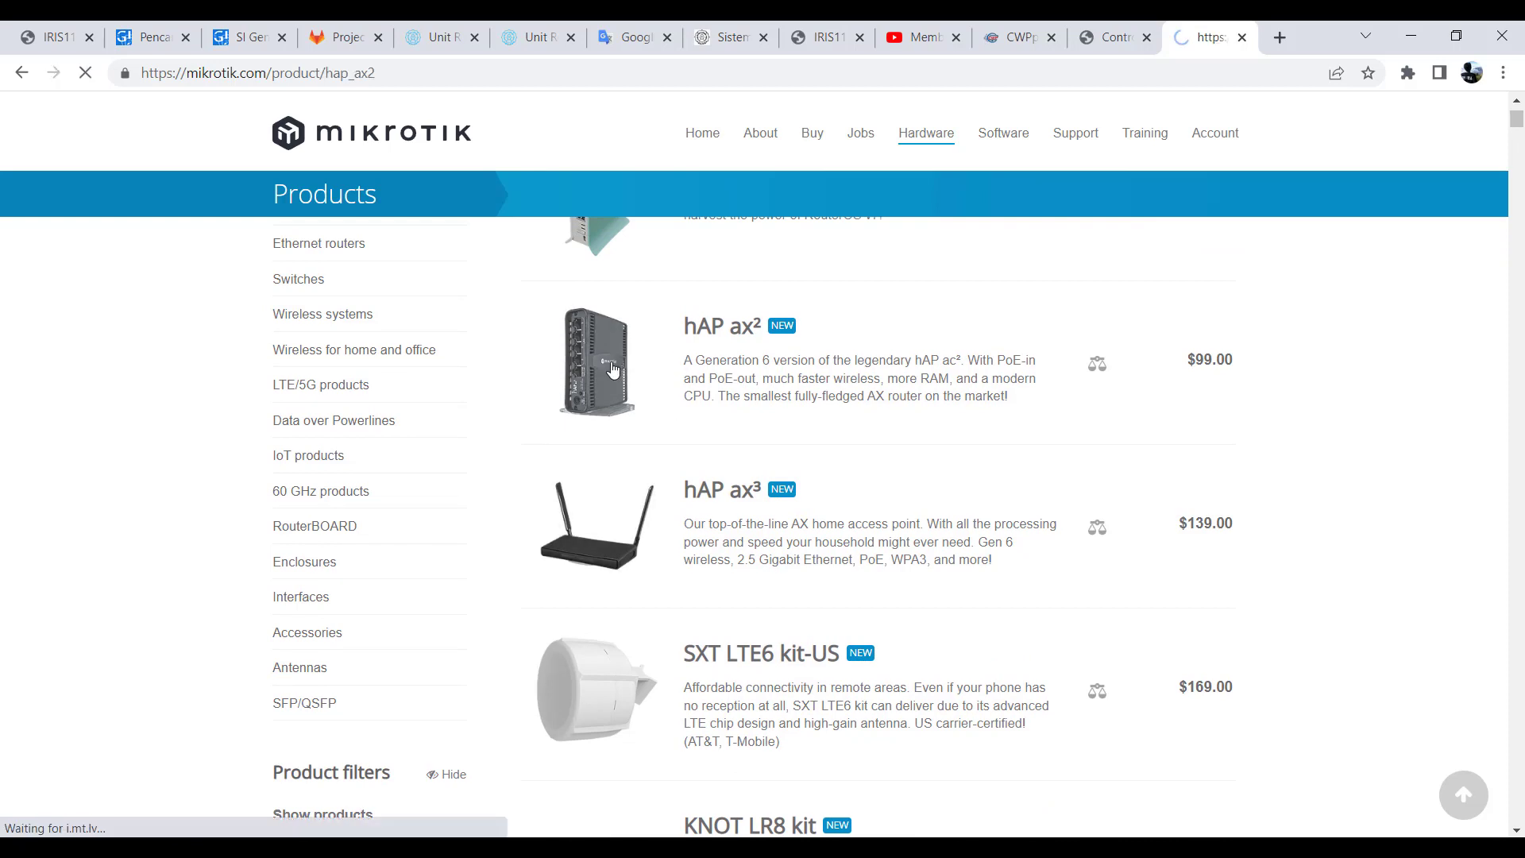
- Examine the hAP ax² overview and Specifications table, highlighting the RAM and storage sizes, CPU core count, CPU frequency and architecture
{"action": "scroll", "coordinate": [653, 468], "scroll_direction": "down", "scroll_amount": 15}
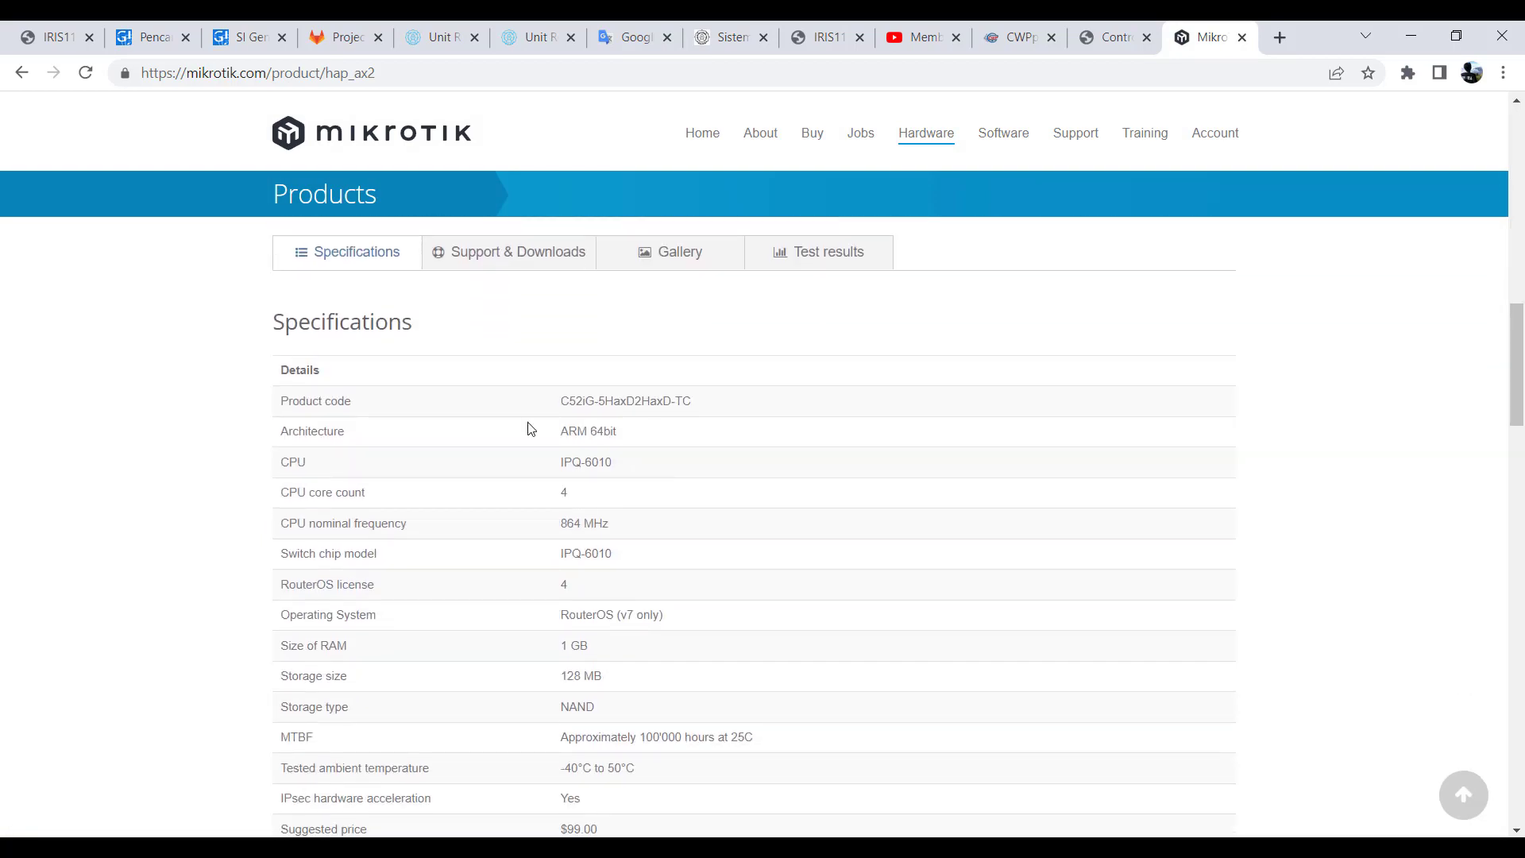
{"action": "scroll", "coordinate": [507, 416], "scroll_direction": "up", "scroll_amount": 15}
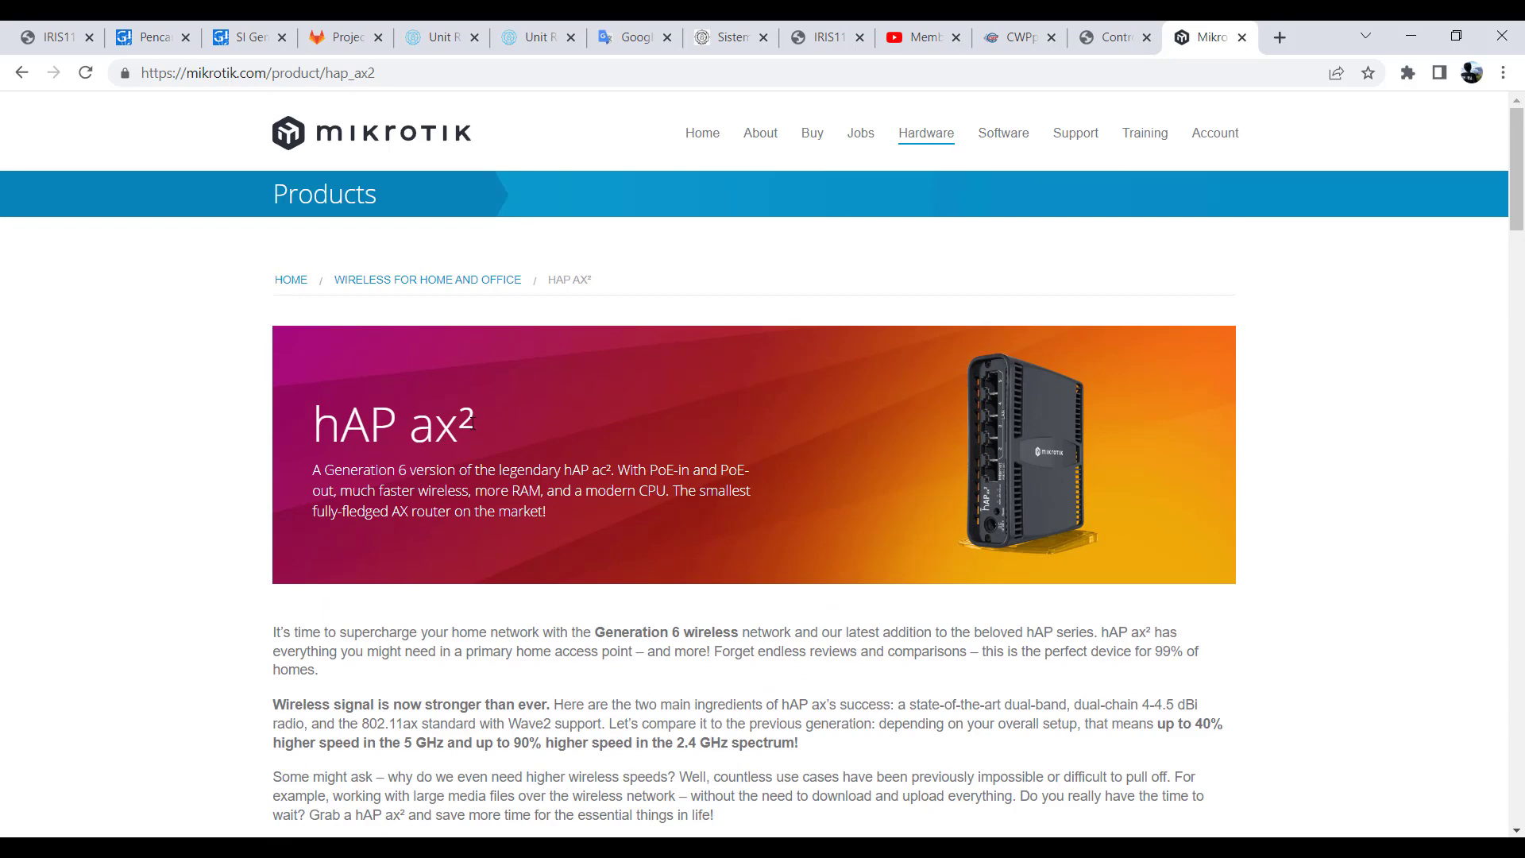
{"action": "scroll", "coordinate": [469, 421], "scroll_direction": "down", "scroll_amount": 15}
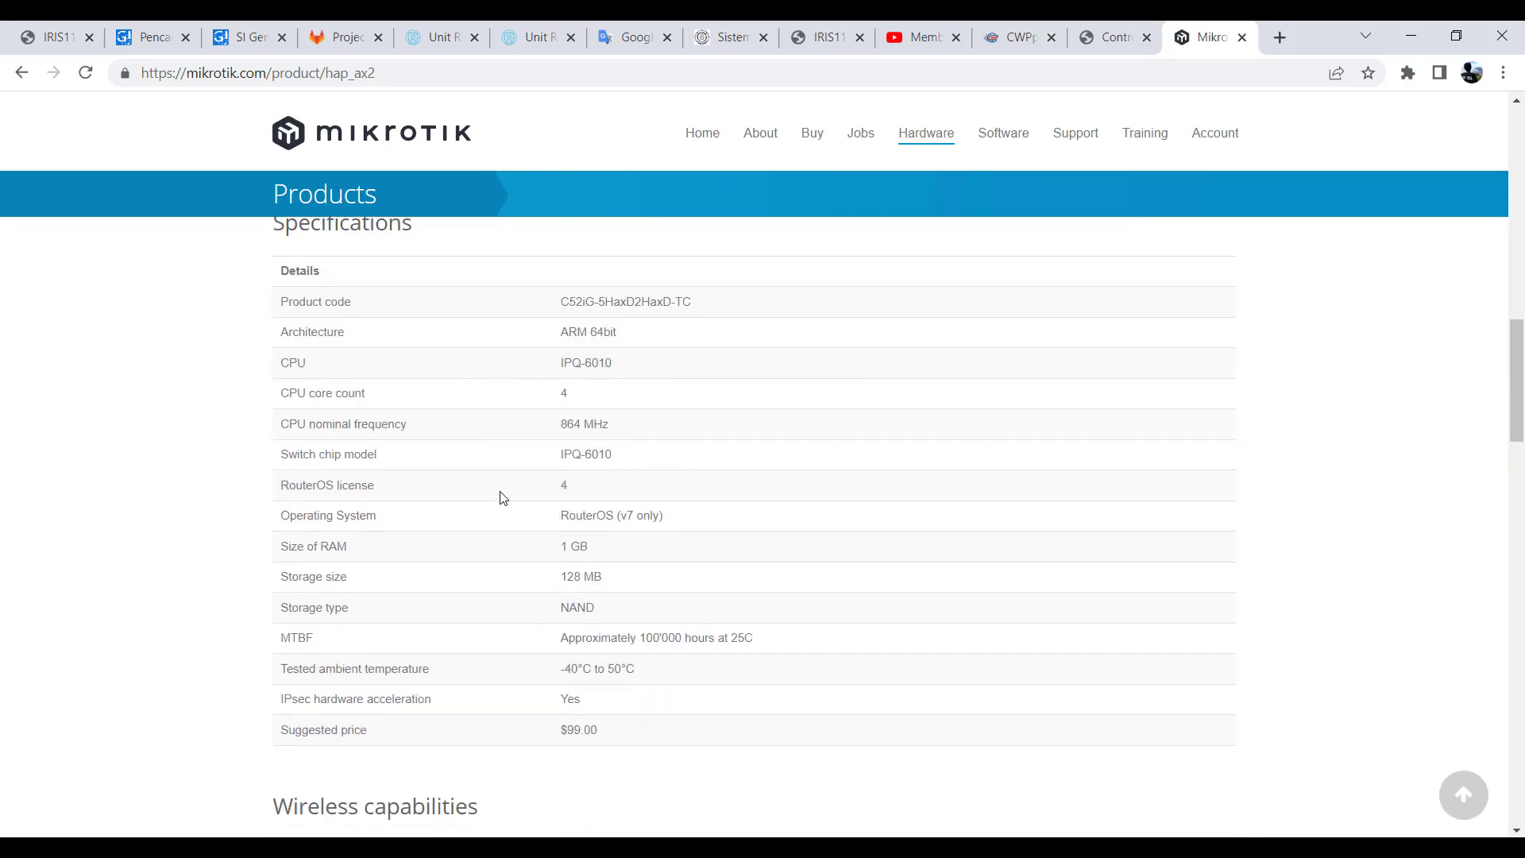
{"action": "left_click_drag", "start_coordinate": [560, 552], "coordinate": [606, 593]}
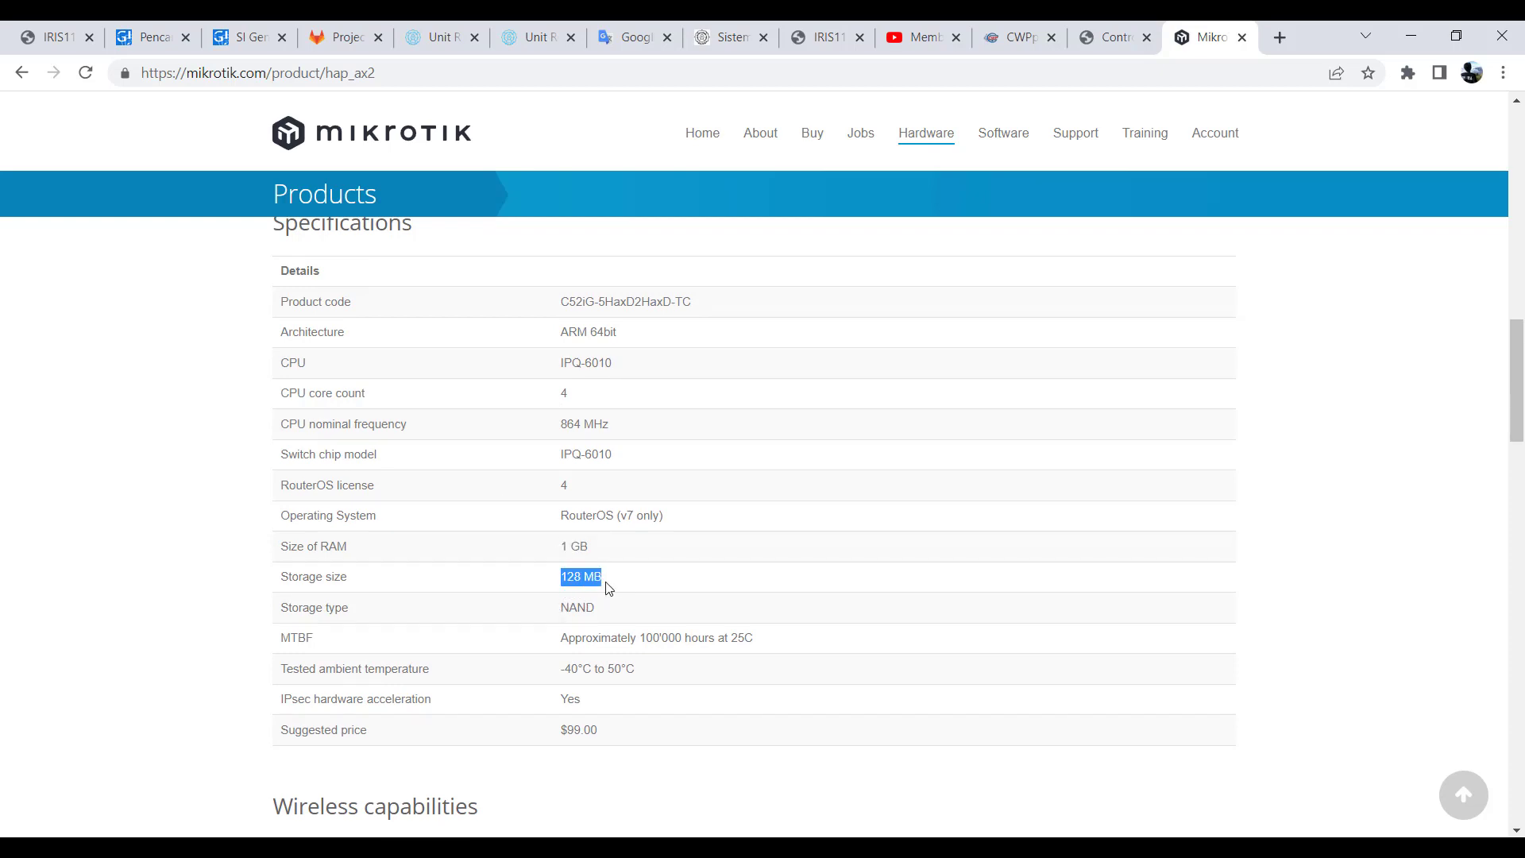
{"action": "left_click", "coordinate": [564, 393]}
{"action": "double_click", "coordinate": [564, 393]}
{"action": "left_click_drag", "start_coordinate": [560, 429], "coordinate": [610, 427]}
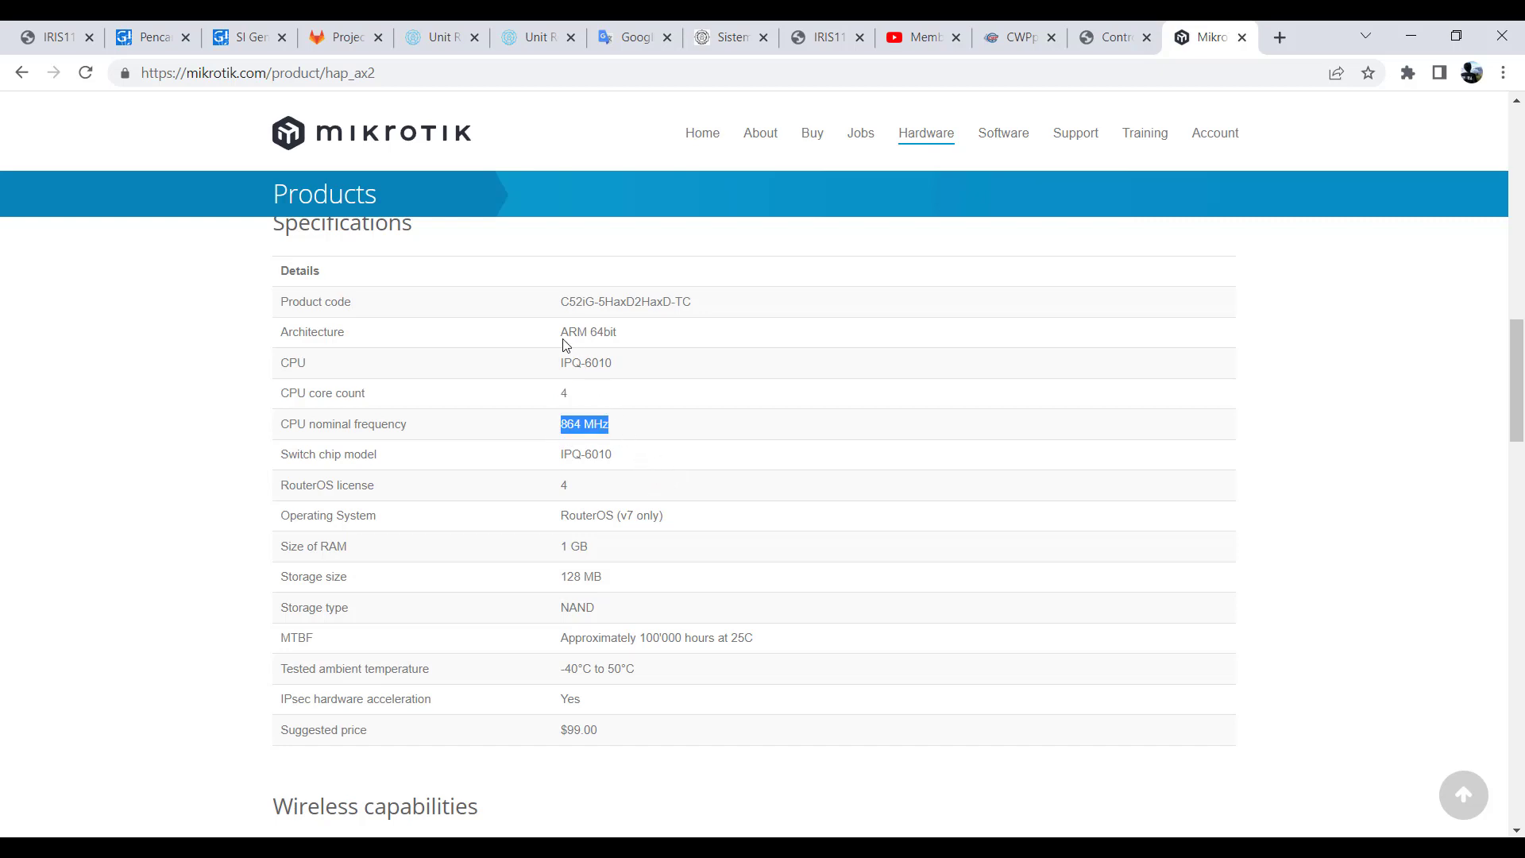
{"action": "left_click_drag", "start_coordinate": [560, 333], "coordinate": [623, 340]}
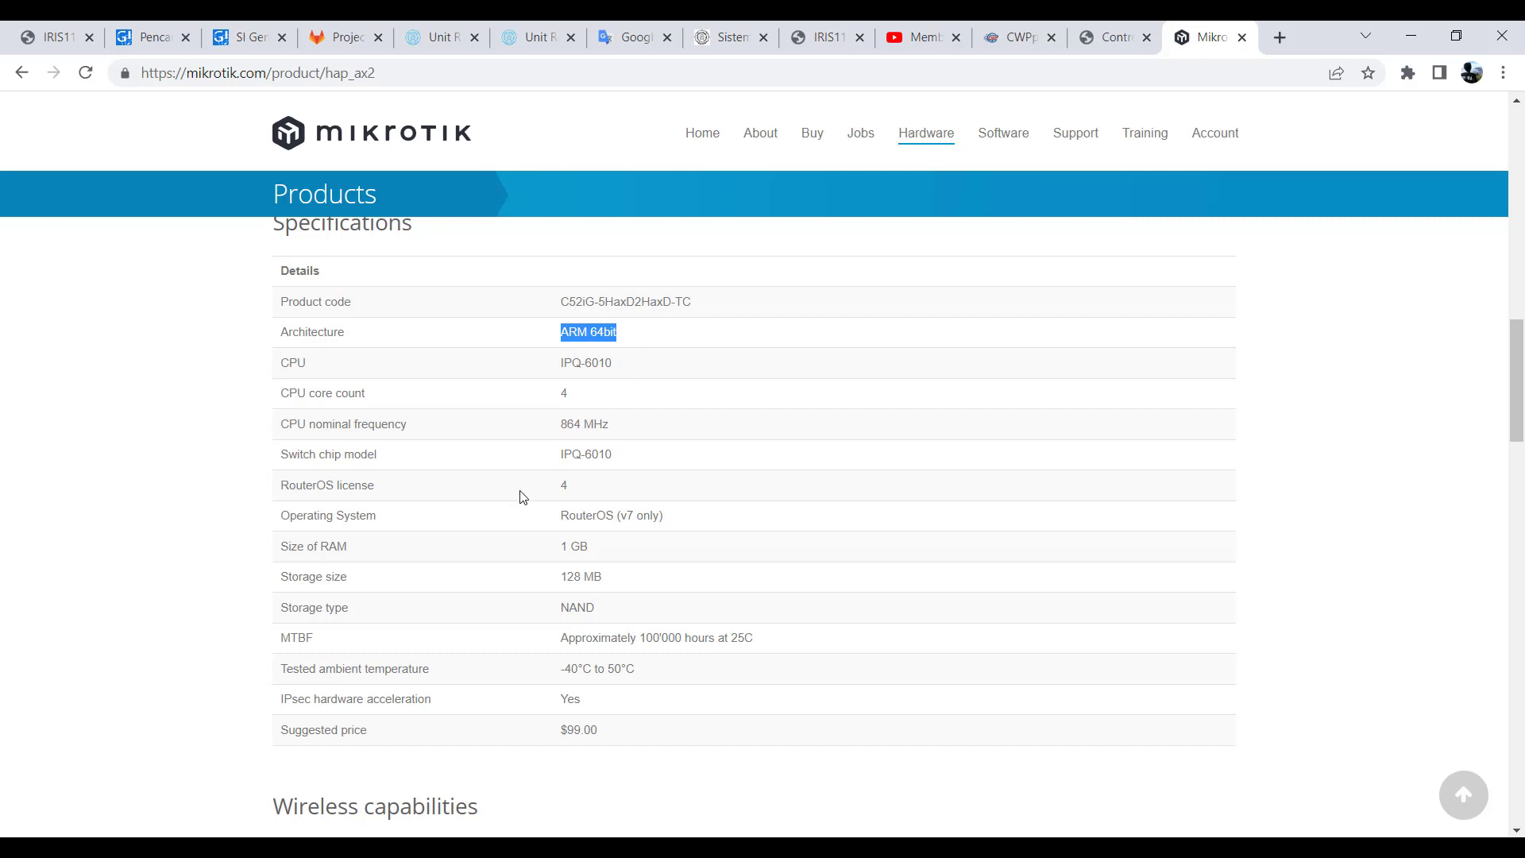
- Examine the hAP ax² Wireless capabilities table, highlighting the 5 GHz and 2.4 GHz max data rate labels and the 5 GHz standards
{"action": "scroll", "coordinate": [540, 470], "scroll_direction": "down", "scroll_amount": 6}
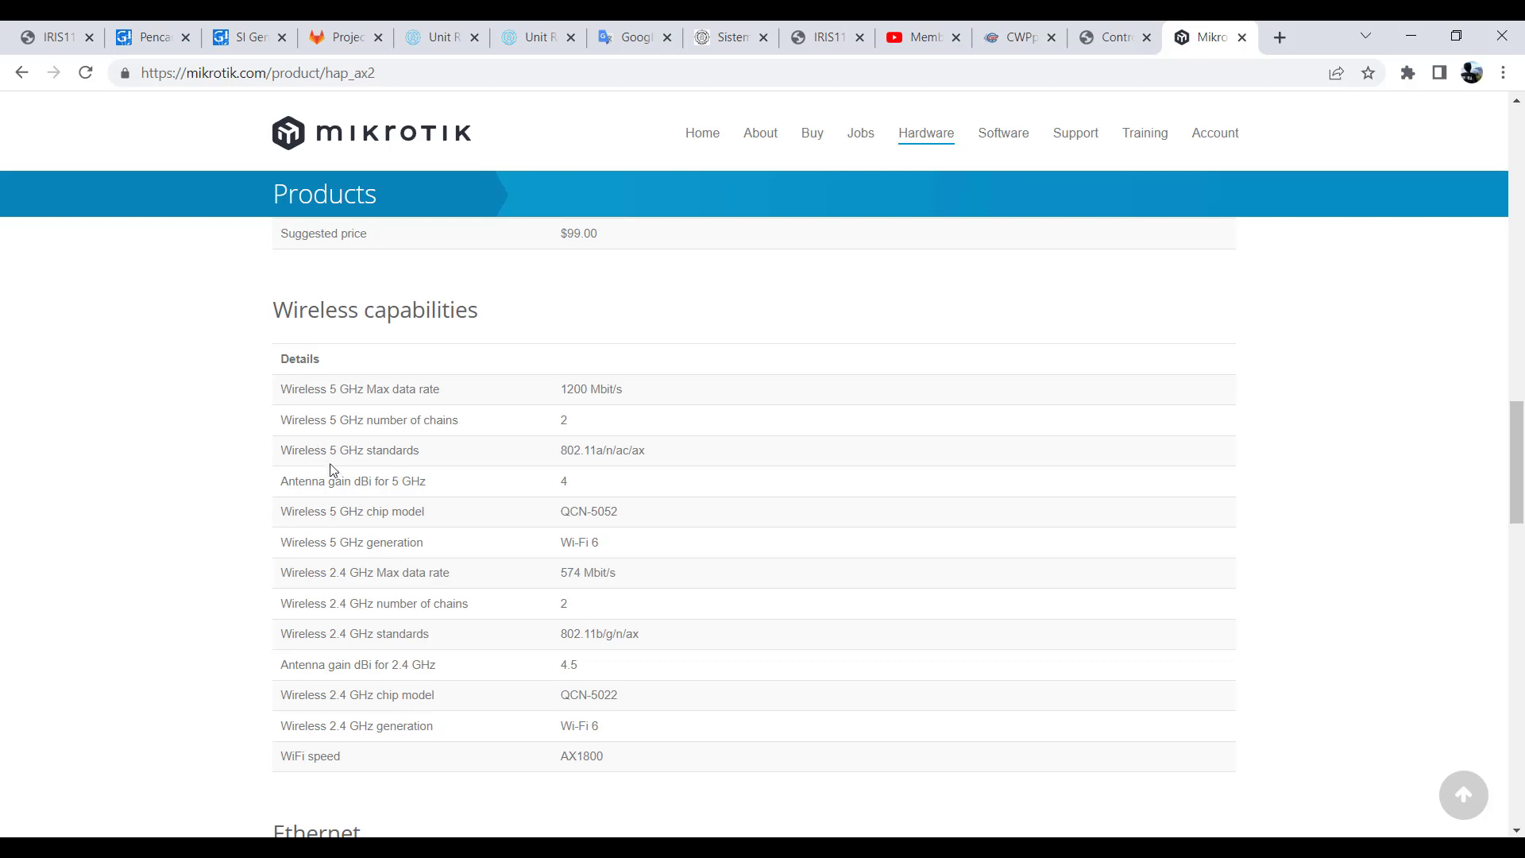
{"action": "scroll", "coordinate": [333, 474], "scroll_direction": "up", "scroll_amount": 2}
{"action": "scroll", "coordinate": [333, 474], "scroll_direction": "down", "scroll_amount": 3}
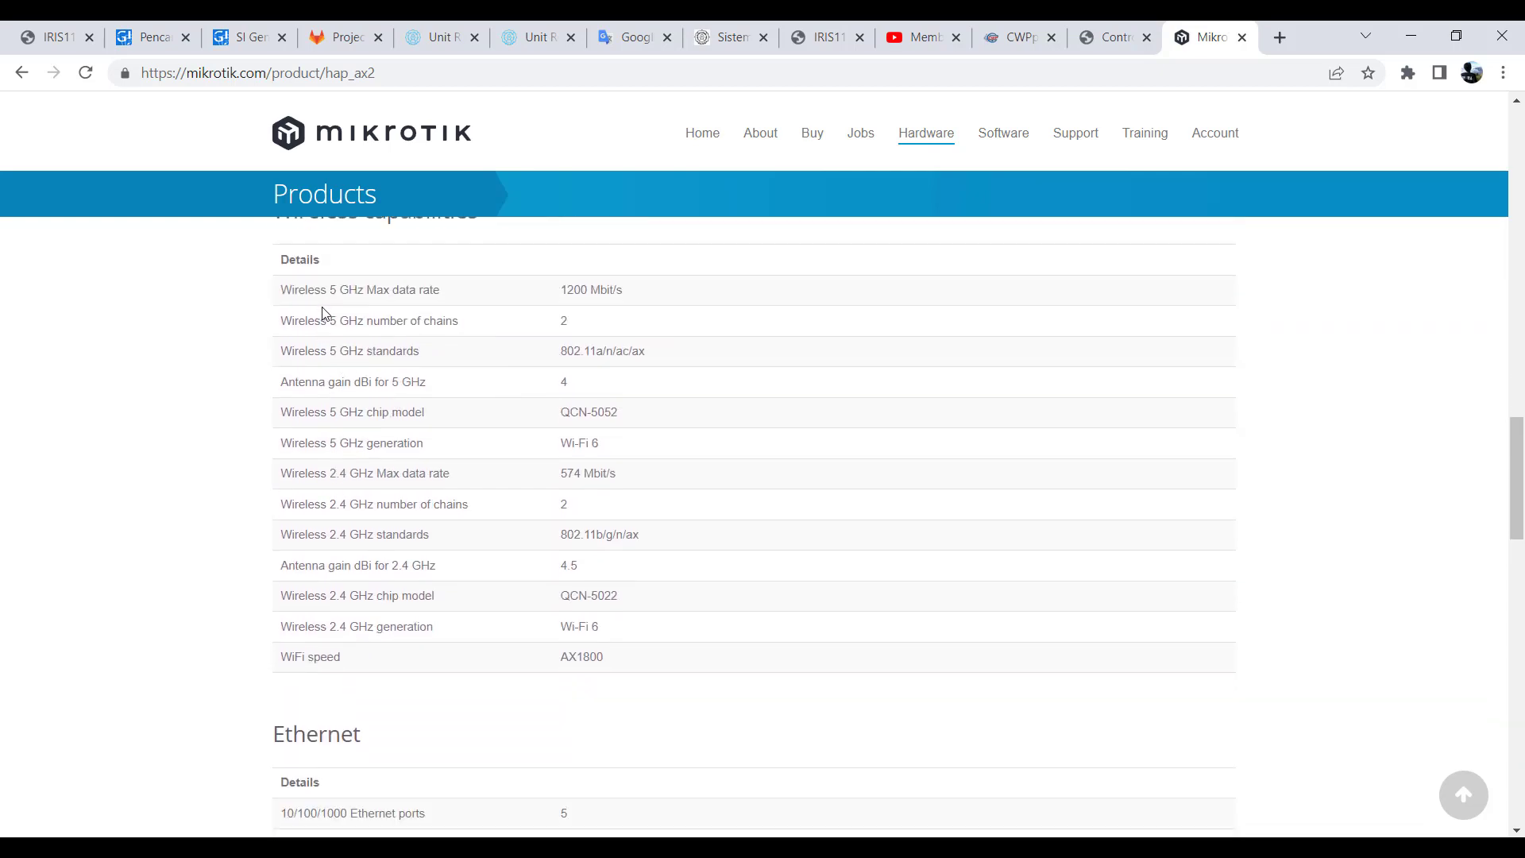
{"action": "left_click_drag", "start_coordinate": [332, 291], "coordinate": [366, 291]}
{"action": "left_click_drag", "start_coordinate": [331, 477], "coordinate": [370, 476]}
{"action": "left_click_drag", "start_coordinate": [560, 355], "coordinate": [608, 355]}
{"action": "left_click", "coordinate": [616, 374]}
- Highlight the 5 GHz number of chains label and the ac and ax entries in the 5 GHz and 2.4 GHz wireless standards
{"action": "left_click_drag", "start_coordinate": [333, 321], "coordinate": [364, 321]}
{"action": "left_click_drag", "start_coordinate": [616, 351], "coordinate": [629, 353]}
{"action": "left_click", "coordinate": [632, 350]}
{"action": "double_click", "coordinate": [643, 350]}
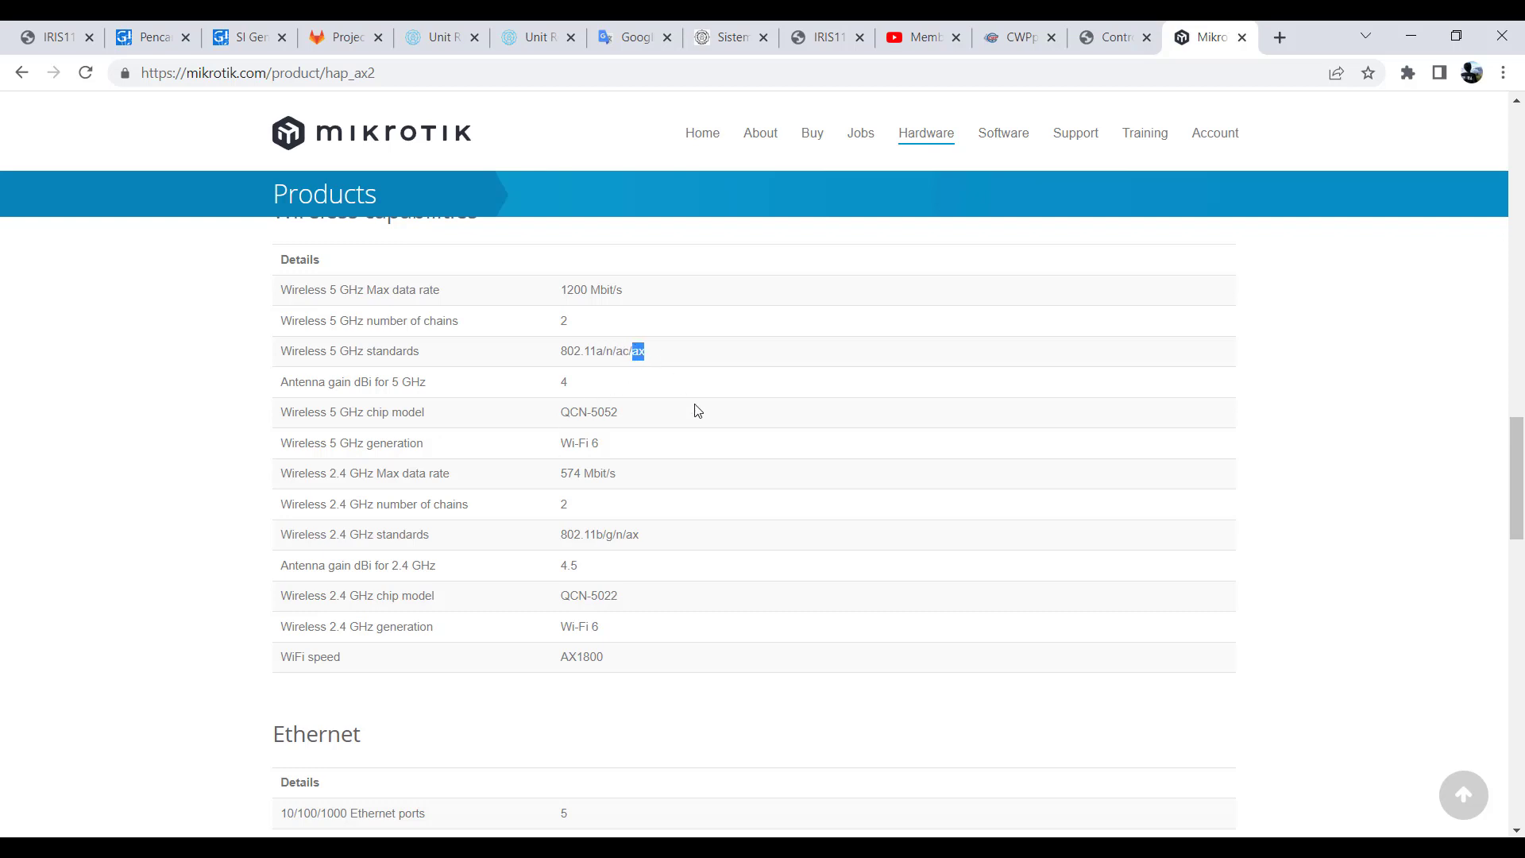
{"action": "double_click", "coordinate": [629, 536]}
- Examine the Ethernet and Powering sections, highlight "DC jack" in the Number of DC inputs row, and return to the product banner
{"action": "scroll", "coordinate": [588, 560], "scroll_direction": "down", "scroll_amount": 5}
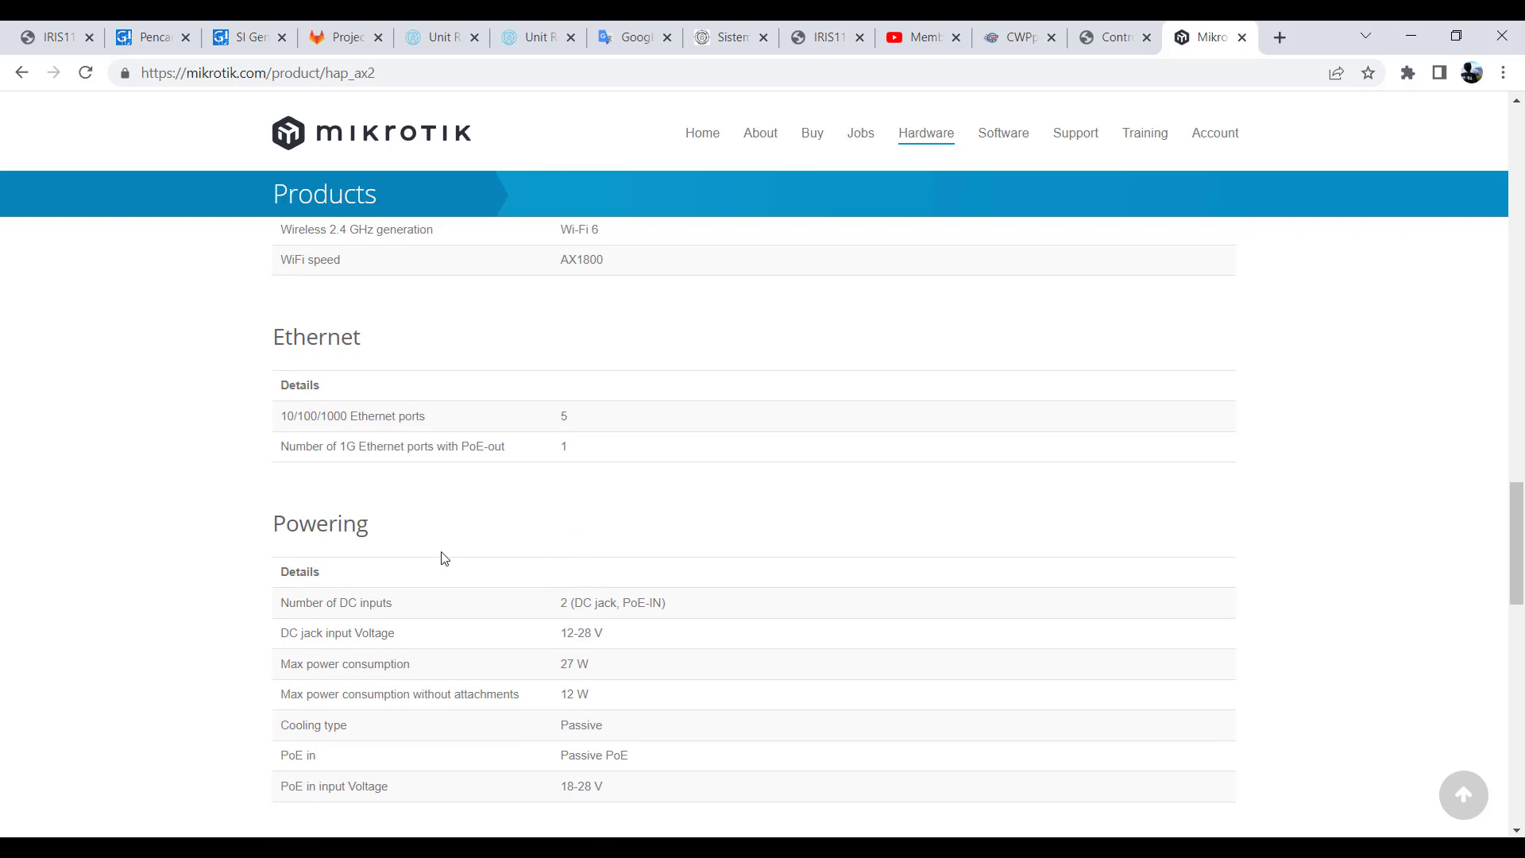
{"action": "scroll", "coordinate": [444, 559], "scroll_direction": "down", "scroll_amount": 1}
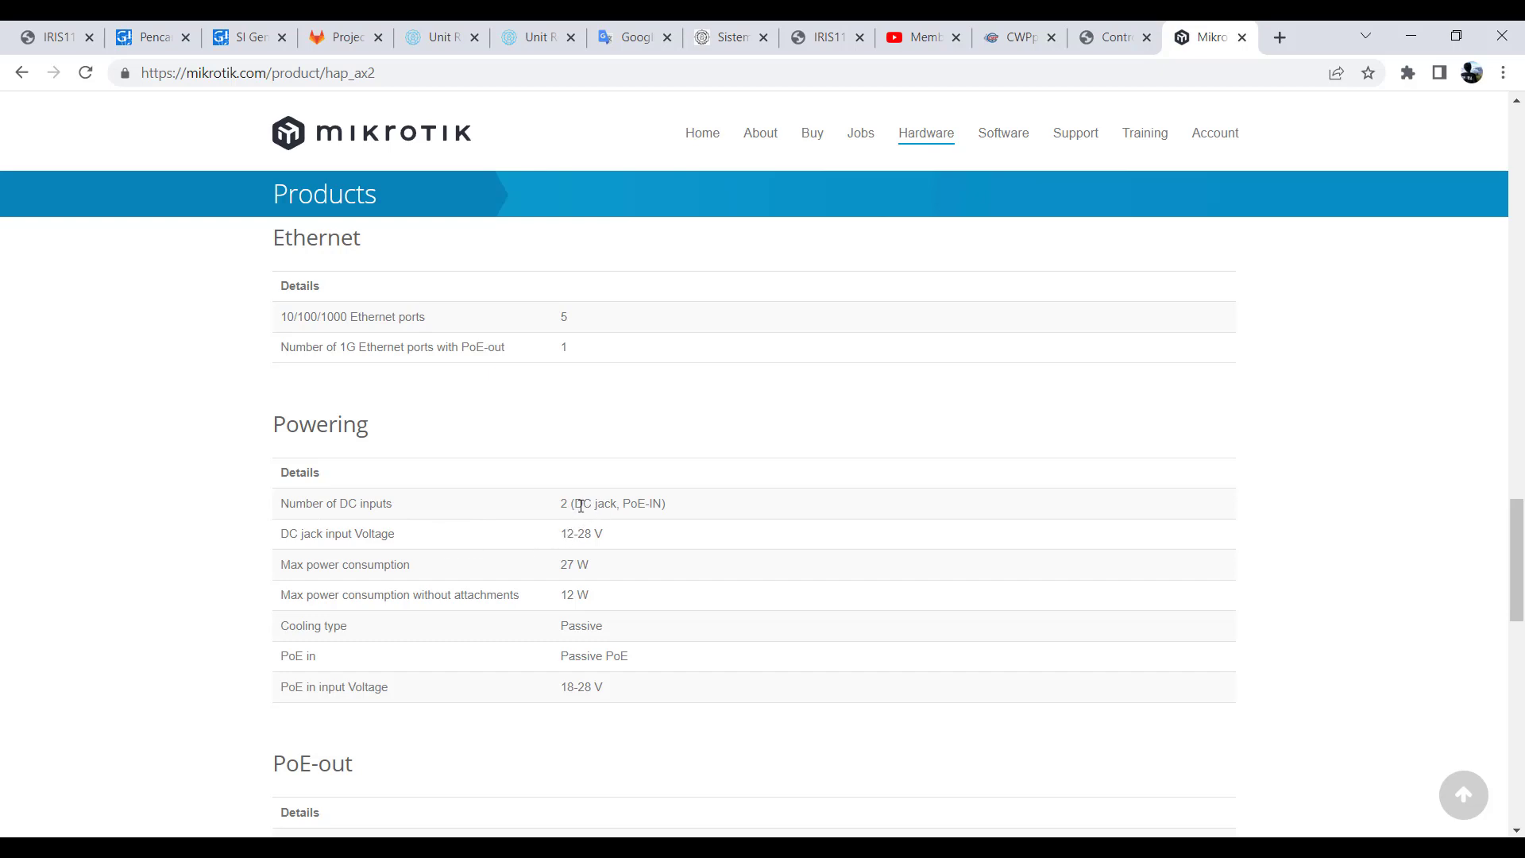
{"action": "left_click_drag", "start_coordinate": [573, 502], "coordinate": [623, 508]}
{"action": "scroll", "coordinate": [617, 517], "scroll_direction": "up", "scroll_amount": 15}
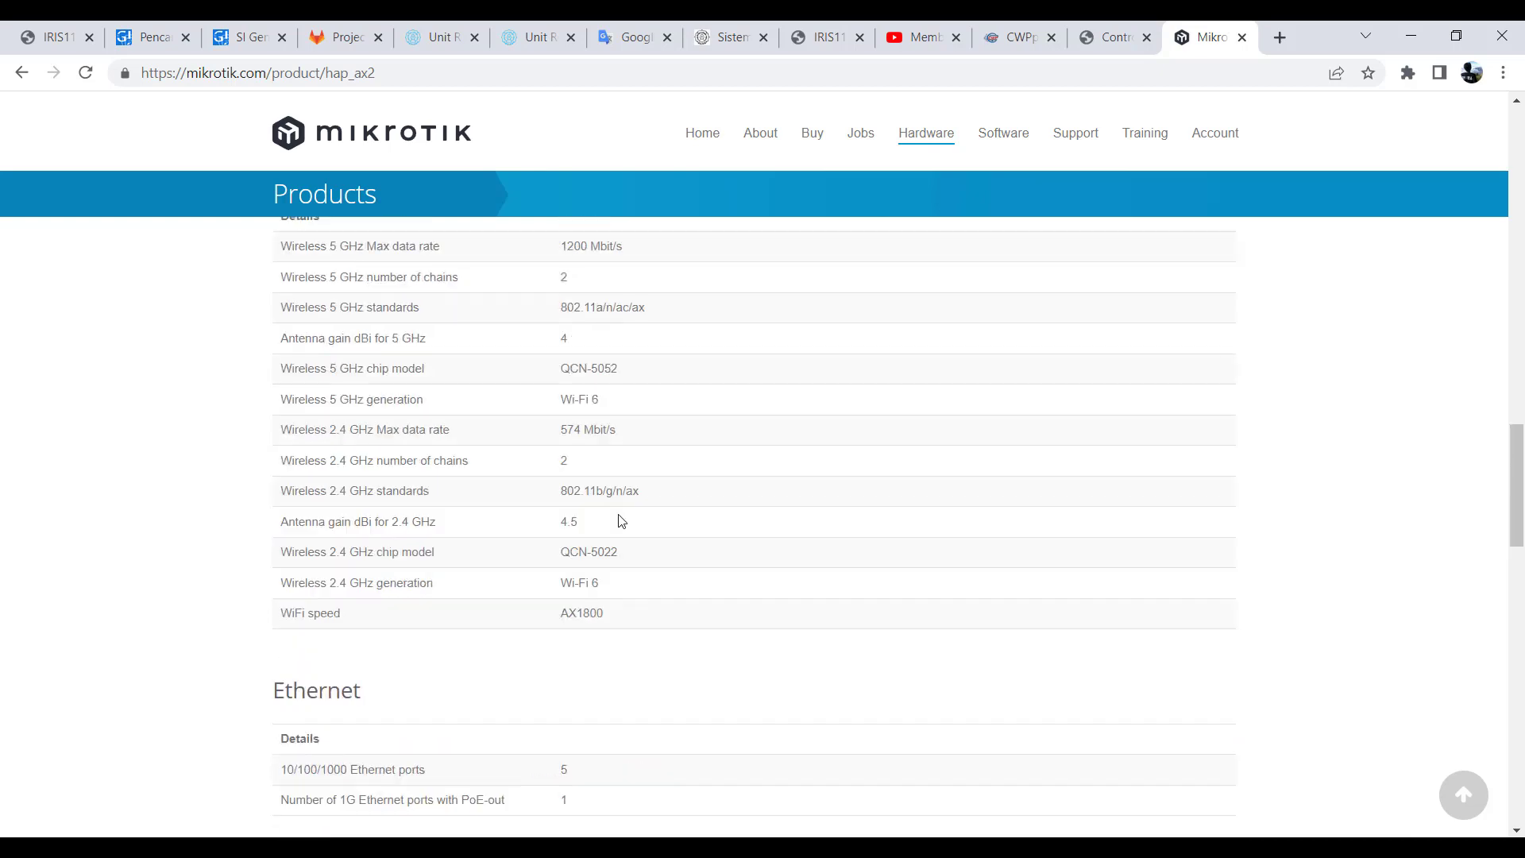
{"action": "scroll", "coordinate": [620, 528], "scroll_direction": "up", "scroll_amount": 10}
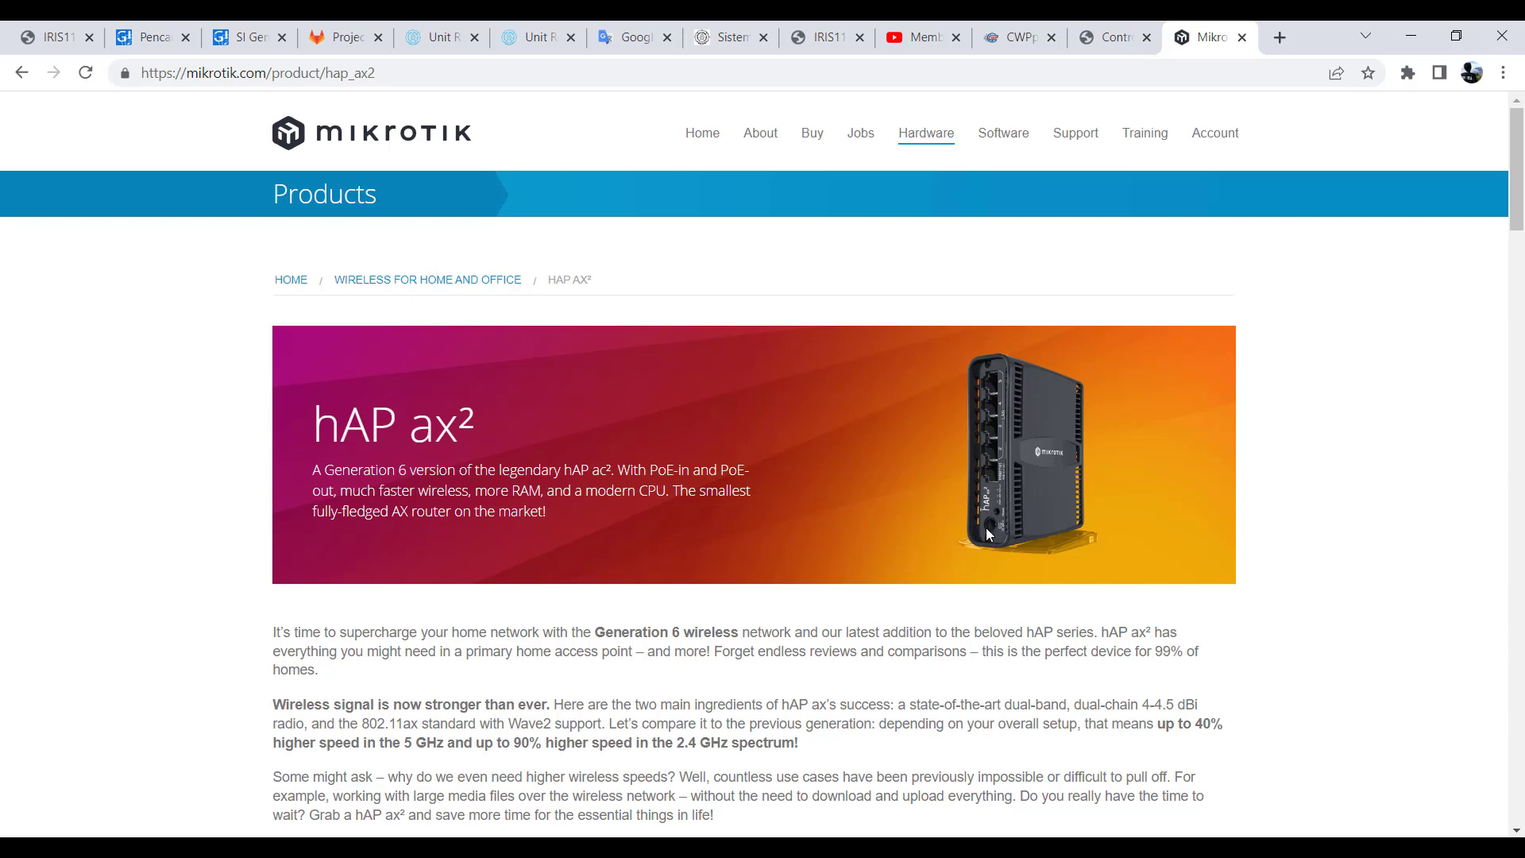
- Highlight "PoE-IN" in the Number of DC inputs row of the Powering table and go back to the product banner
{"action": "scroll", "coordinate": [679, 585], "scroll_direction": "down", "scroll_amount": 7}
{"action": "scroll", "coordinate": [676, 588], "scroll_direction": "down", "scroll_amount": 18}
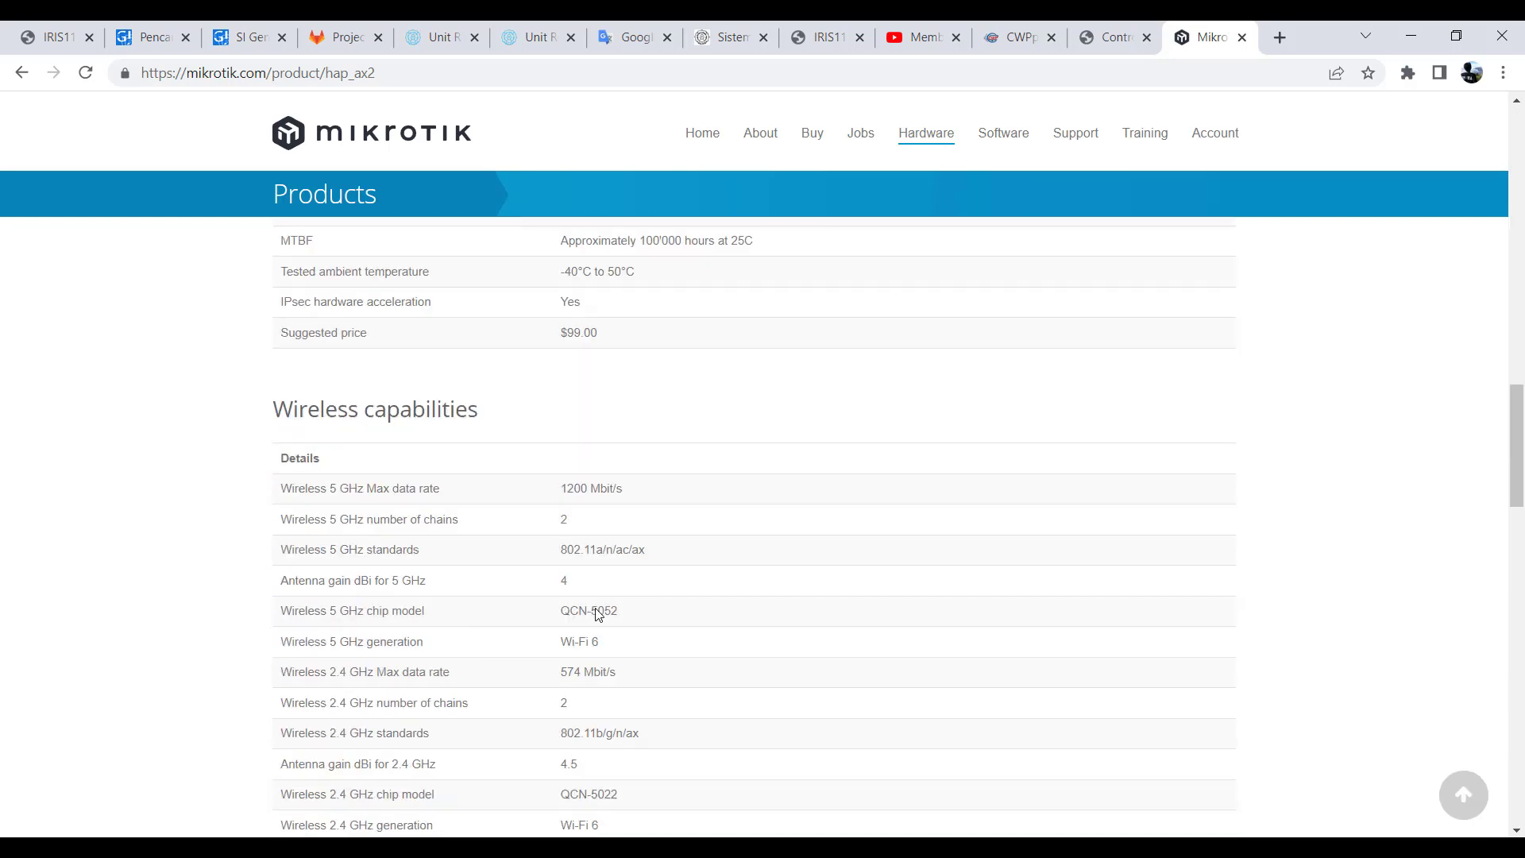
{"action": "scroll", "coordinate": [597, 615], "scroll_direction": "down", "scroll_amount": 4}
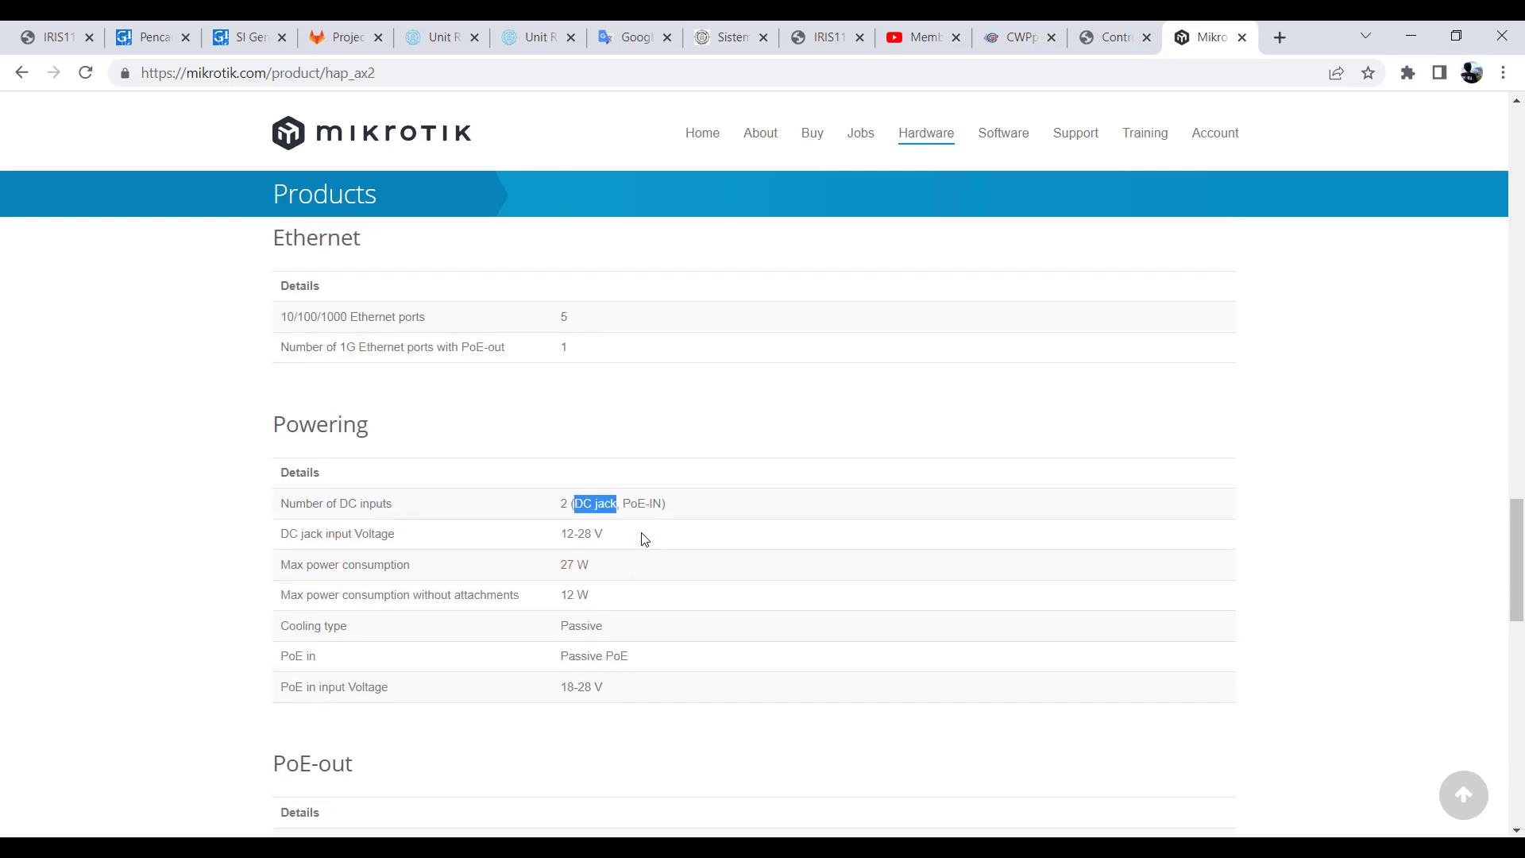
{"action": "left_click", "coordinate": [627, 504]}
{"action": "mouse_move", "coordinate": [629, 505]}
{"action": "left_mouse_down"}
{"action": "mouse_move", "coordinate": [663, 507]}
{"action": "mouse_move", "coordinate": [653, 517]}
{"action": "left_mouse_up"}
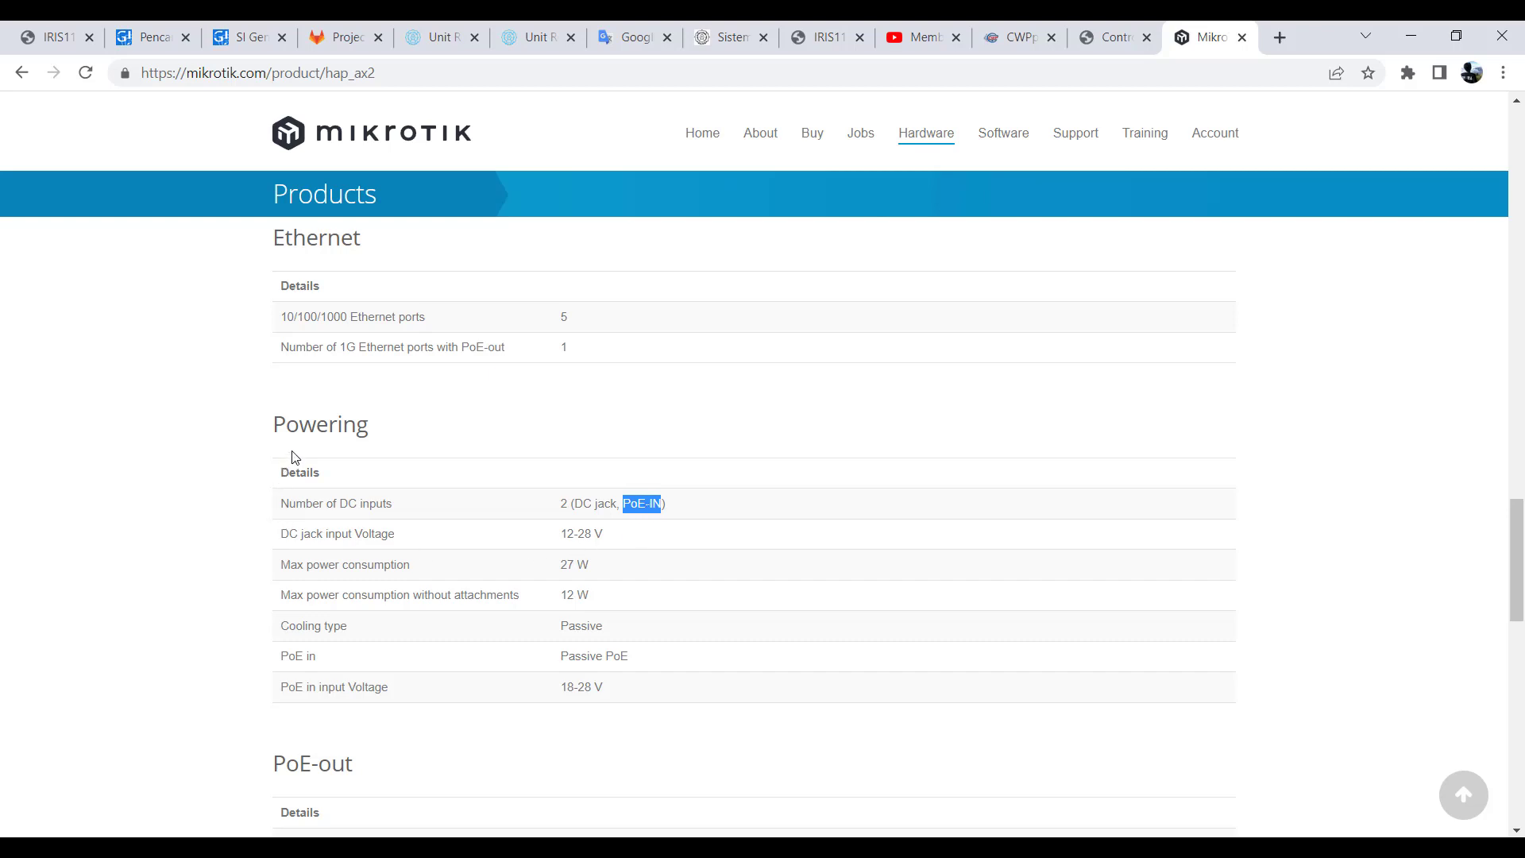
{"action": "scroll", "coordinate": [639, 565], "scroll_direction": "up", "scroll_amount": 20}
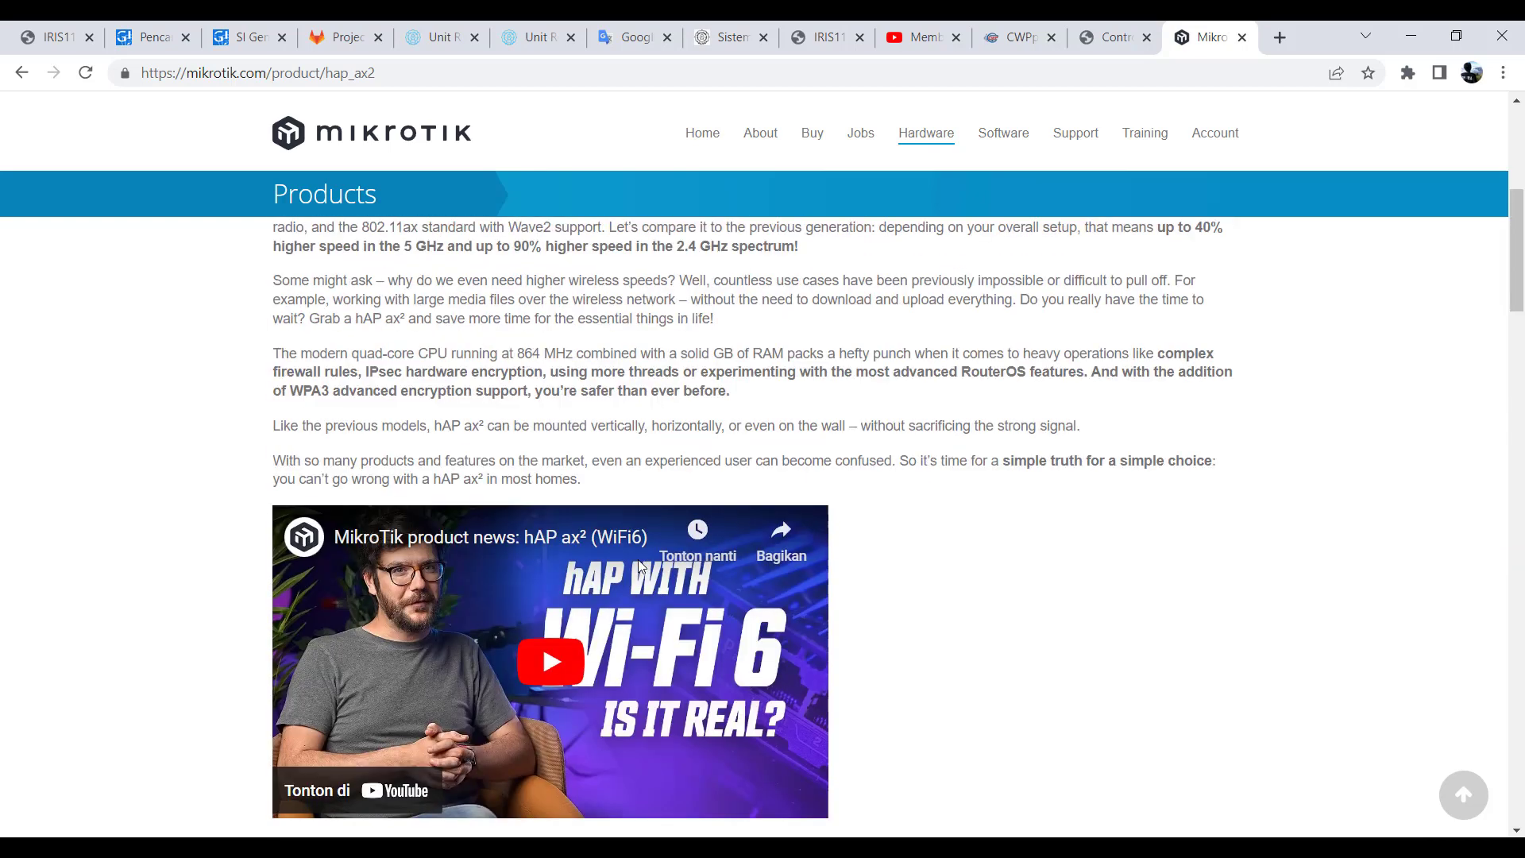
{"action": "scroll", "coordinate": [642, 566], "scroll_direction": "up", "scroll_amount": 3}
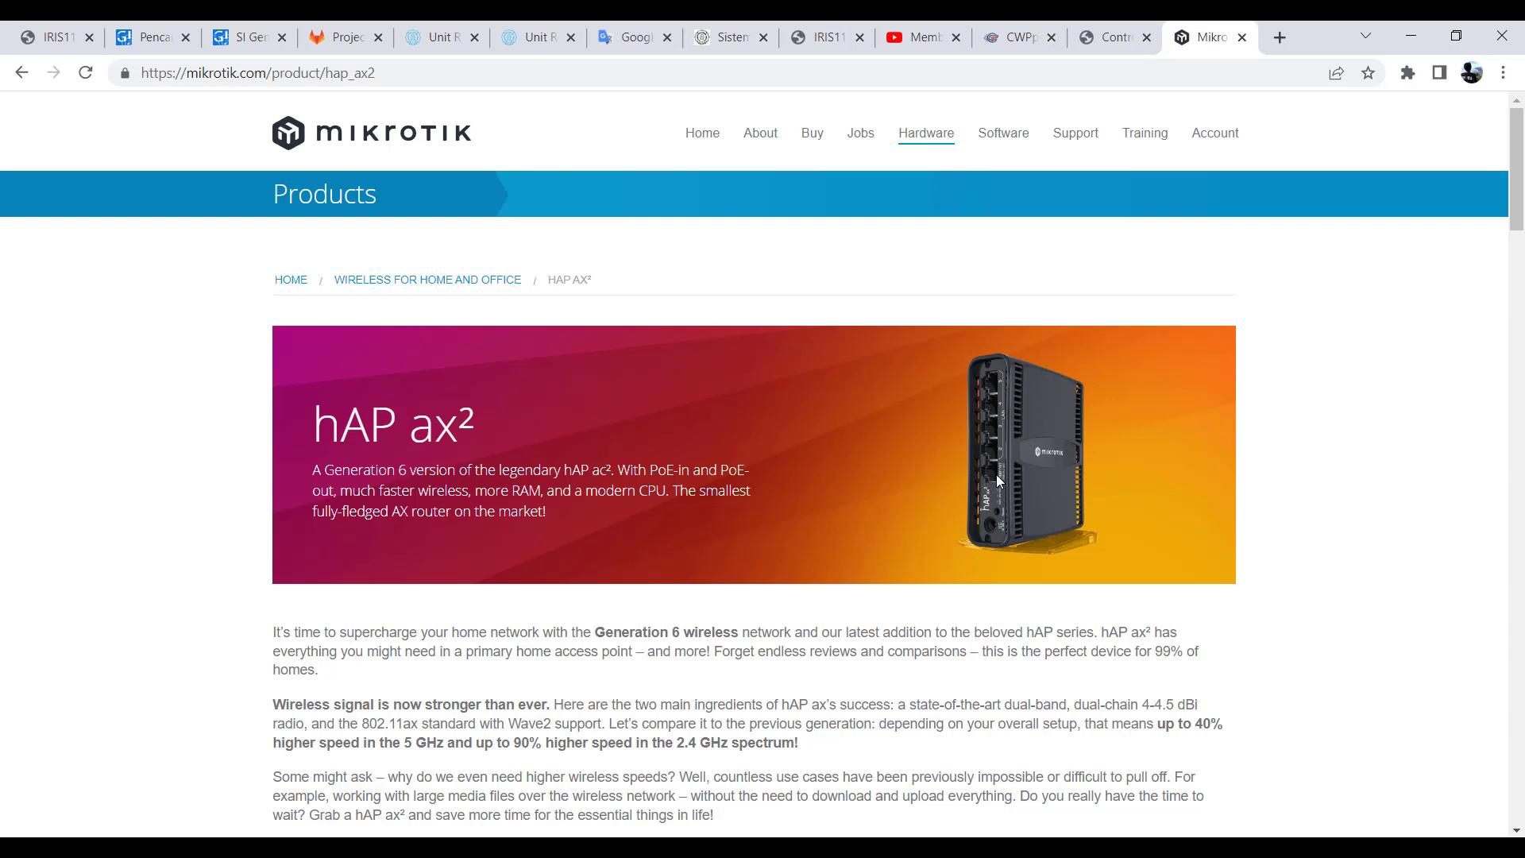
- Review the product overview and Powering table, highlighting the DC jack input voltage range and the "PoE in" label
{"action": "scroll", "coordinate": [695, 543], "scroll_direction": "down", "scroll_amount": 7}
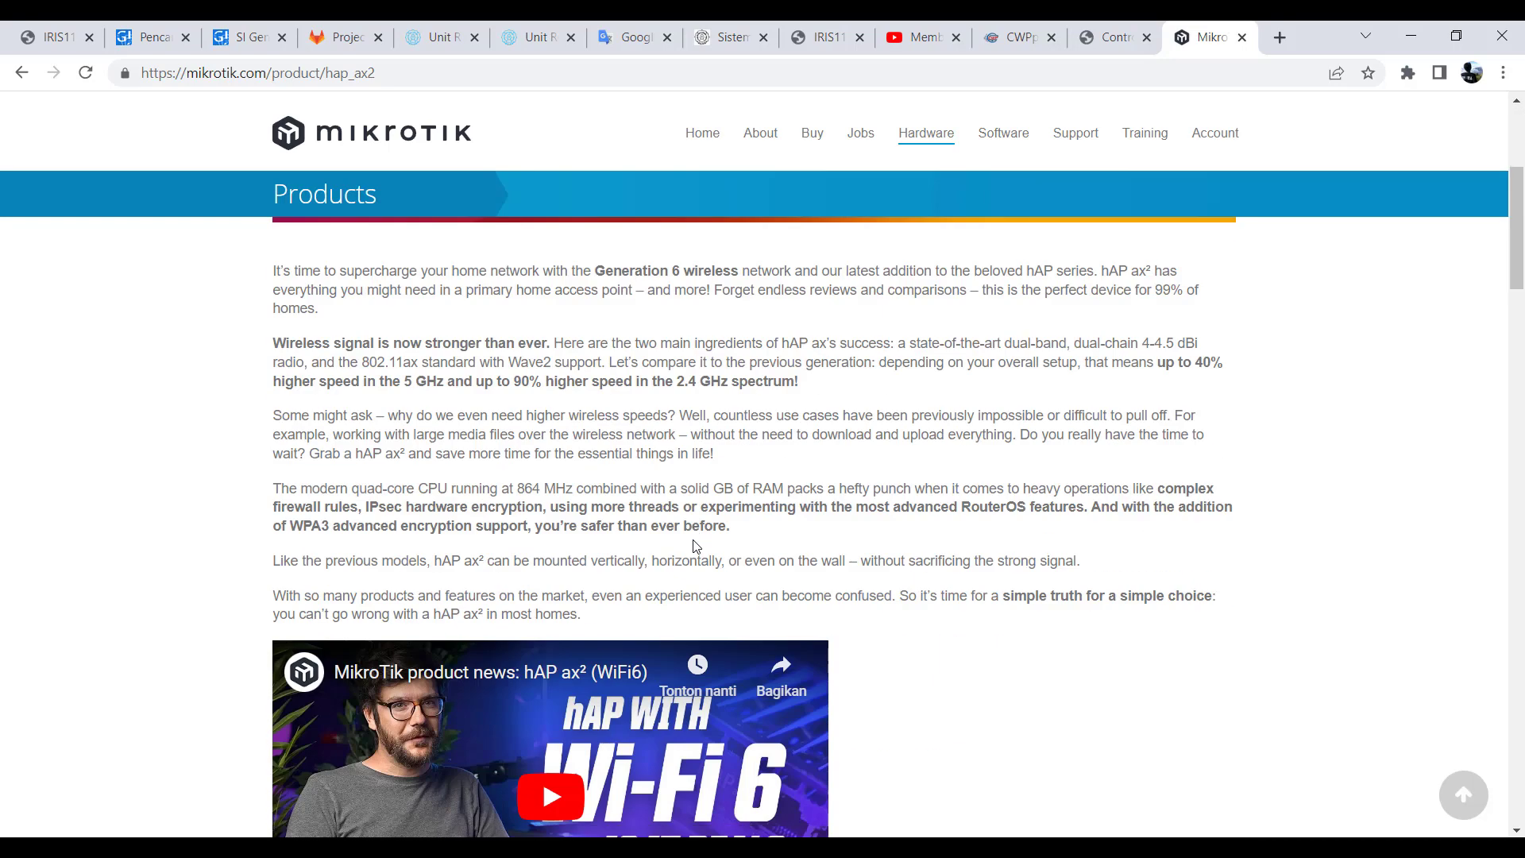
{"action": "scroll", "coordinate": [992, 286], "scroll_direction": "up", "scroll_amount": 5}
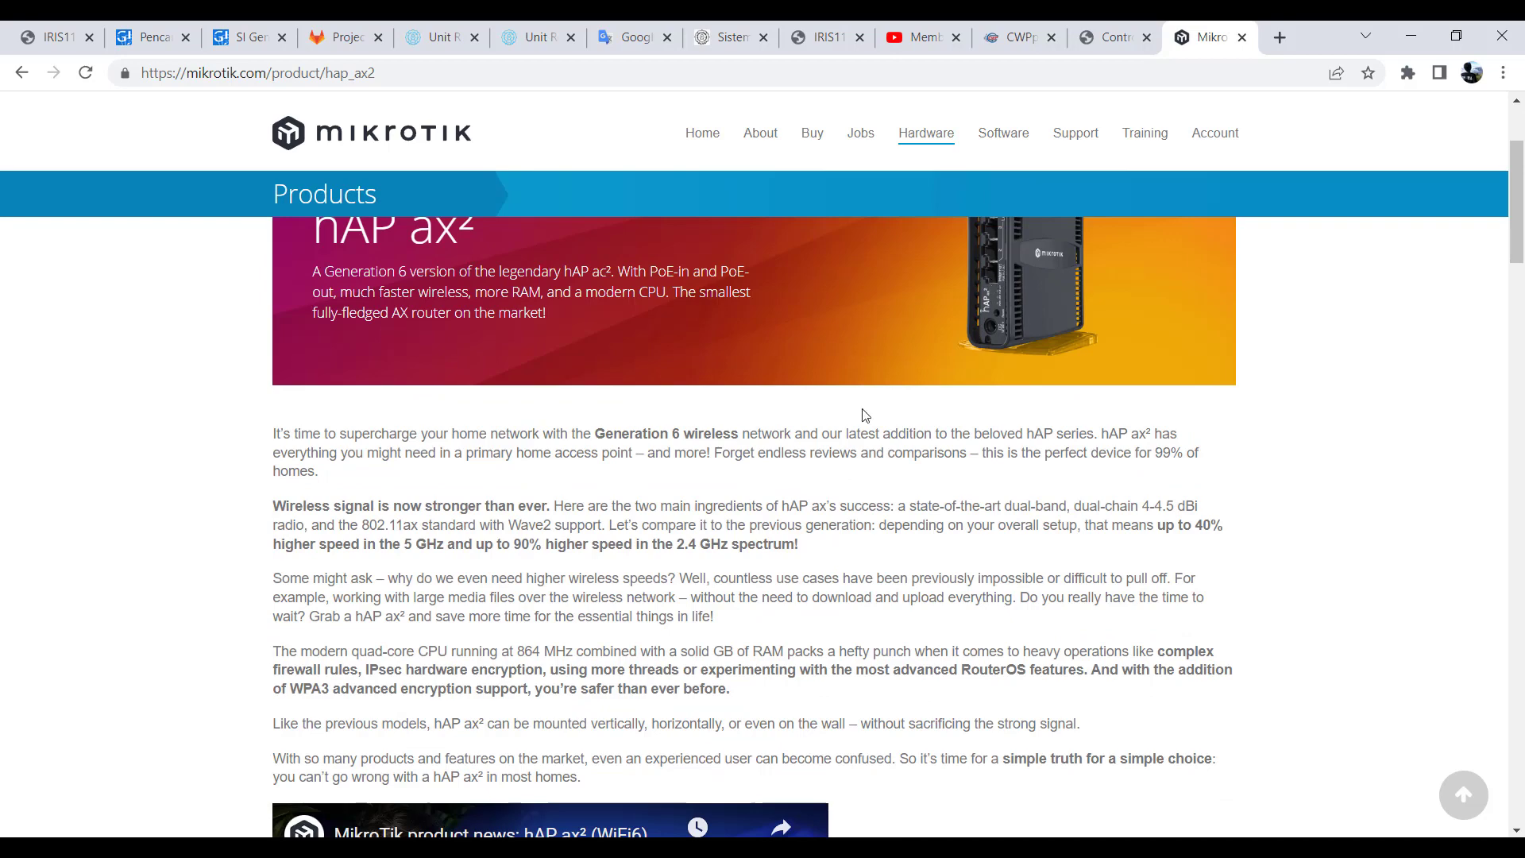
{"action": "scroll", "coordinate": [726, 506], "scroll_direction": "down", "scroll_amount": 20}
{"action": "scroll", "coordinate": [717, 520], "scroll_direction": "down", "scroll_amount": 8}
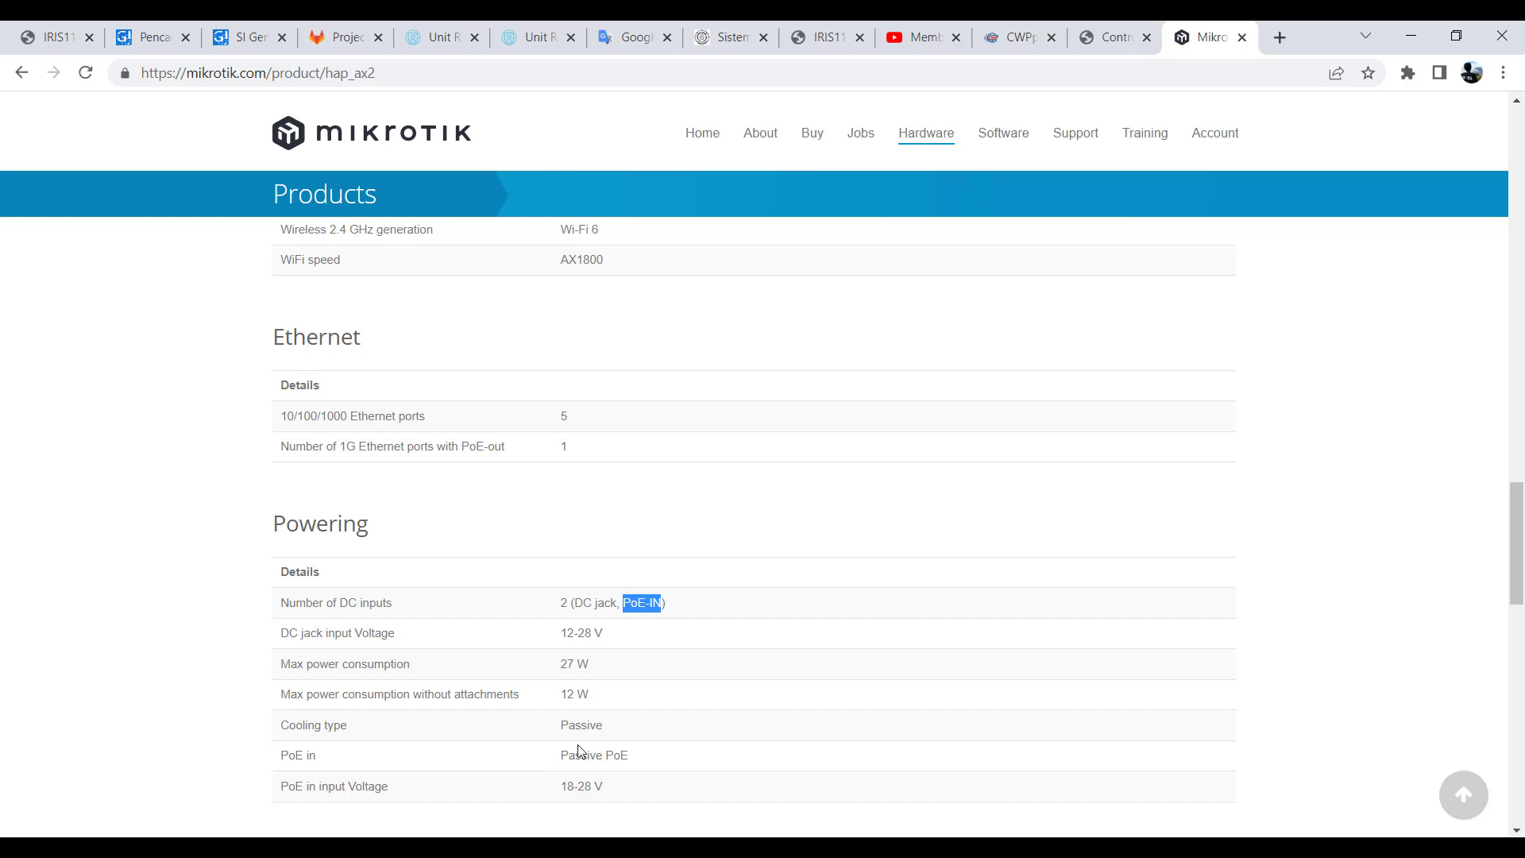
{"action": "scroll", "coordinate": [524, 688], "scroll_direction": "down", "scroll_amount": 2}
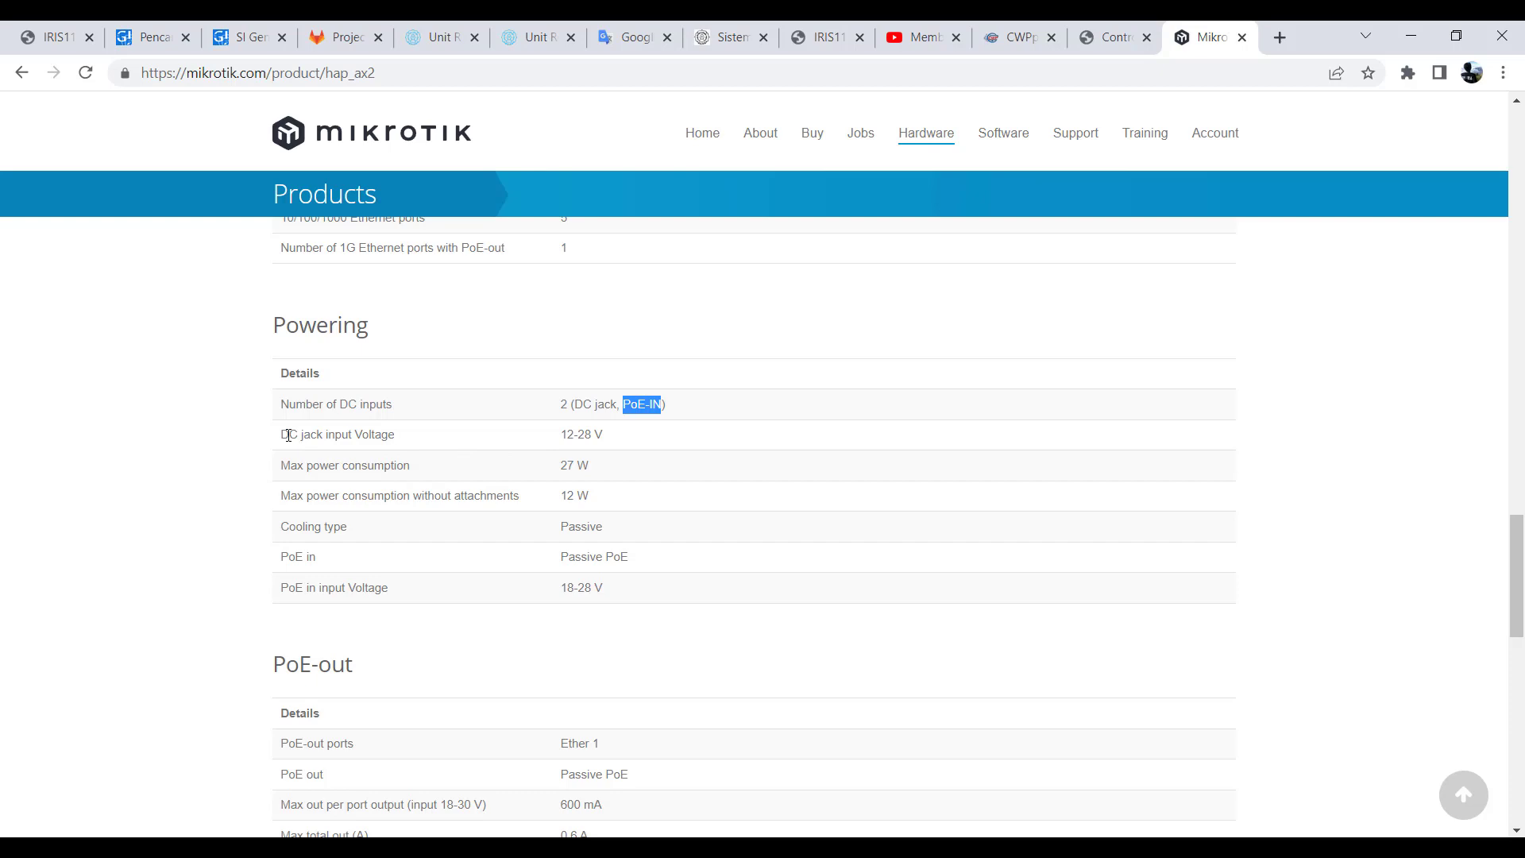
{"action": "mouse_move", "coordinate": [560, 435]}
{"action": "left_mouse_down"}
{"action": "mouse_move", "coordinate": [603, 435]}
{"action": "mouse_move", "coordinate": [574, 435]}
{"action": "left_mouse_up"}
{"action": "left_click", "coordinate": [569, 435]}
{"action": "double_click", "coordinate": [583, 435]}
{"action": "left_click_drag", "start_coordinate": [561, 436], "coordinate": [566, 435]}
{"action": "left_click", "coordinate": [583, 435]}
{"action": "left_click_drag", "start_coordinate": [280, 558], "coordinate": [324, 561]}
- Examine the PoE-out, Certification & Approvals, Other and Included parts sections of the hAP ax² page
{"action": "scroll", "coordinate": [329, 567], "scroll_direction": "down", "scroll_amount": 1}
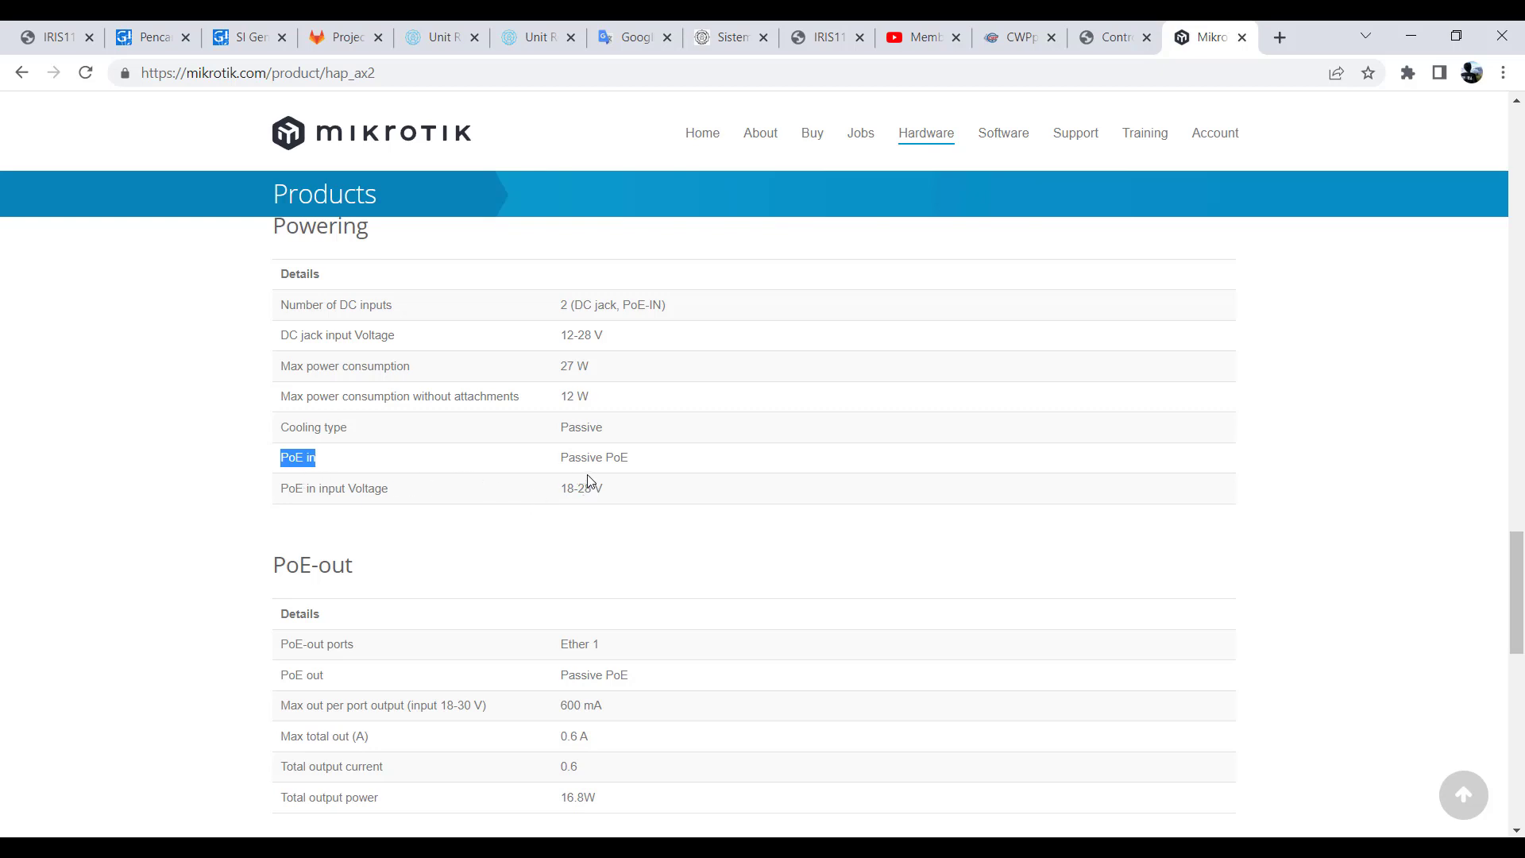
{"action": "scroll", "coordinate": [508, 473], "scroll_direction": "down", "scroll_amount": 1}
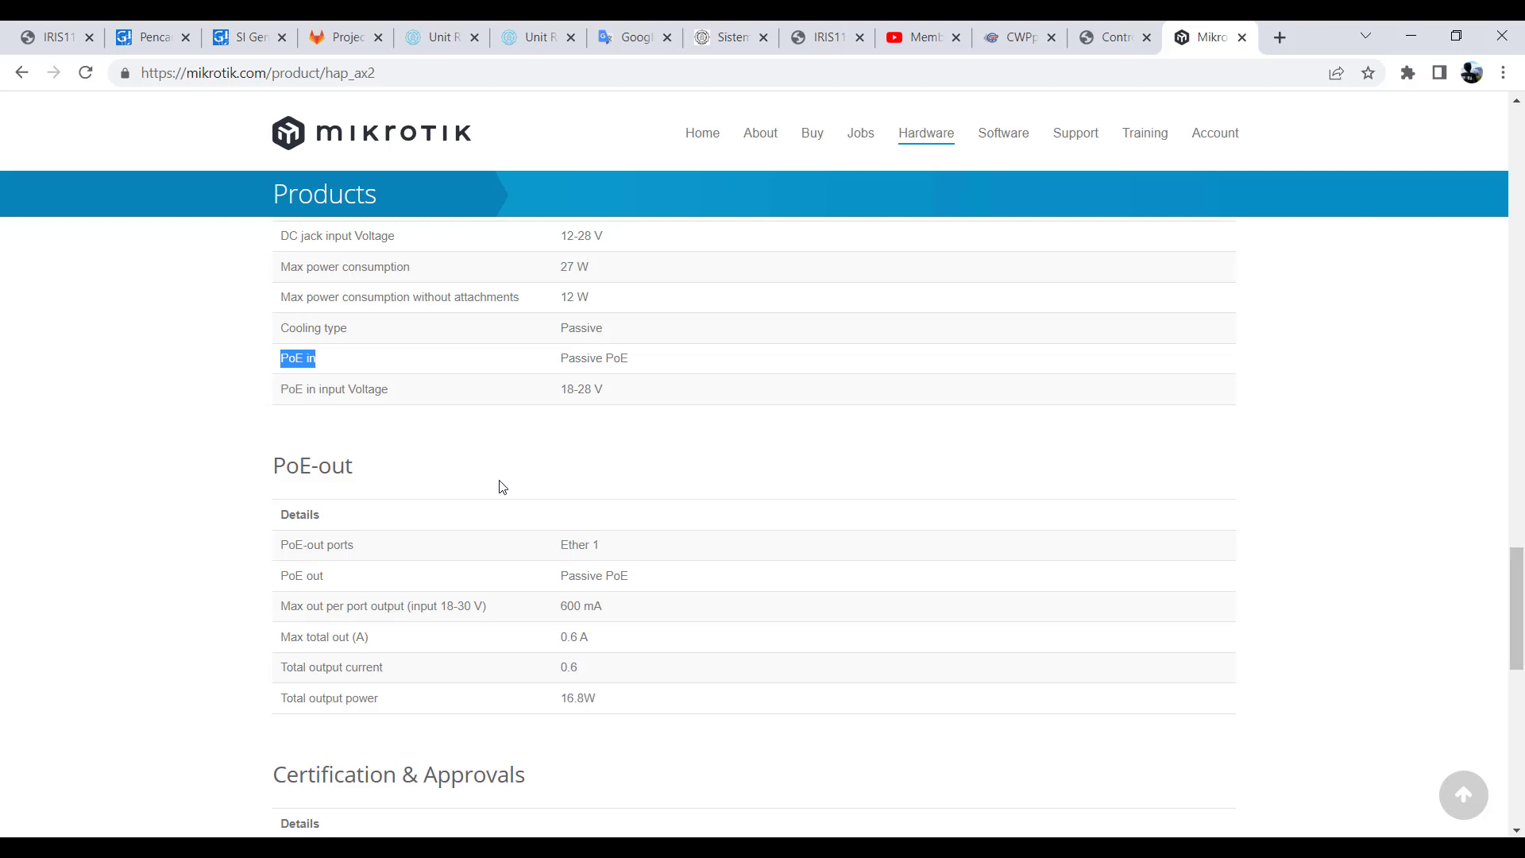
{"action": "scroll", "coordinate": [502, 486], "scroll_direction": "down", "scroll_amount": 7}
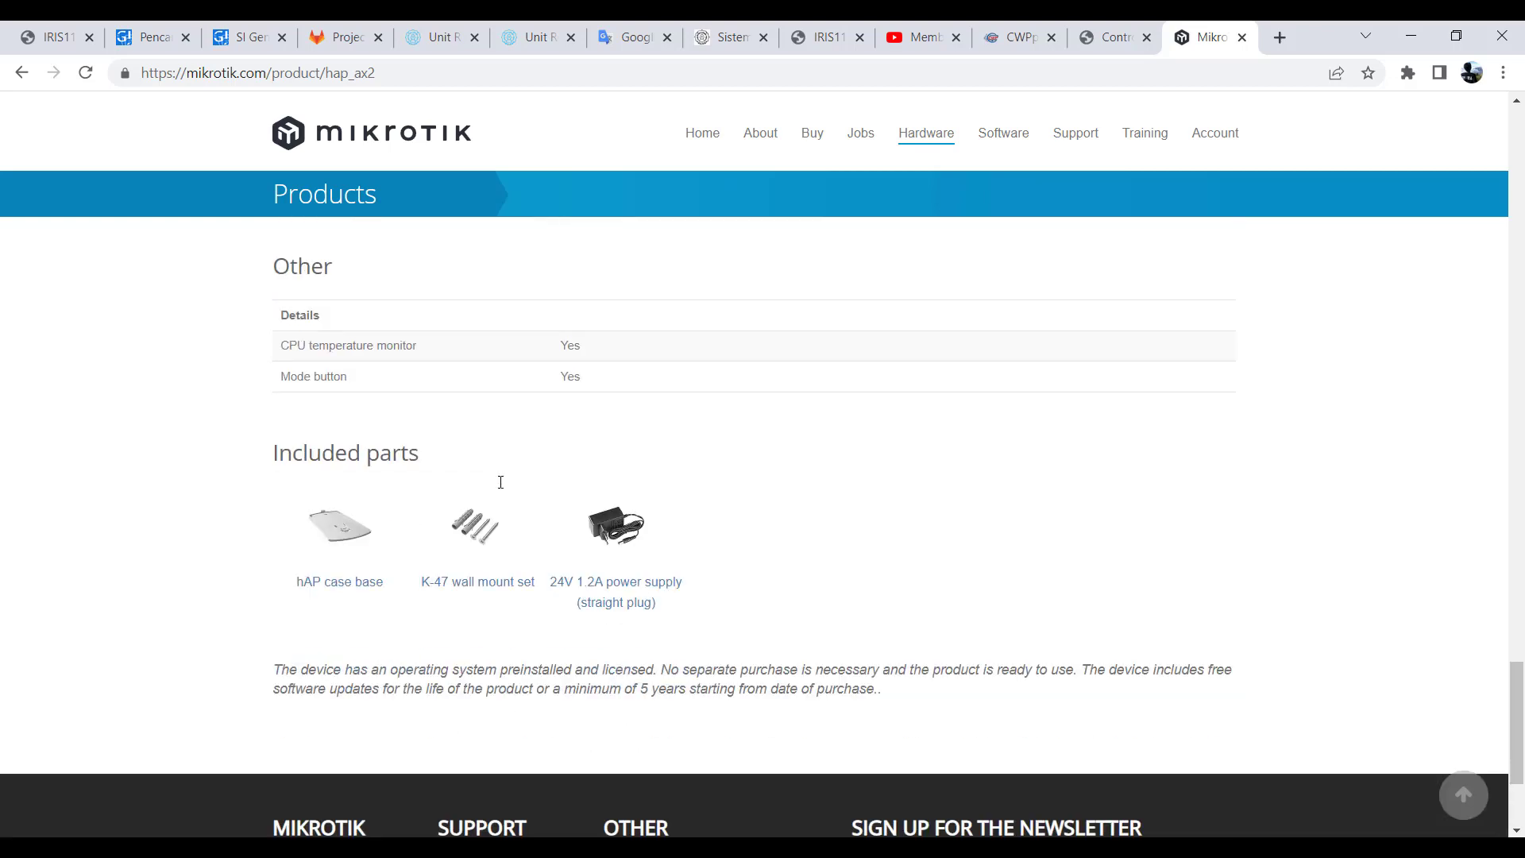
{"action": "scroll", "coordinate": [533, 581], "scroll_direction": "up", "scroll_amount": 3}
{"action": "scroll", "coordinate": [548, 585], "scroll_direction": "down", "scroll_amount": 3}
{"action": "scroll", "coordinate": [494, 573], "scroll_direction": "up", "scroll_amount": 18}
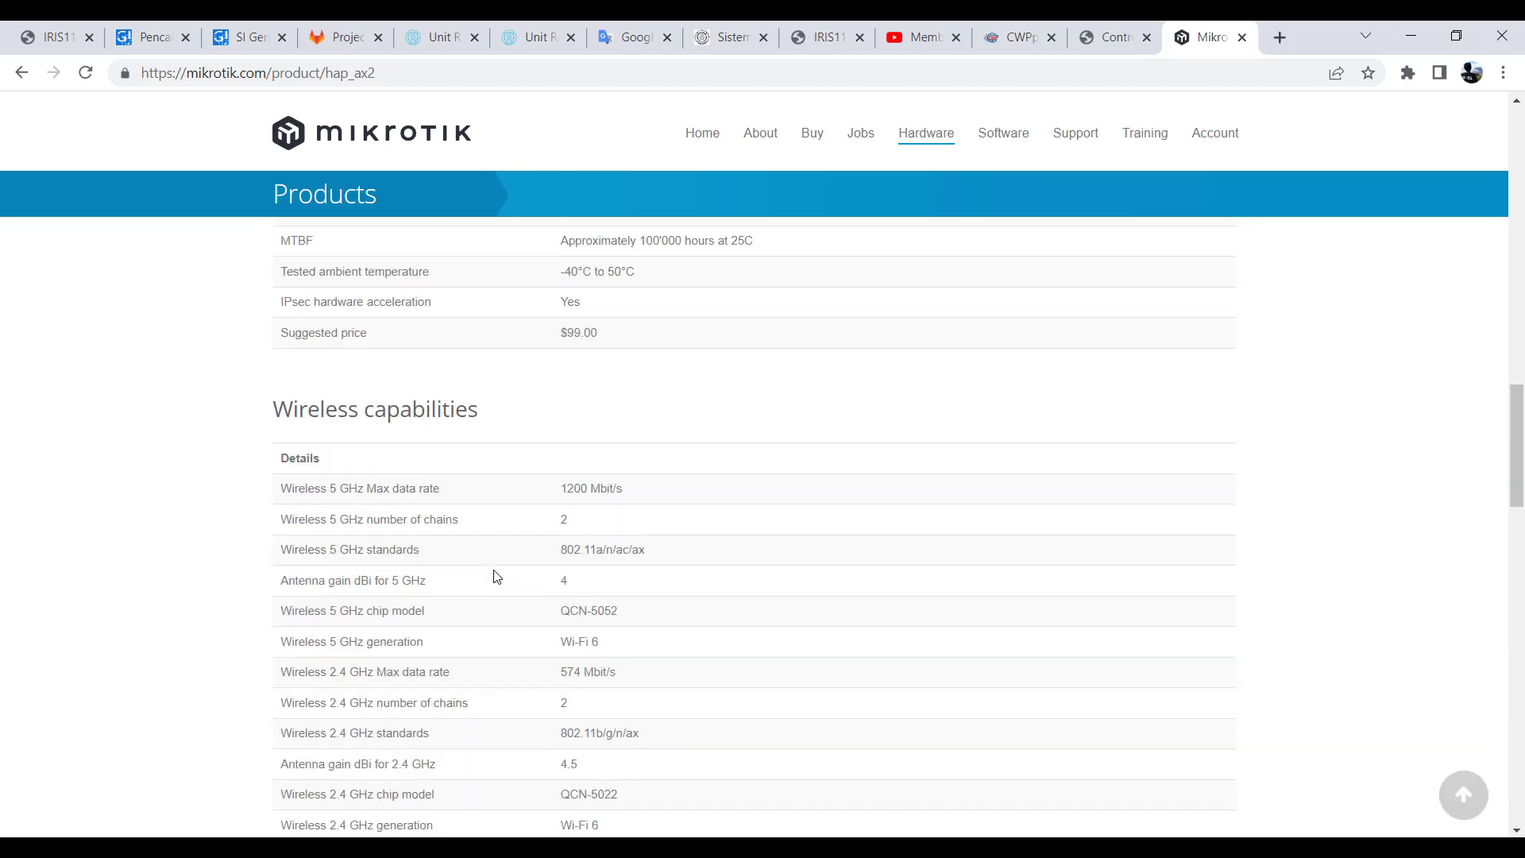
- Revisit the Specifications and Powering tables, highlighting "DC jack" and "PoE" in the Number of DC inputs row
{"action": "scroll", "coordinate": [496, 577], "scroll_direction": "up", "scroll_amount": 10}
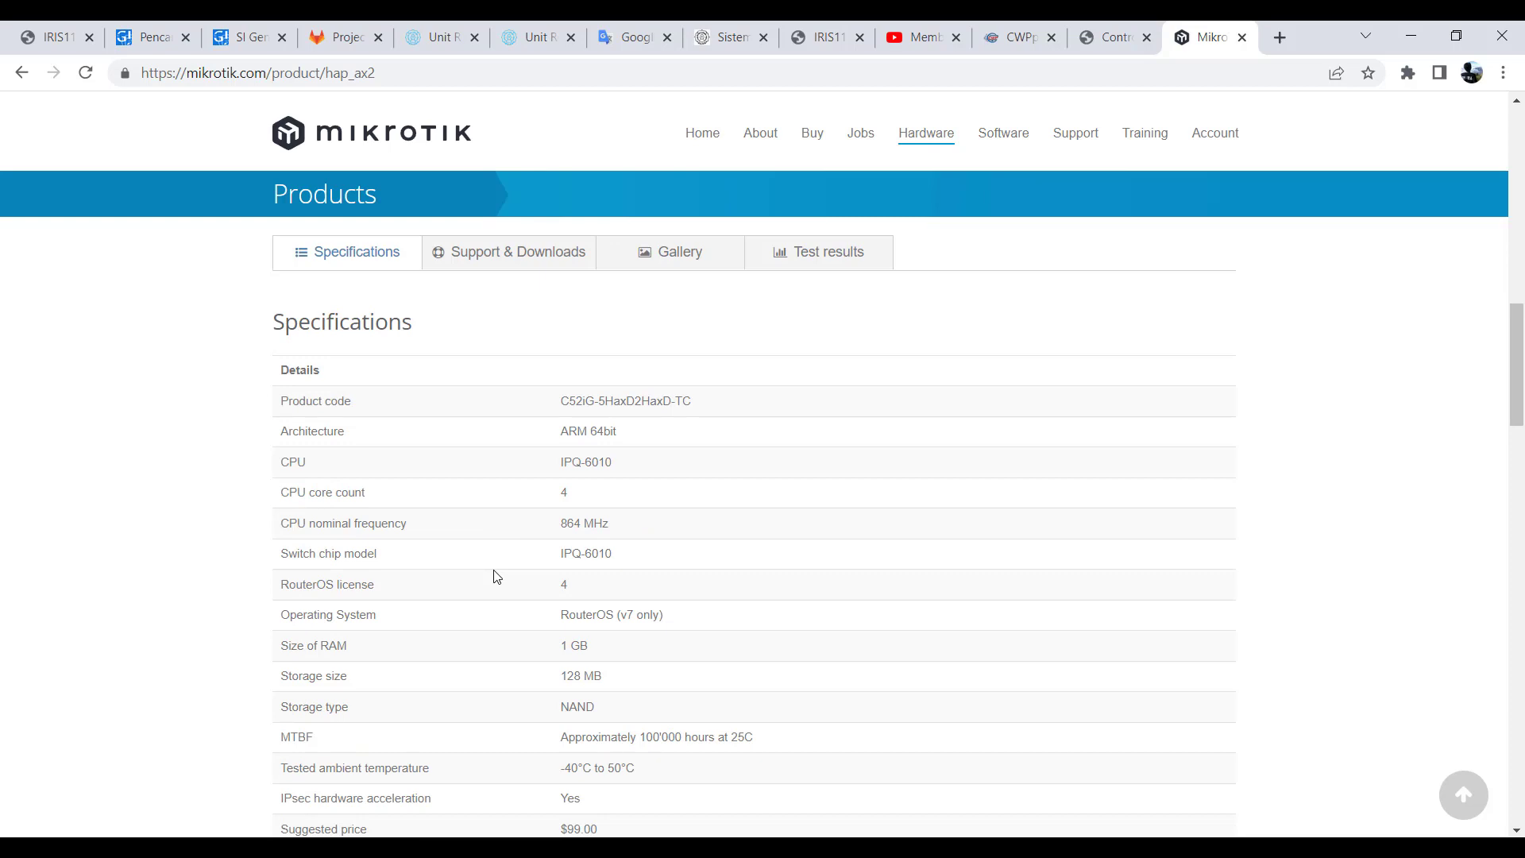
{"action": "scroll", "coordinate": [495, 575], "scroll_direction": "down", "scroll_amount": 3}
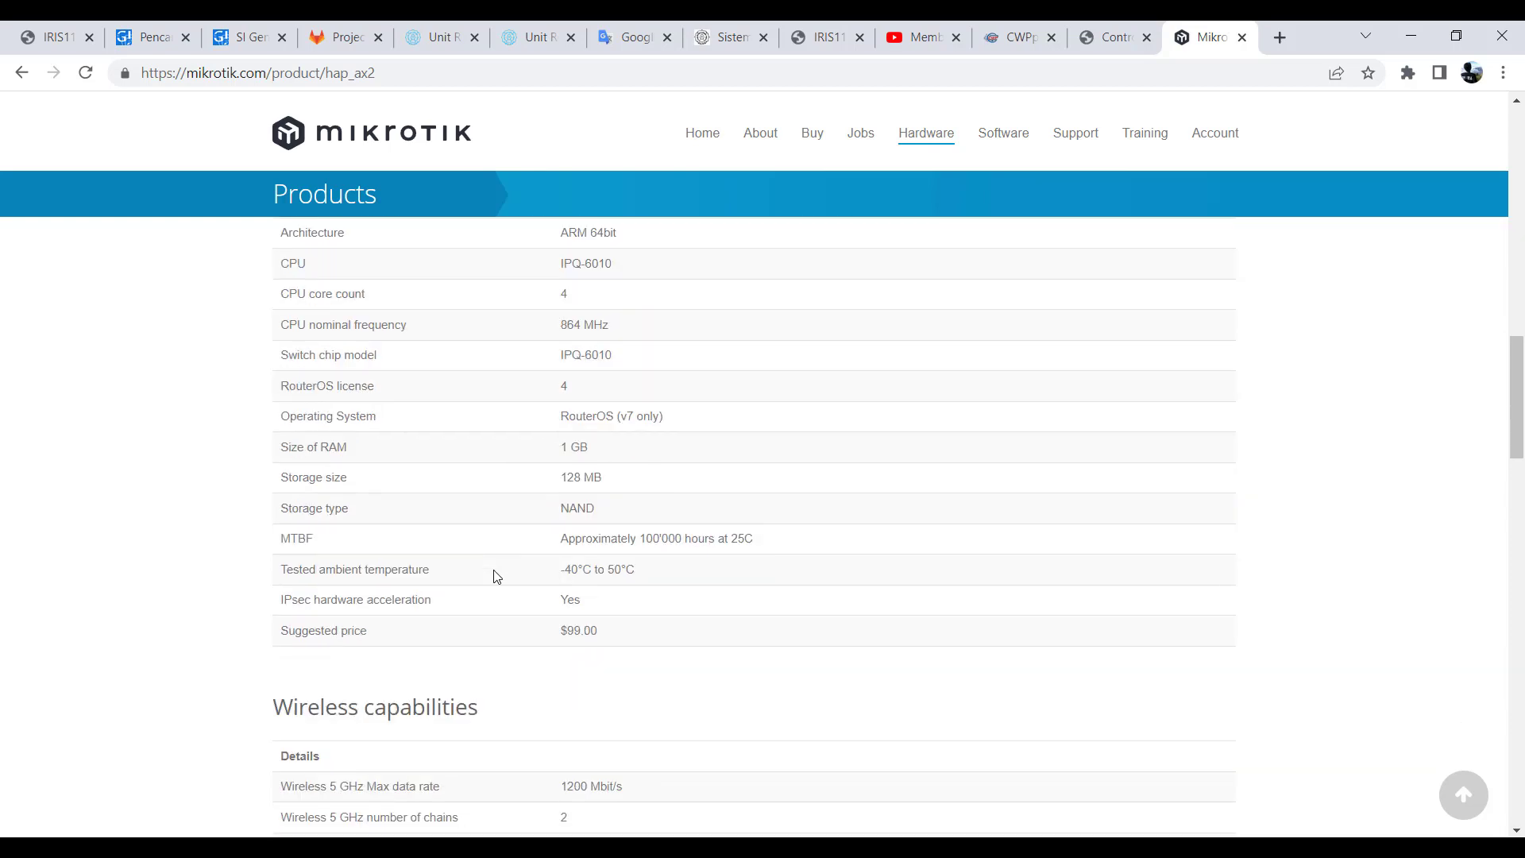
{"action": "scroll", "coordinate": [500, 574], "scroll_direction": "down", "scroll_amount": 12}
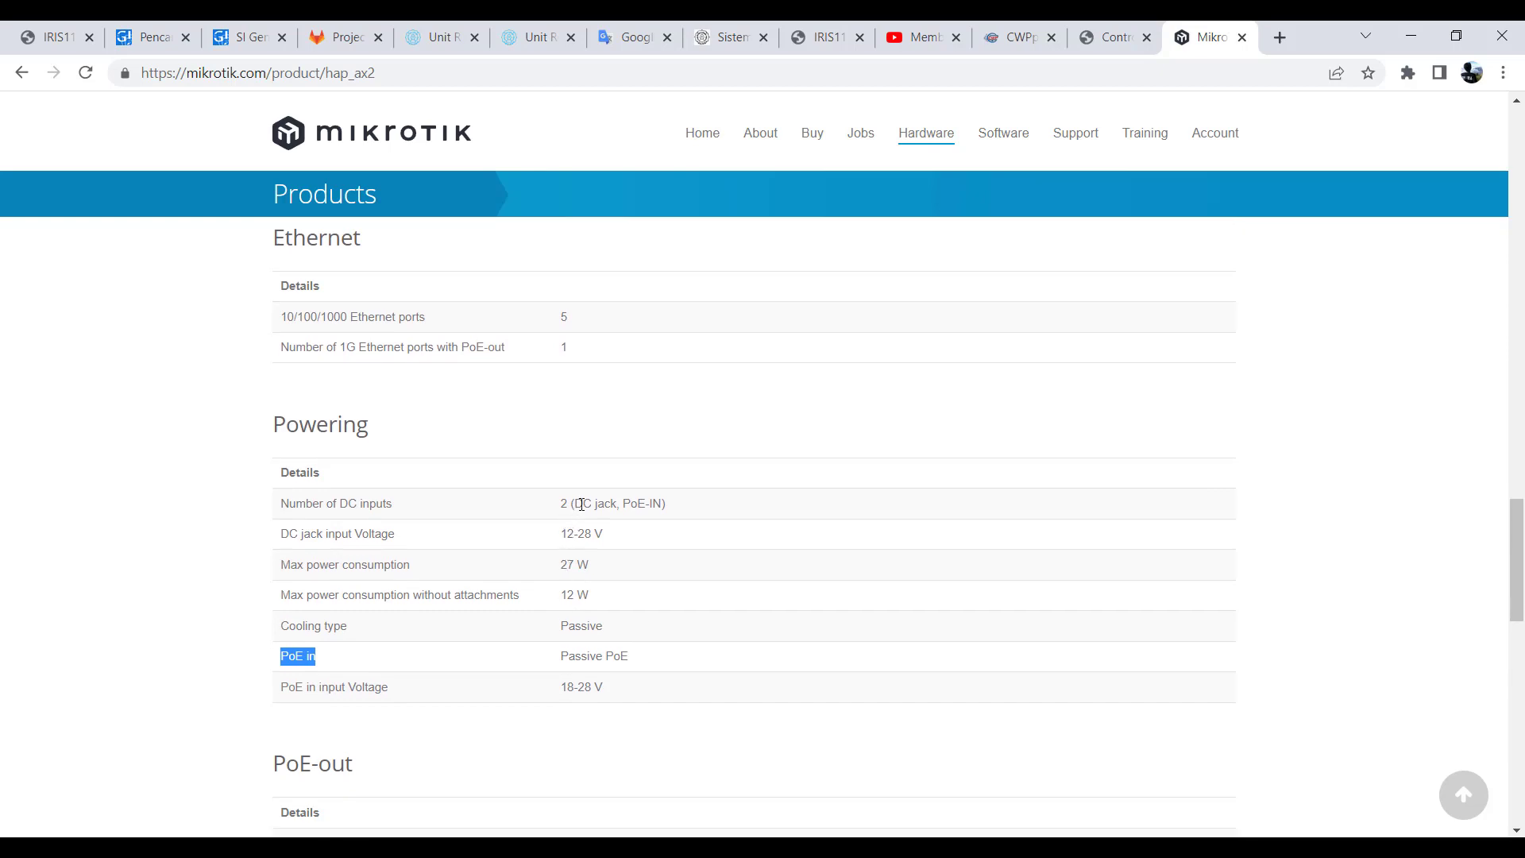
{"action": "left_click_drag", "start_coordinate": [574, 504], "coordinate": [607, 503]}
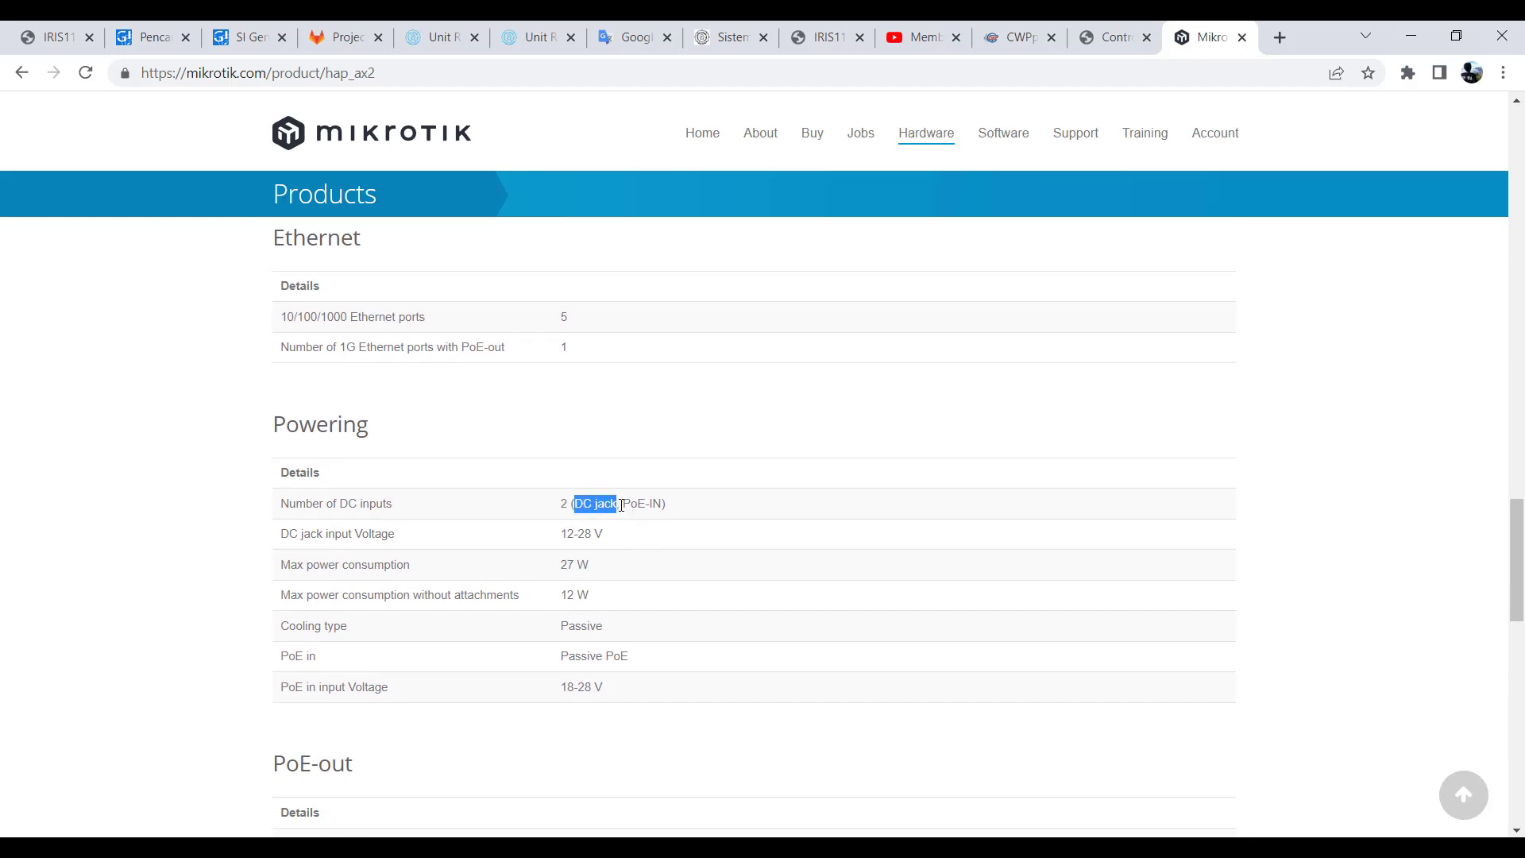
{"action": "left_click", "coordinate": [625, 505]}
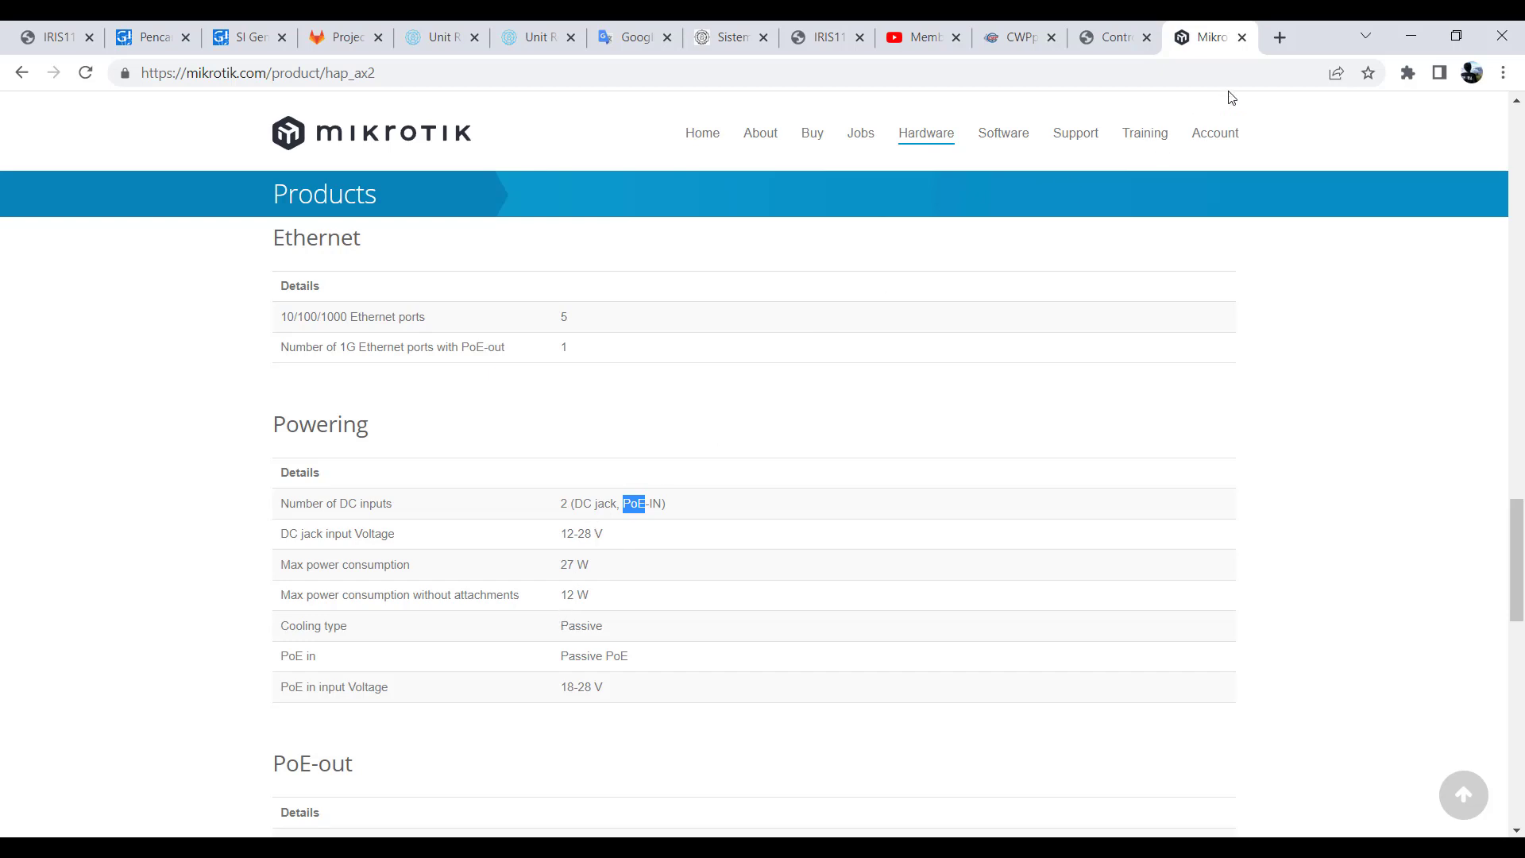
- Search Google for "poe" in a new browser tab
{"action": "left_click", "coordinate": [1279, 41]}
{"action": "left_click", "coordinate": [1219, 63]}
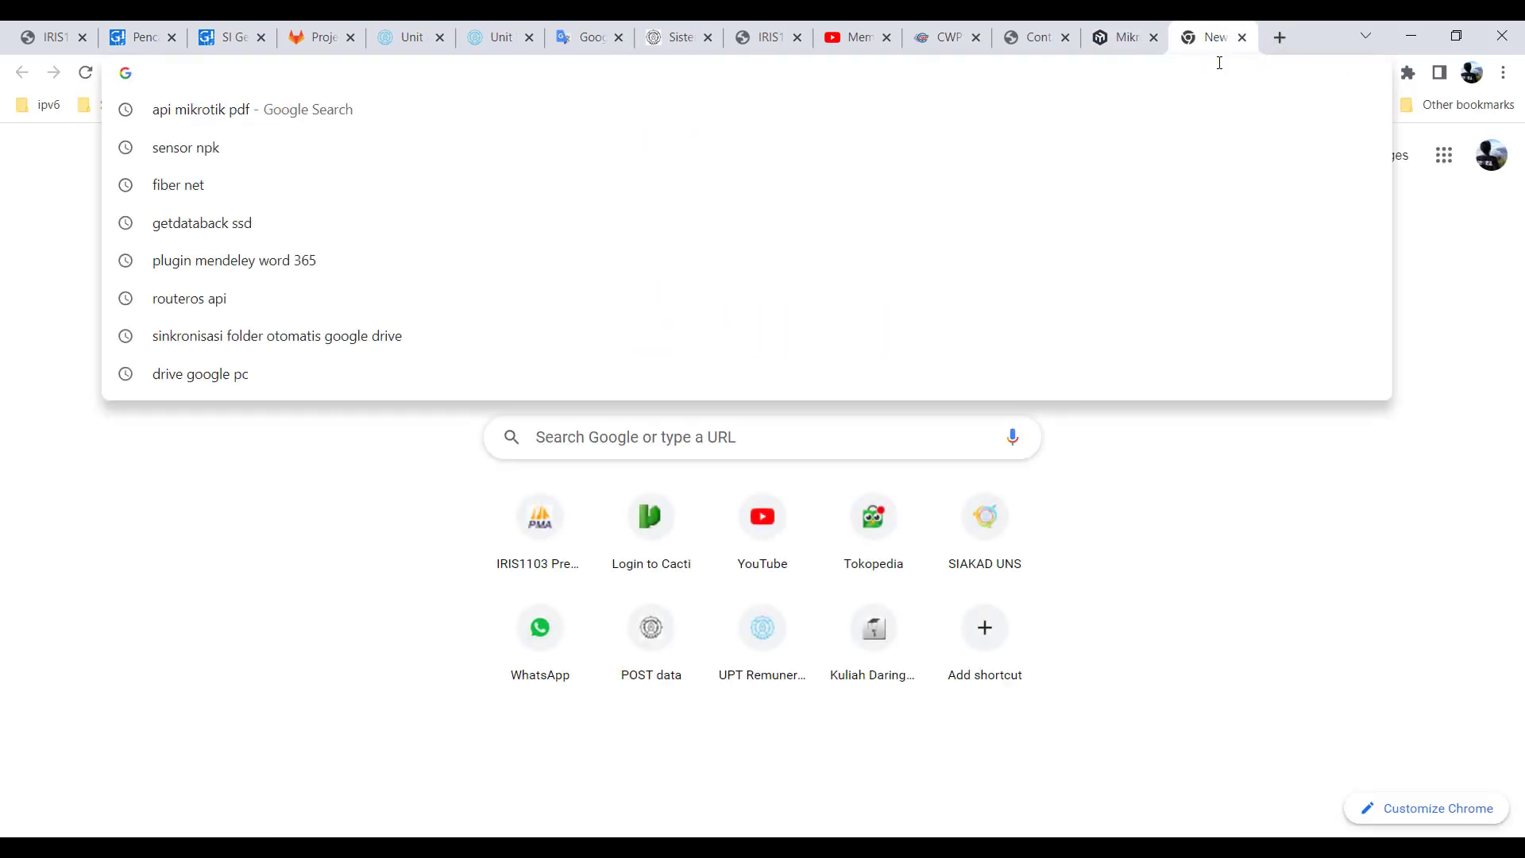
{"action": "type", "text": "poe"}
{"action": "key", "text": "Return"}
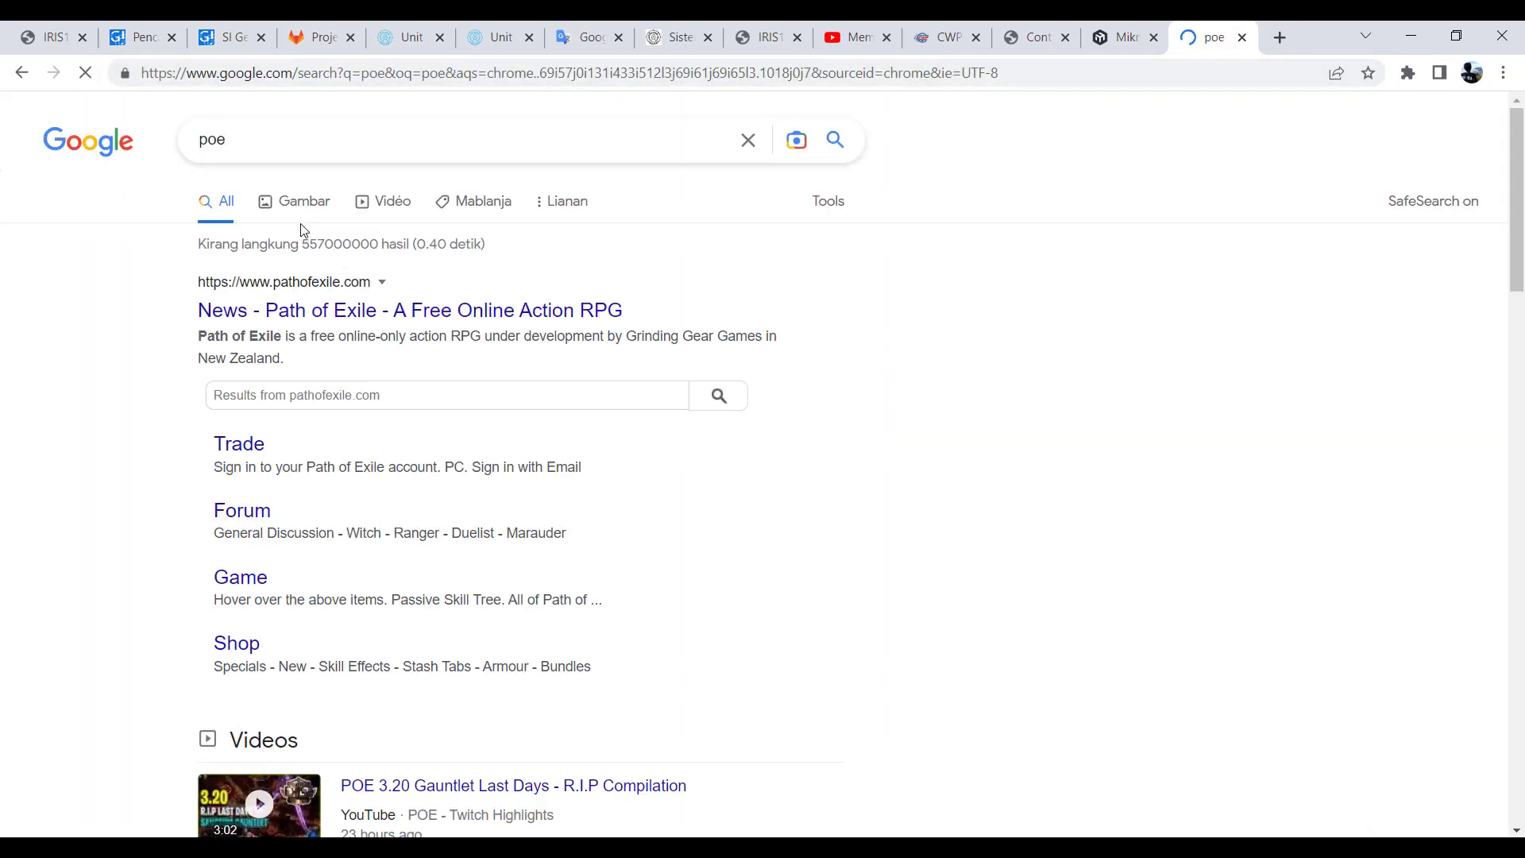
- Replace the Google query with the suggested search "power over ethernet"
{"action": "left_click", "coordinate": [276, 141]}
{"action": "left_click_drag", "start_coordinate": [266, 141], "coordinate": [160, 151]}
{"action": "type", "text": "p"}
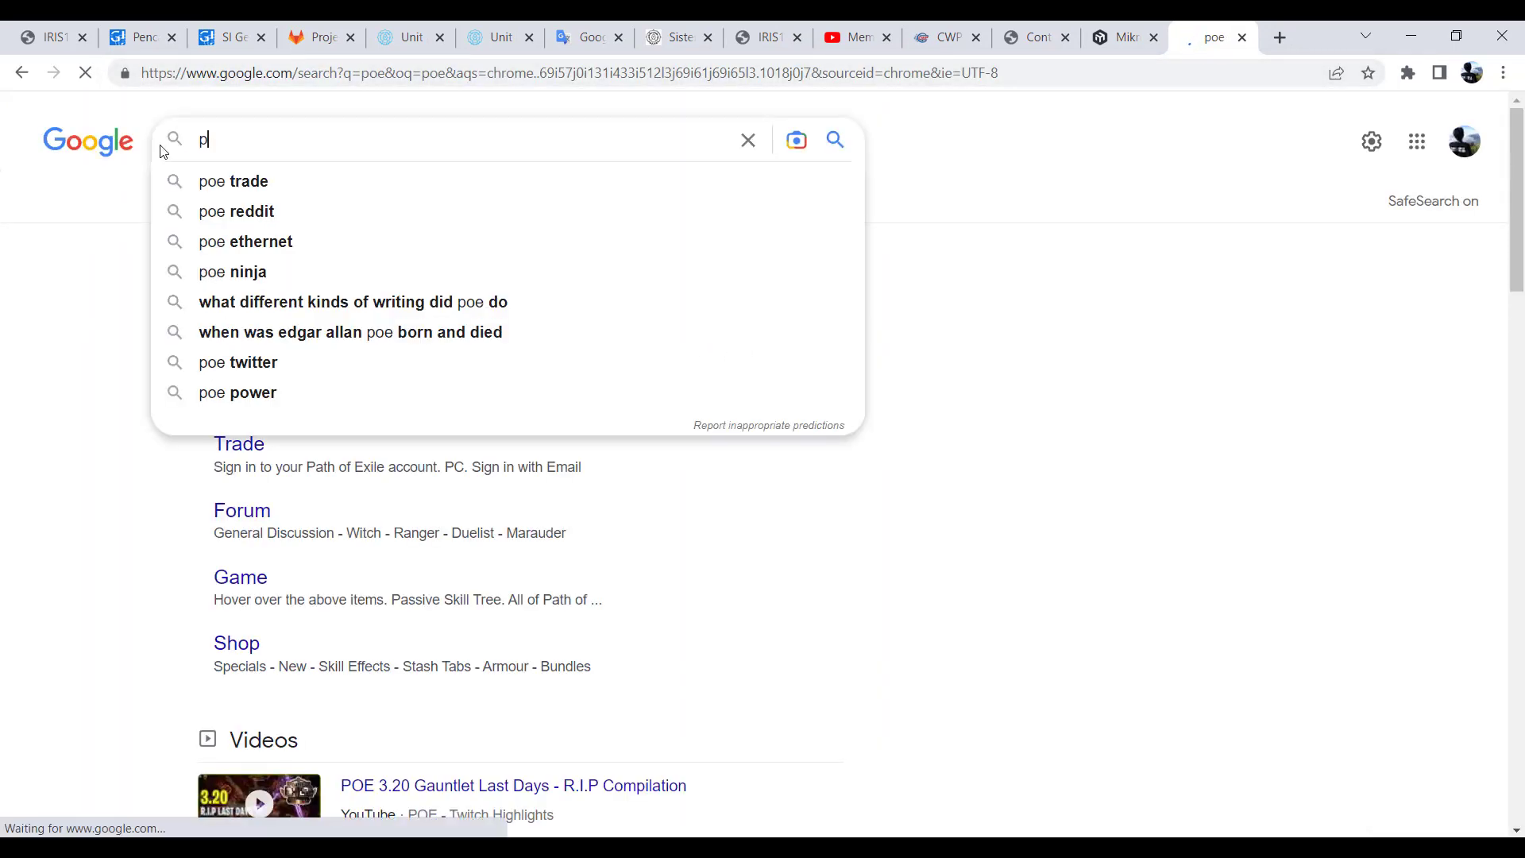
{"action": "type", "text": "ower "}
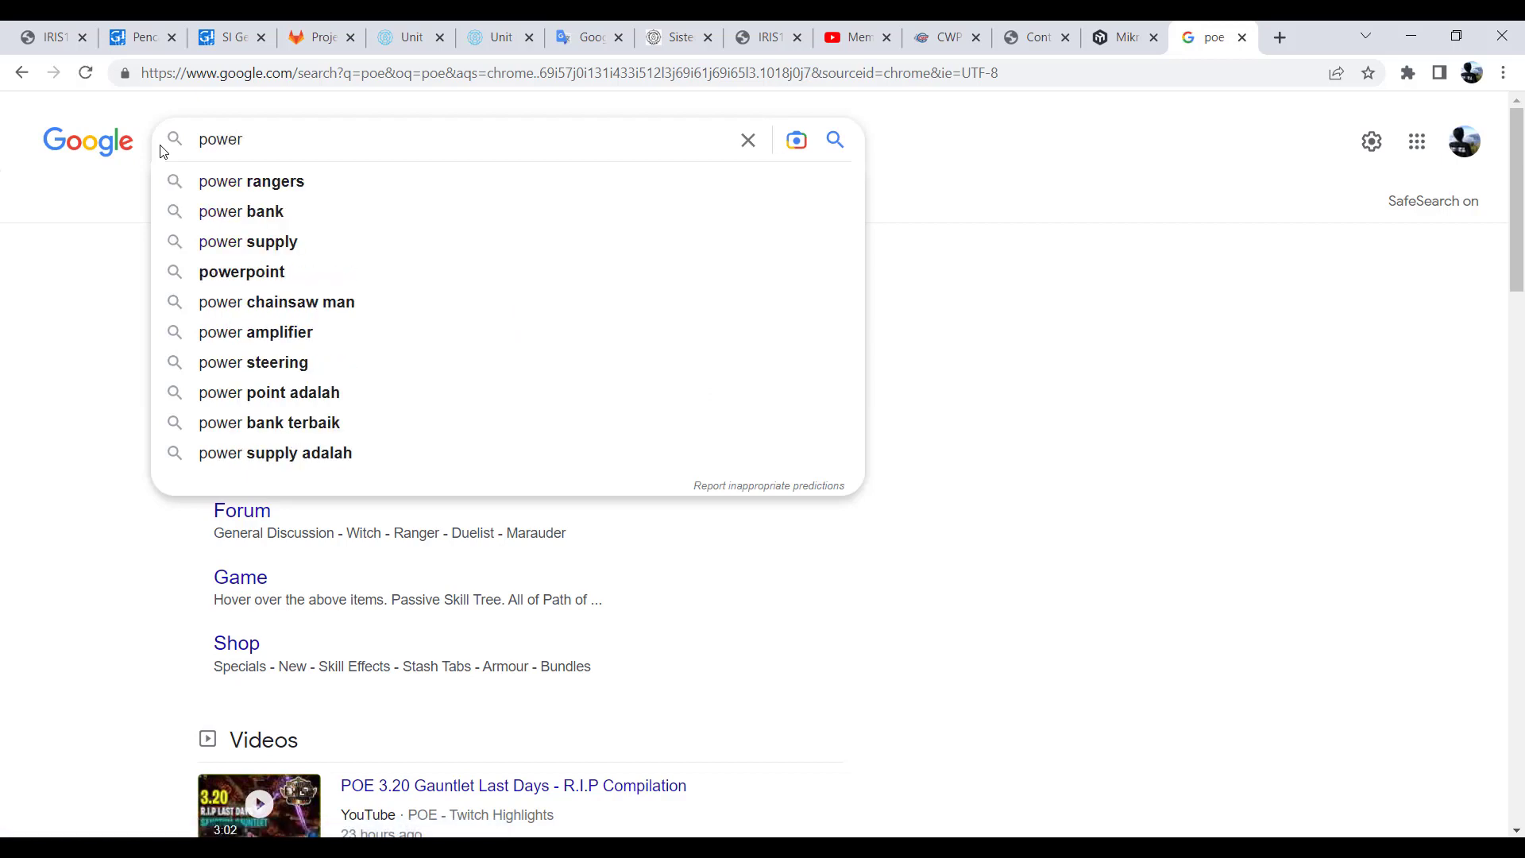
{"action": "type", "text": "over"}
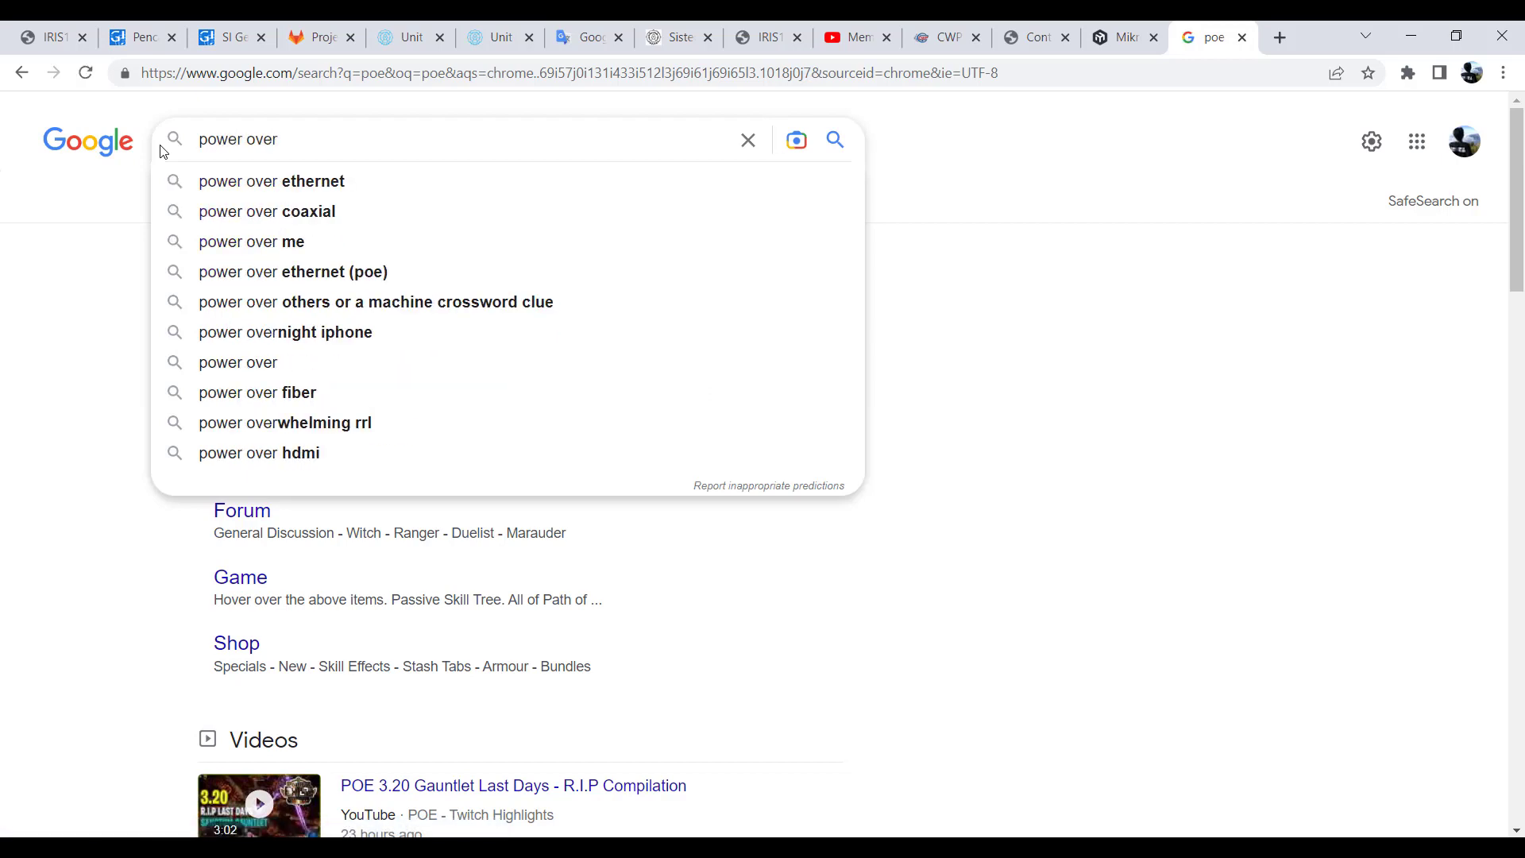
{"action": "key", "text": "Down"}
{"action": "key", "text": "Return"}
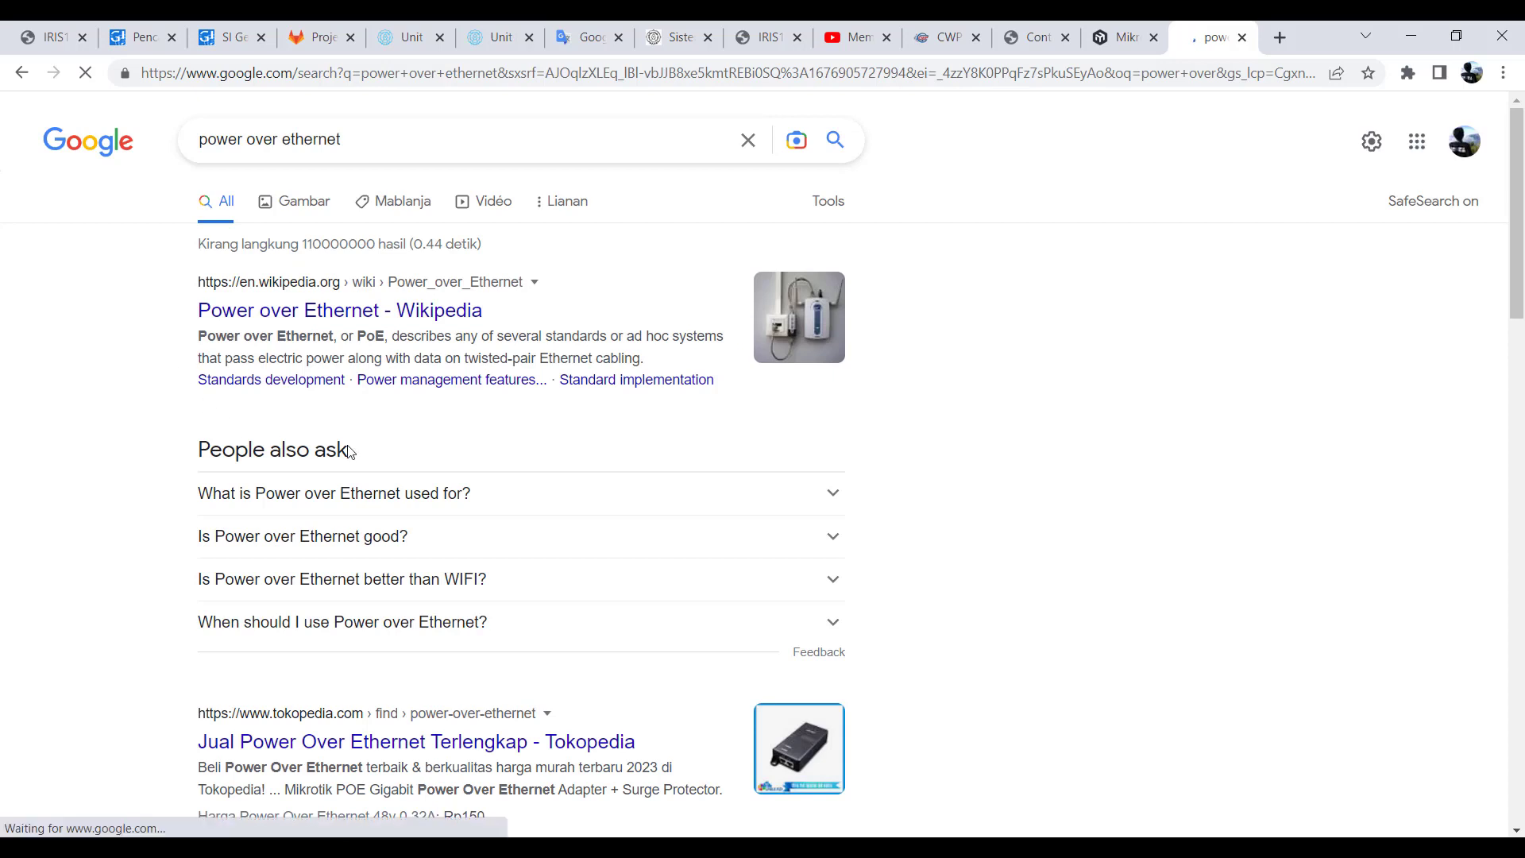
- Show the image results for "power over ethernet" and browse the PoE adapters, injectors and wiring diagrams
{"action": "left_click", "coordinate": [300, 201]}
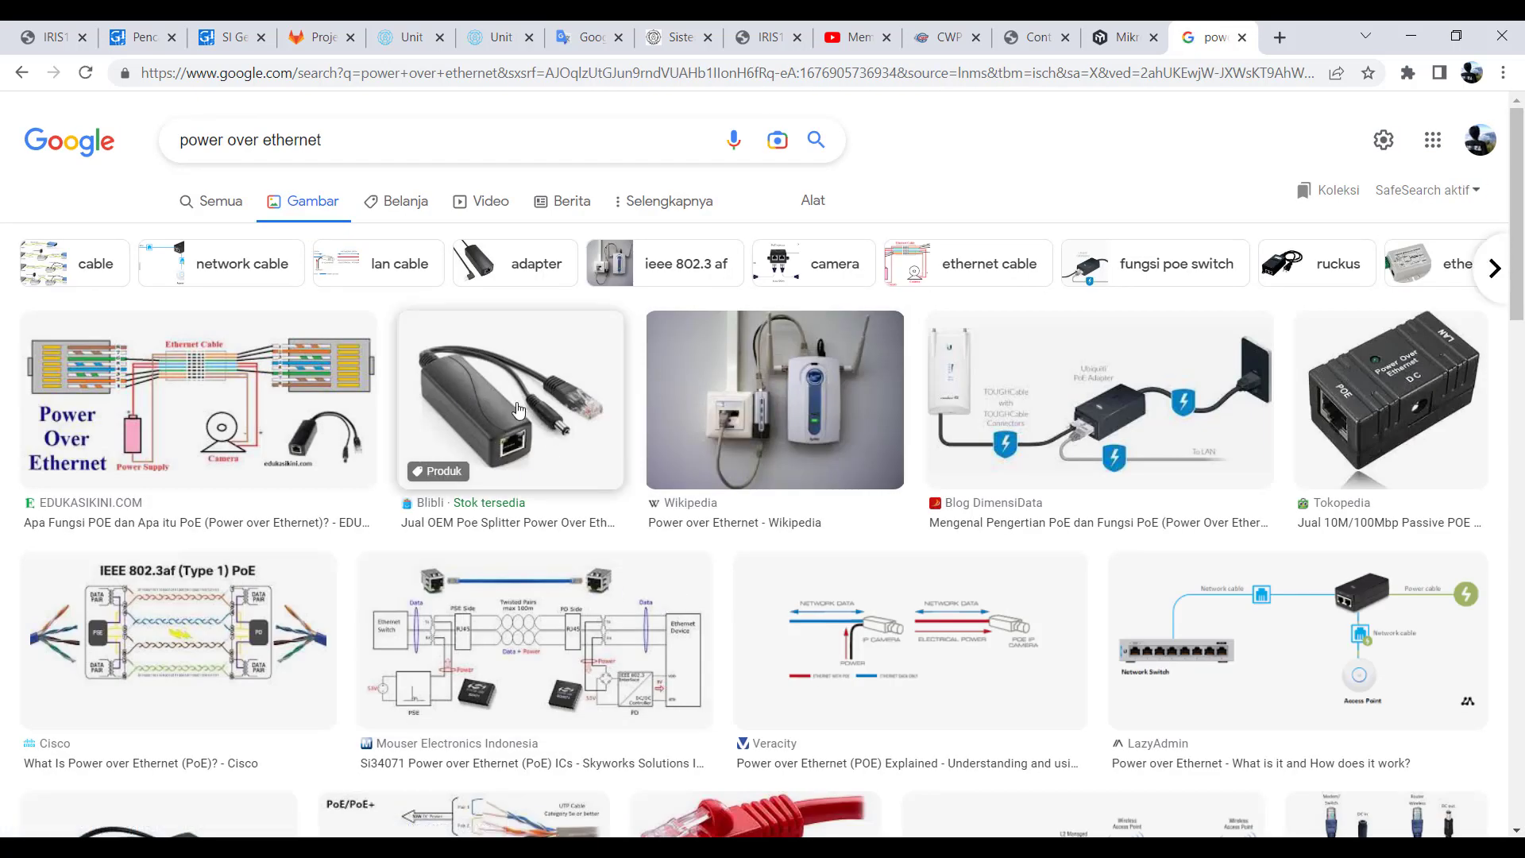
{"action": "scroll", "coordinate": [483, 425], "scroll_direction": "down", "scroll_amount": 2}
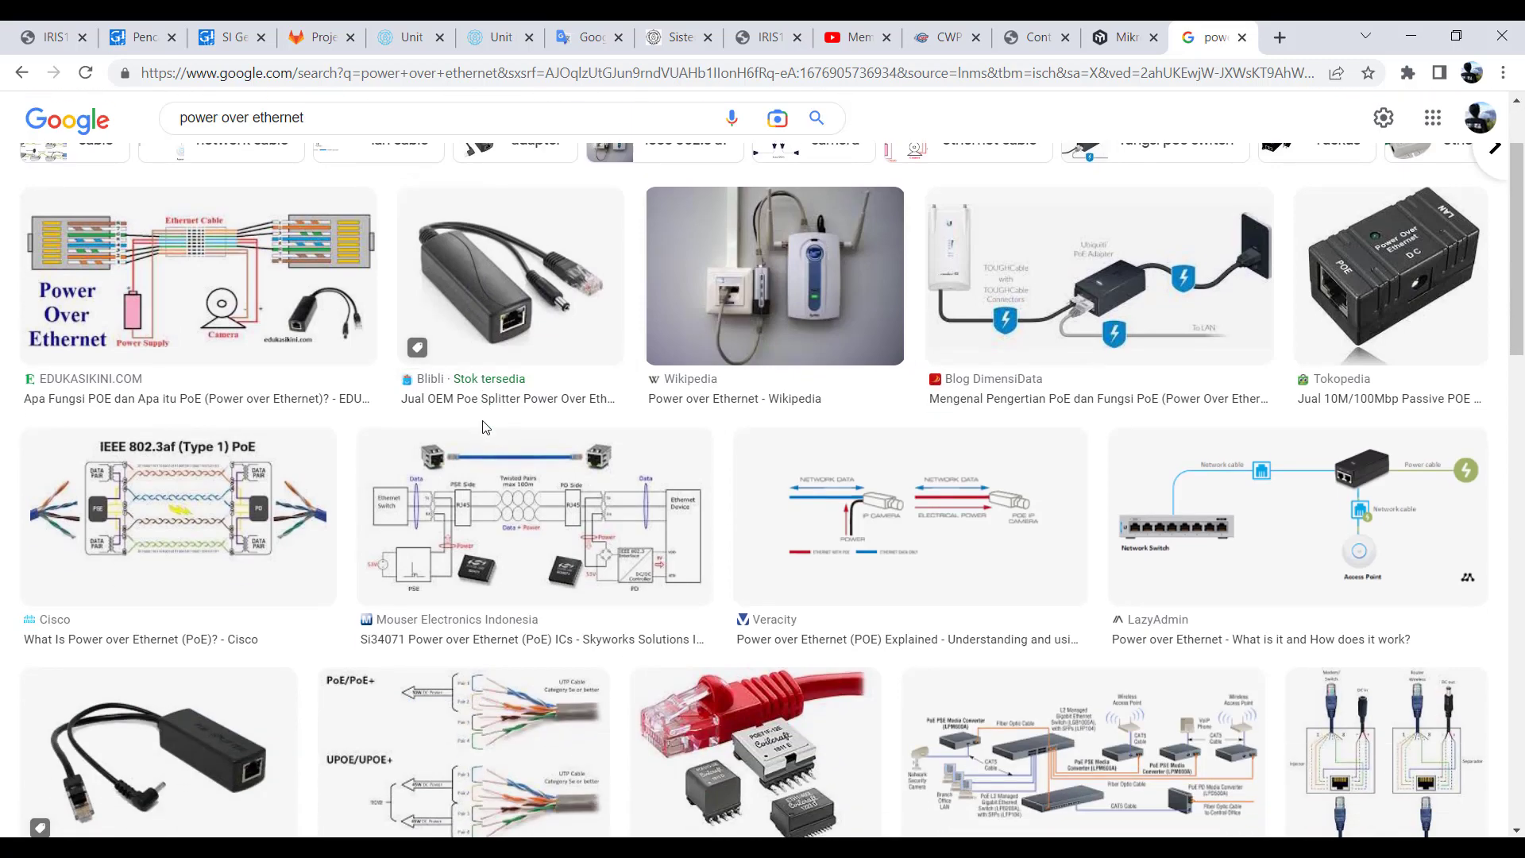
{"action": "scroll", "coordinate": [395, 513], "scroll_direction": "down", "scroll_amount": 7}
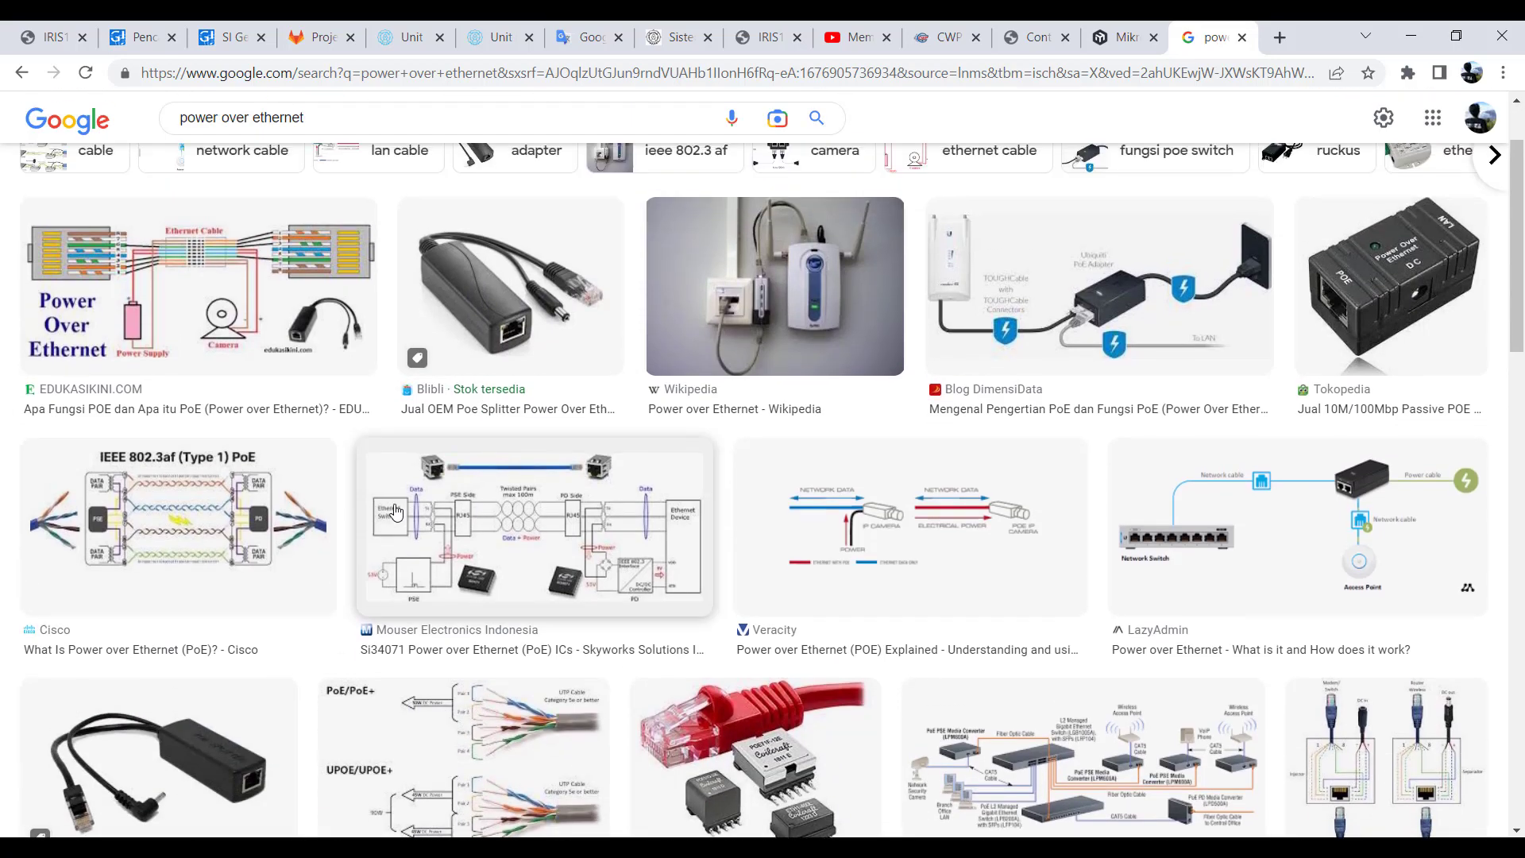
{"action": "scroll", "coordinate": [395, 513], "scroll_direction": "down", "scroll_amount": 3}
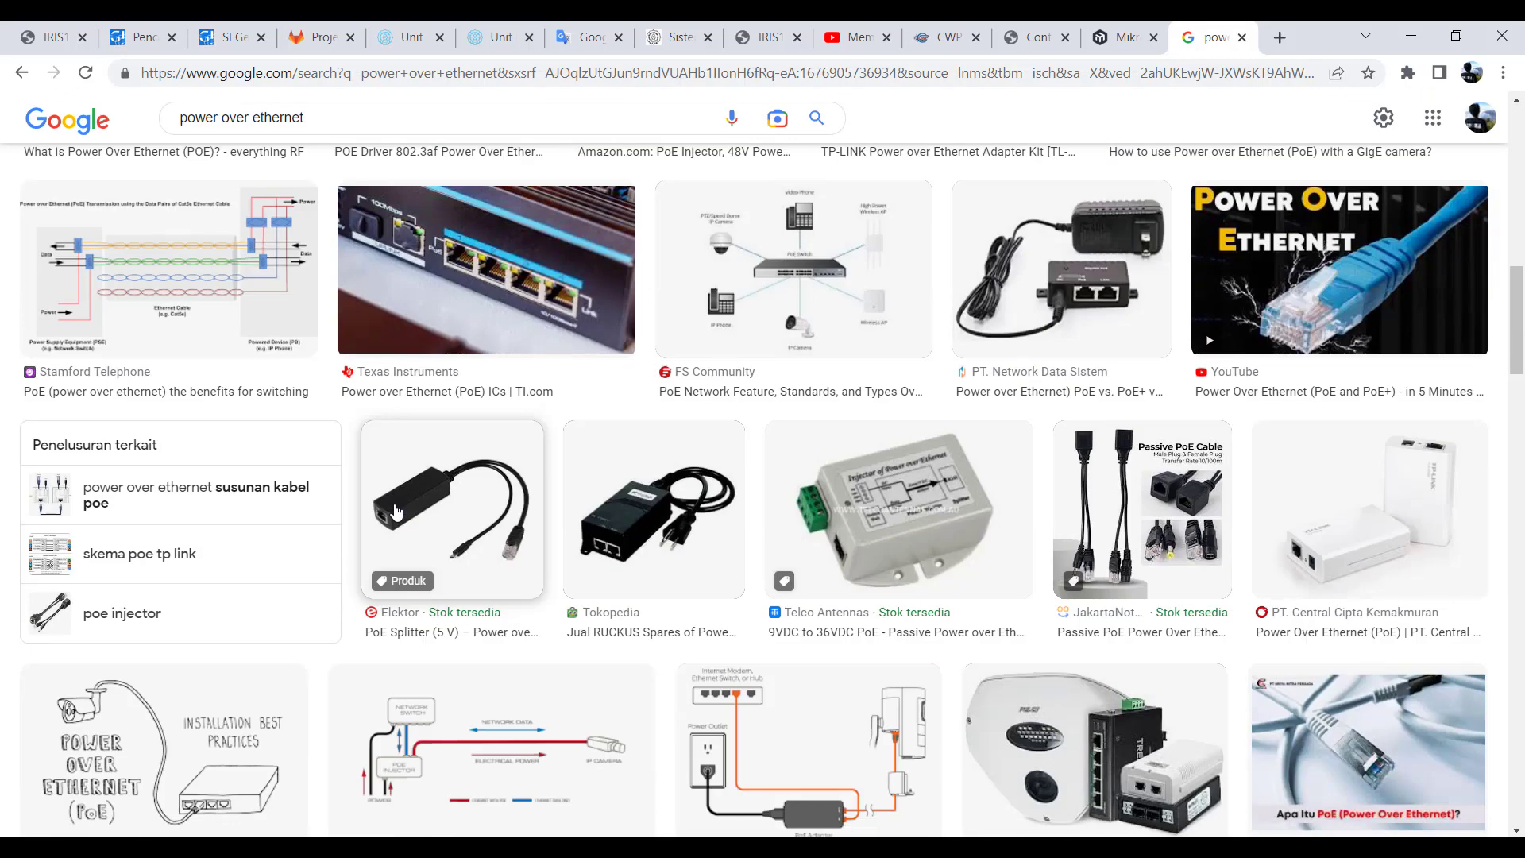
{"action": "scroll", "coordinate": [394, 513], "scroll_direction": "down", "scroll_amount": 3}
{"action": "scroll", "coordinate": [395, 513], "scroll_direction": "down", "scroll_amount": 7}
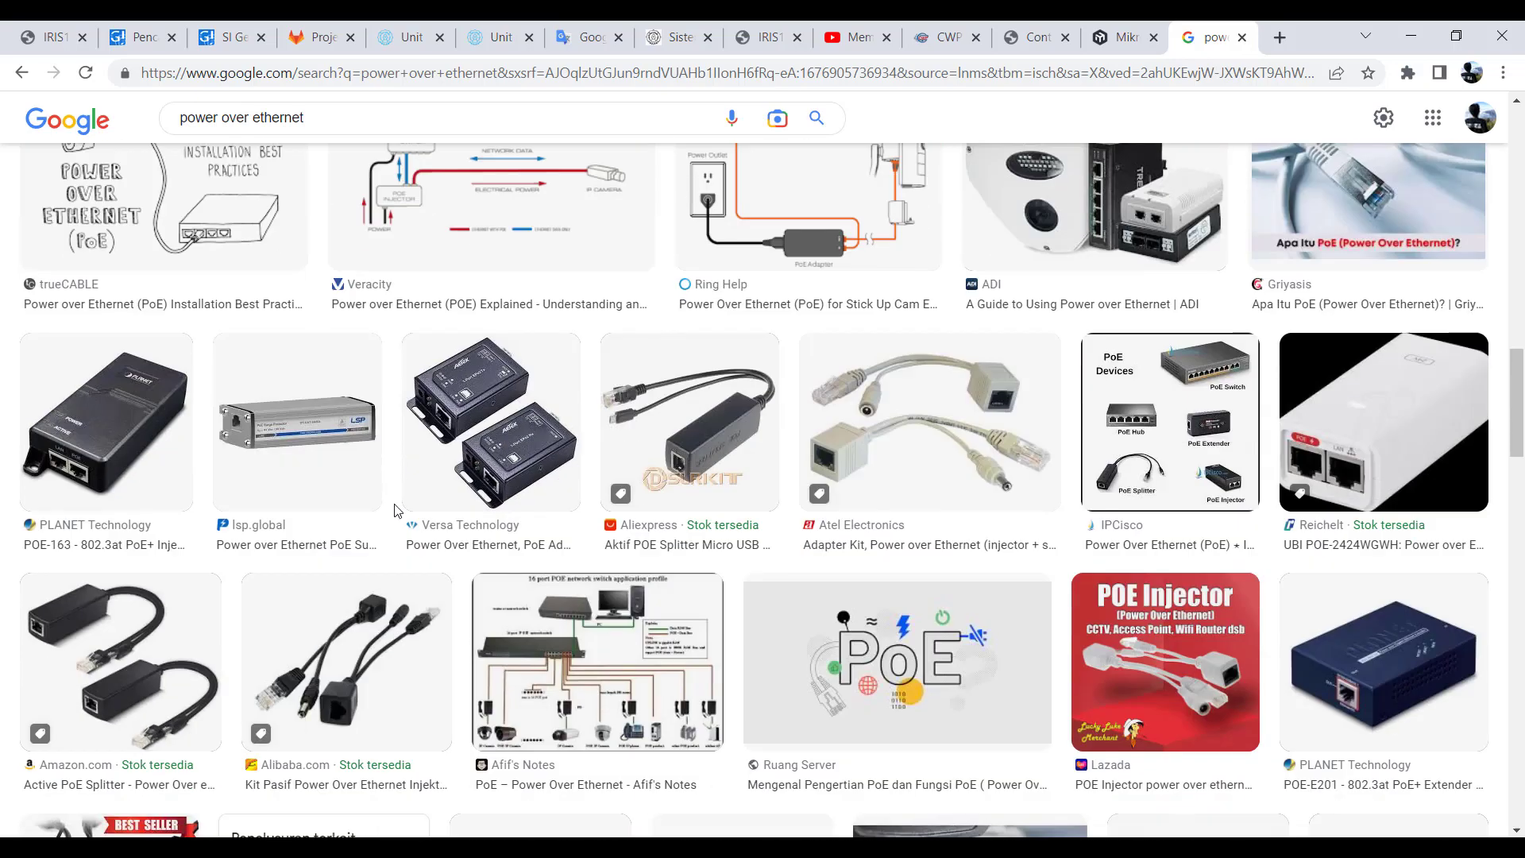
- Preview the Ubiquiti PoE adapter diagram from Blog DimensiData and the passive PoE injector image from Tokopedia in the image results
{"action": "scroll", "coordinate": [394, 504], "scroll_direction": "up", "scroll_amount": 13}
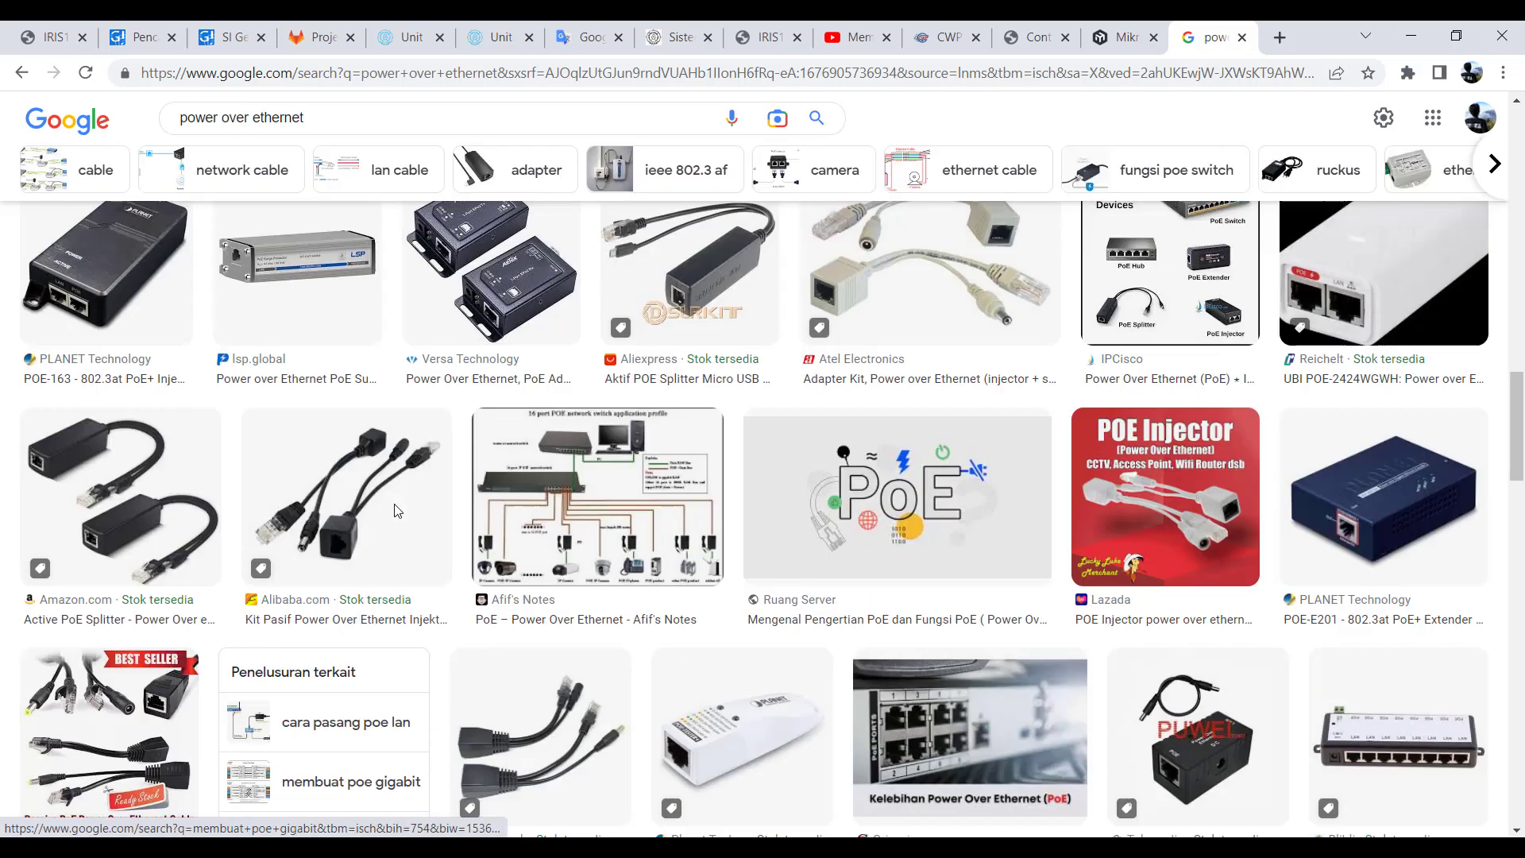
{"action": "scroll", "coordinate": [394, 504], "scroll_direction": "up", "scroll_amount": 10}
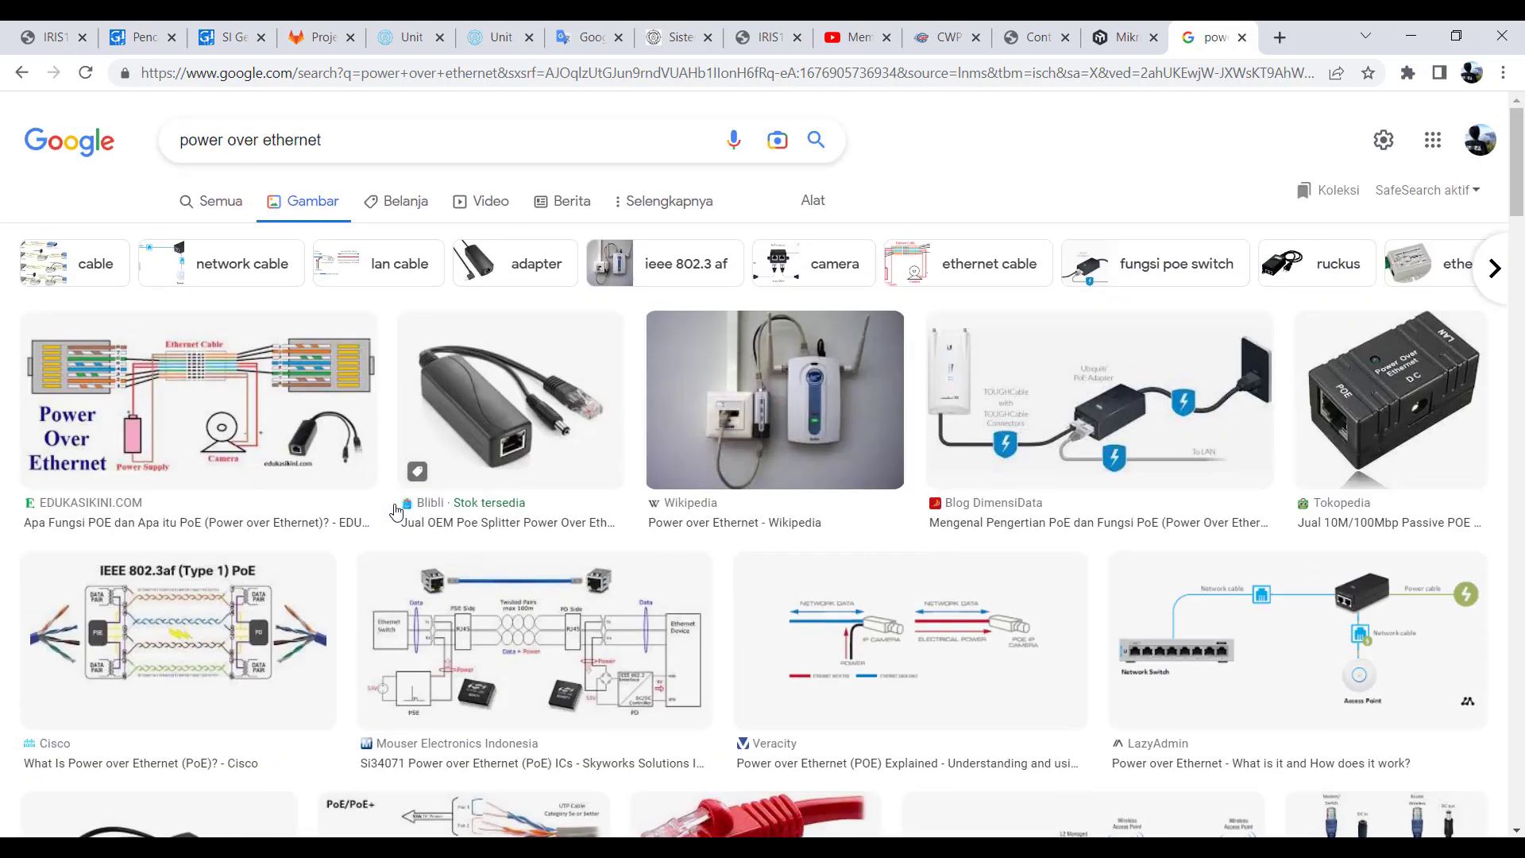
{"action": "left_click", "coordinate": [1103, 409]}
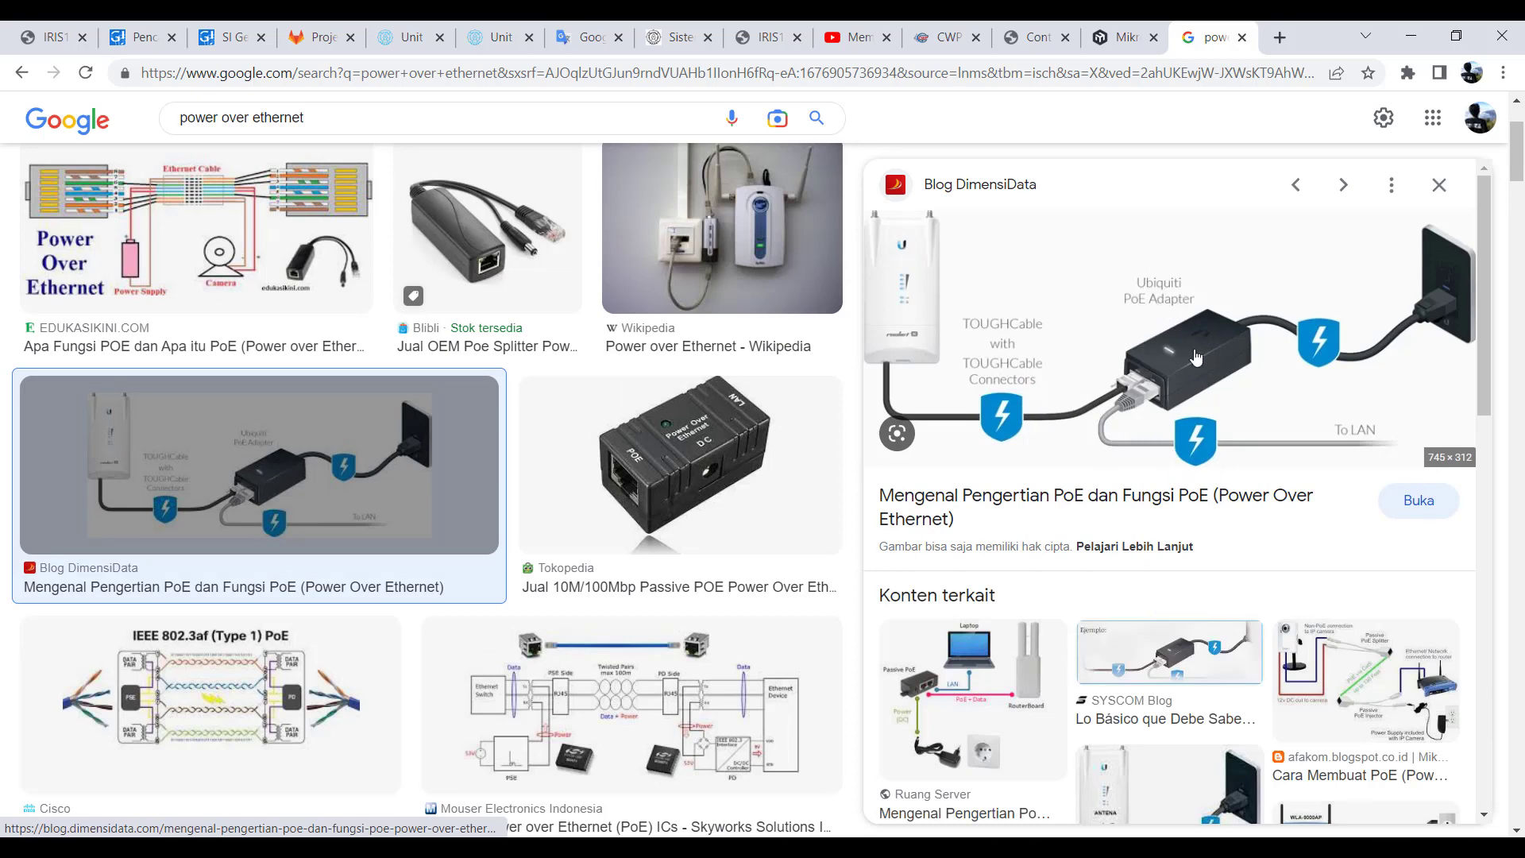
{"action": "left_click", "coordinate": [669, 464]}
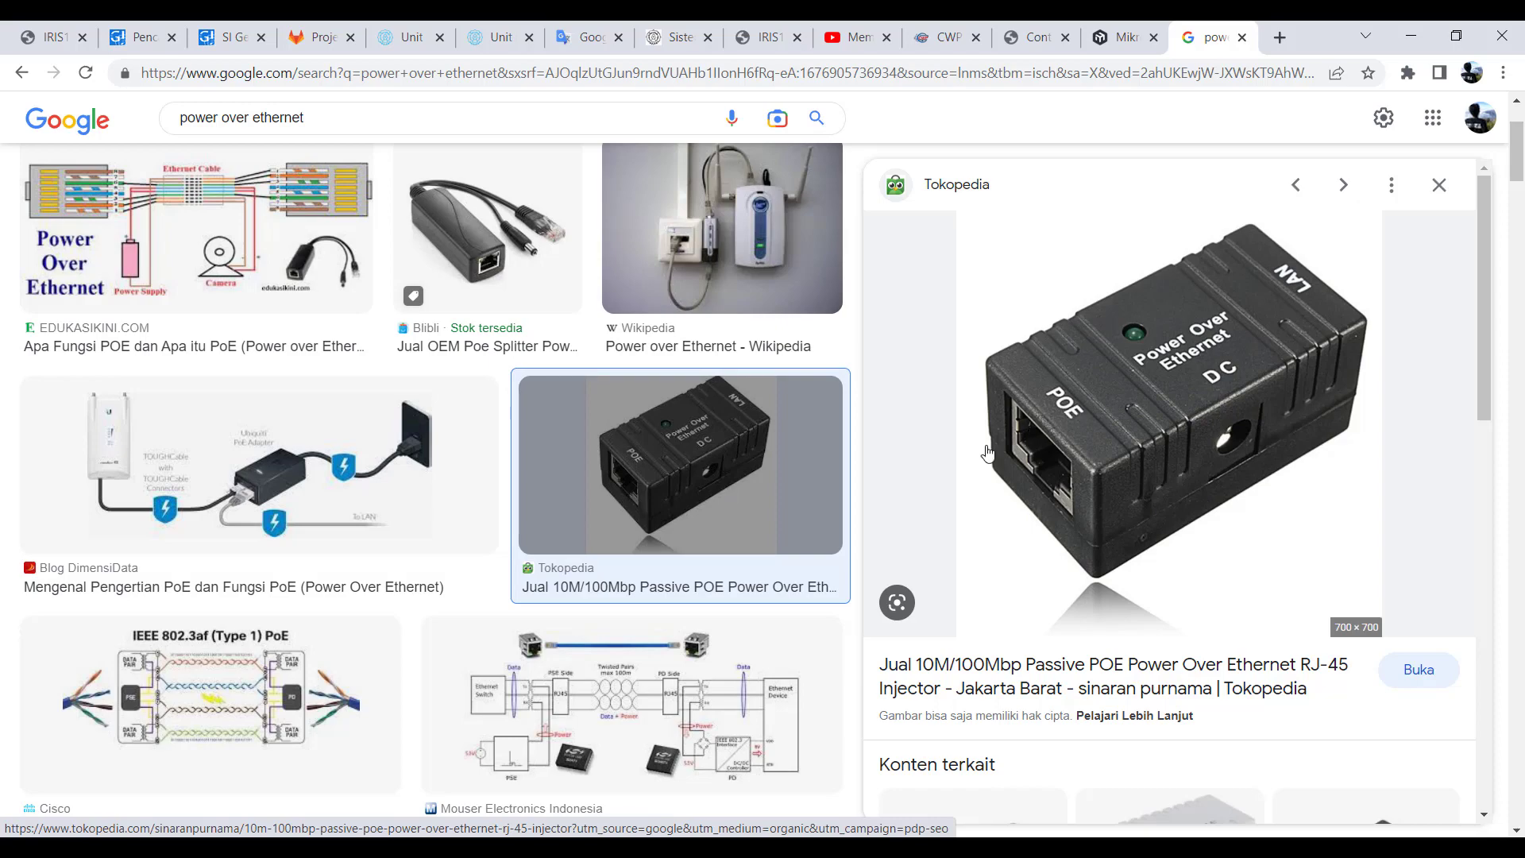
- Examine the hAP ax² product page's banner and description, comparing the router with the Tokopedia passive PoE injector image
{"action": "key", "text": "ctrl+shift+Tab"}
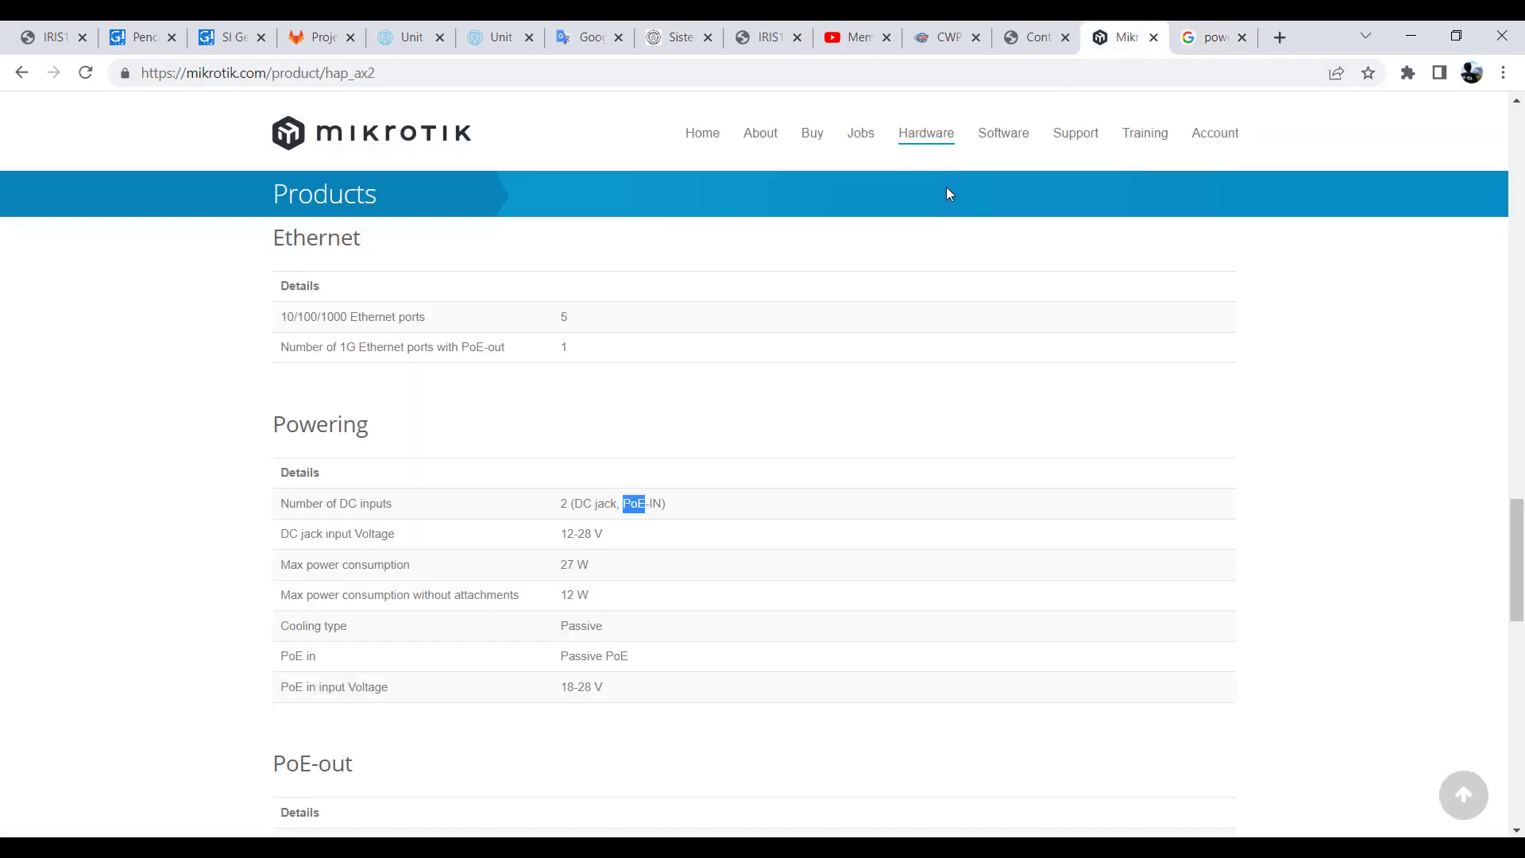
{"action": "scroll", "coordinate": [469, 537], "scroll_direction": "up", "scroll_amount": 20}
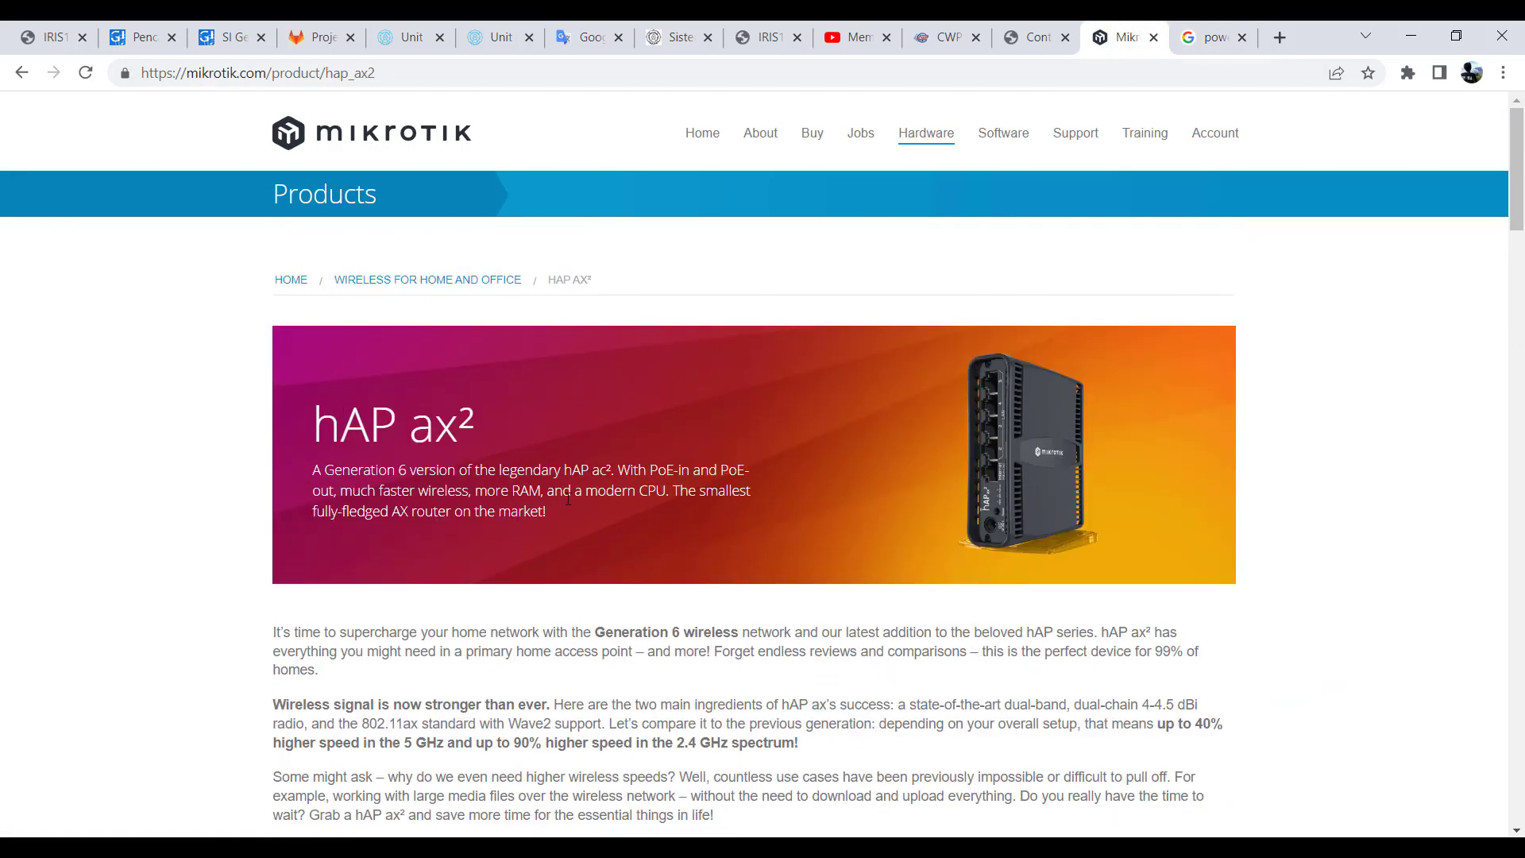
{"action": "left_click", "coordinate": [1209, 41]}
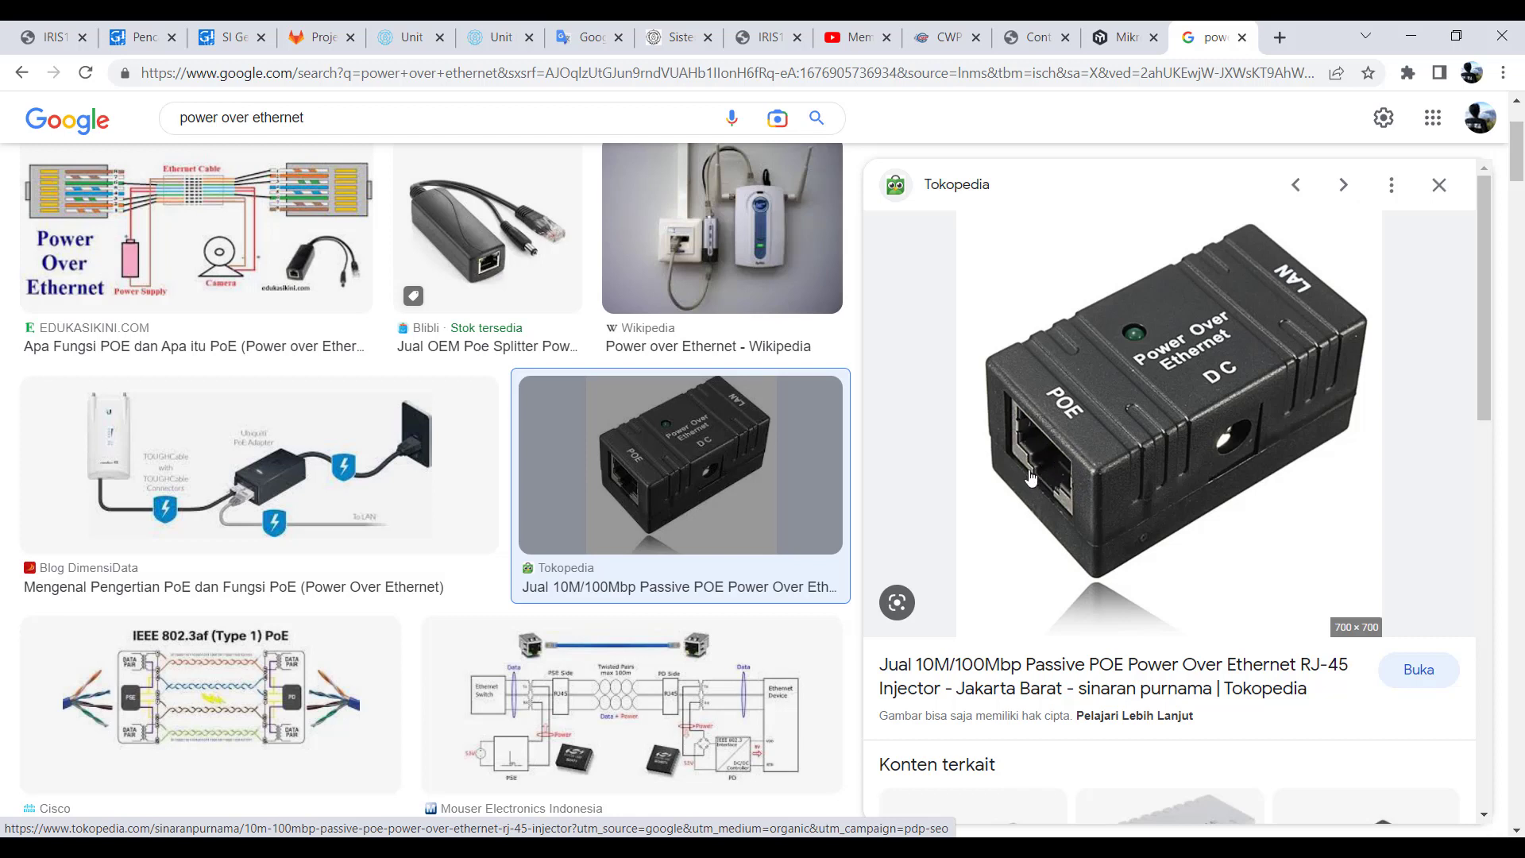
{"action": "left_click", "coordinate": [1103, 39]}
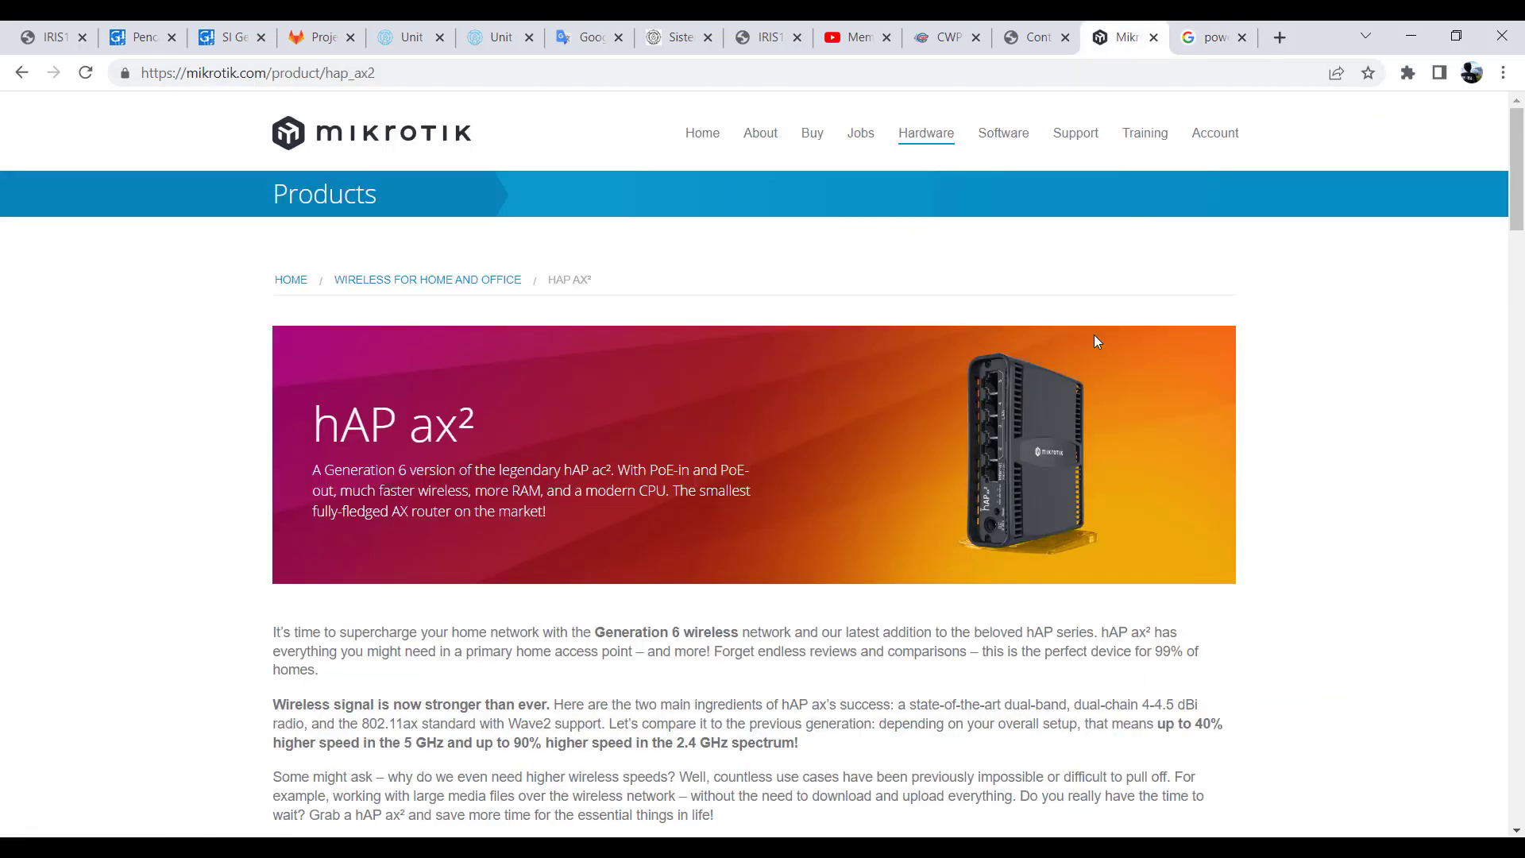
{"action": "left_click", "coordinate": [1211, 37]}
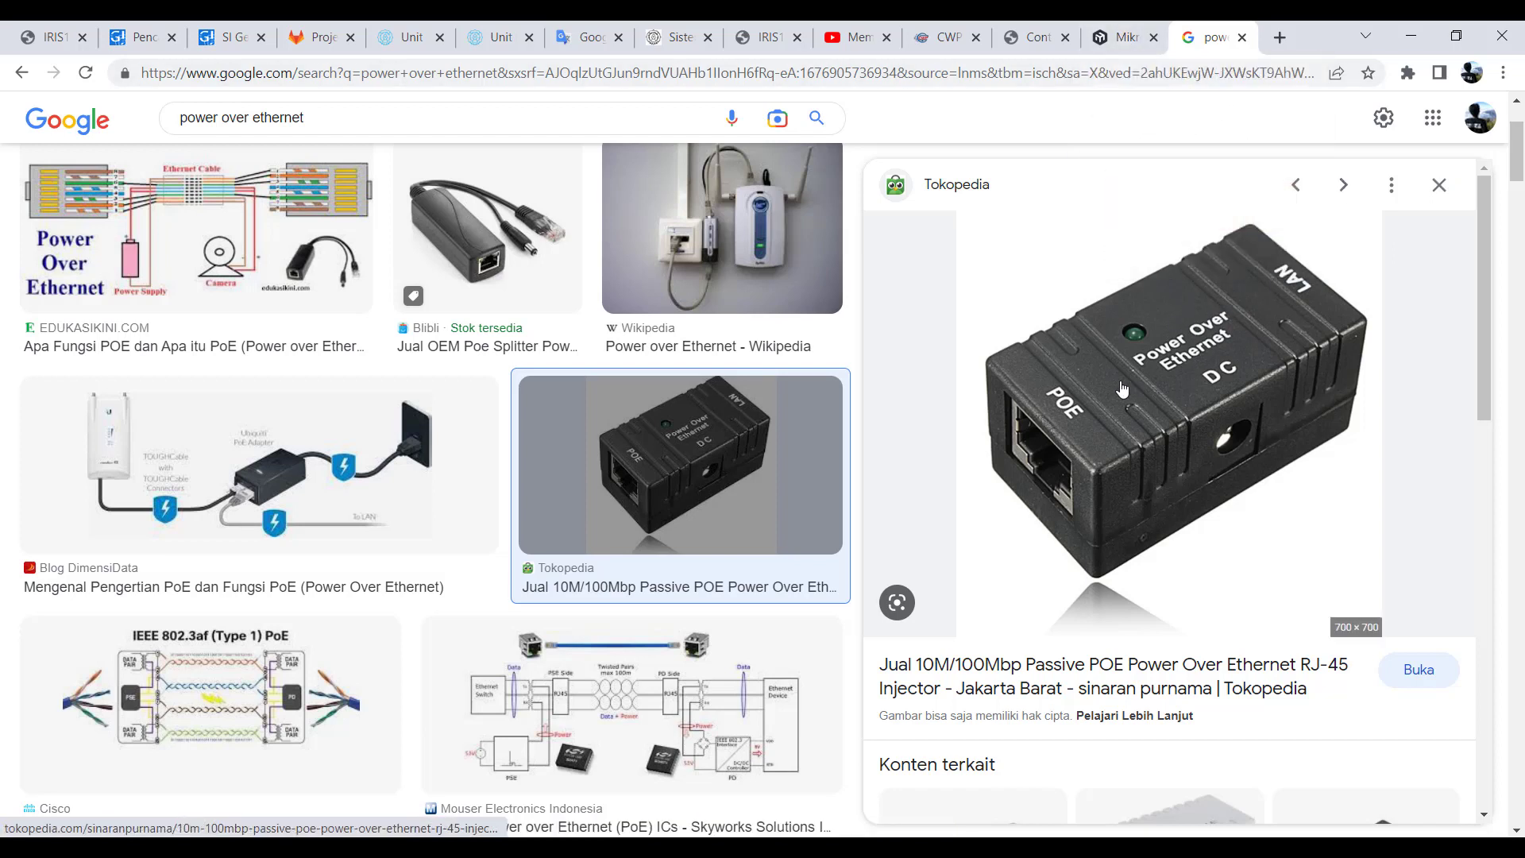
{"action": "left_click", "coordinate": [1112, 37]}
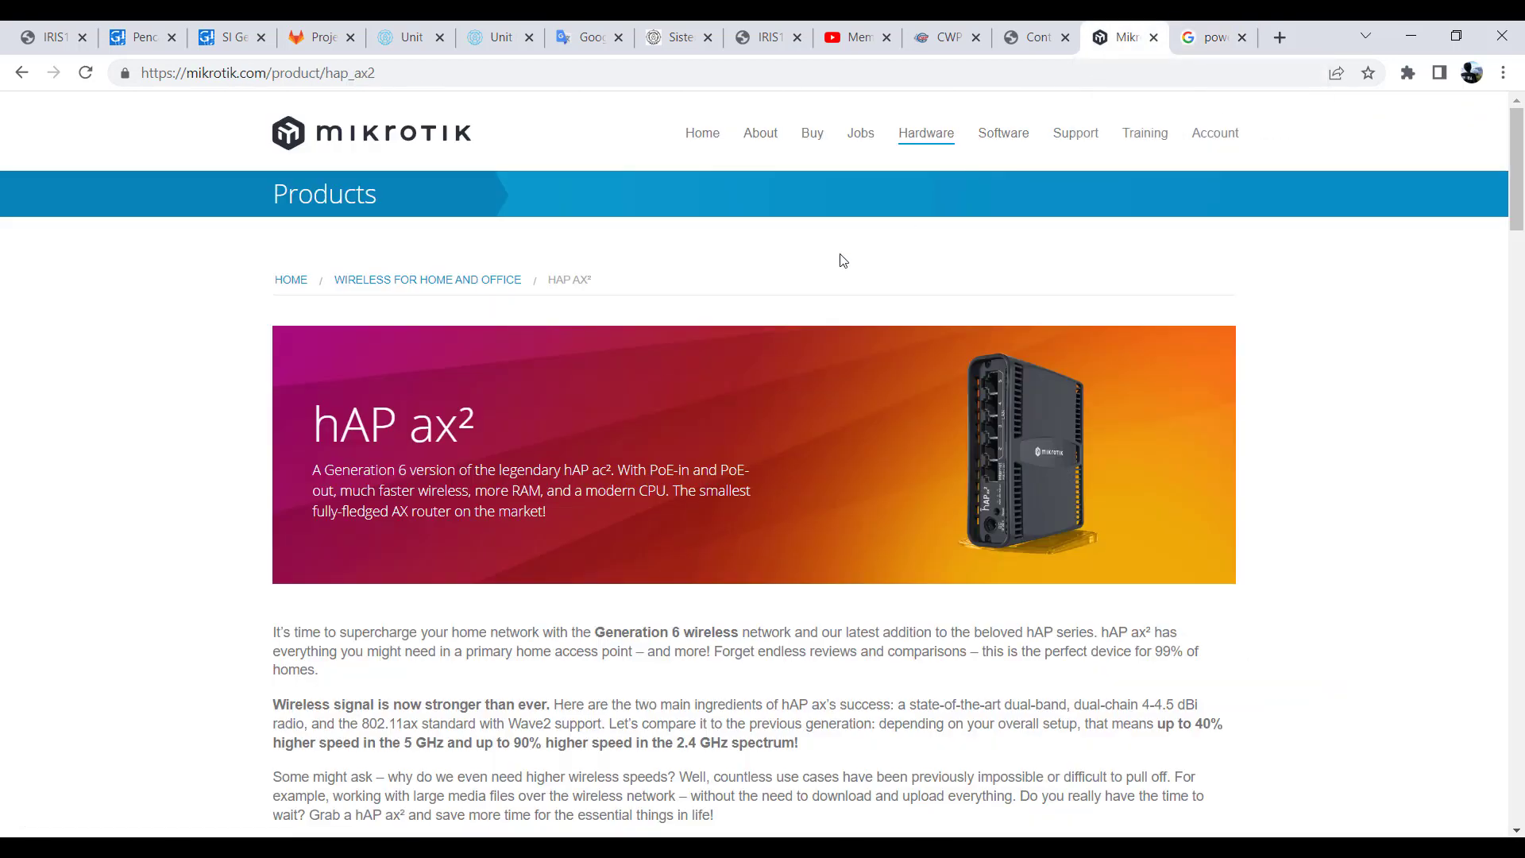
{"action": "scroll", "coordinate": [627, 429], "scroll_direction": "down", "scroll_amount": 6}
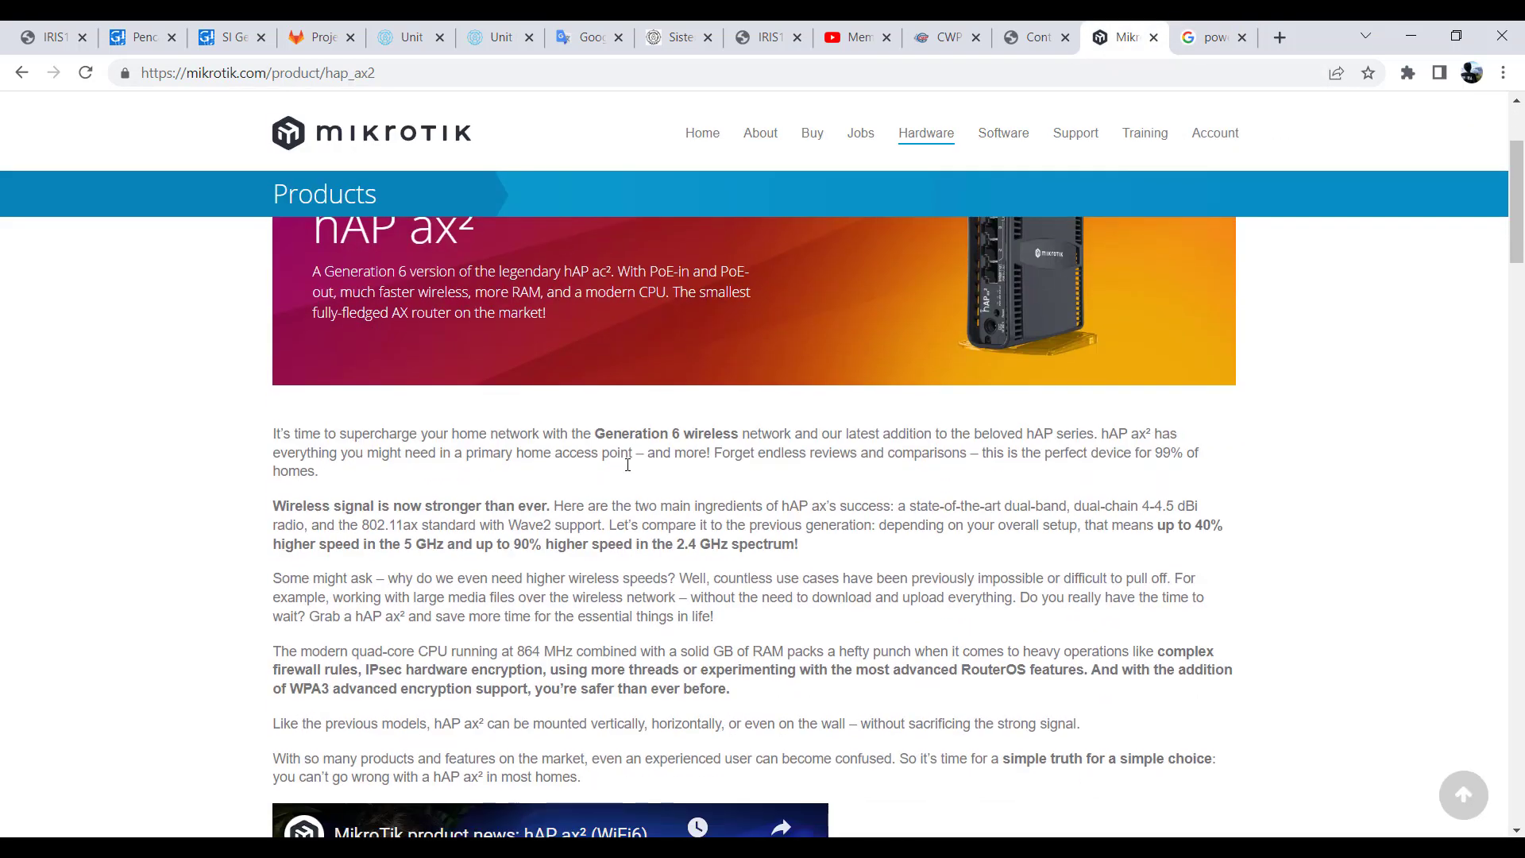
{"action": "scroll", "coordinate": [627, 465], "scroll_direction": "up", "scroll_amount": 4}
{"action": "scroll", "coordinate": [628, 465], "scroll_direction": "up", "scroll_amount": 1}
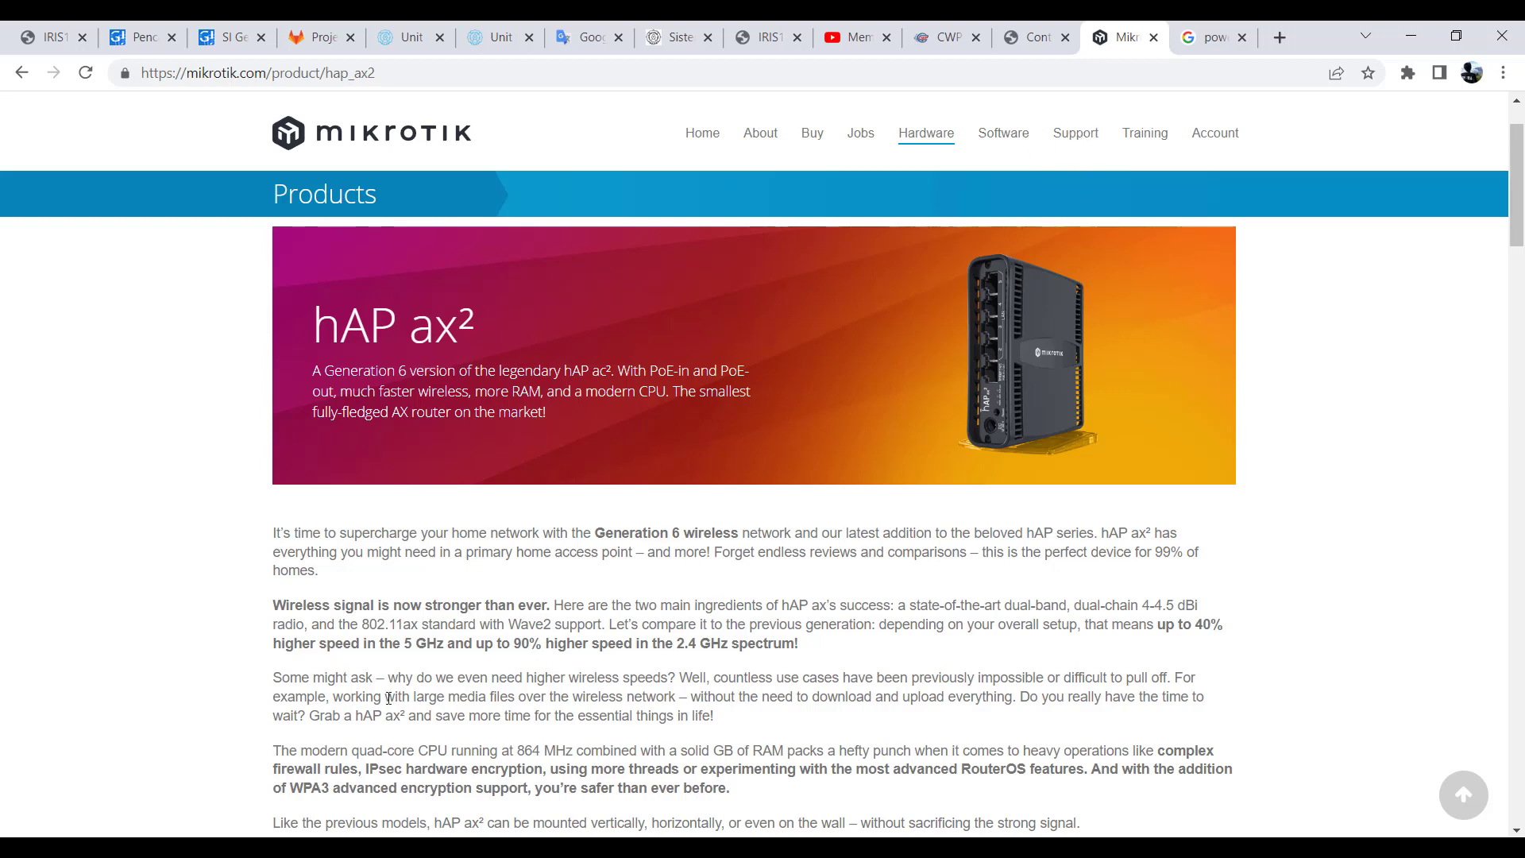
- Switch to WinBox to view the routers in its neighbors list, and return to the hAP ax² page in the browser
{"action": "mouse_move", "coordinate": [208, 848]}
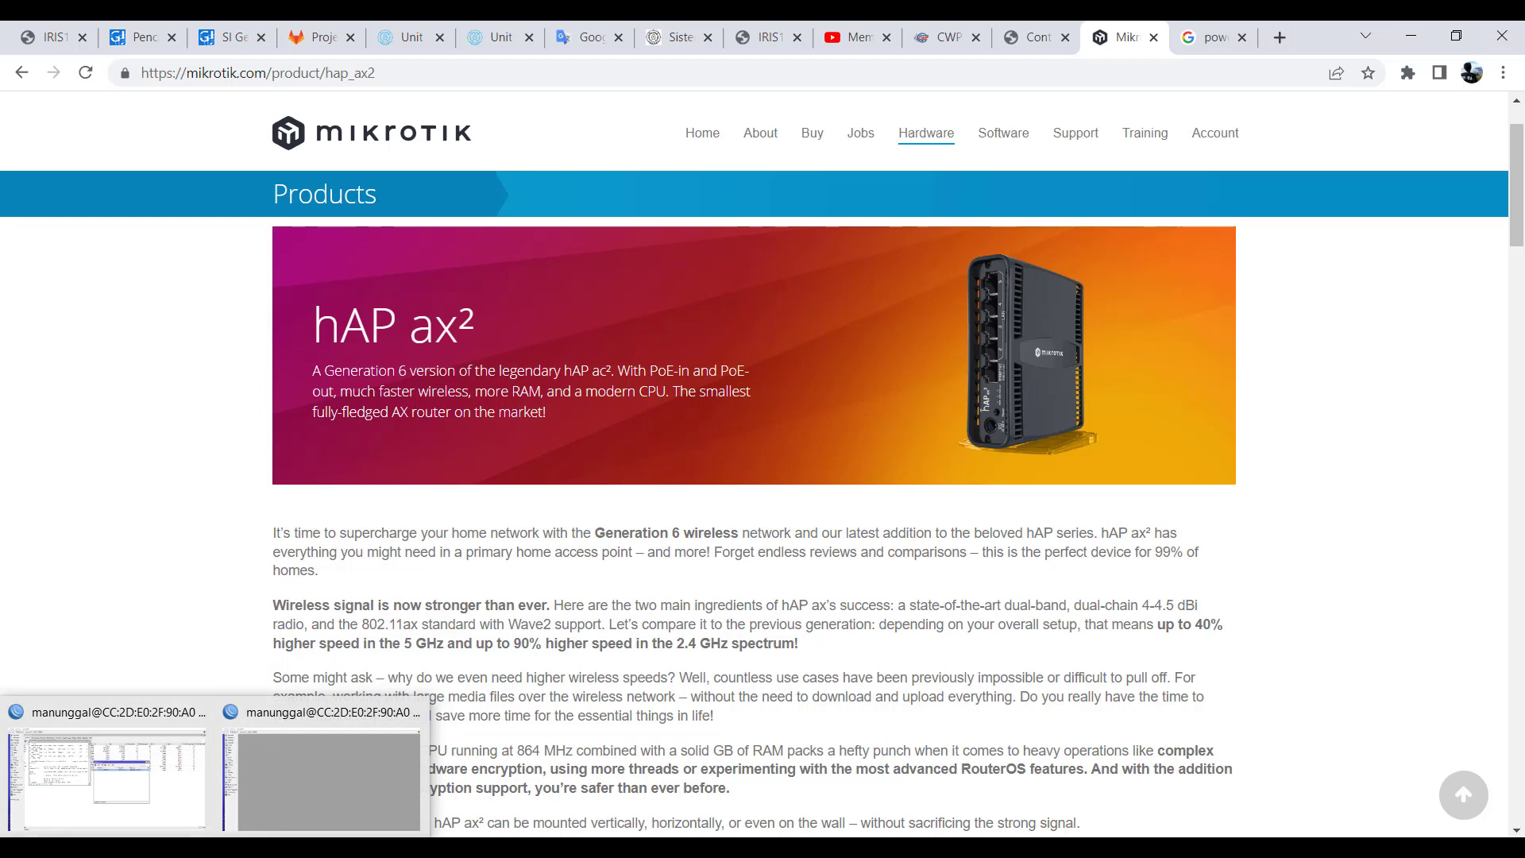
{"action": "left_click", "coordinate": [133, 726]}
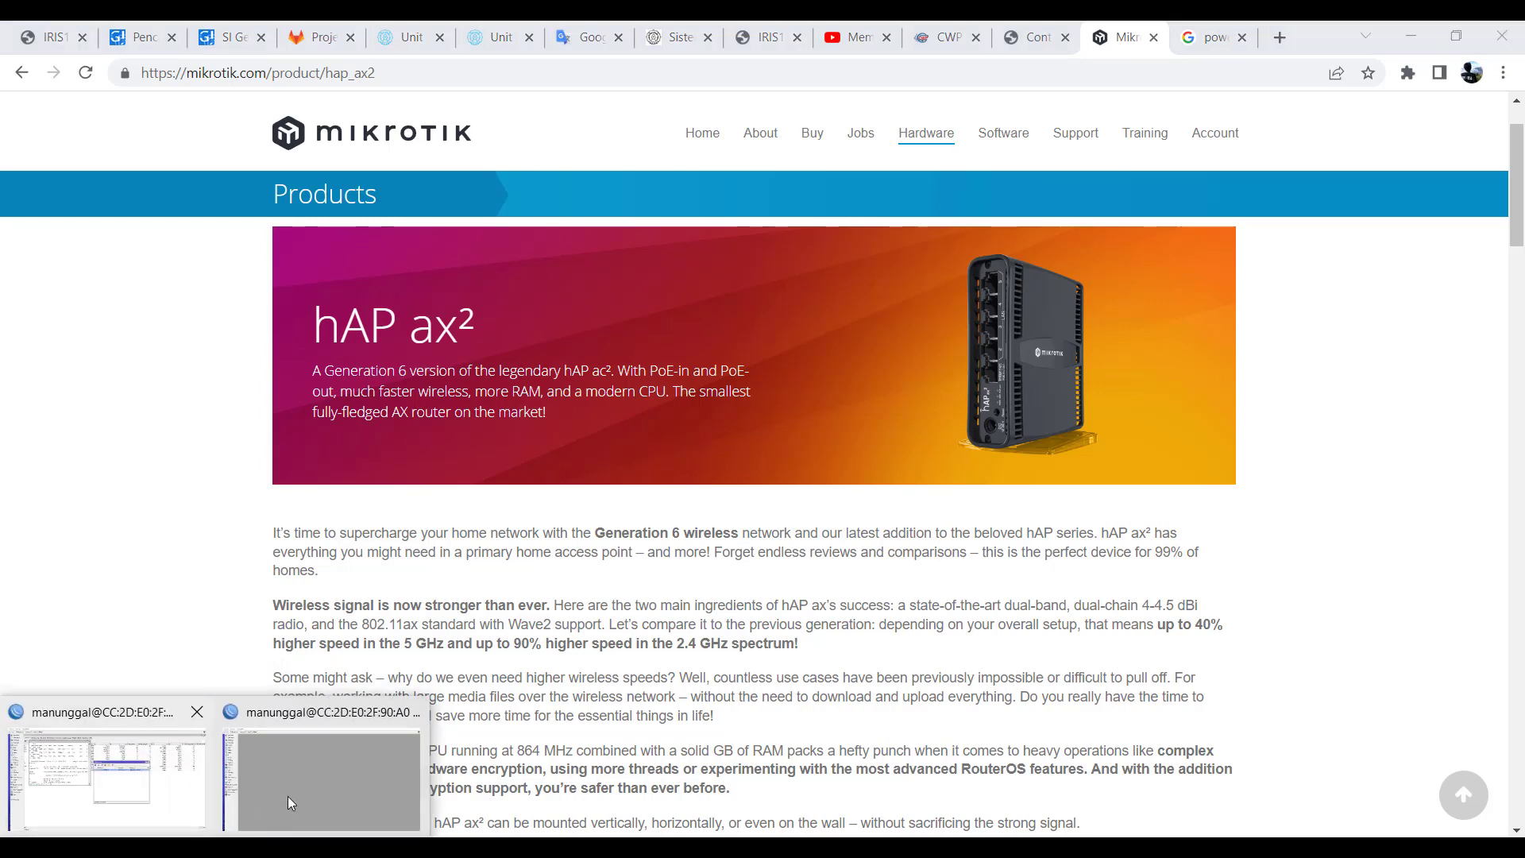
{"action": "left_click", "coordinate": [287, 796]}
{"action": "left_click", "coordinate": [68, 540]}
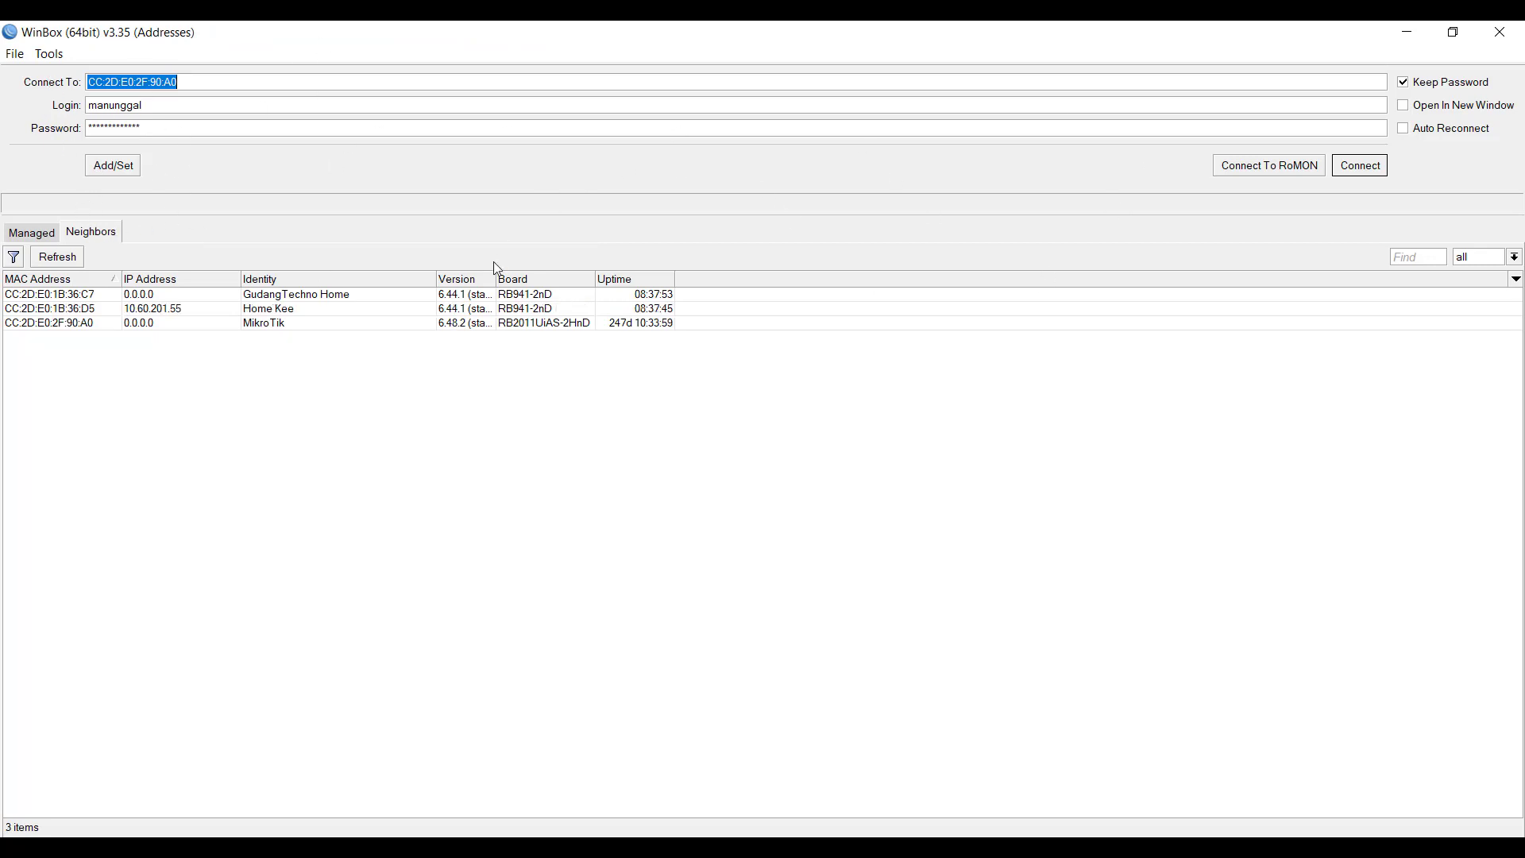
{"action": "left_click", "coordinate": [1407, 38]}
{"action": "left_click", "coordinate": [1407, 34]}
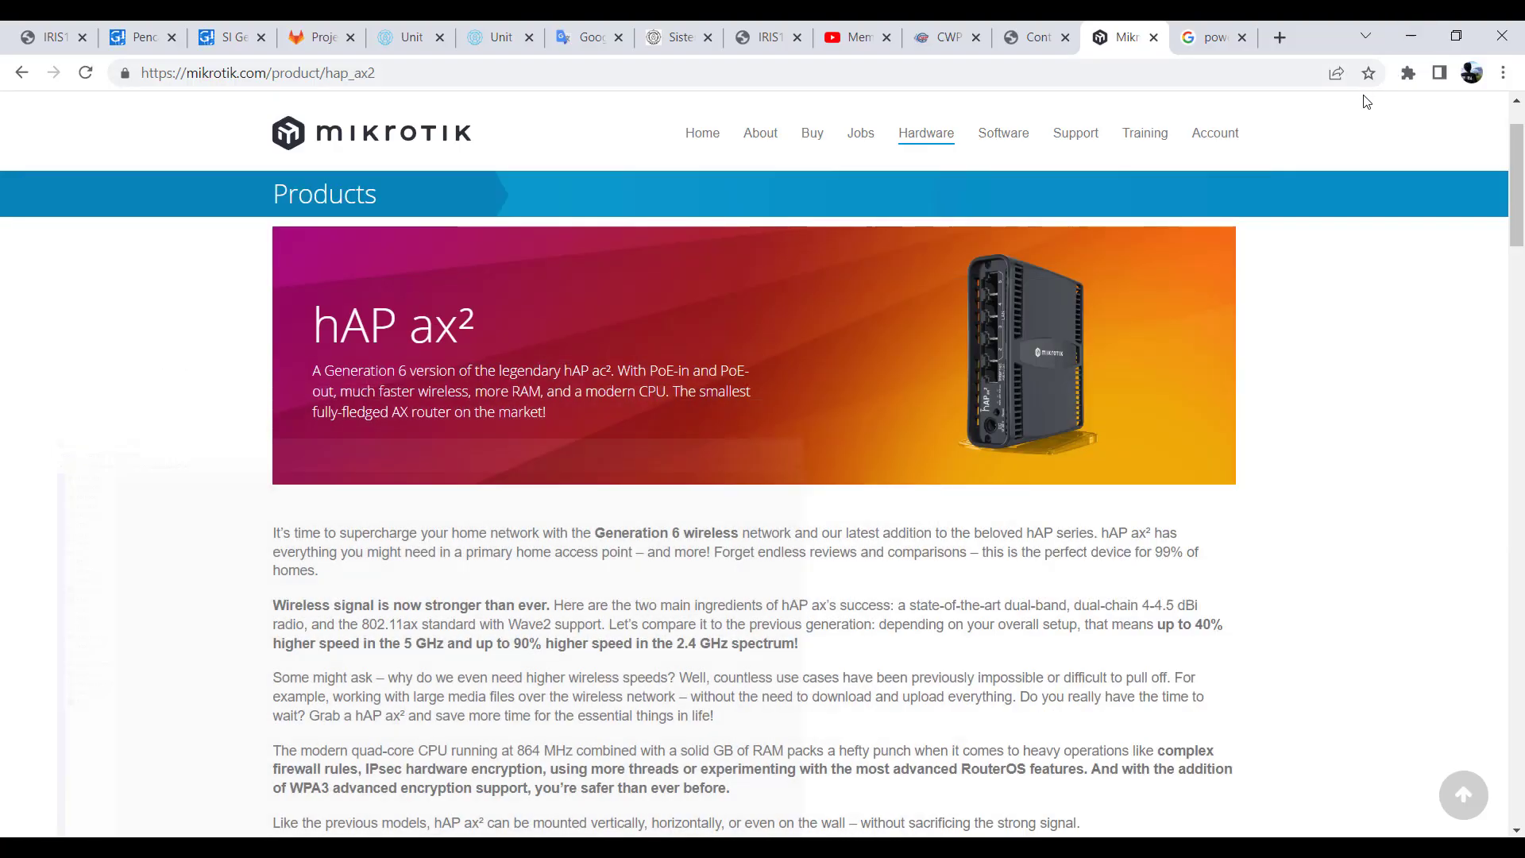
- Revisit the enlarged passive PoE injector picture and the hAP ax² router banner to explain how PoE powers the device
{"action": "left_click", "coordinate": [1202, 40]}
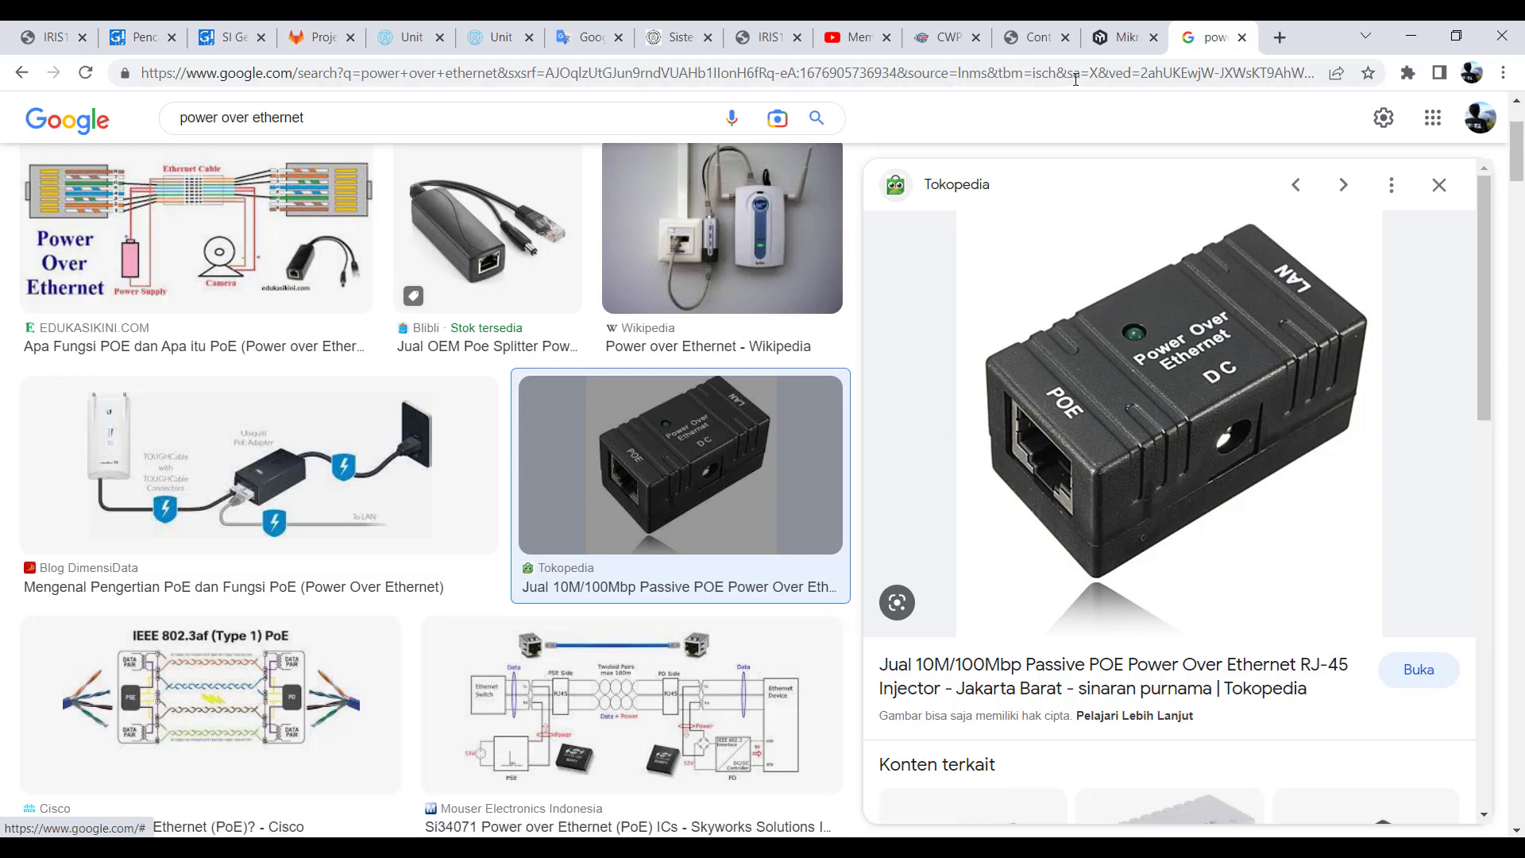
{"action": "left_click", "coordinate": [1112, 46]}
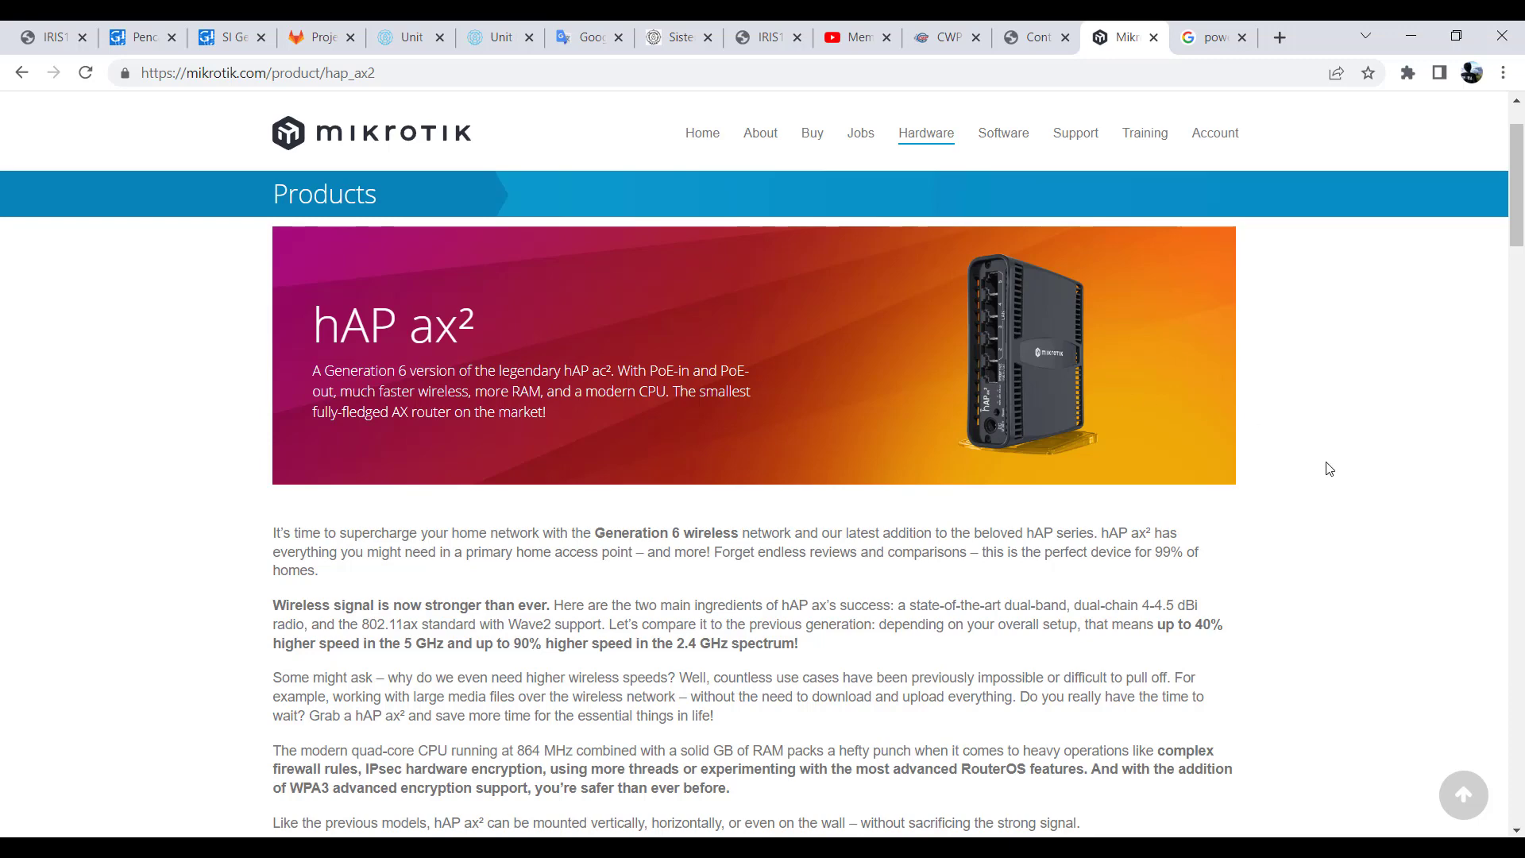
{"action": "left_click", "coordinate": [1187, 39]}
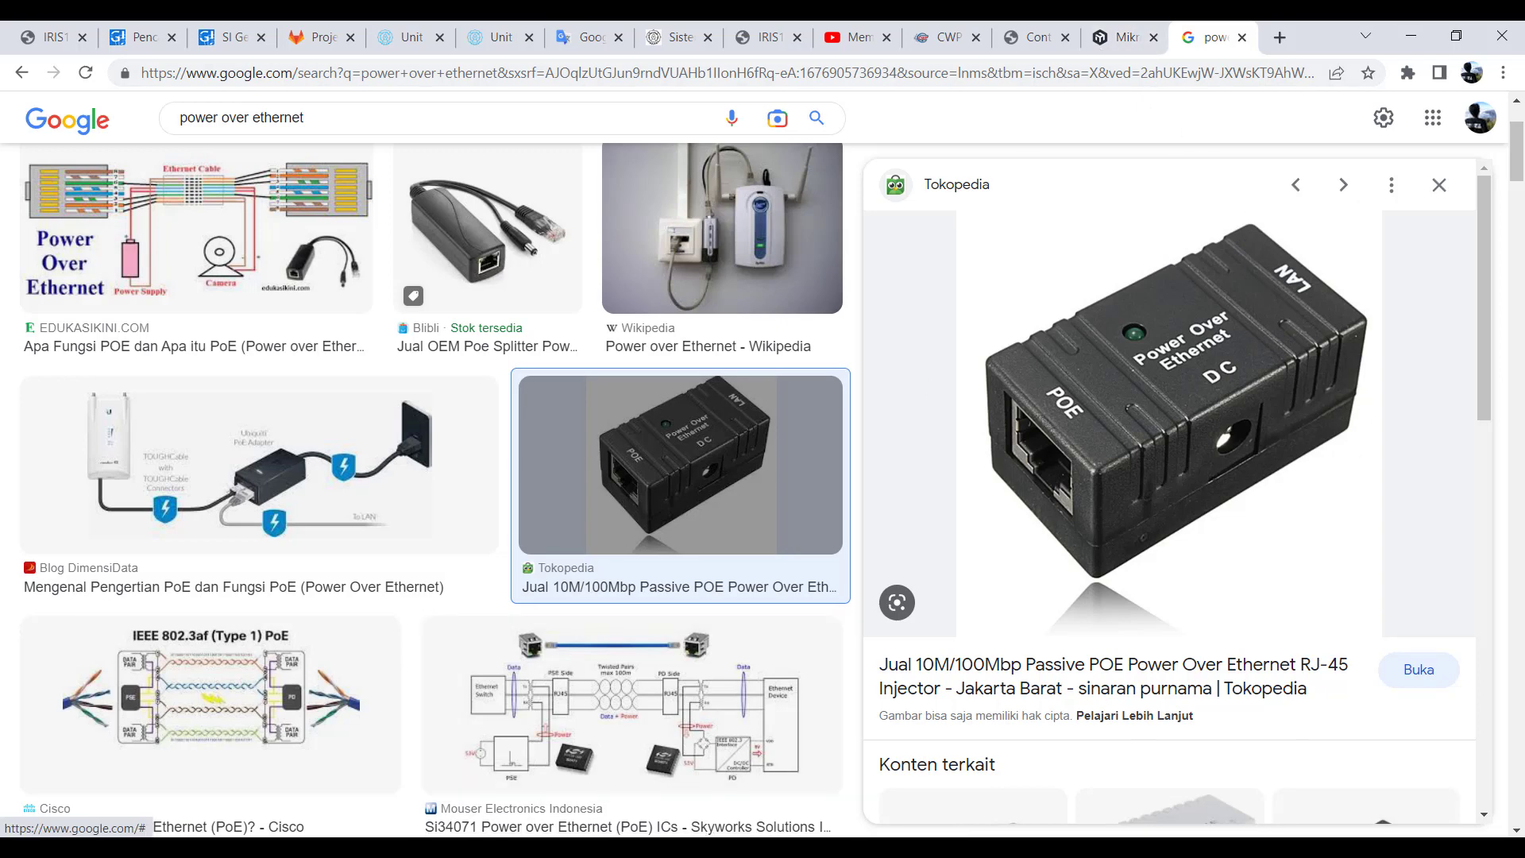
- Switch to WinBox, refresh the list of neighbors and connect to the RB2011UiAS-2HnD router with the saved login
{"action": "left_click", "coordinate": [322, 848]}
{"action": "left_click", "coordinate": [450, 806]}
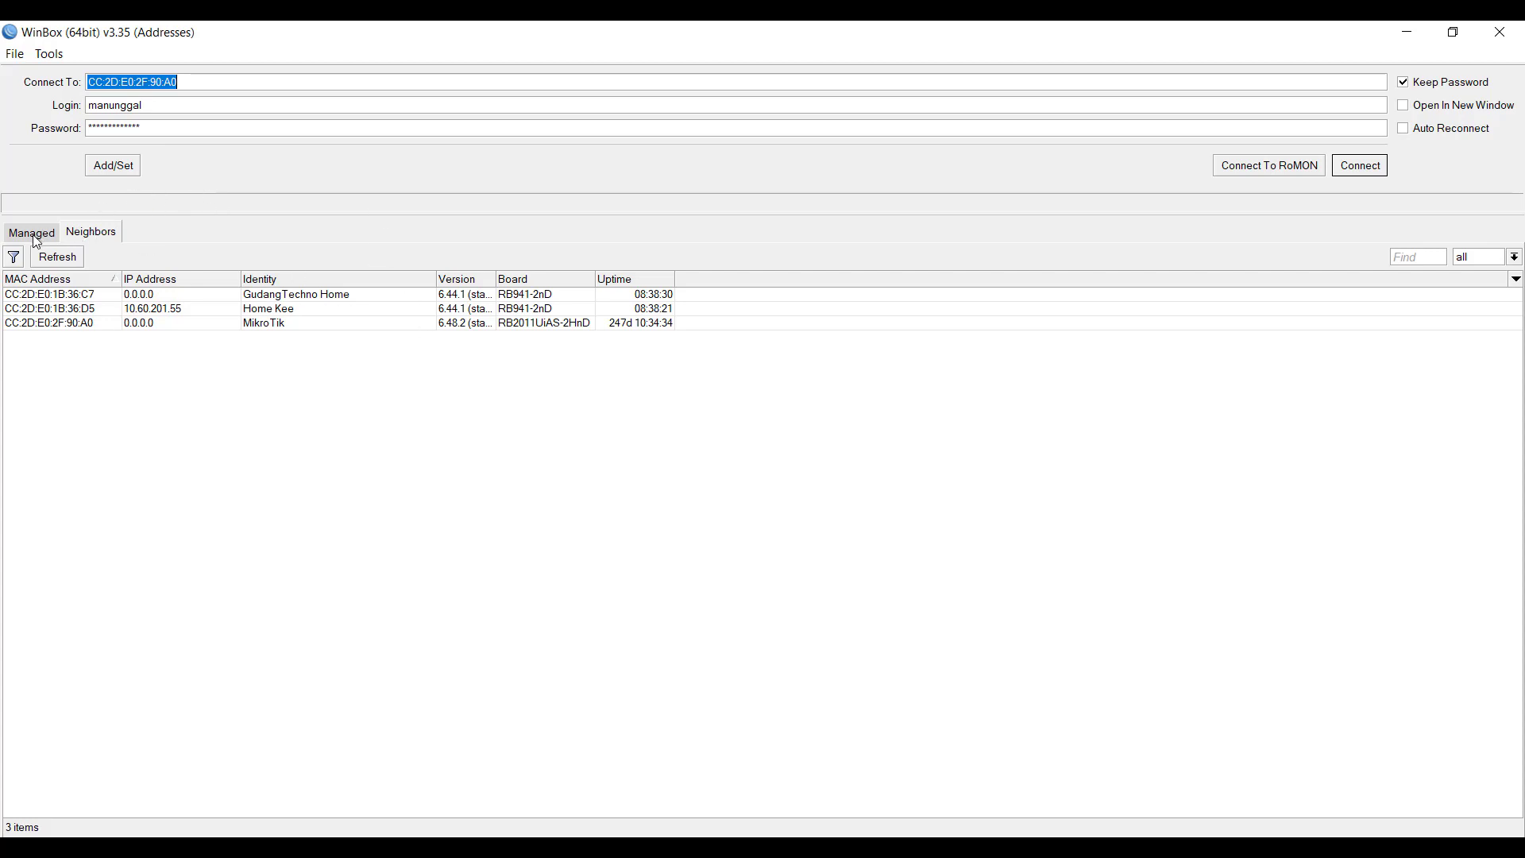
{"action": "left_click", "coordinate": [75, 257]}
{"action": "left_click", "coordinate": [77, 257]}
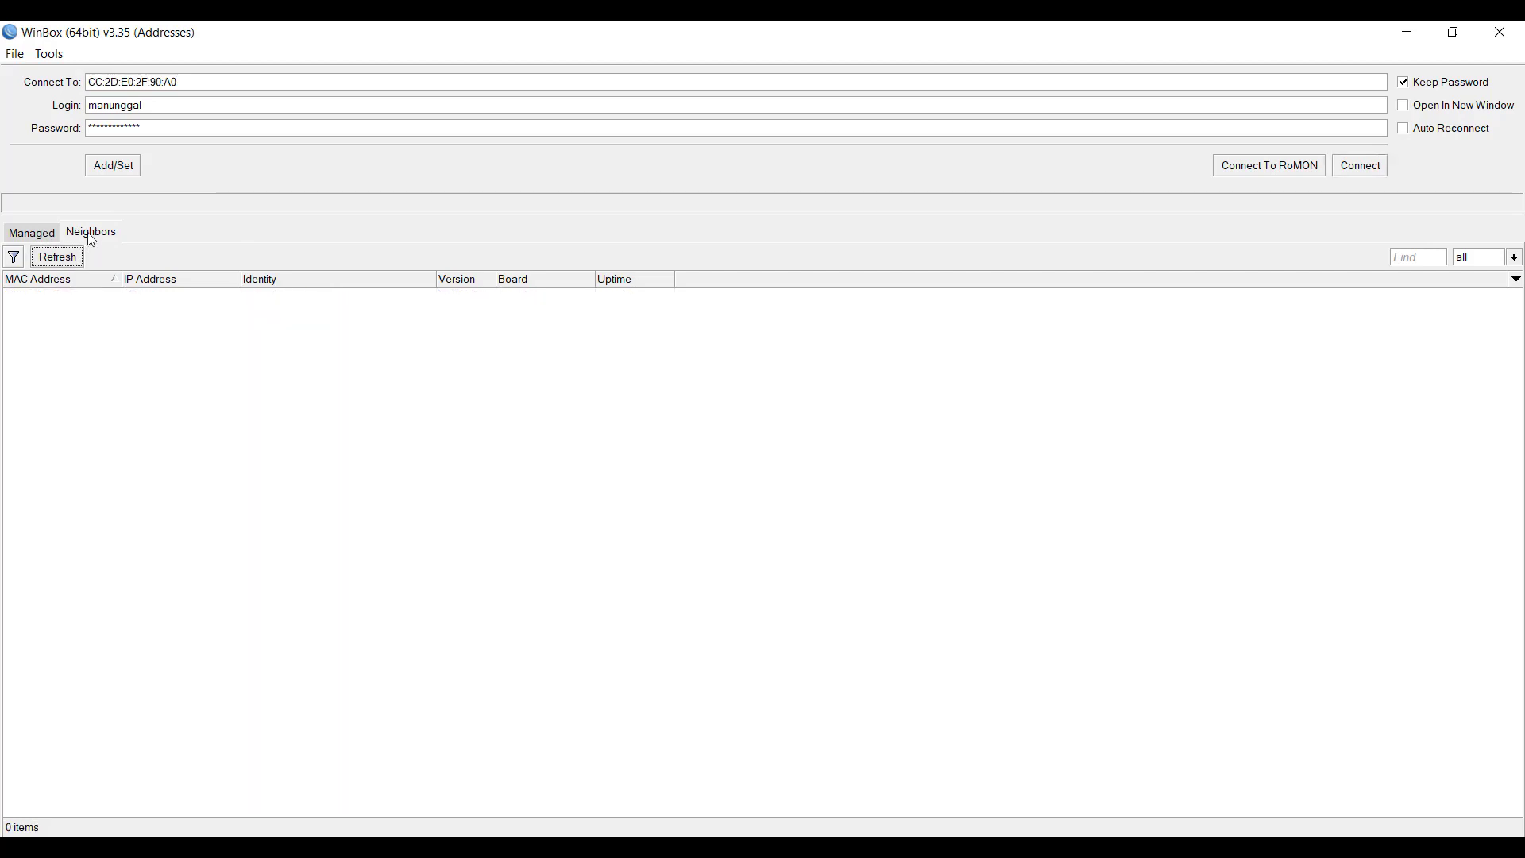
{"action": "left_click", "coordinate": [72, 262]}
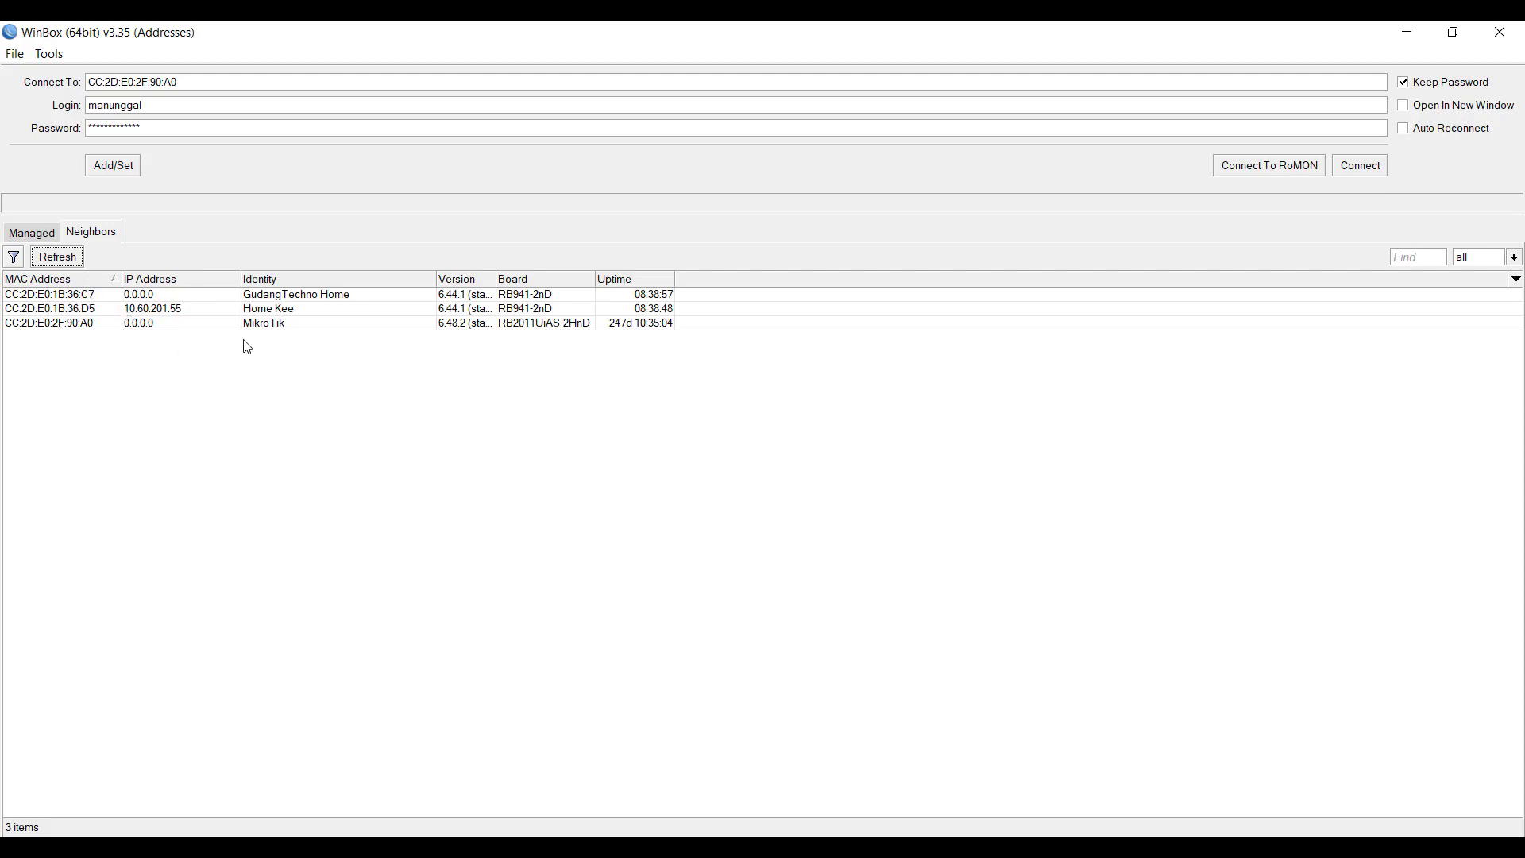
{"action": "left_click", "coordinate": [51, 324]}
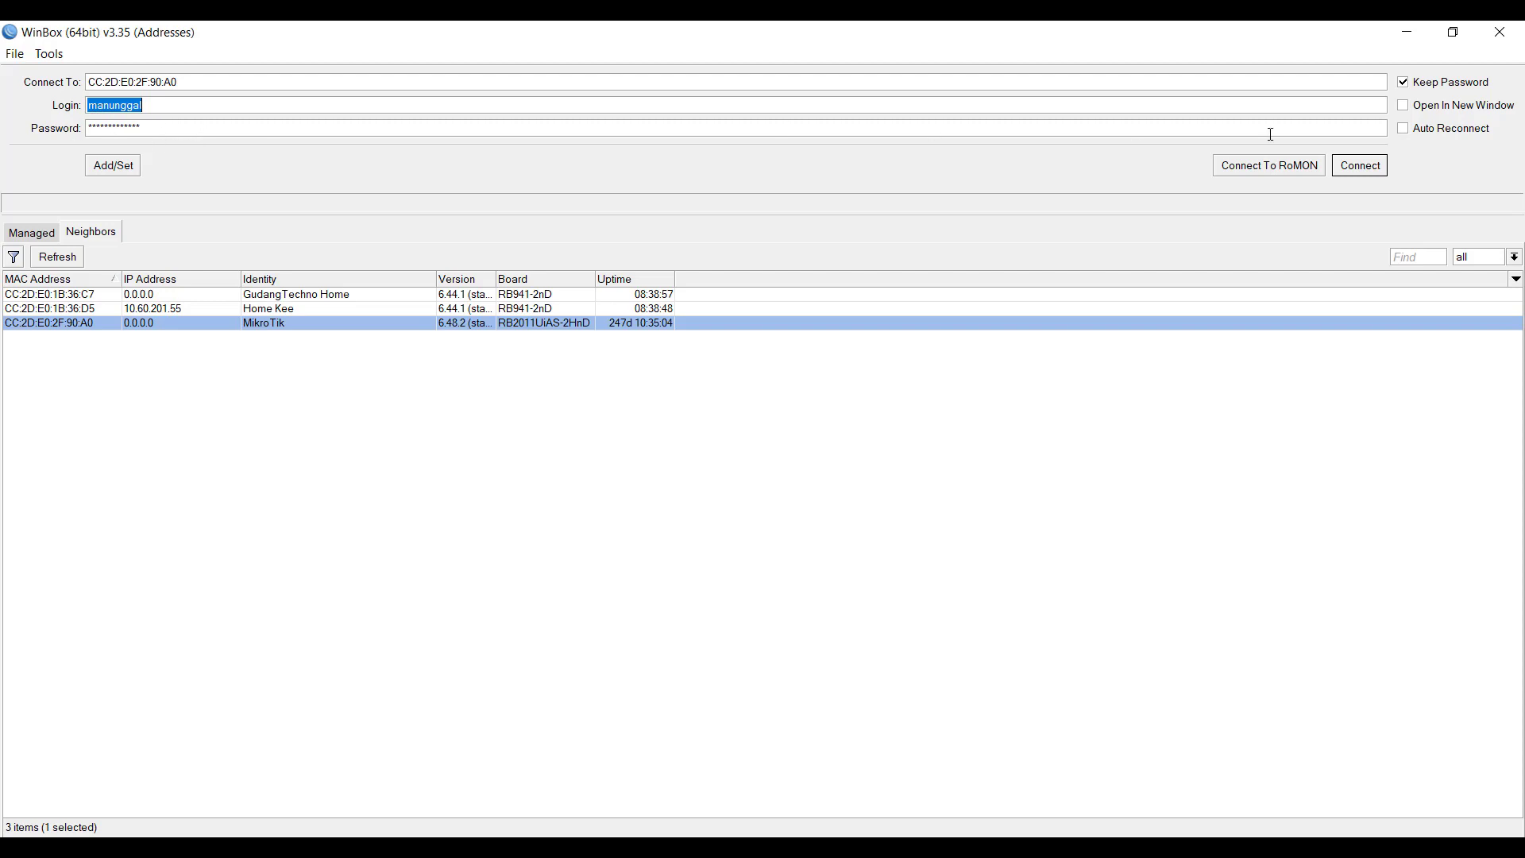
{"action": "left_click", "coordinate": [1336, 174]}
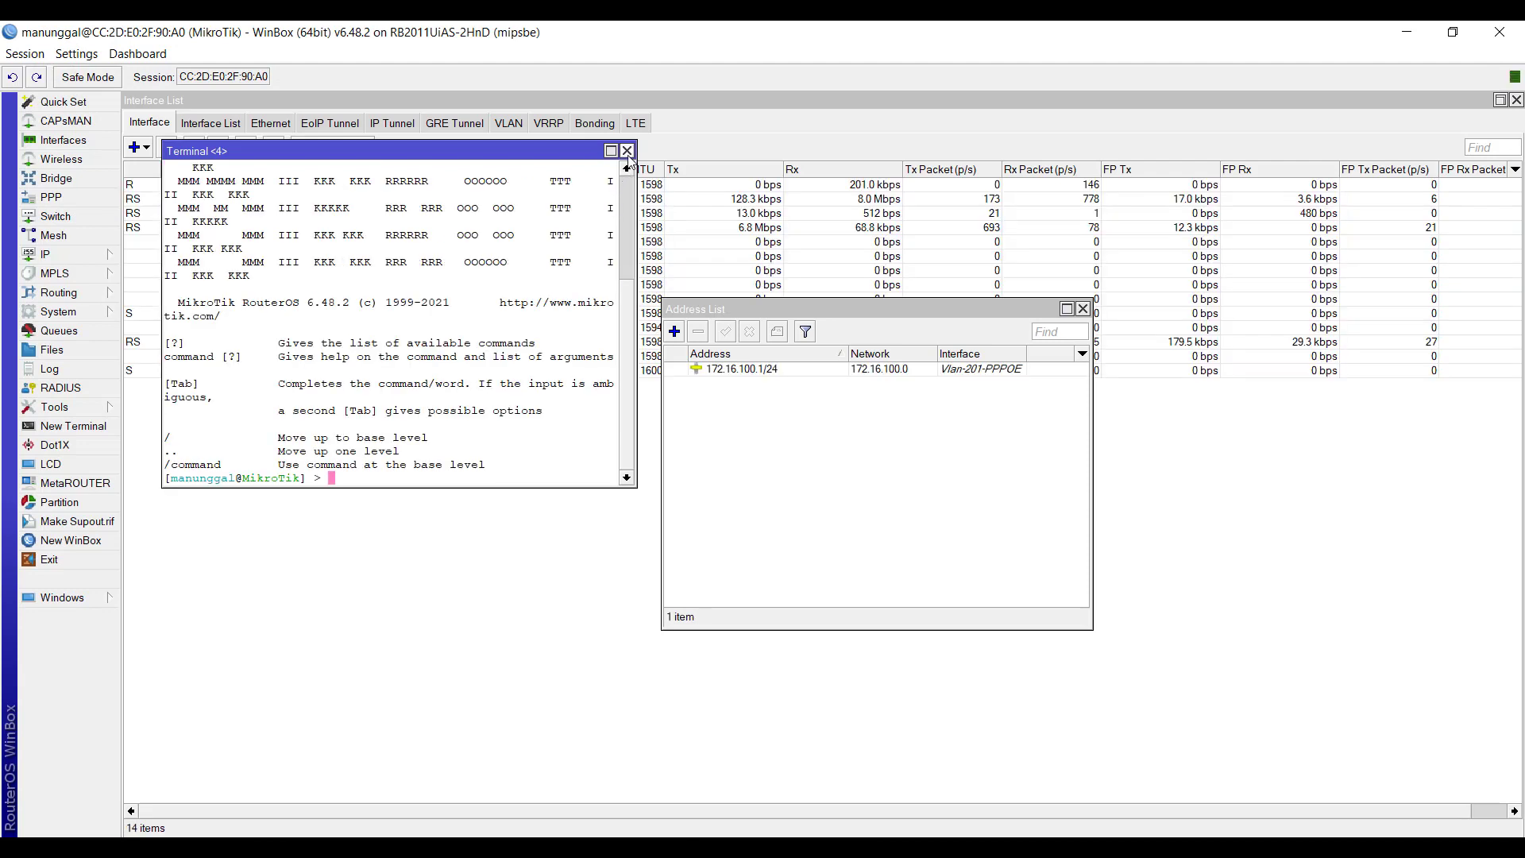
- Close all windows left open in the router session, including the terminals, Address List, Interface List, Bridge, Firewall, User List and File List
{"action": "left_click", "coordinate": [626, 147]}
{"action": "left_click", "coordinate": [1082, 308]}
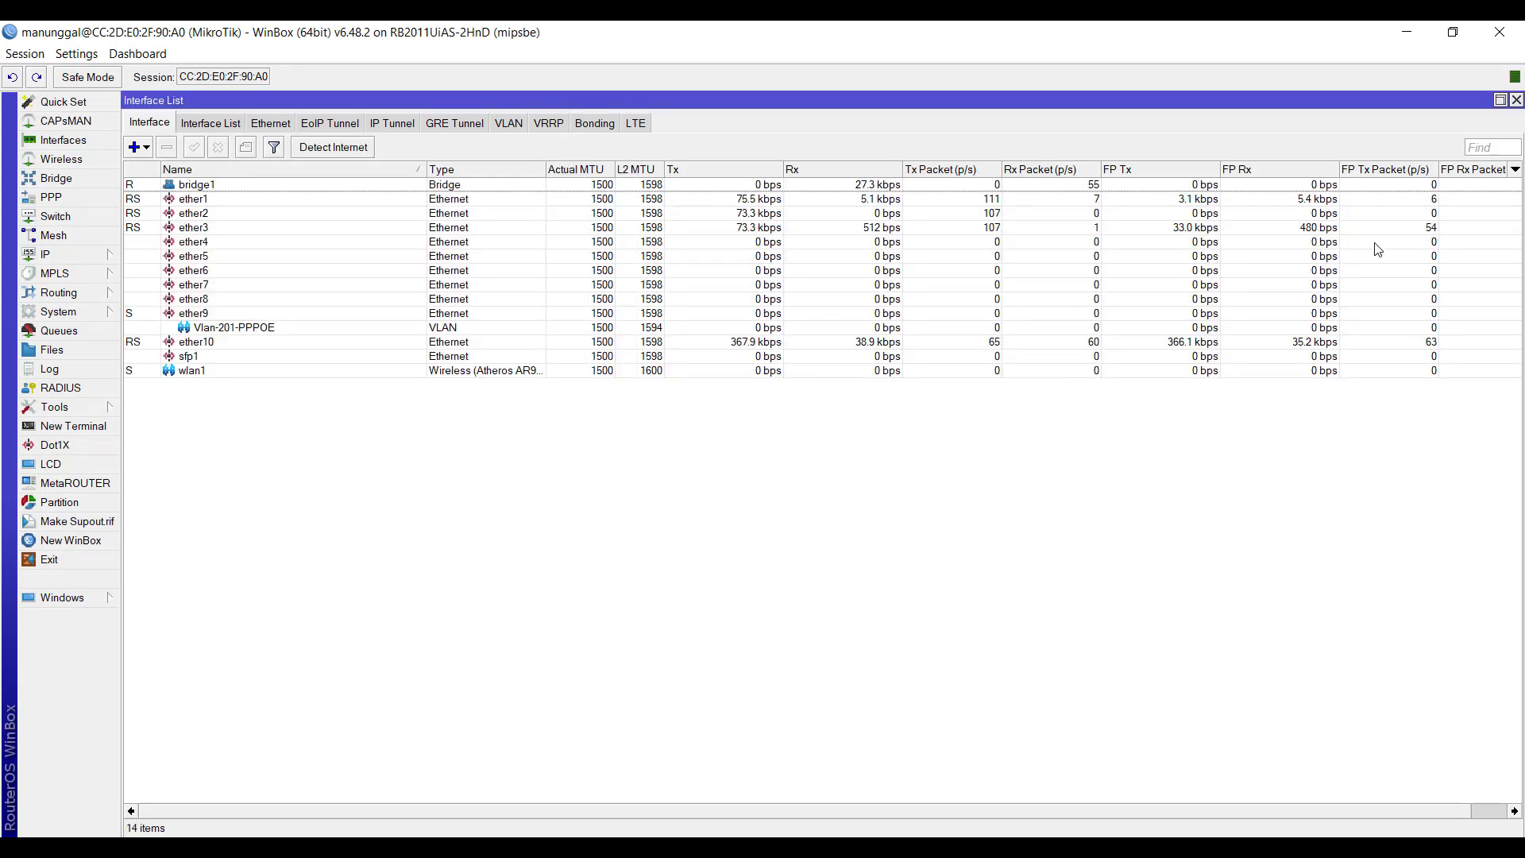
{"action": "left_click", "coordinate": [1515, 100]}
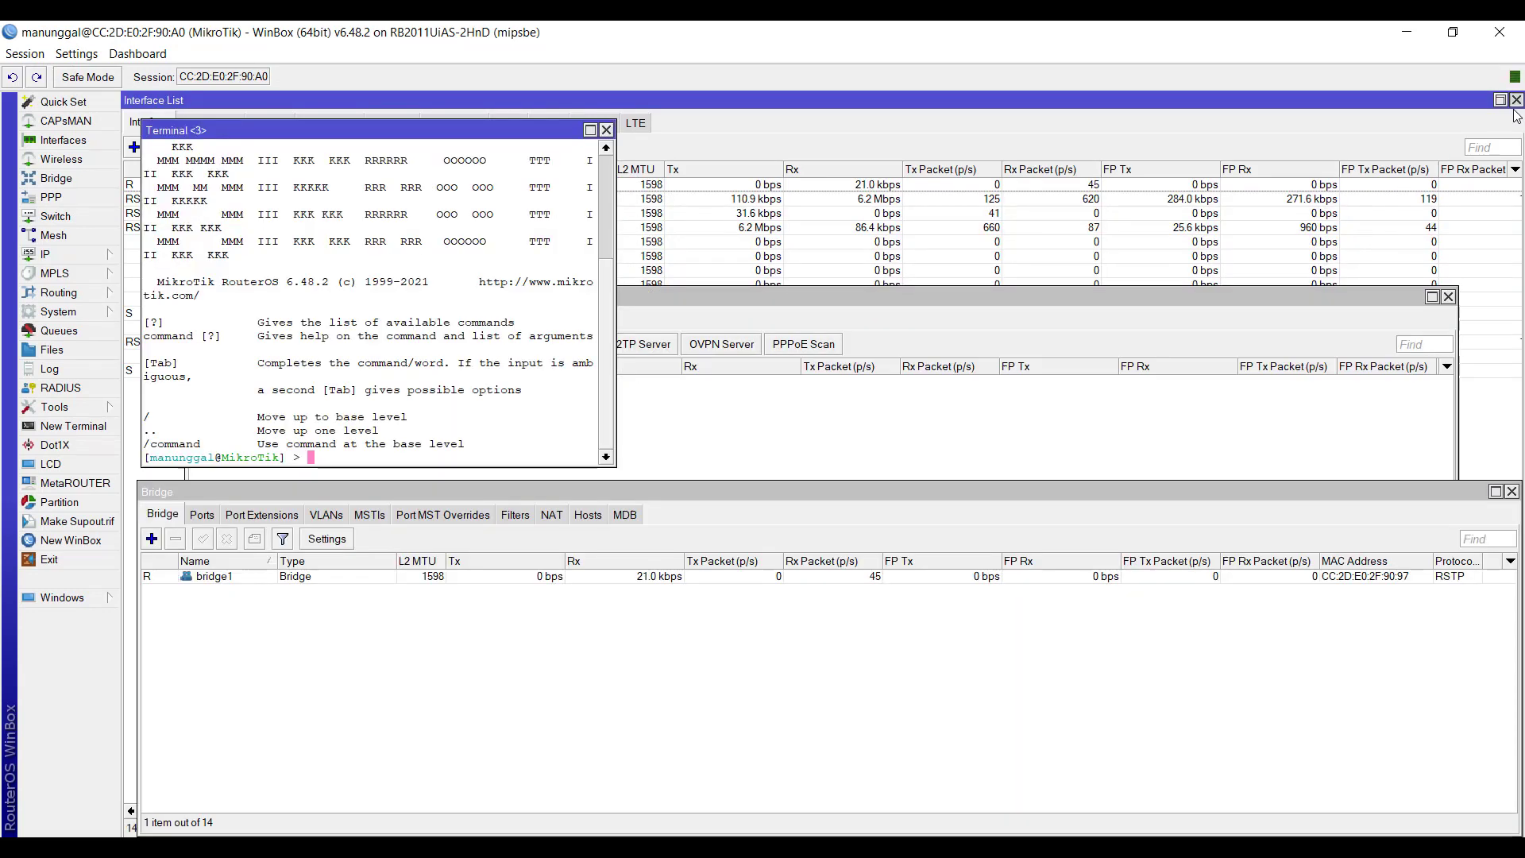
{"action": "left_click", "coordinate": [606, 130]}
{"action": "left_click", "coordinate": [1446, 297]}
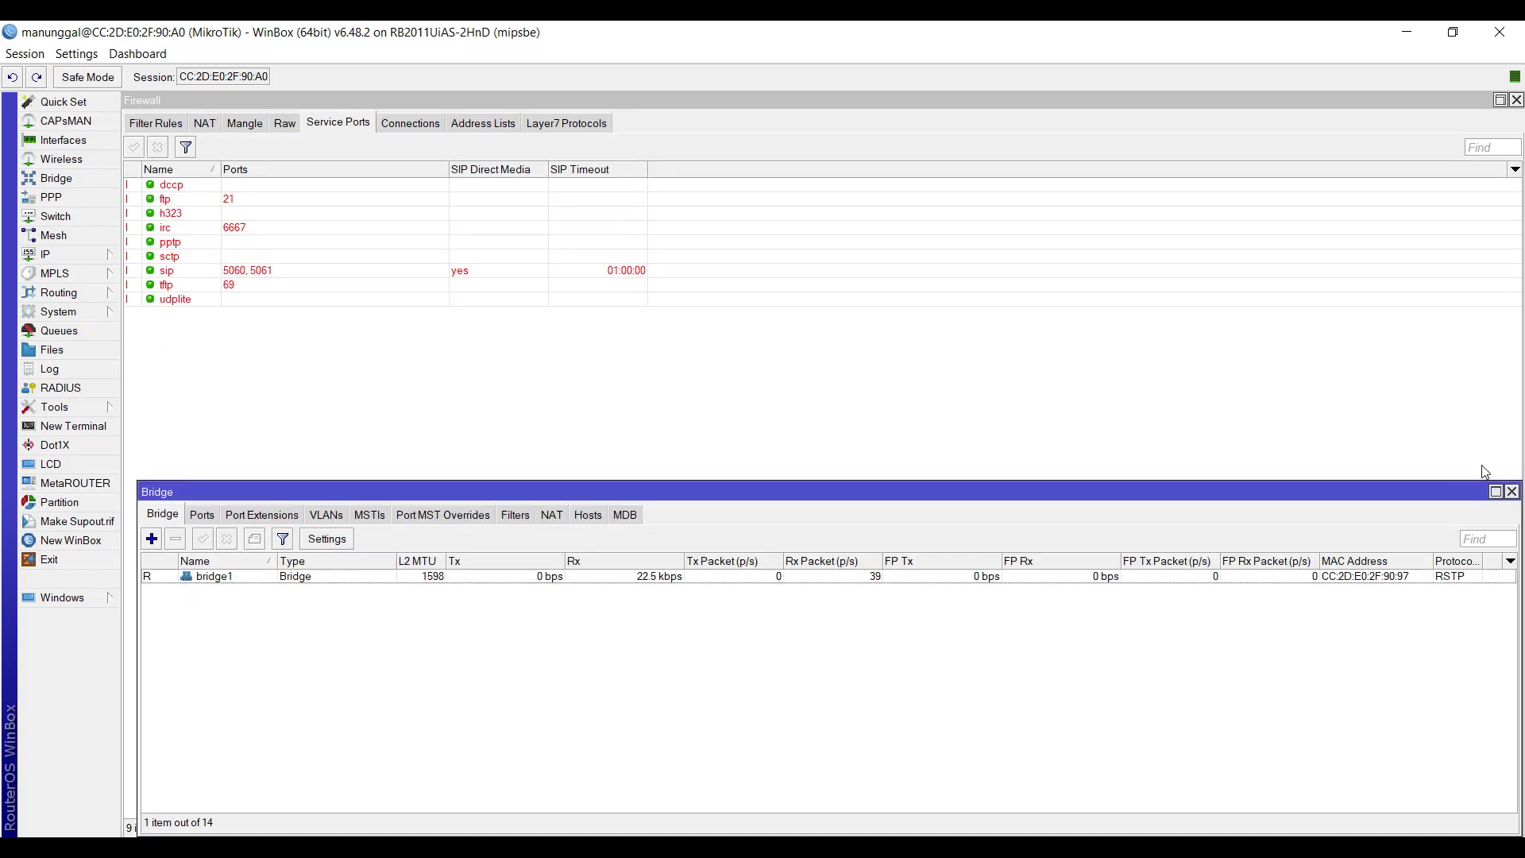
{"action": "left_click", "coordinate": [1511, 492]}
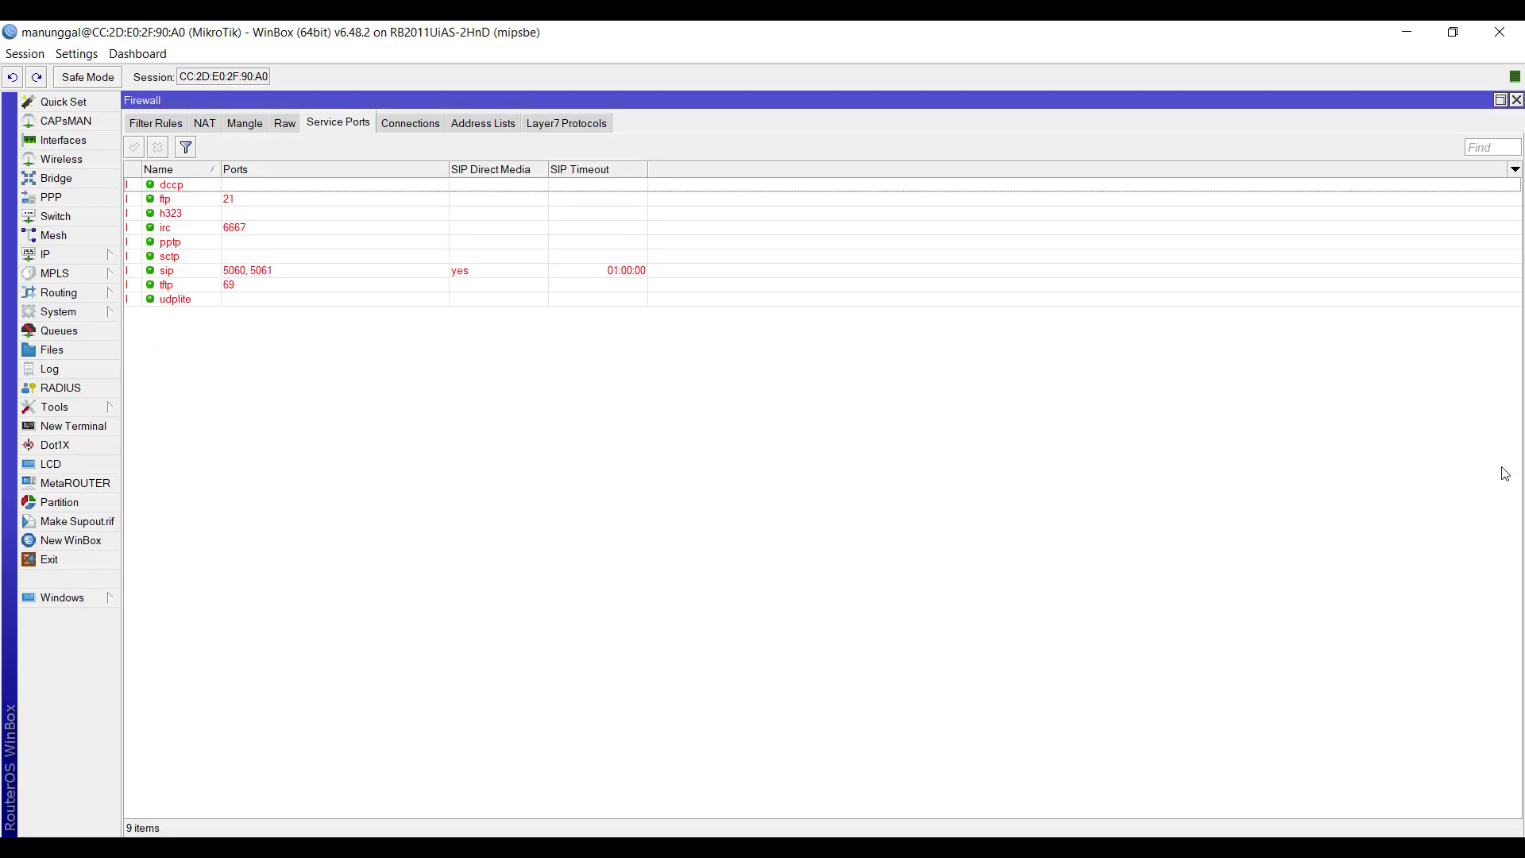
{"action": "left_click", "coordinate": [1516, 99]}
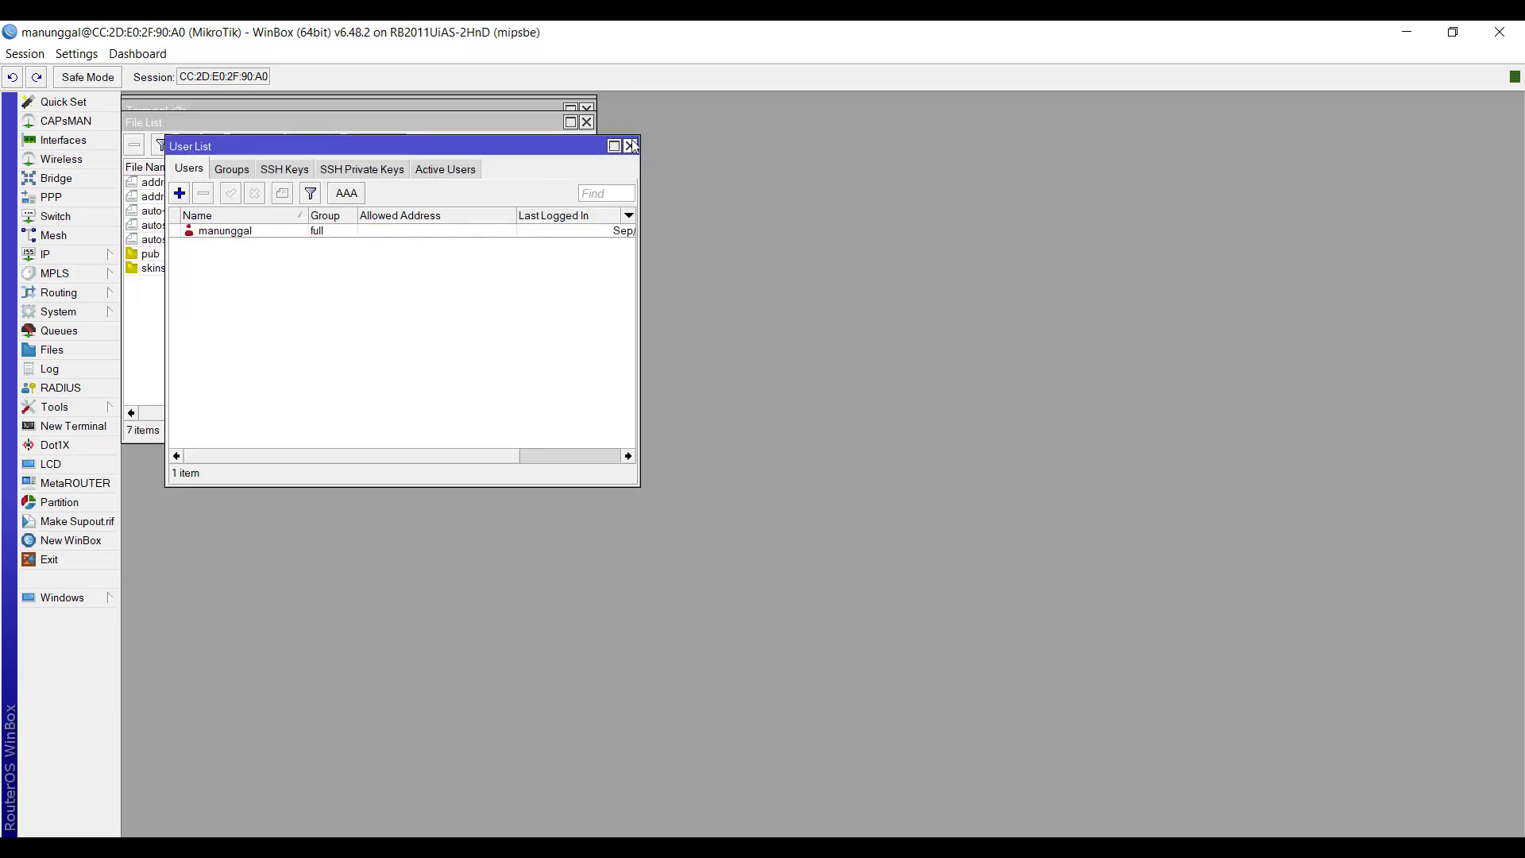
{"action": "left_click", "coordinate": [631, 145]}
{"action": "left_click", "coordinate": [586, 121]}
{"action": "left_click", "coordinate": [586, 107]}
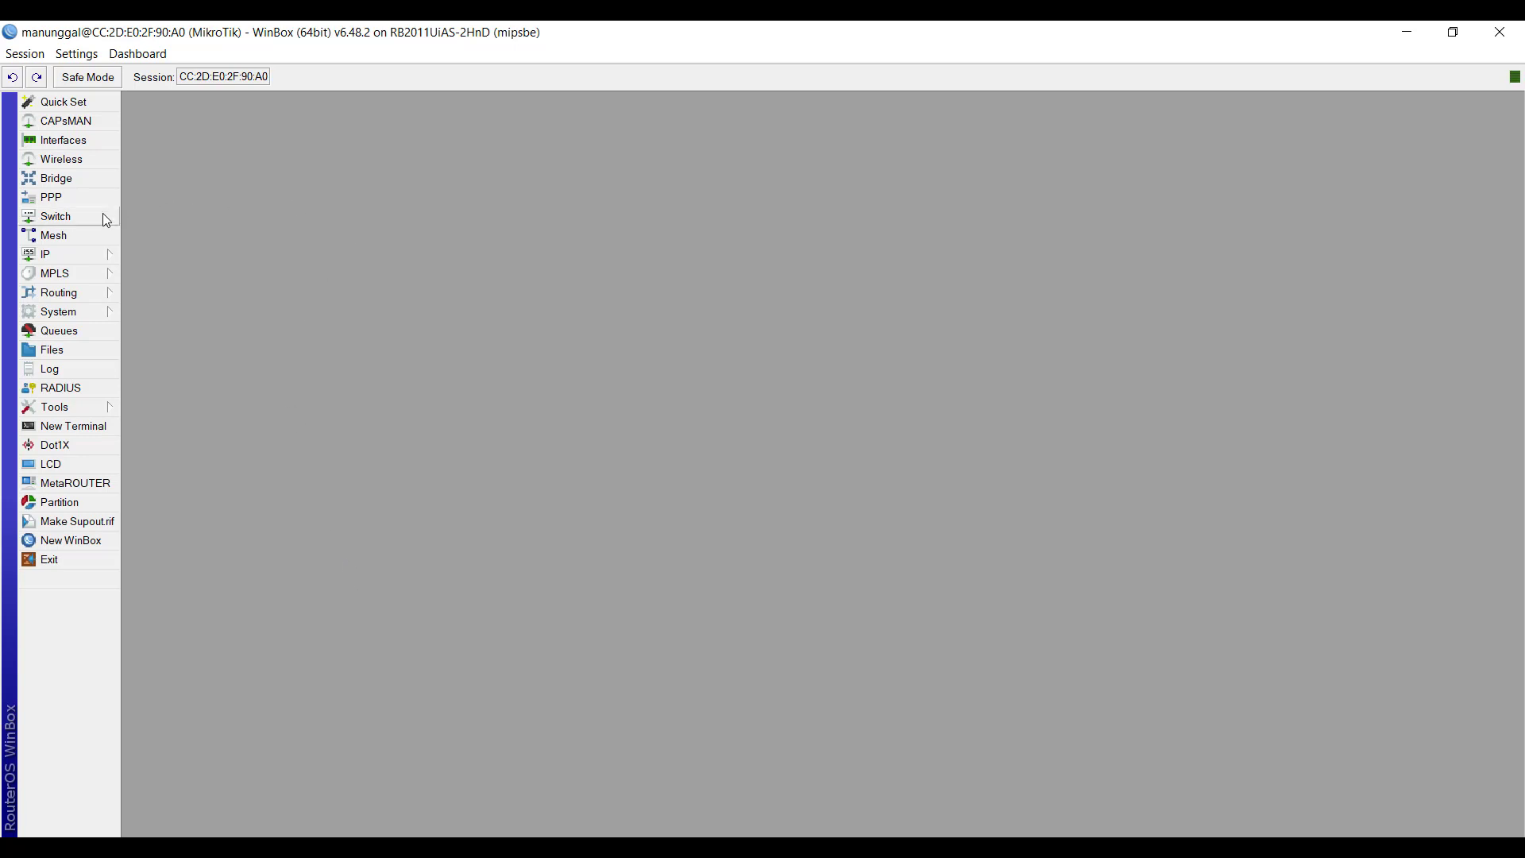
- Show the router's interface list and remove the Vlan-201-PPPOE interface under ether9
{"action": "left_click", "coordinate": [49, 146]}
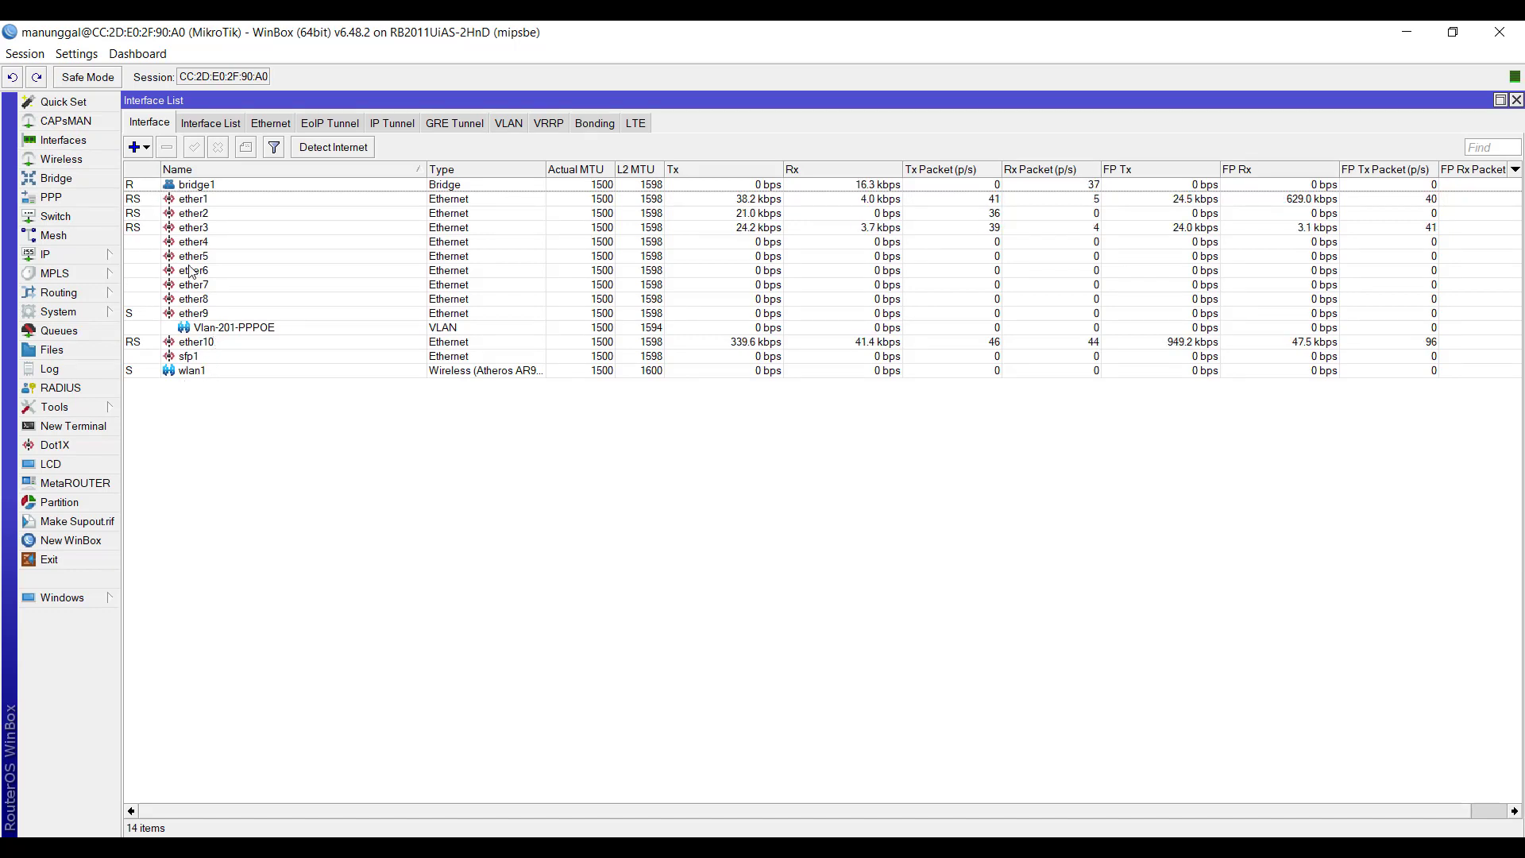
{"action": "left_click", "coordinate": [199, 329]}
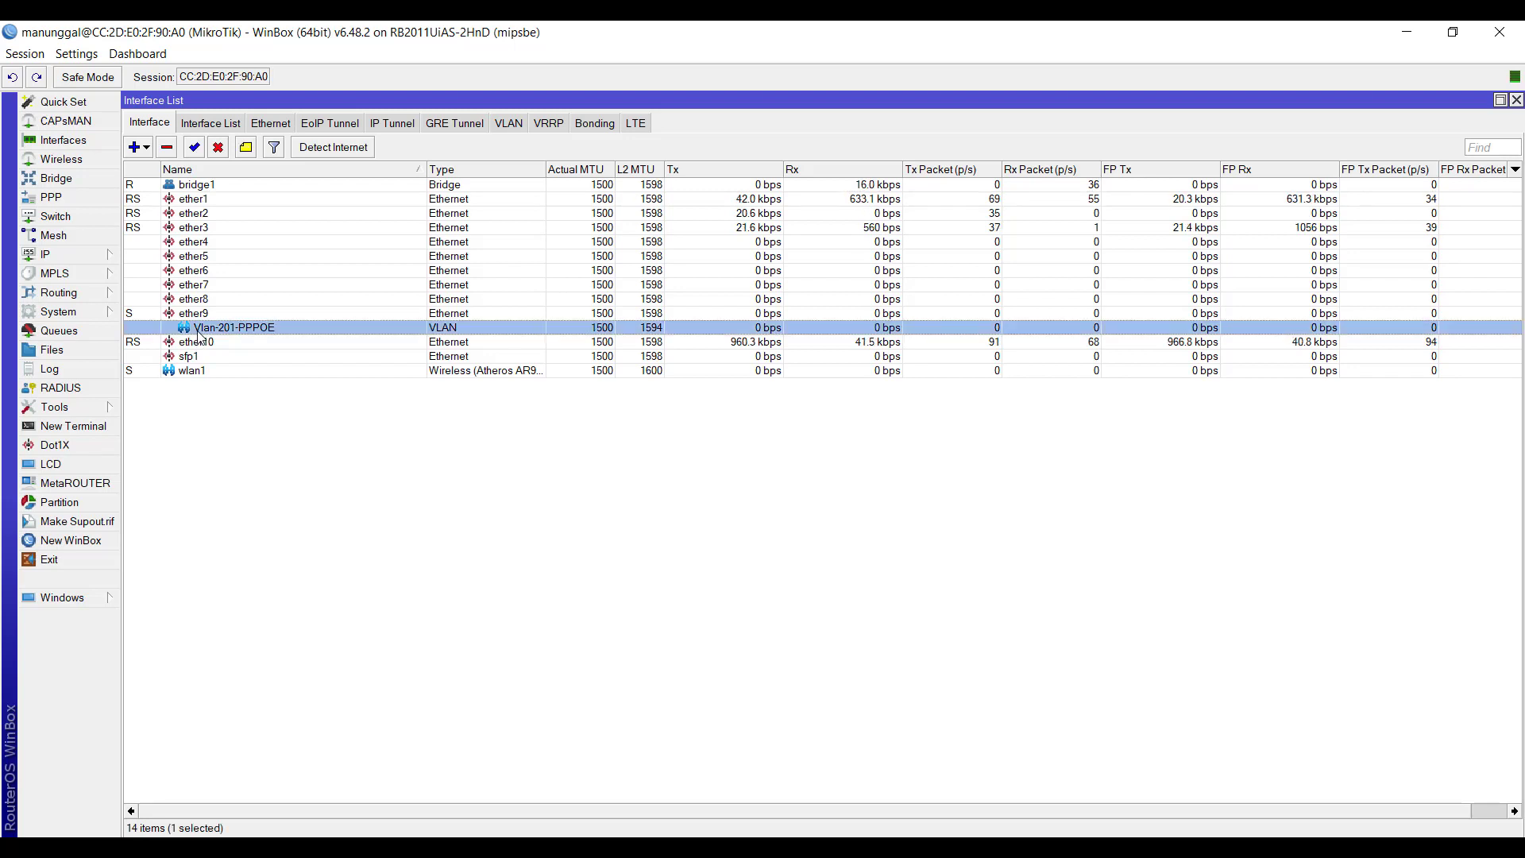
{"action": "left_click", "coordinate": [167, 148]}
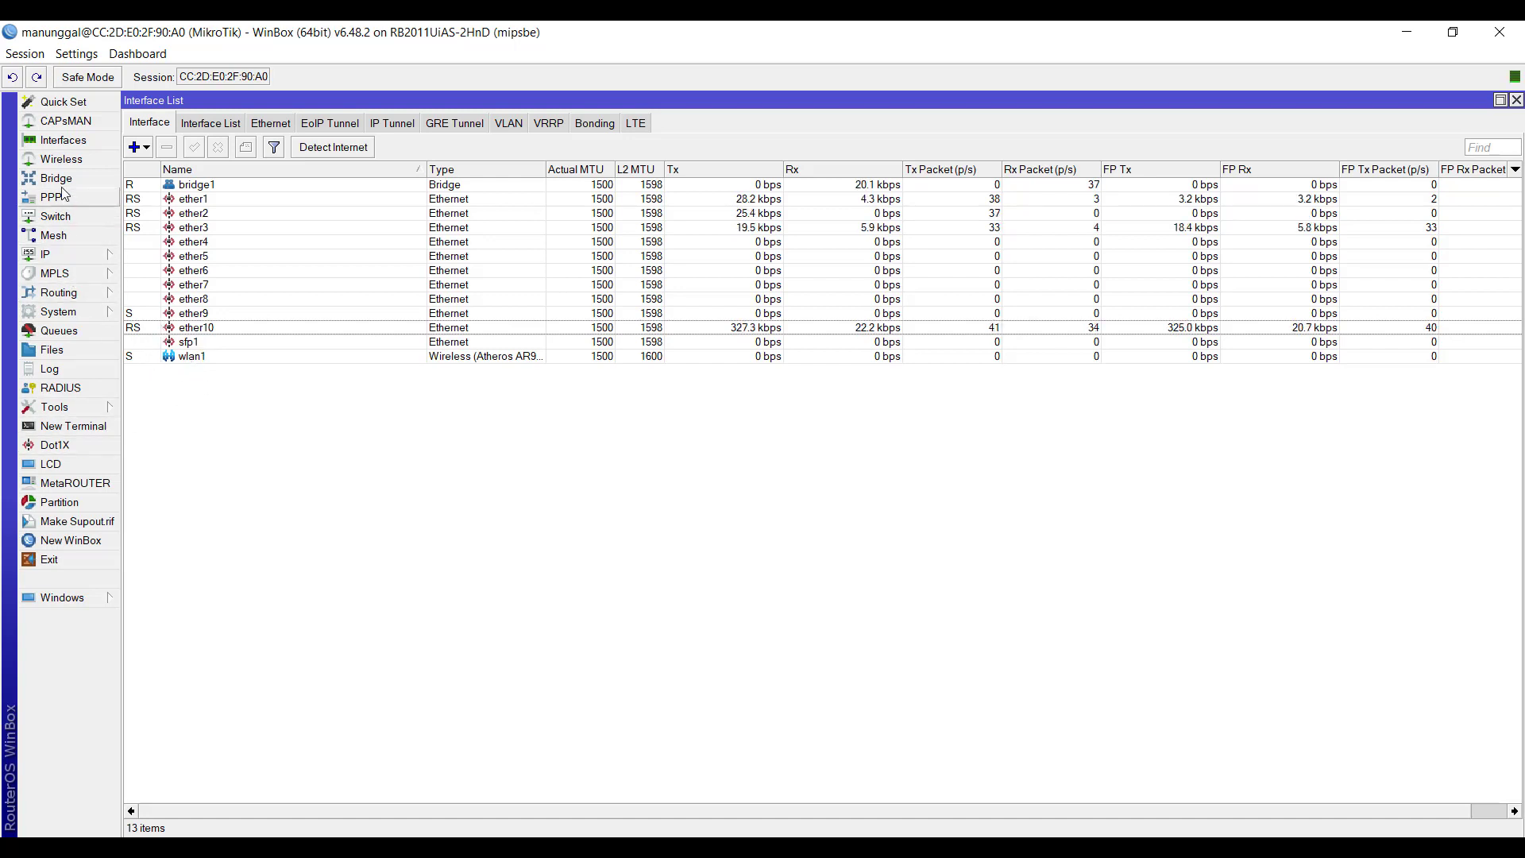
- View wlan1's wireless settings from the interface list, glance at the Wireless Tables, and close the settings again
{"action": "left_click", "coordinate": [183, 359]}
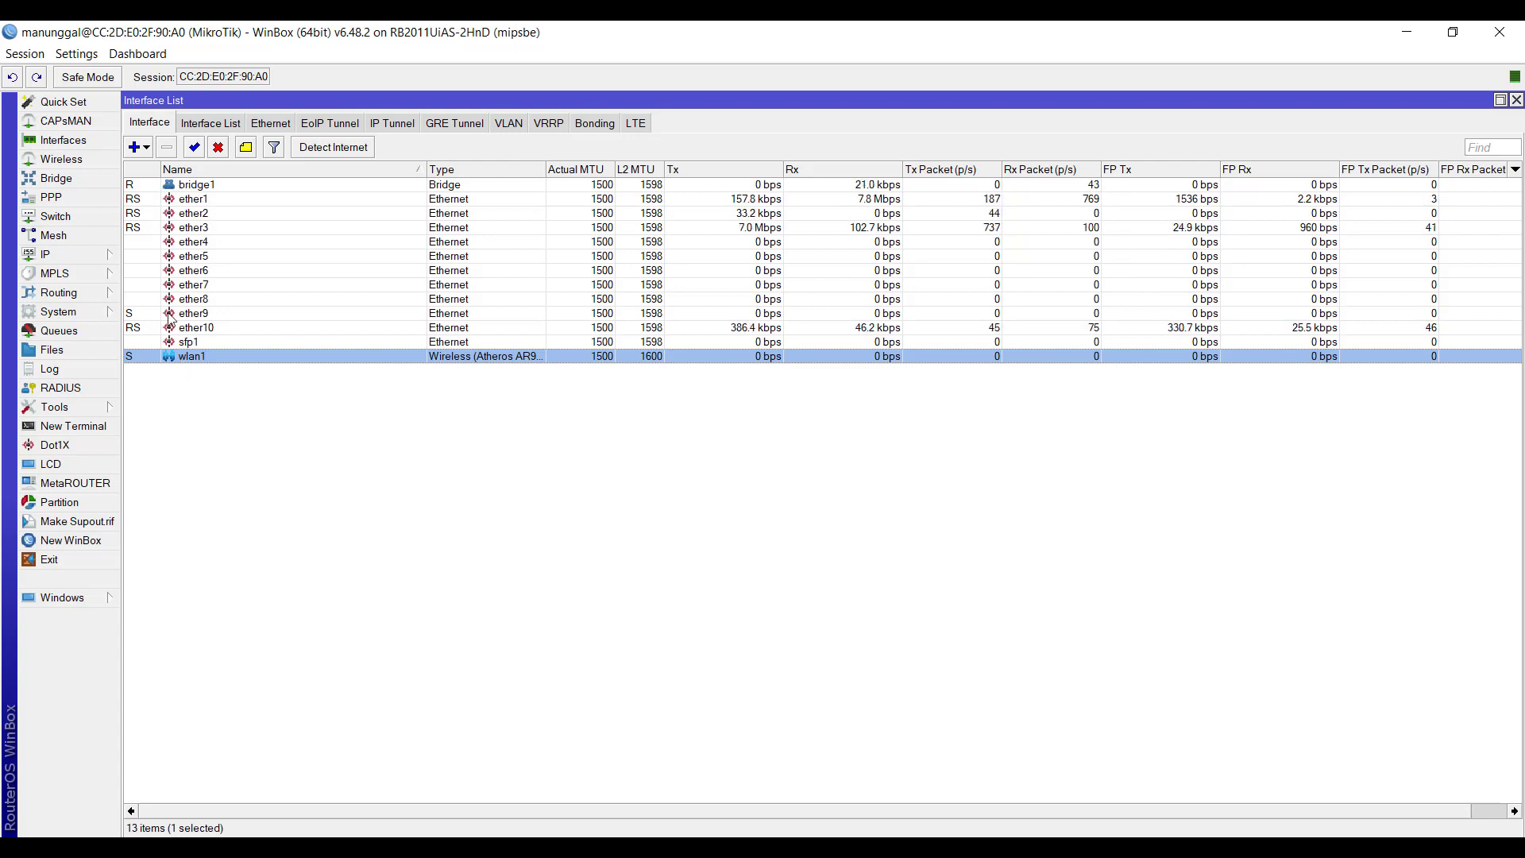
{"action": "double_click", "coordinate": [189, 358]}
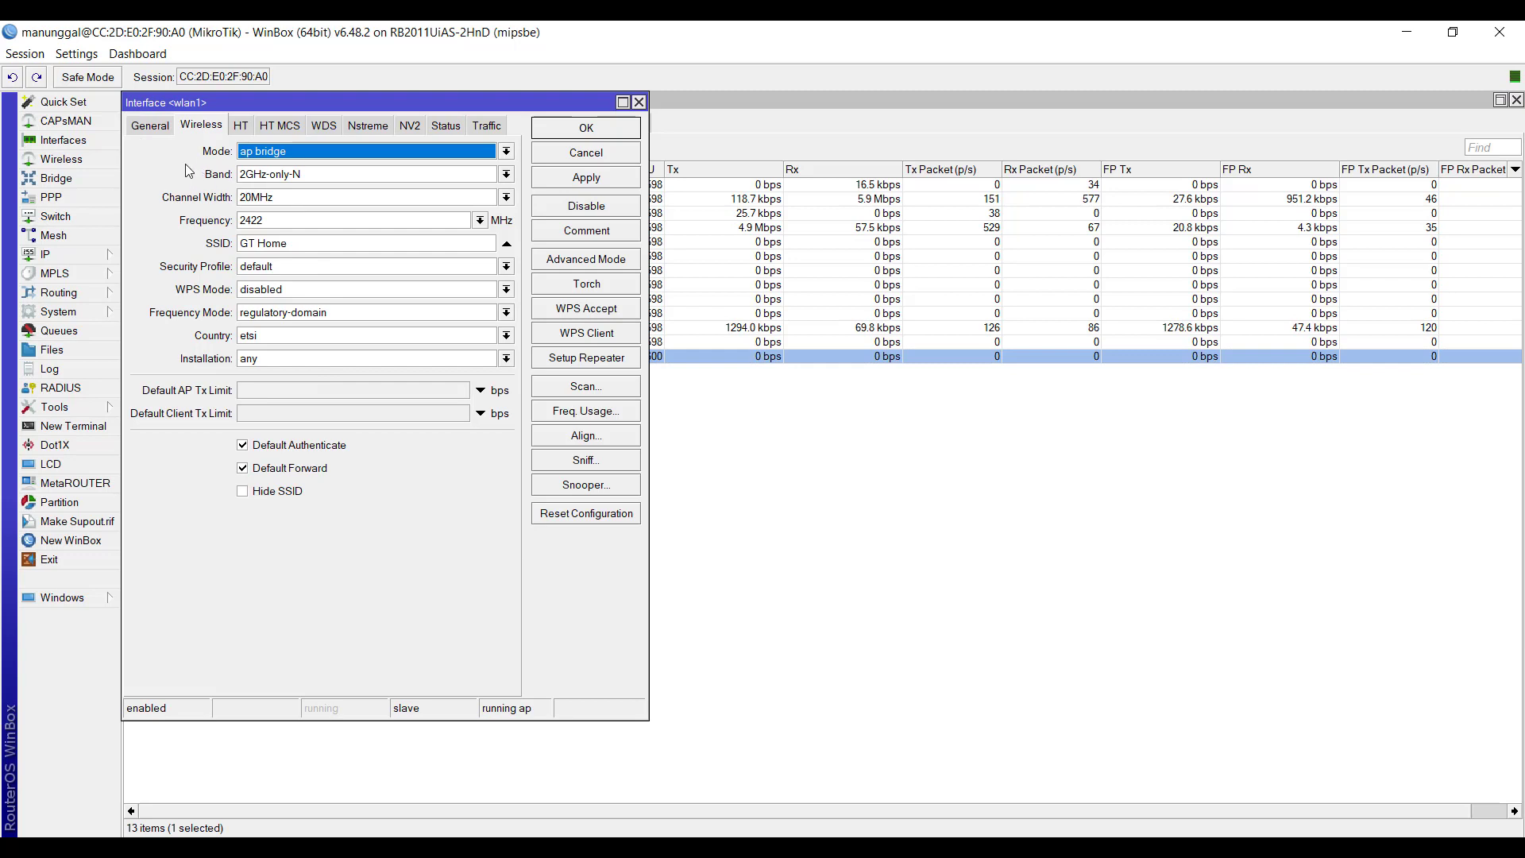
{"action": "left_click", "coordinate": [638, 101]}
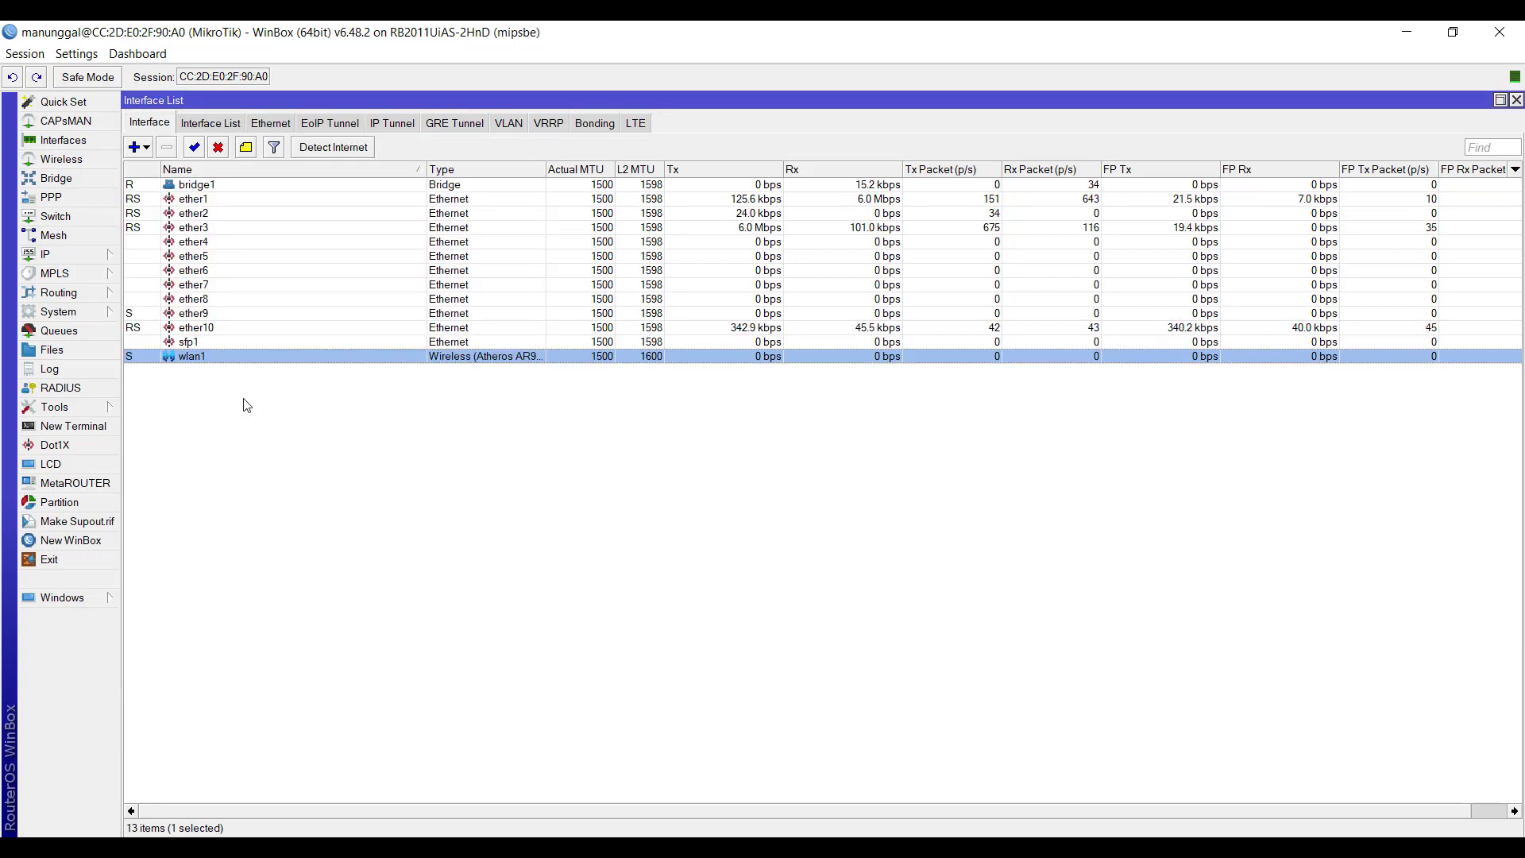
{"action": "left_click", "coordinate": [54, 159]}
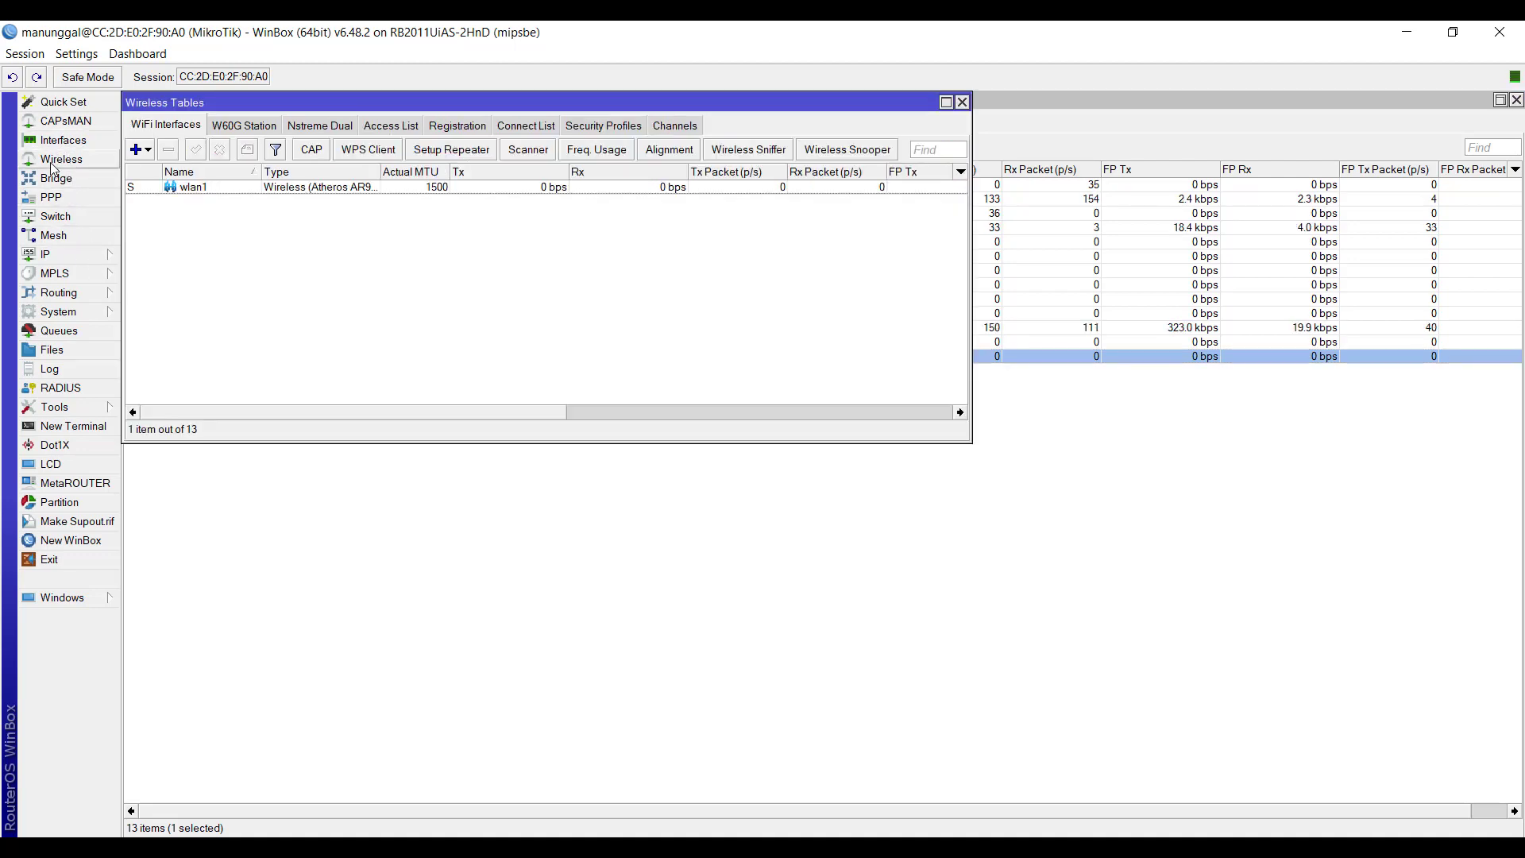
{"action": "left_click", "coordinate": [58, 144]}
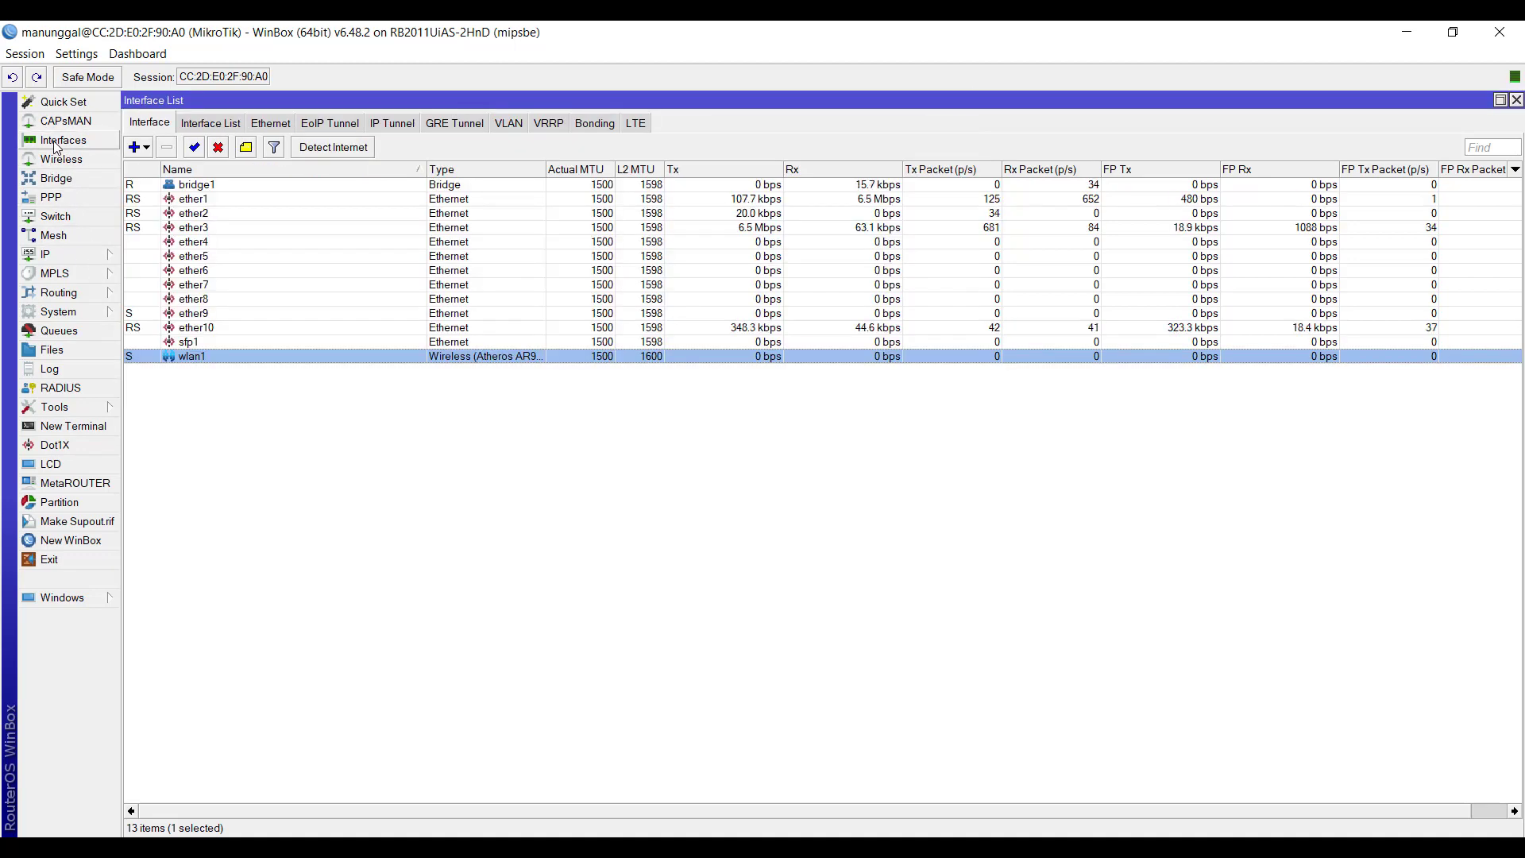
{"action": "double_click", "coordinate": [189, 356]}
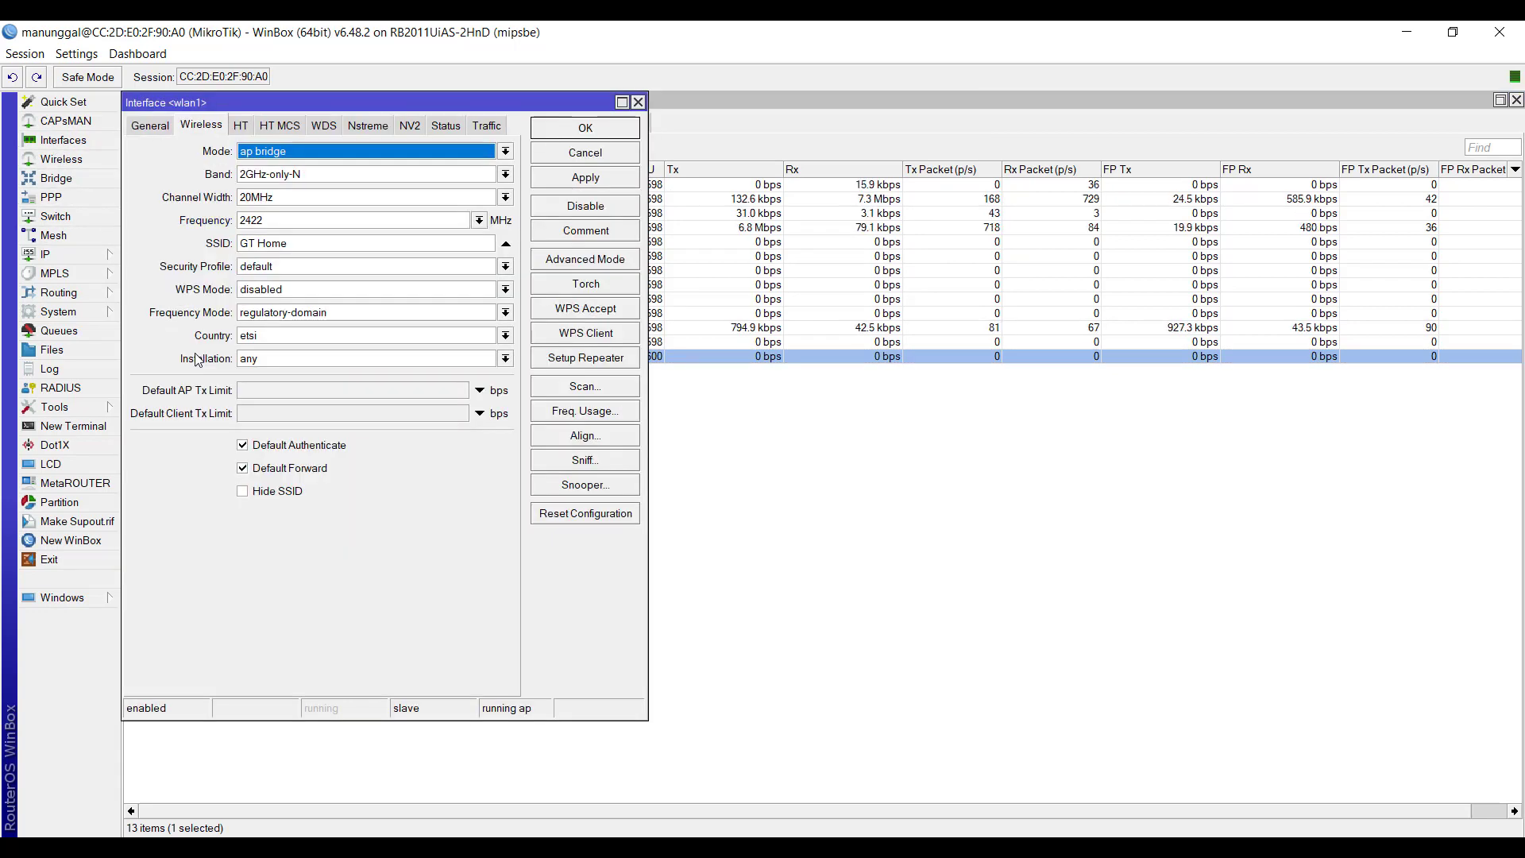
{"action": "left_click", "coordinate": [637, 101]}
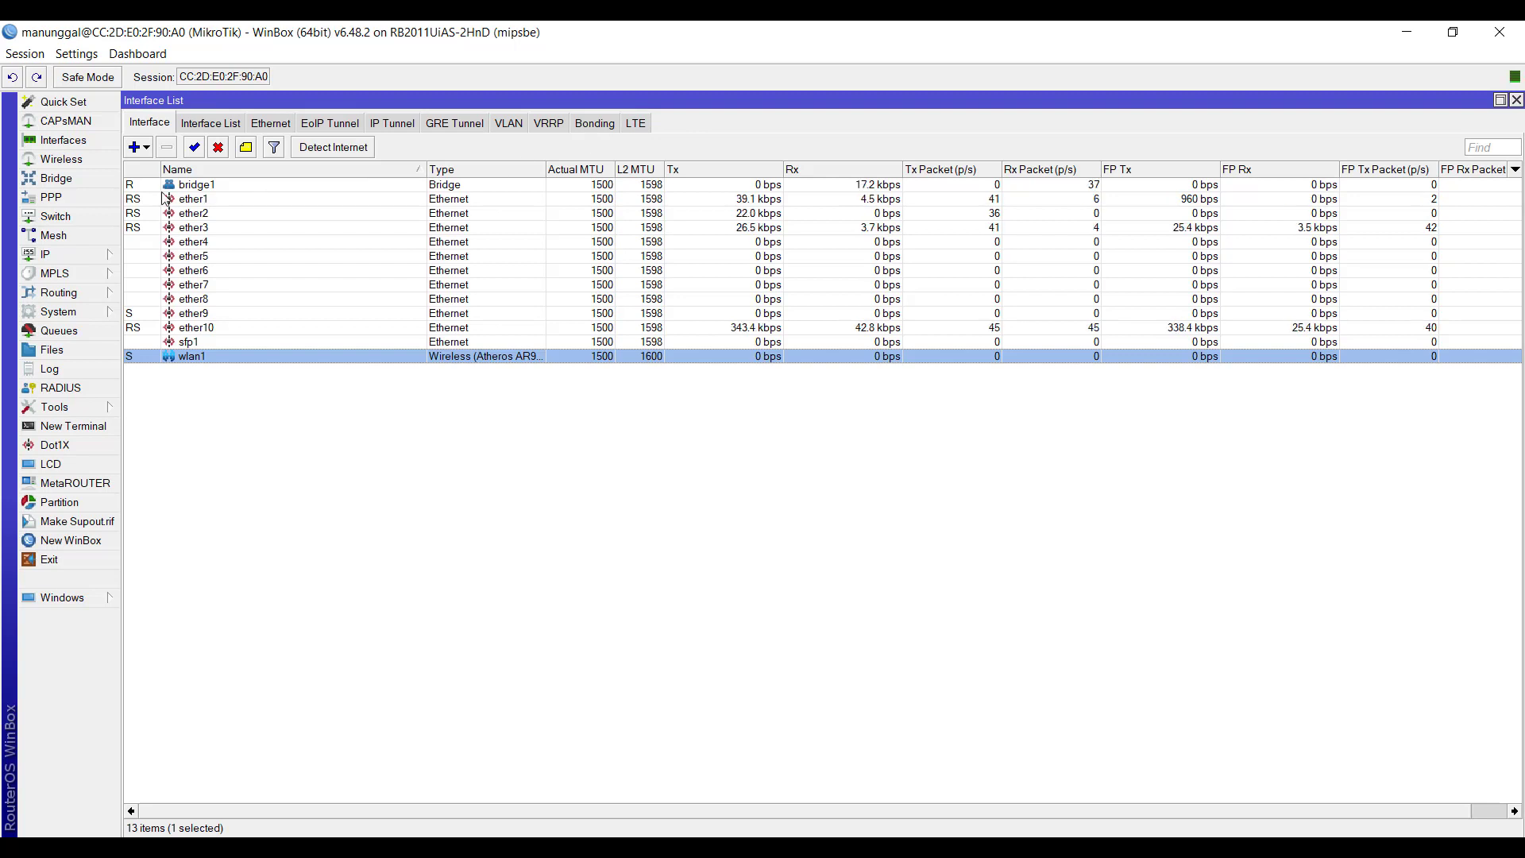
- Open wlan1's settings from the Wireless Tables and move the settings window clear of the interface entry
{"action": "left_click", "coordinate": [80, 161]}
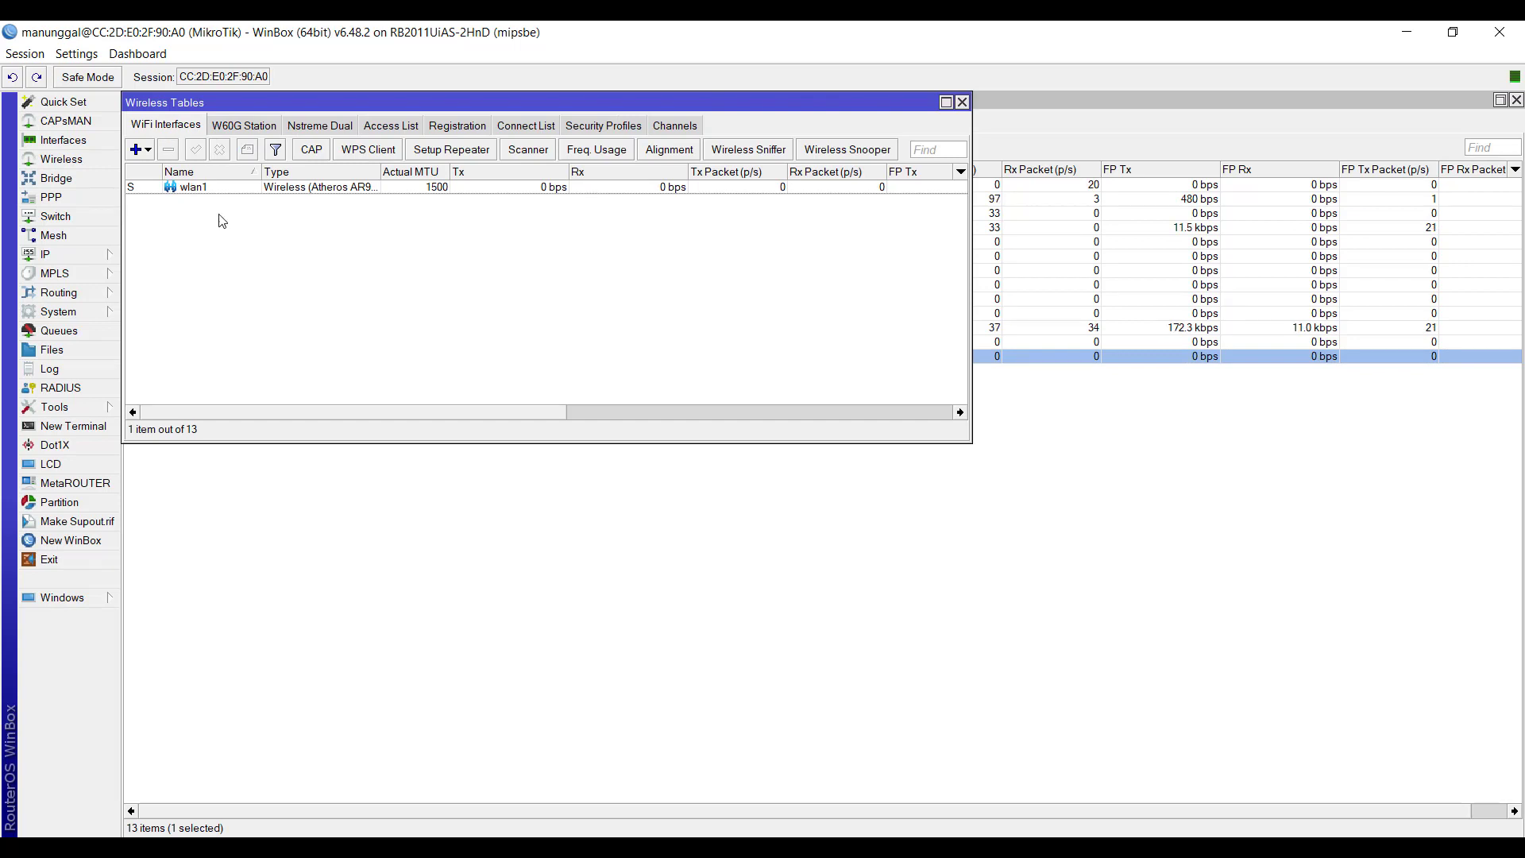
{"action": "double_click", "coordinate": [195, 188]}
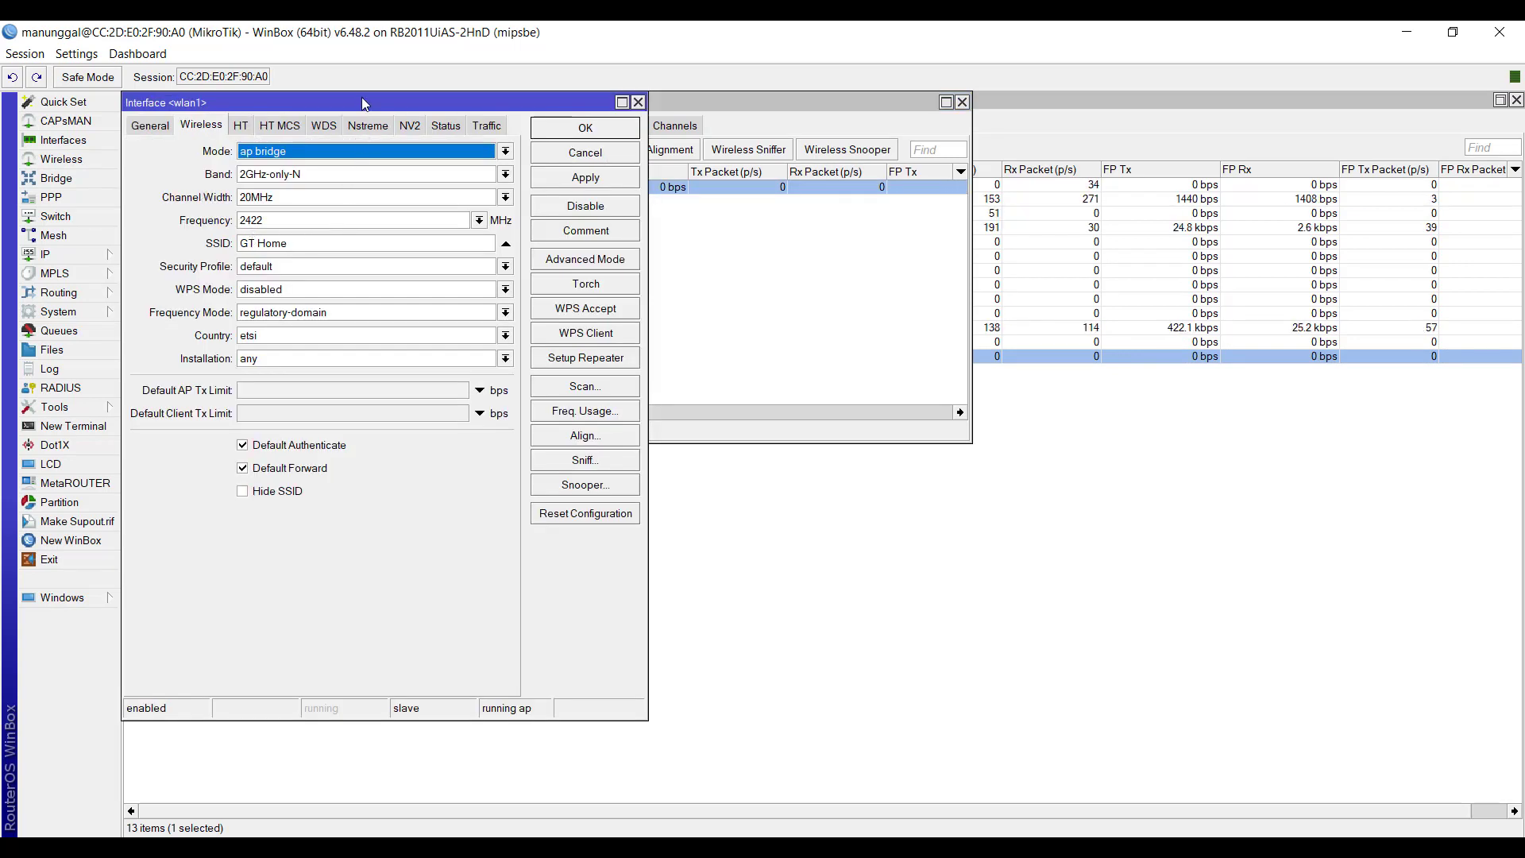
{"action": "left_click_drag", "start_coordinate": [363, 104], "coordinate": [650, 155]}
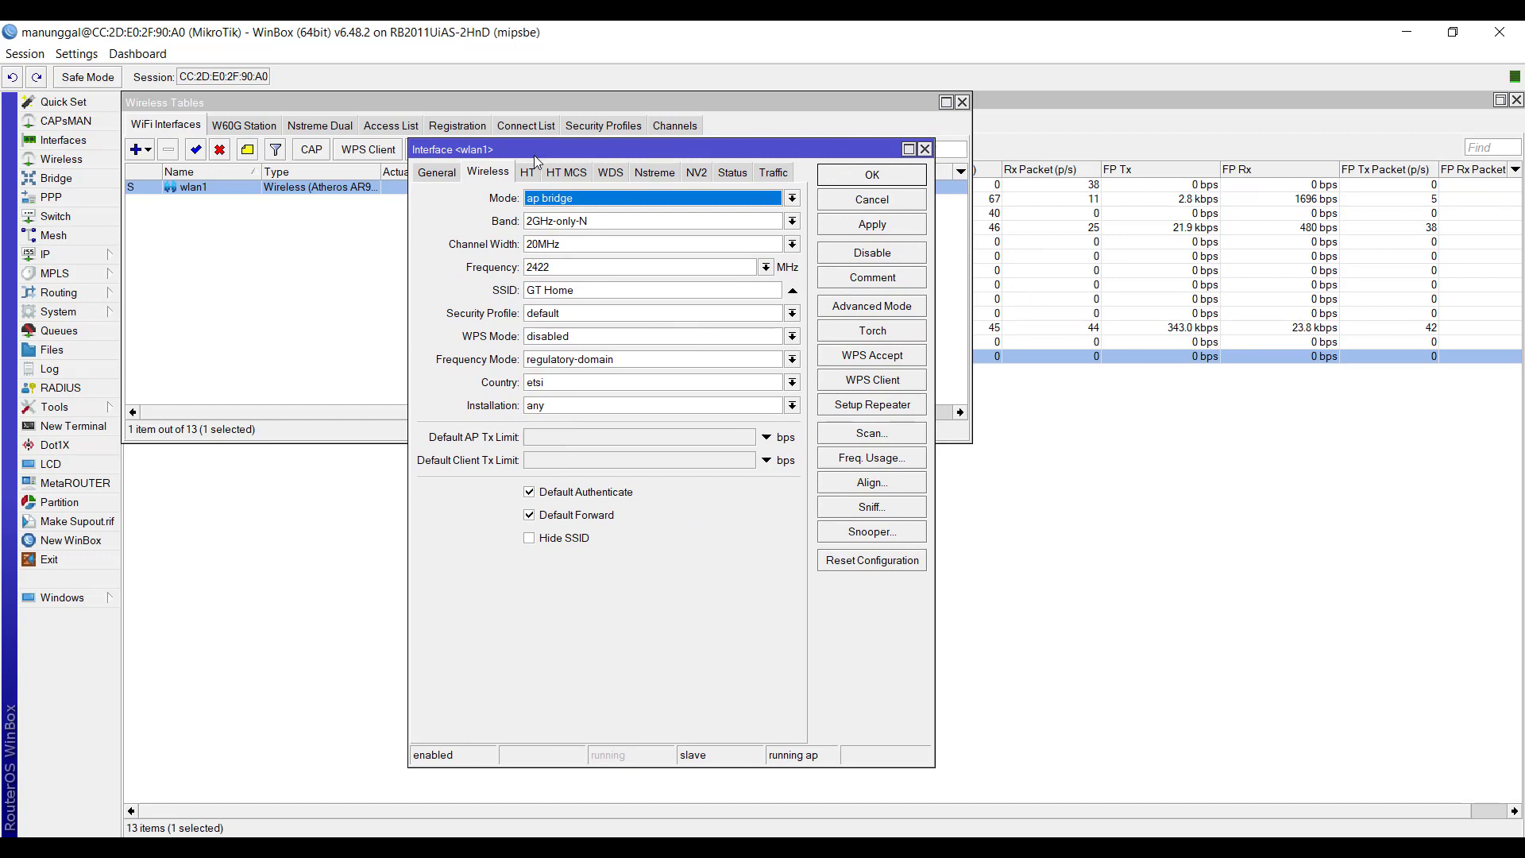
- Look through wlan1's General, Wireless, HT and HT MCS settings and compare the advanced and simple views
{"action": "left_click", "coordinate": [452, 176]}
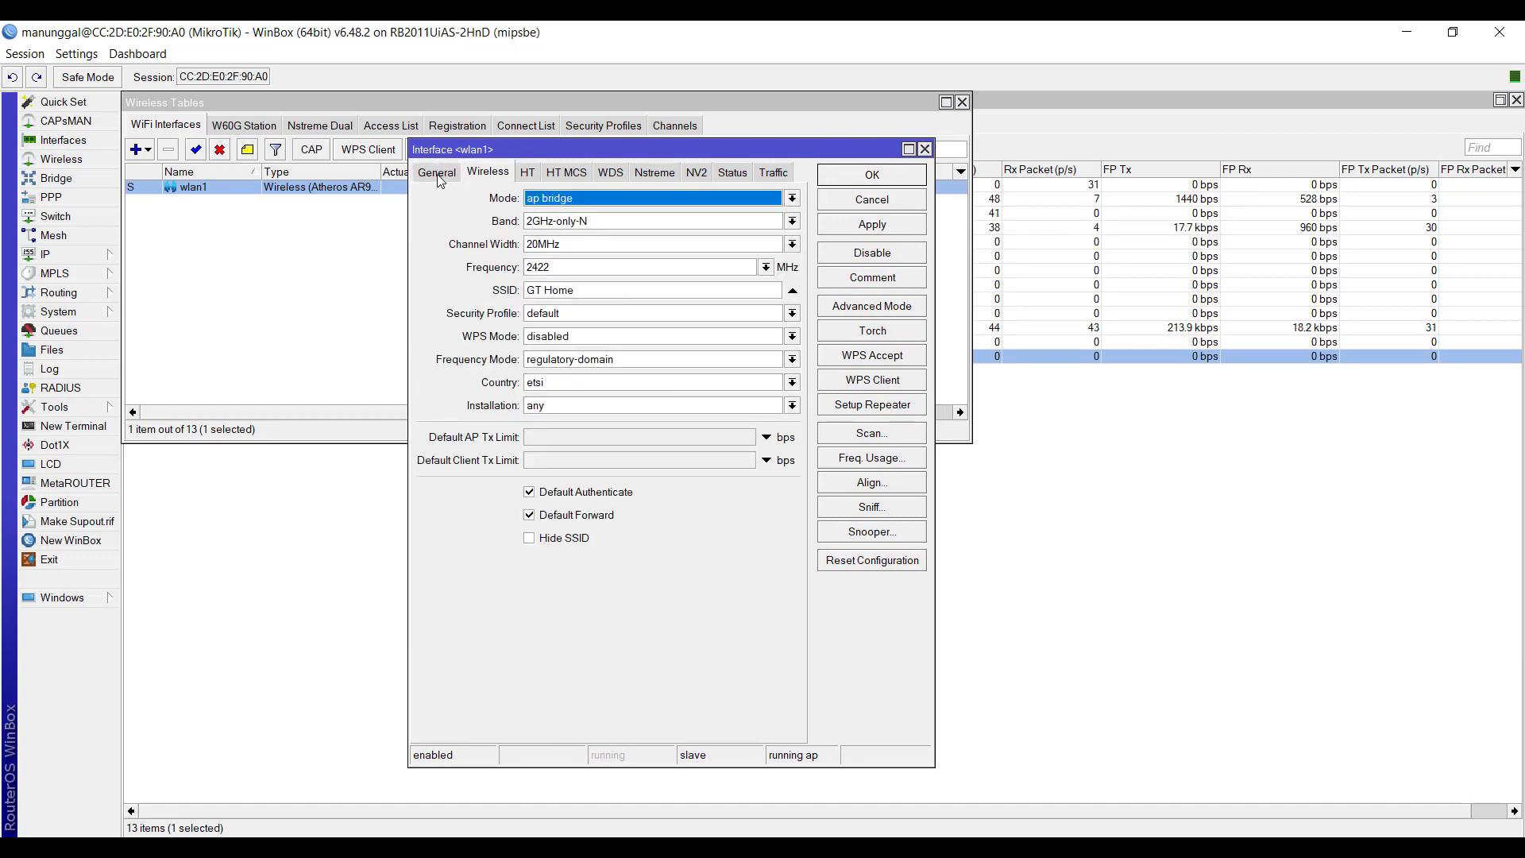
{"action": "left_click", "coordinate": [442, 176]}
{"action": "left_click", "coordinate": [486, 174]}
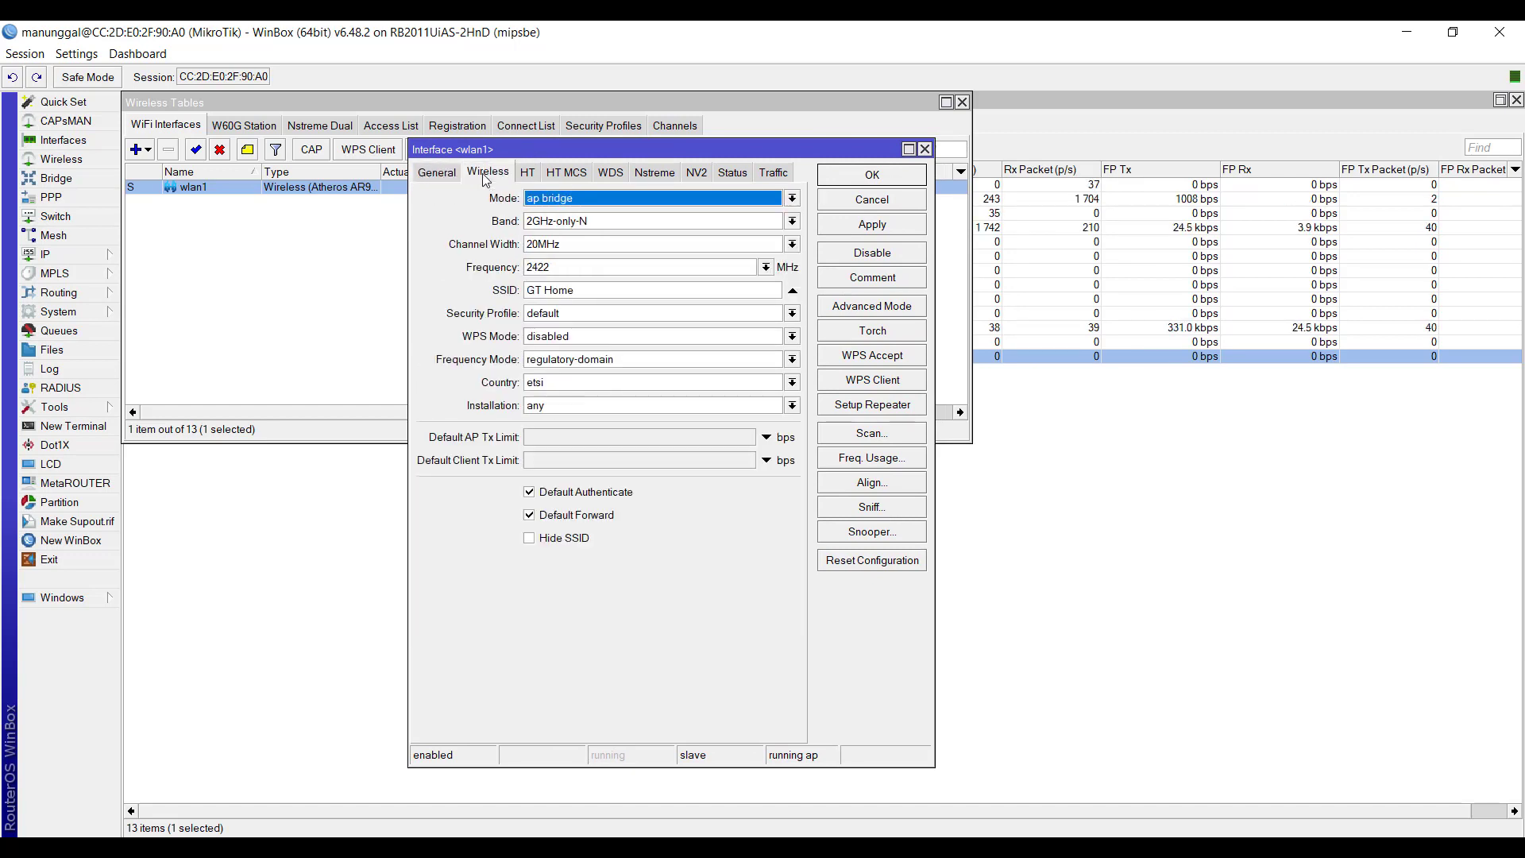
{"action": "left_click", "coordinate": [527, 174]}
{"action": "left_click", "coordinate": [560, 174]}
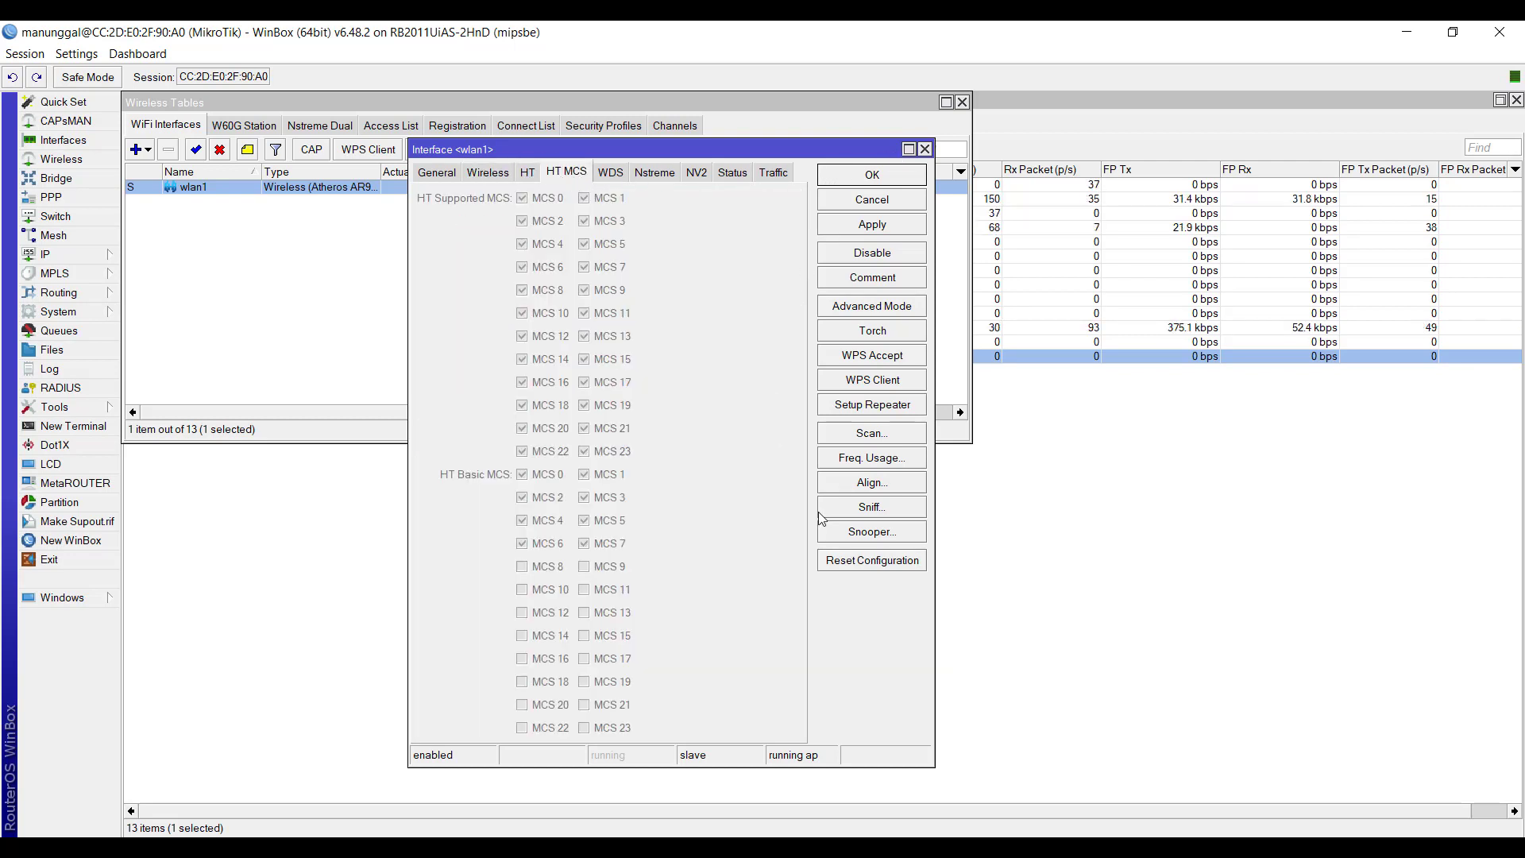
{"action": "left_click", "coordinate": [445, 177]}
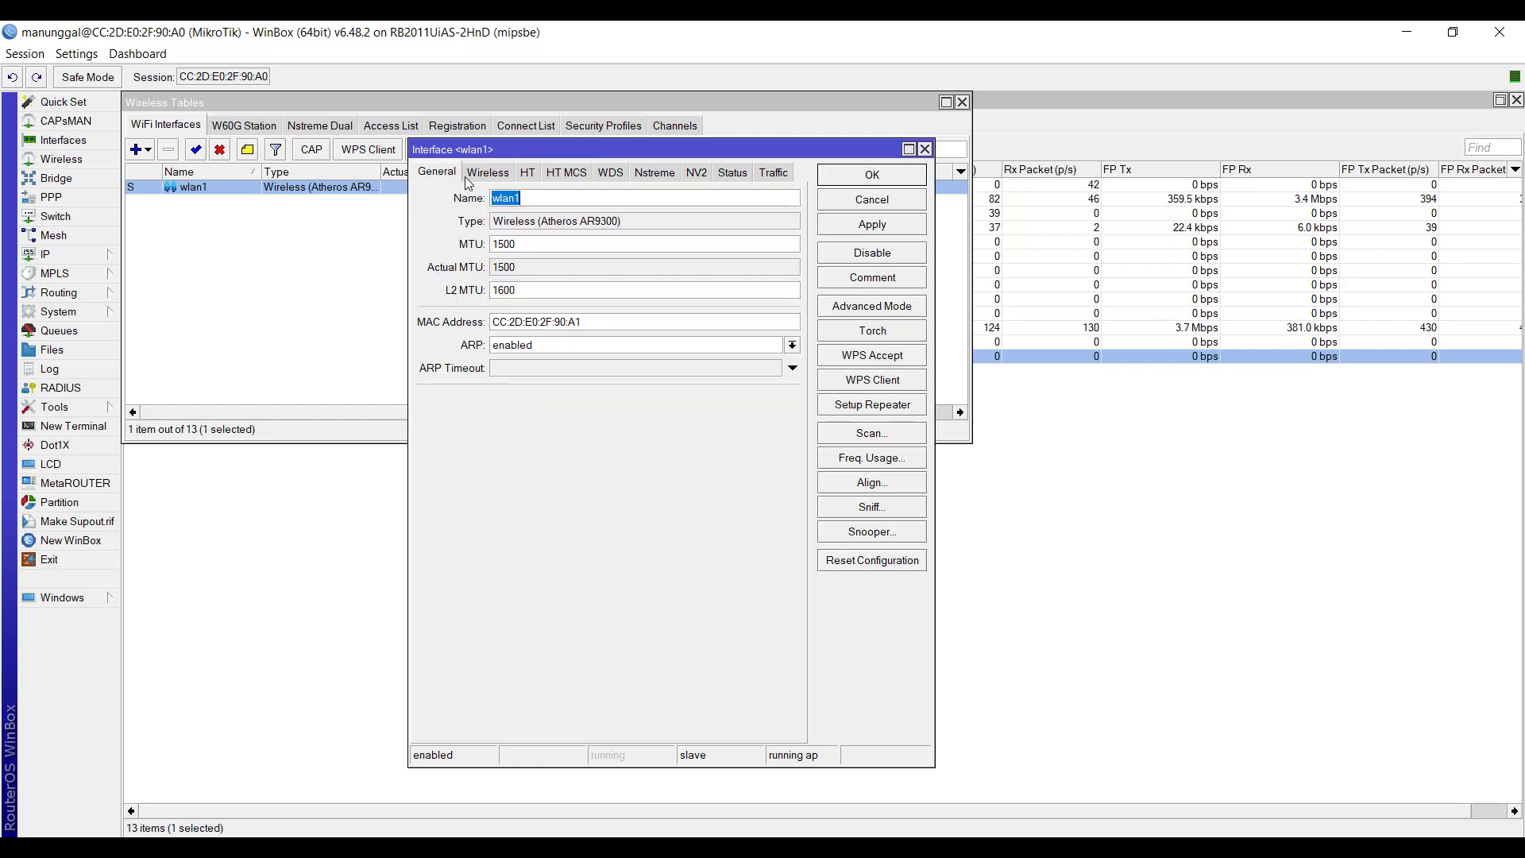
{"action": "left_click", "coordinate": [486, 175]}
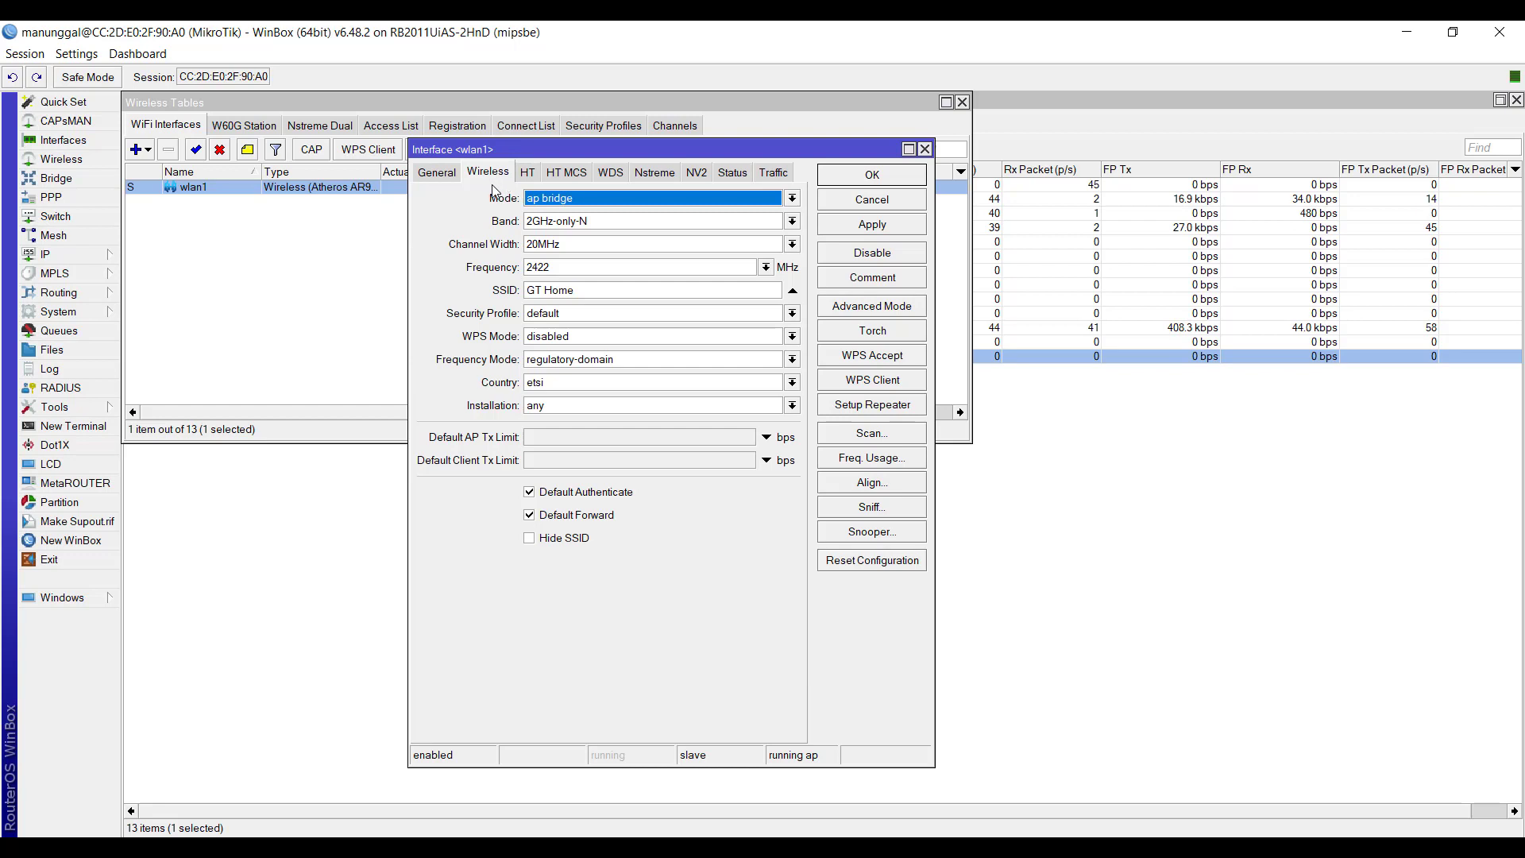
{"action": "left_click", "coordinate": [854, 312]}
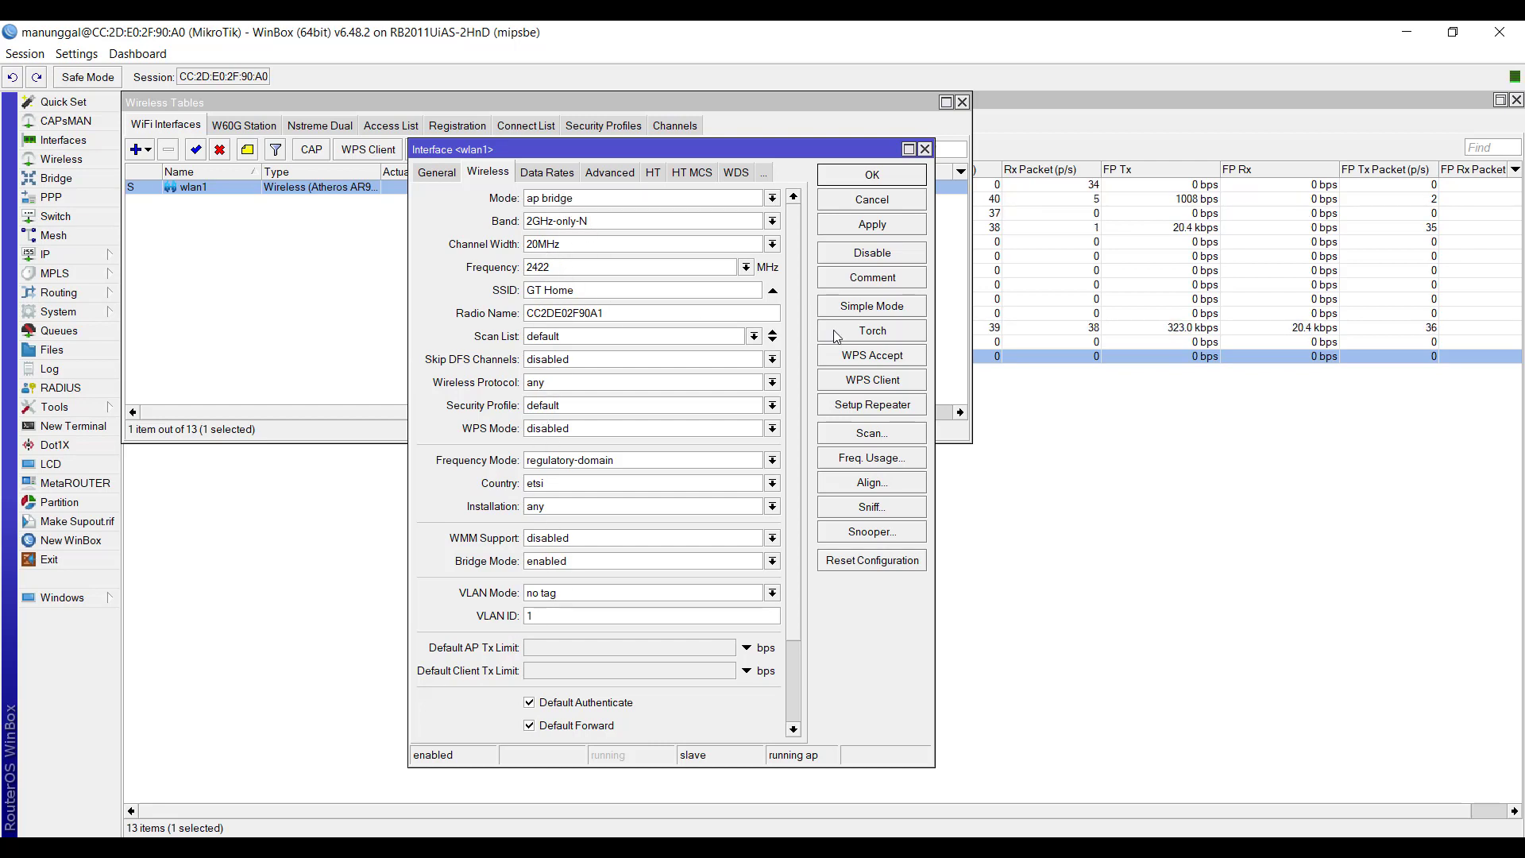
{"action": "left_click", "coordinate": [856, 309]}
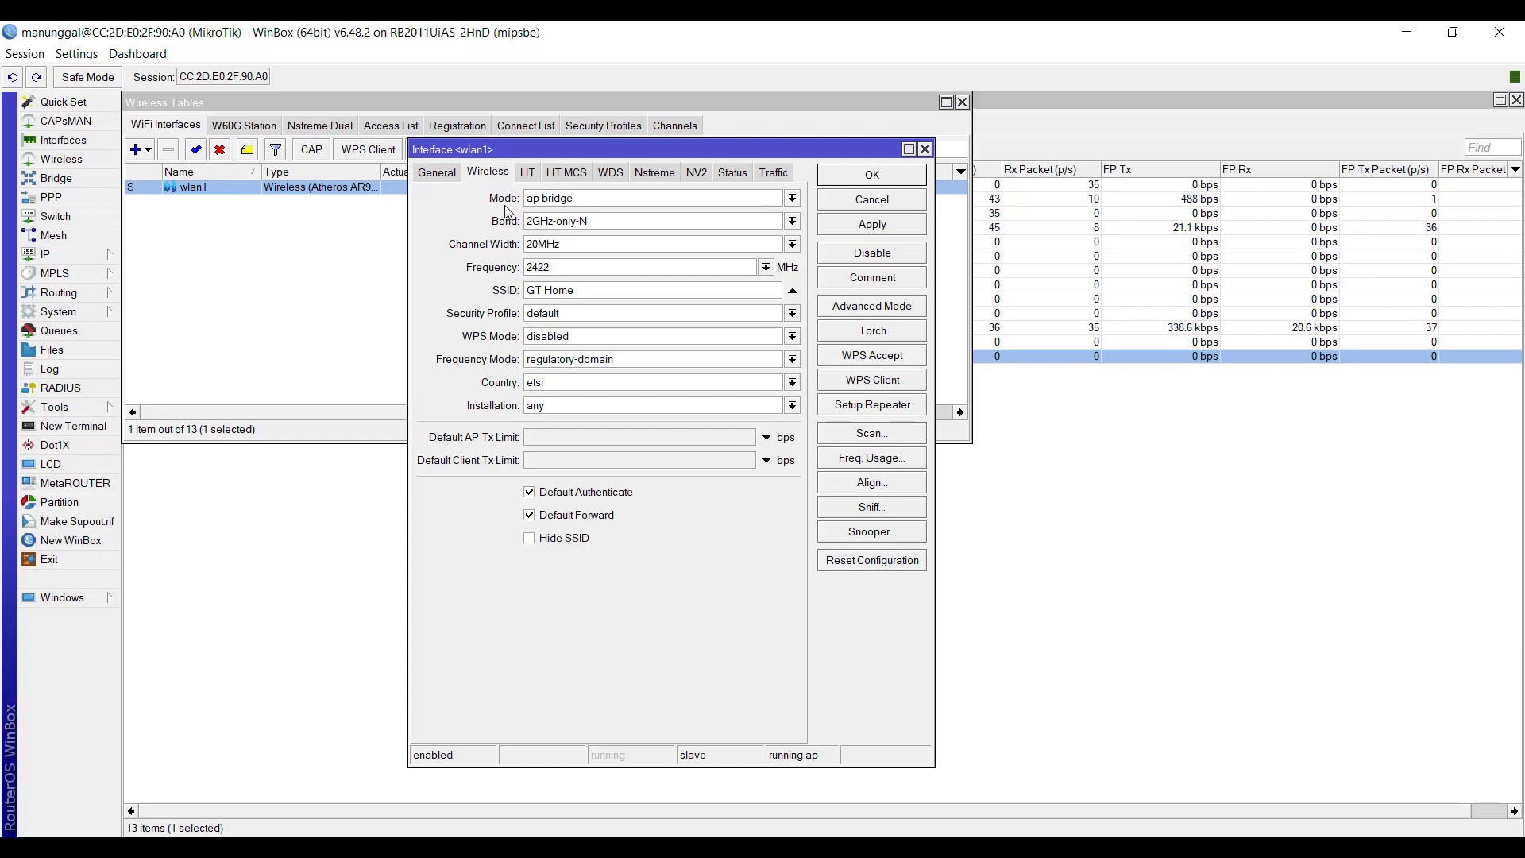
- Try alignment only as wlan1's wireless mode and return the mode to ap bridge
{"action": "left_click", "coordinate": [583, 205]}
{"action": "left_click", "coordinate": [583, 205]}
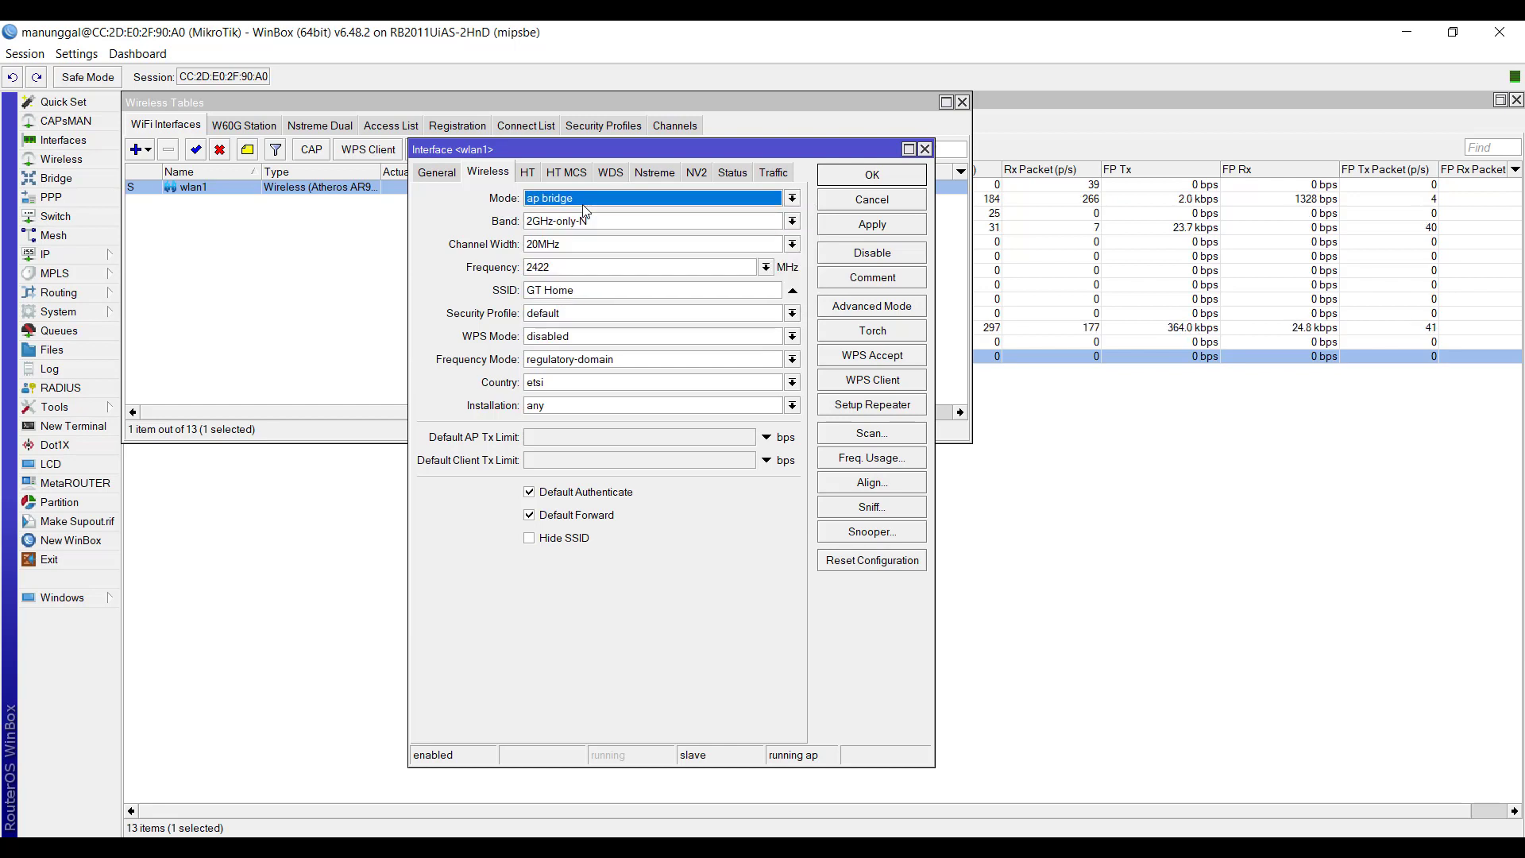
{"action": "left_click", "coordinate": [583, 205]}
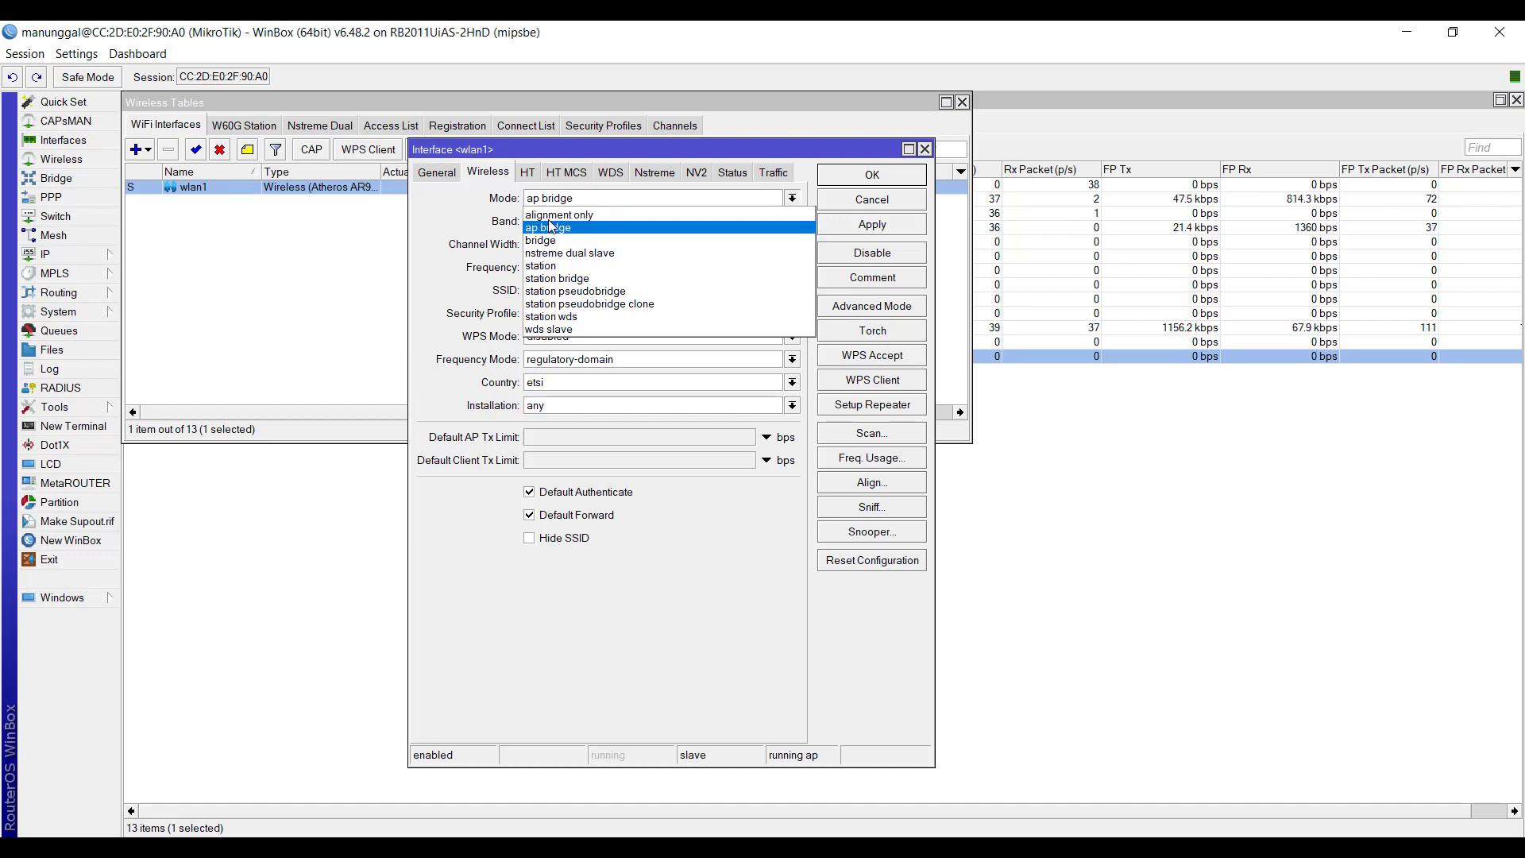
{"action": "left_click", "coordinate": [554, 218]}
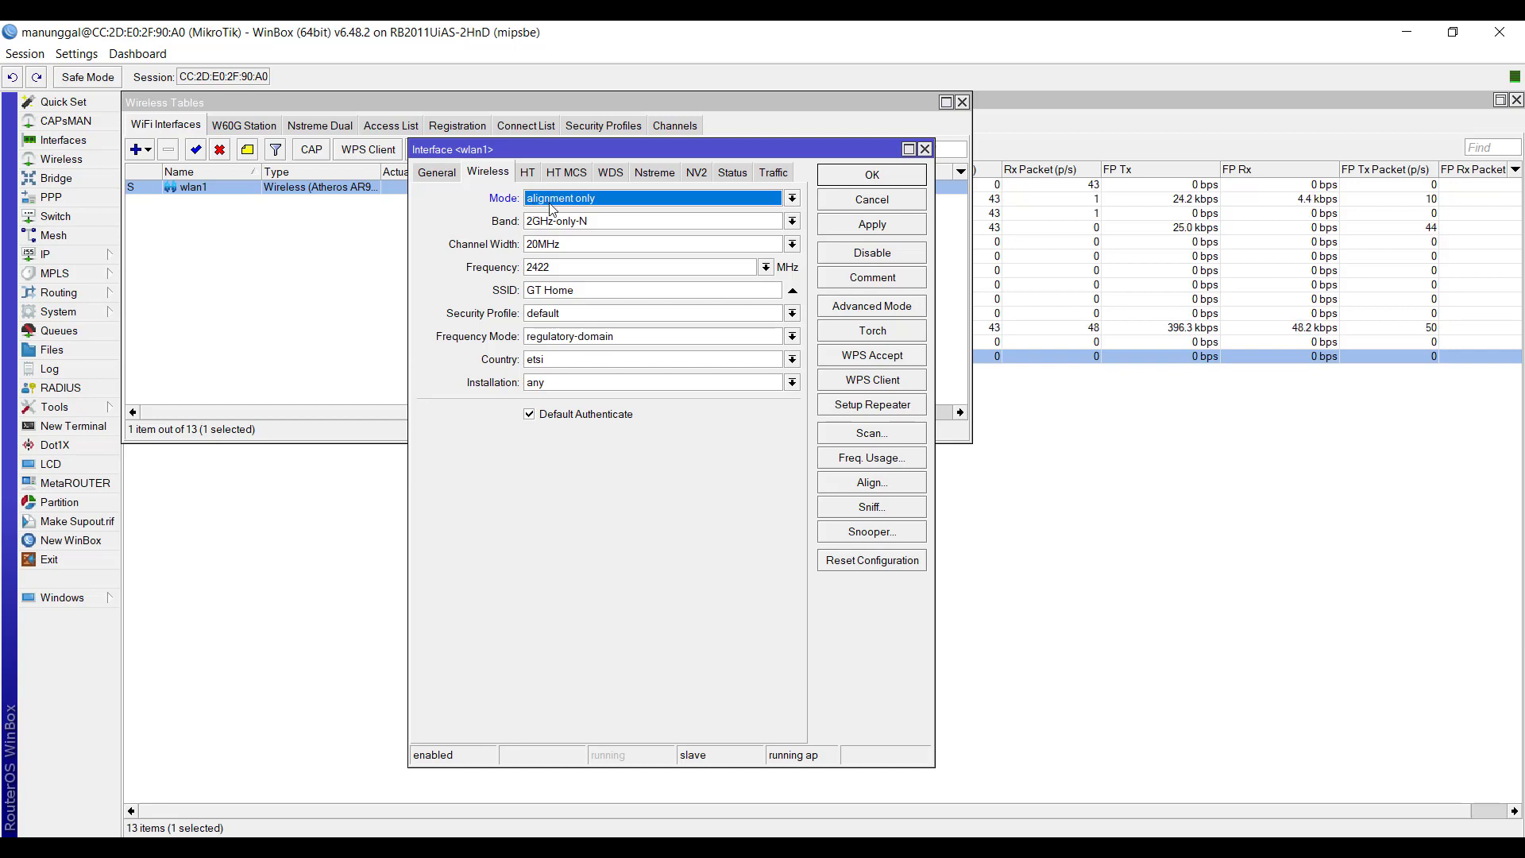
{"action": "left_click", "coordinate": [550, 204]}
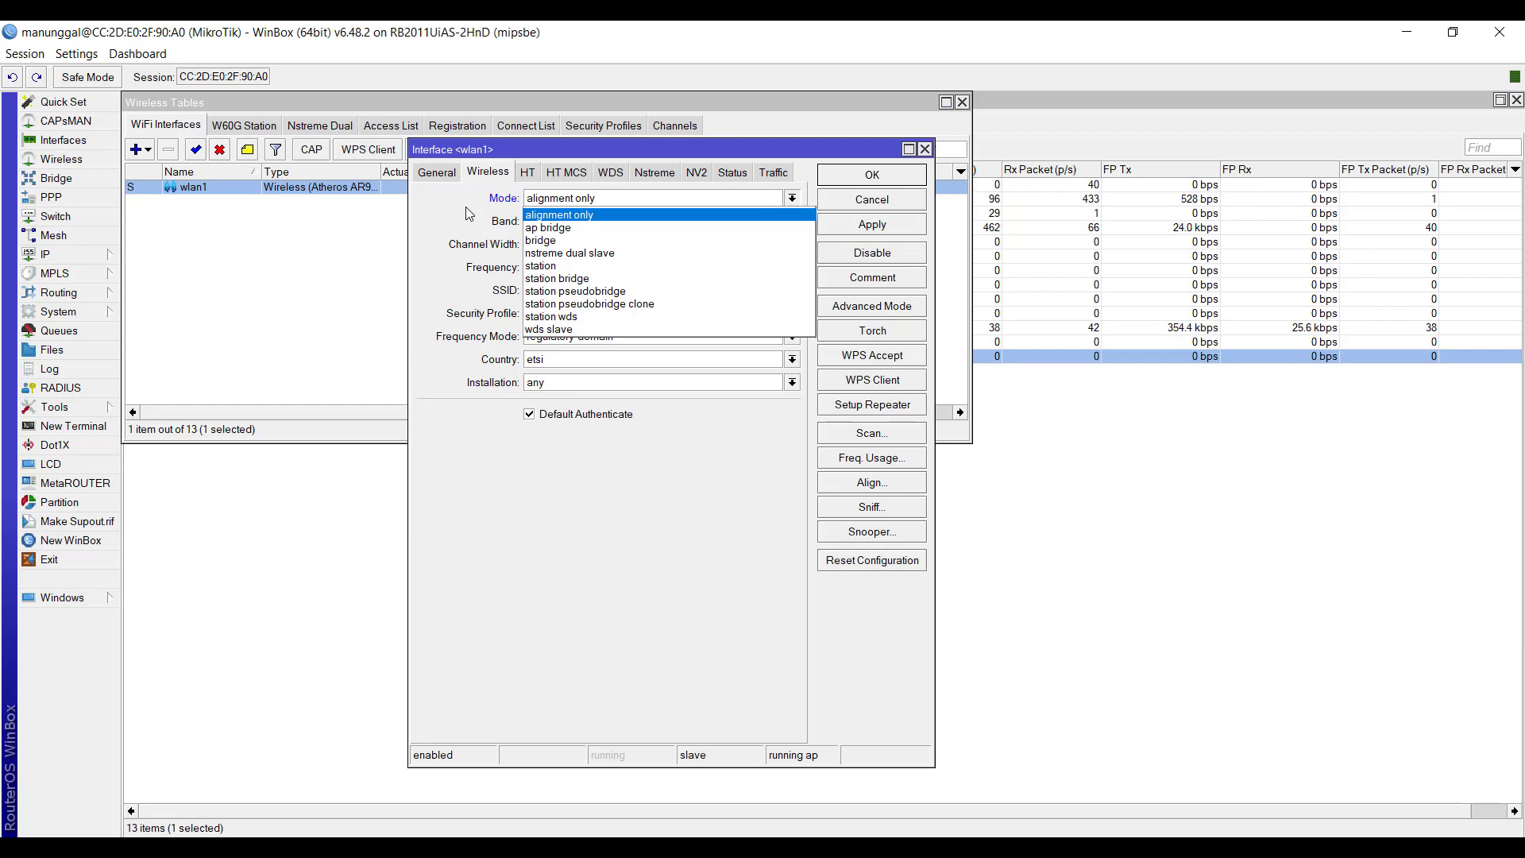
{"action": "left_click", "coordinate": [560, 215]}
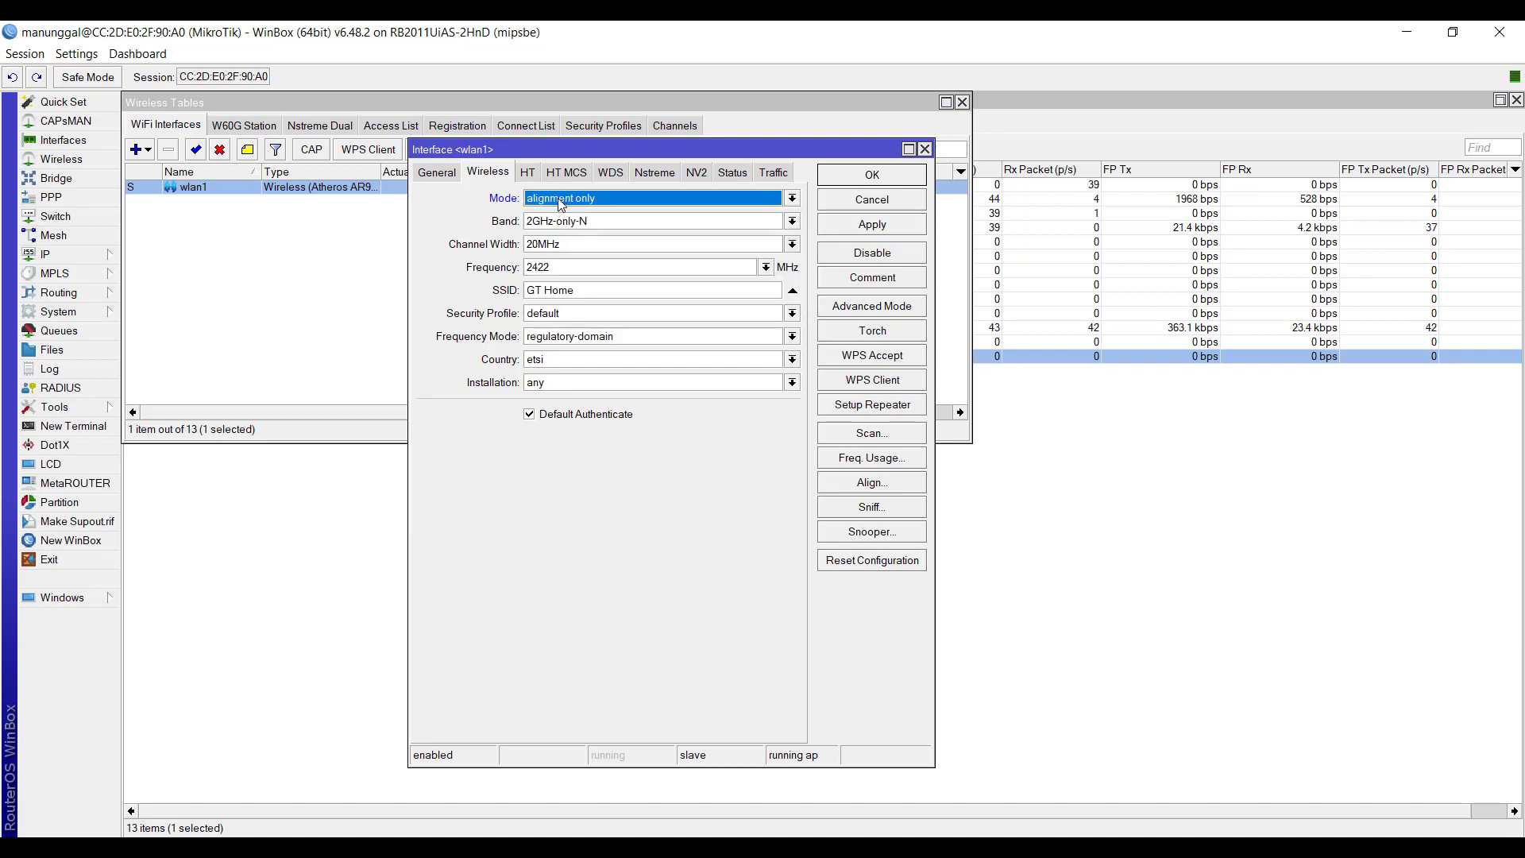
{"action": "left_click", "coordinate": [559, 200]}
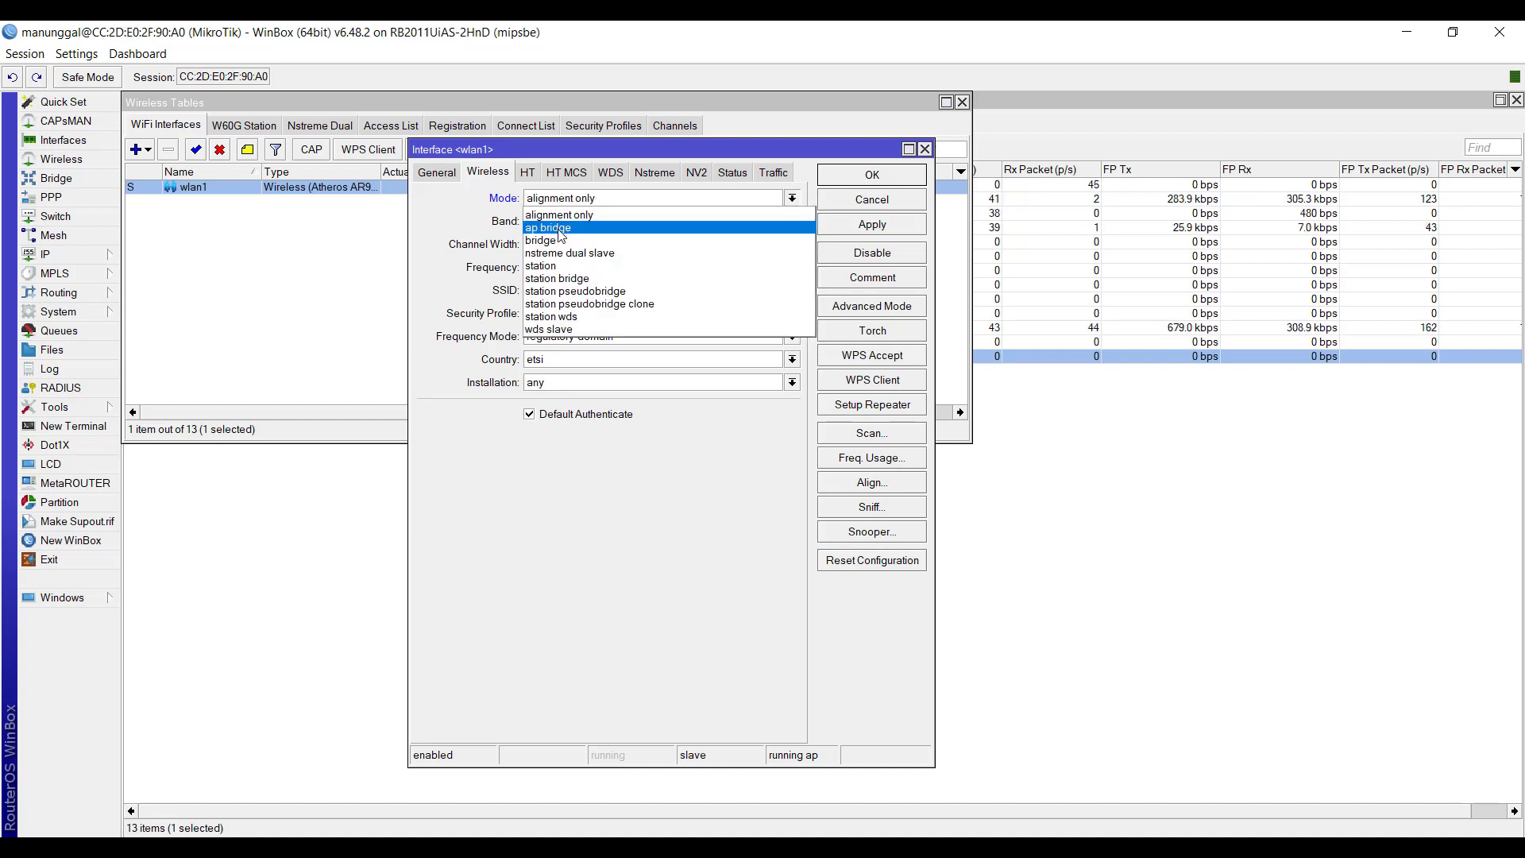
{"action": "left_click", "coordinate": [562, 228]}
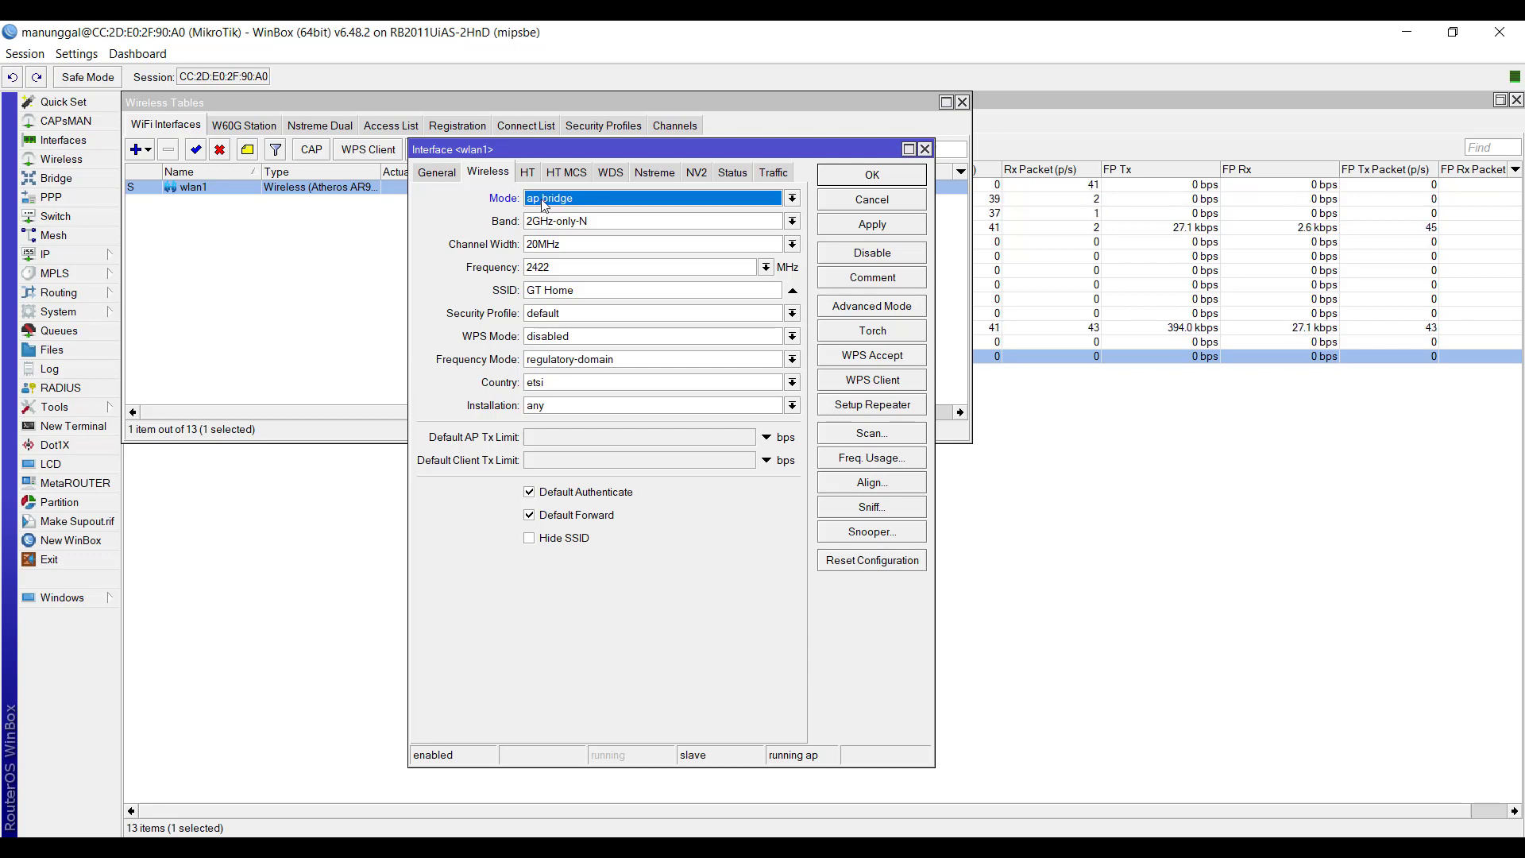
- Switch wlan1's wireless mode between bridge and ap bridge to compare them, ending on bridge
{"action": "left_click", "coordinate": [544, 205]}
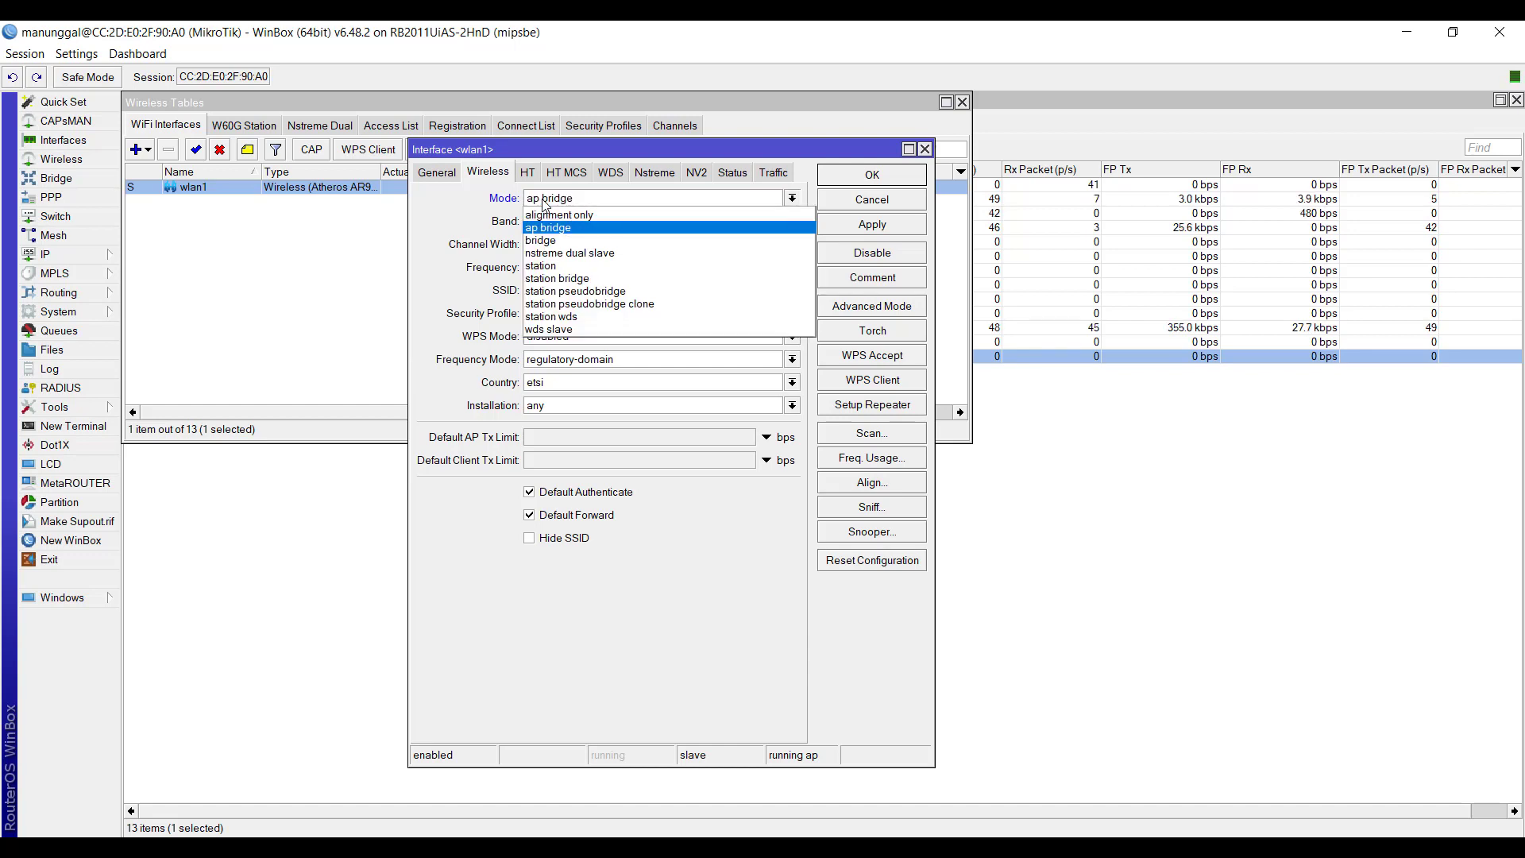
{"action": "left_click", "coordinate": [545, 240]}
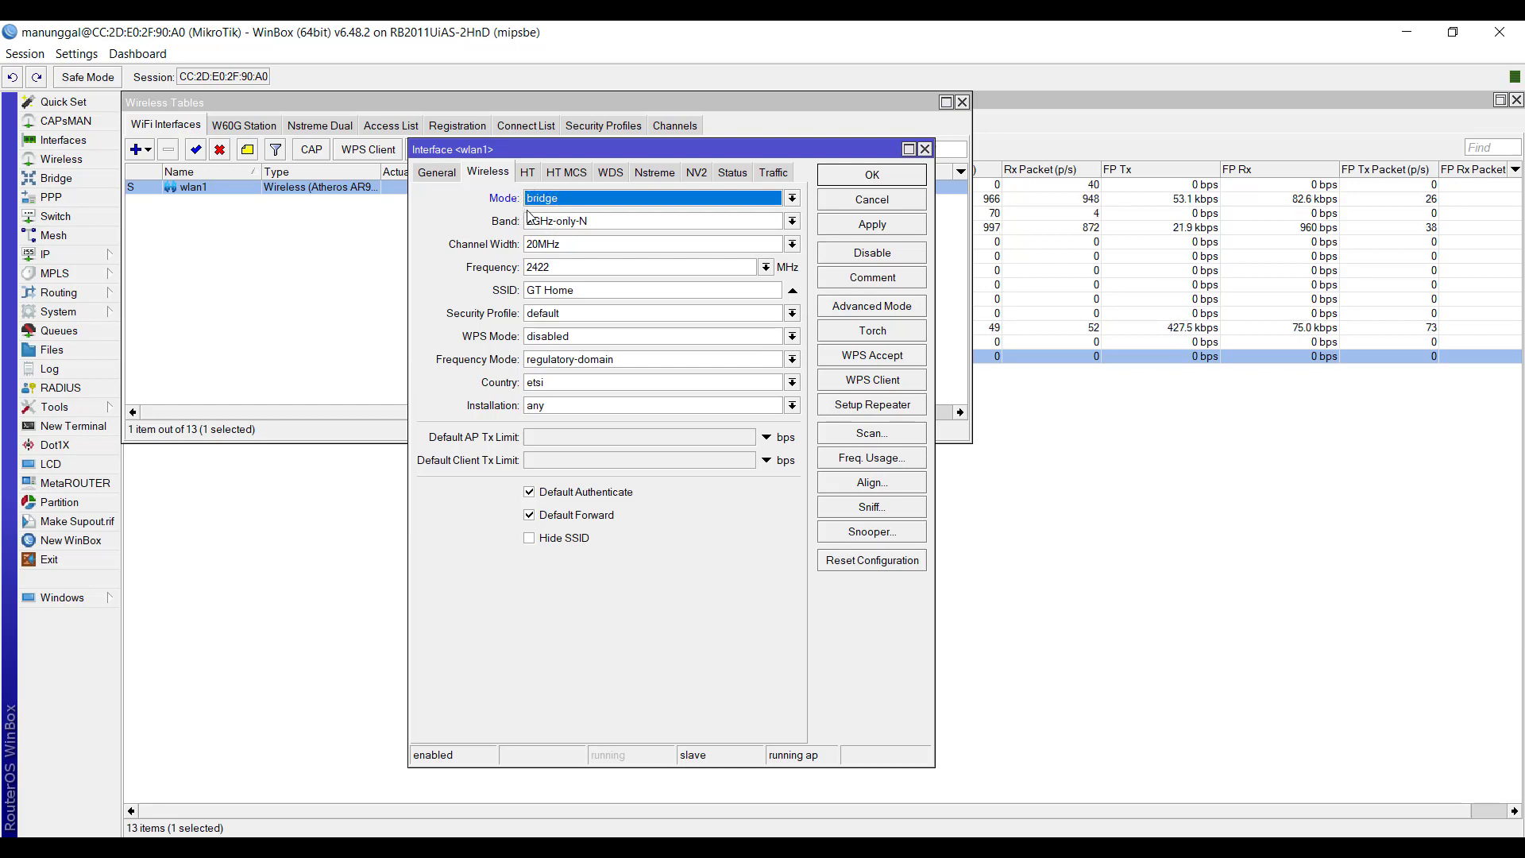
{"action": "left_click", "coordinate": [539, 203]}
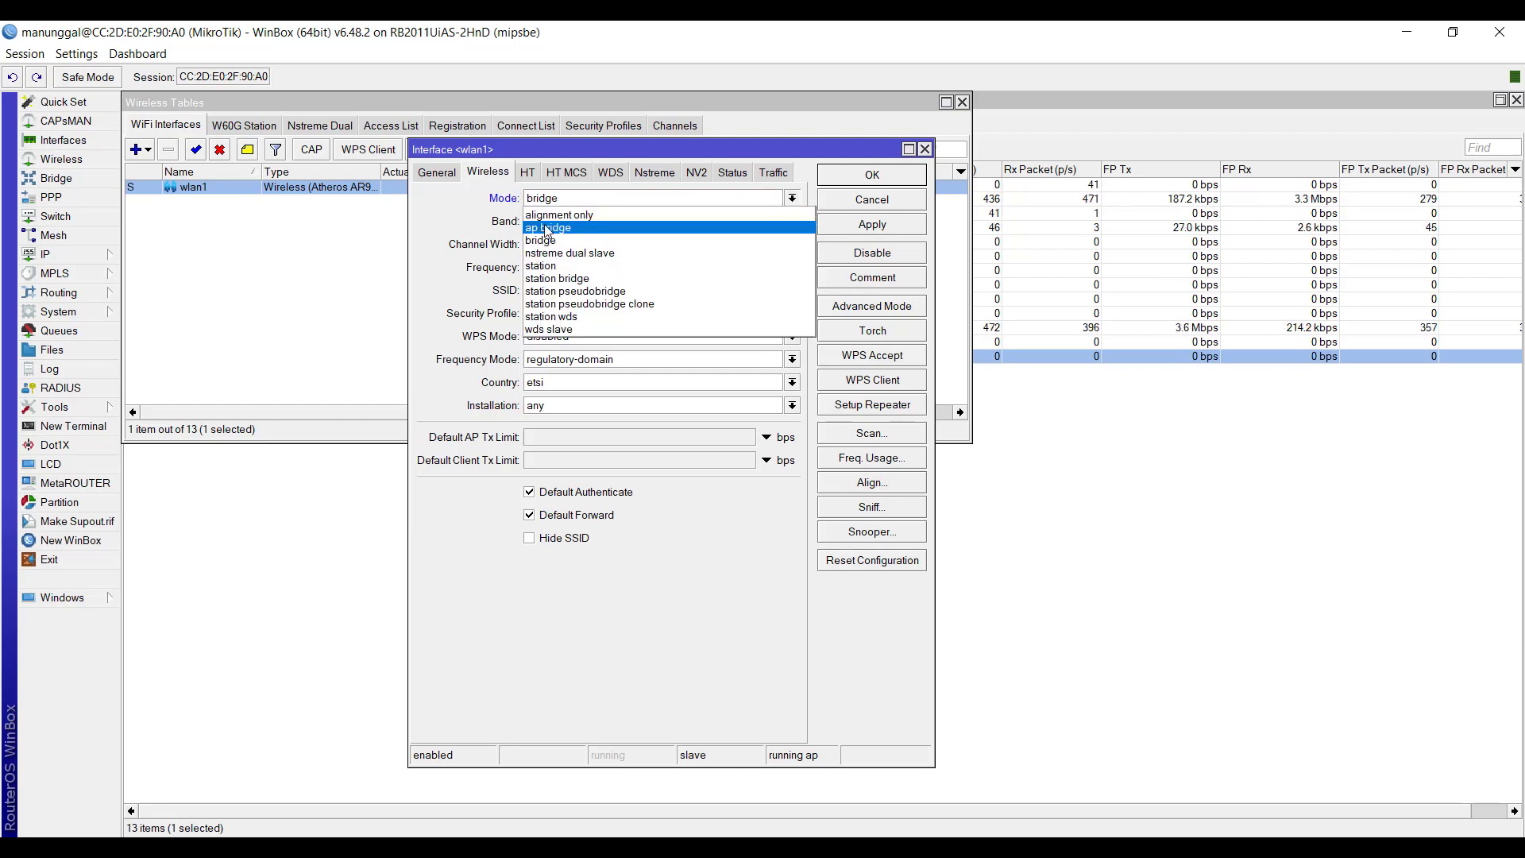
{"action": "left_click", "coordinate": [553, 227]}
{"action": "left_click", "coordinate": [553, 203]}
{"action": "left_click", "coordinate": [551, 239]}
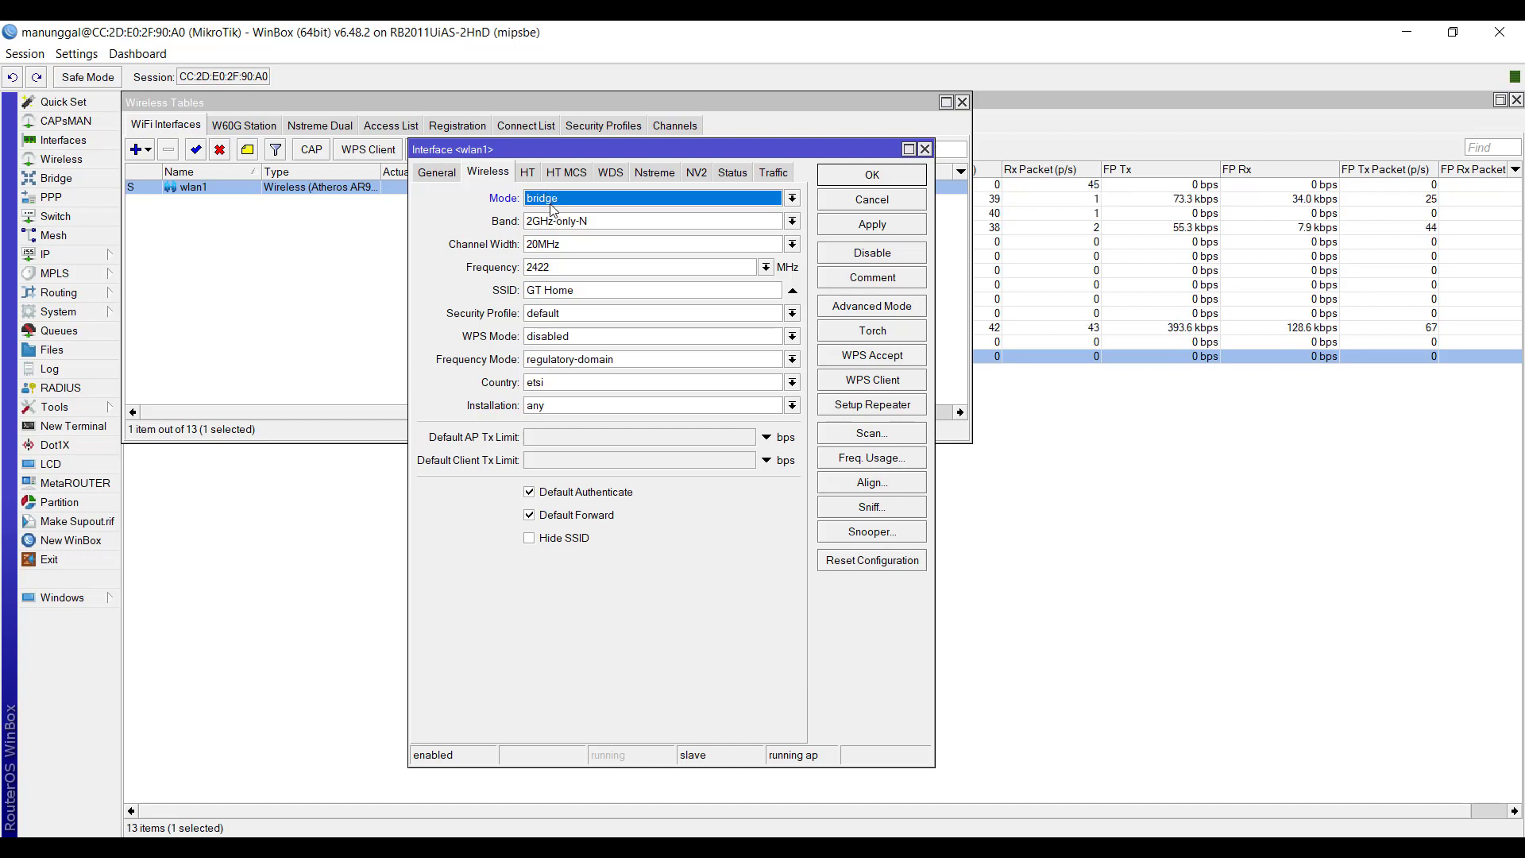
- Try nstreme dual slave as wlan1's wireless mode
{"action": "left_click", "coordinate": [551, 203]}
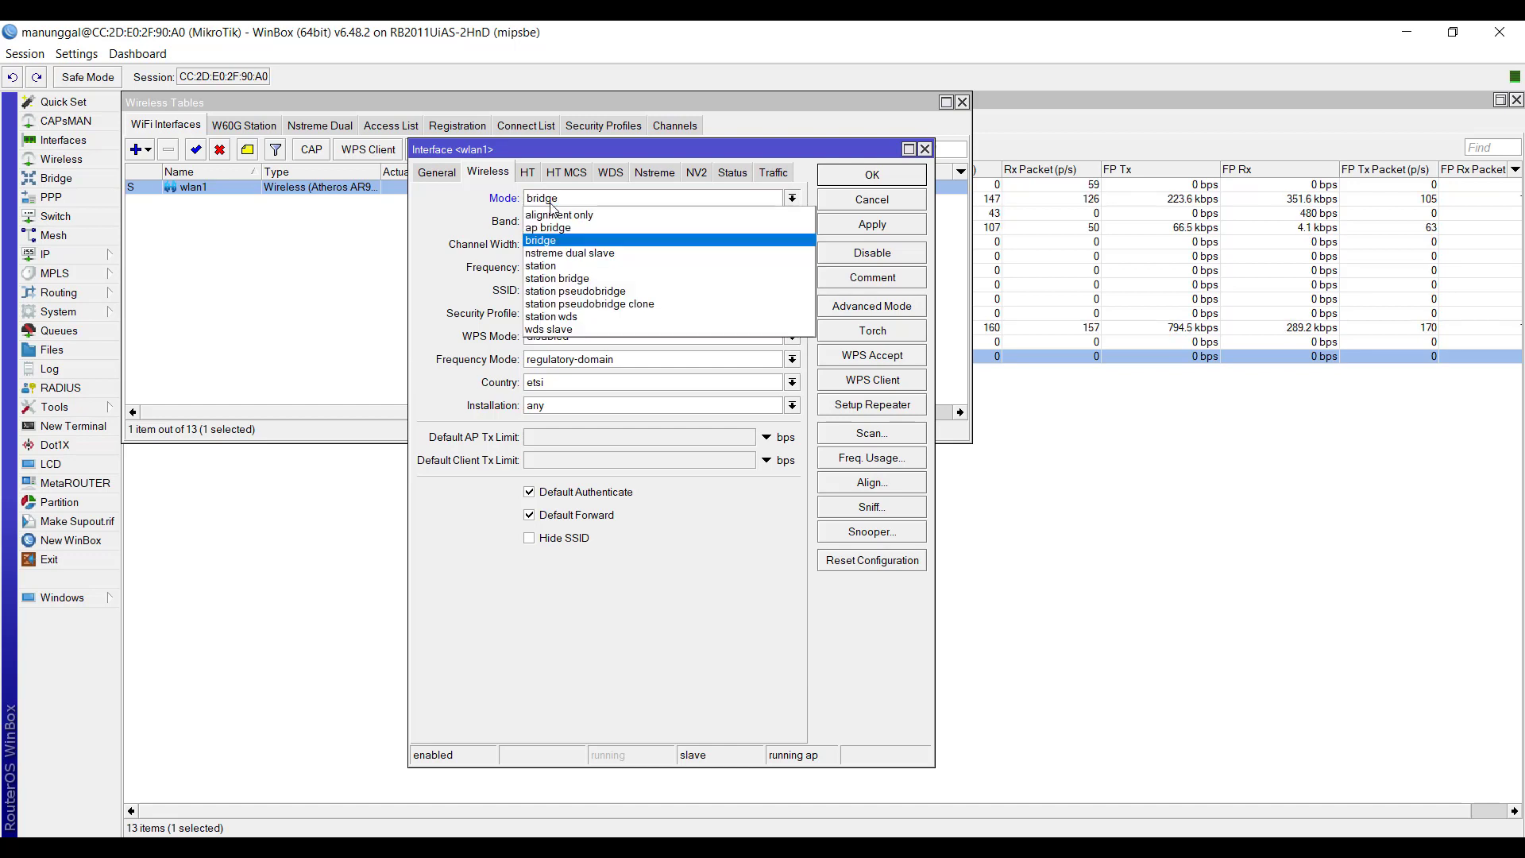
{"action": "left_click", "coordinate": [561, 255]}
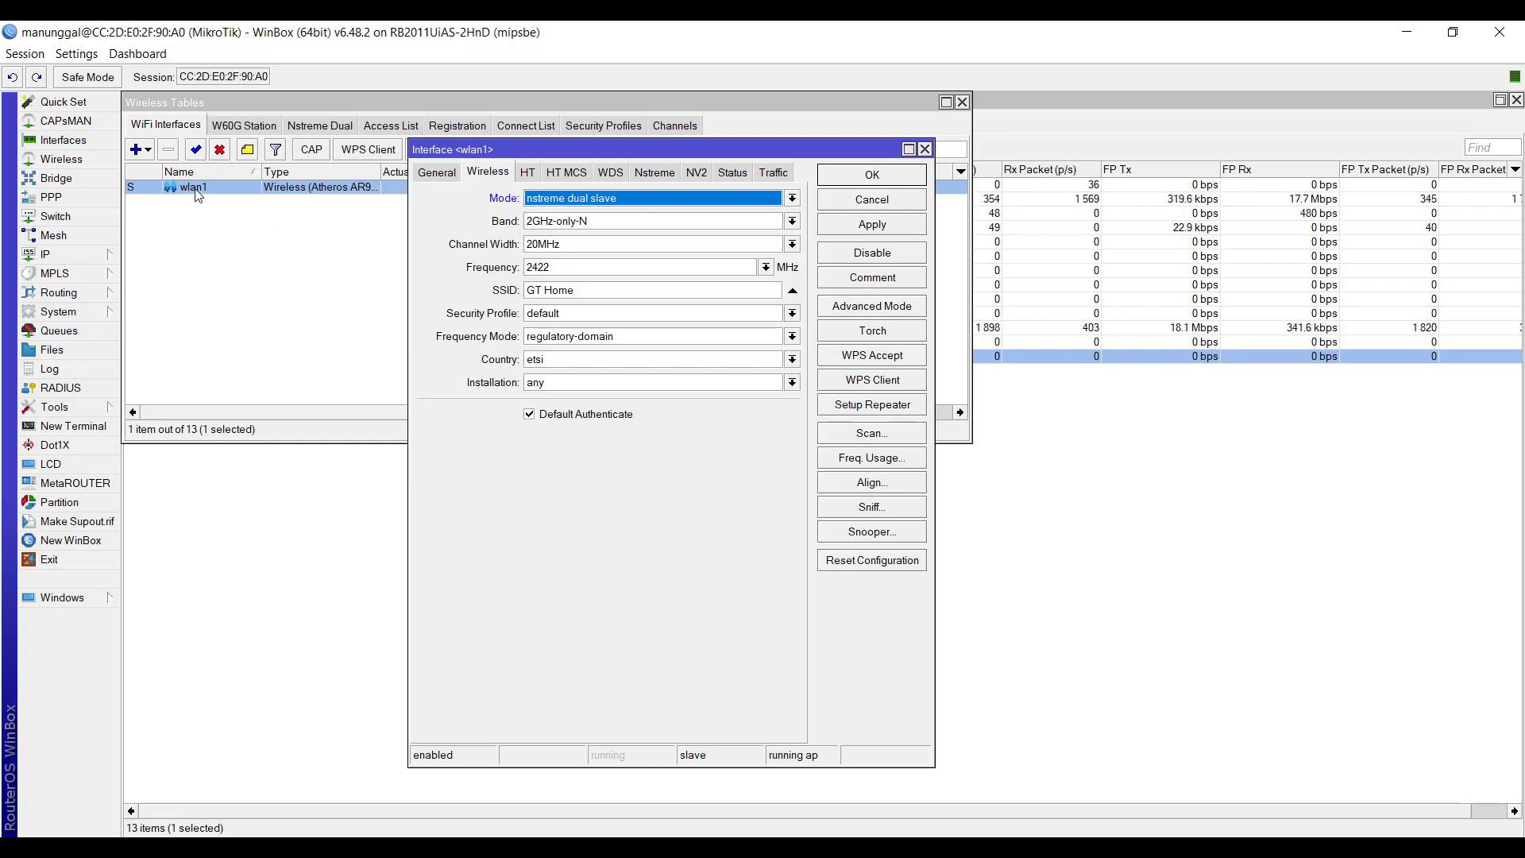
{"action": "left_click", "coordinate": [588, 200]}
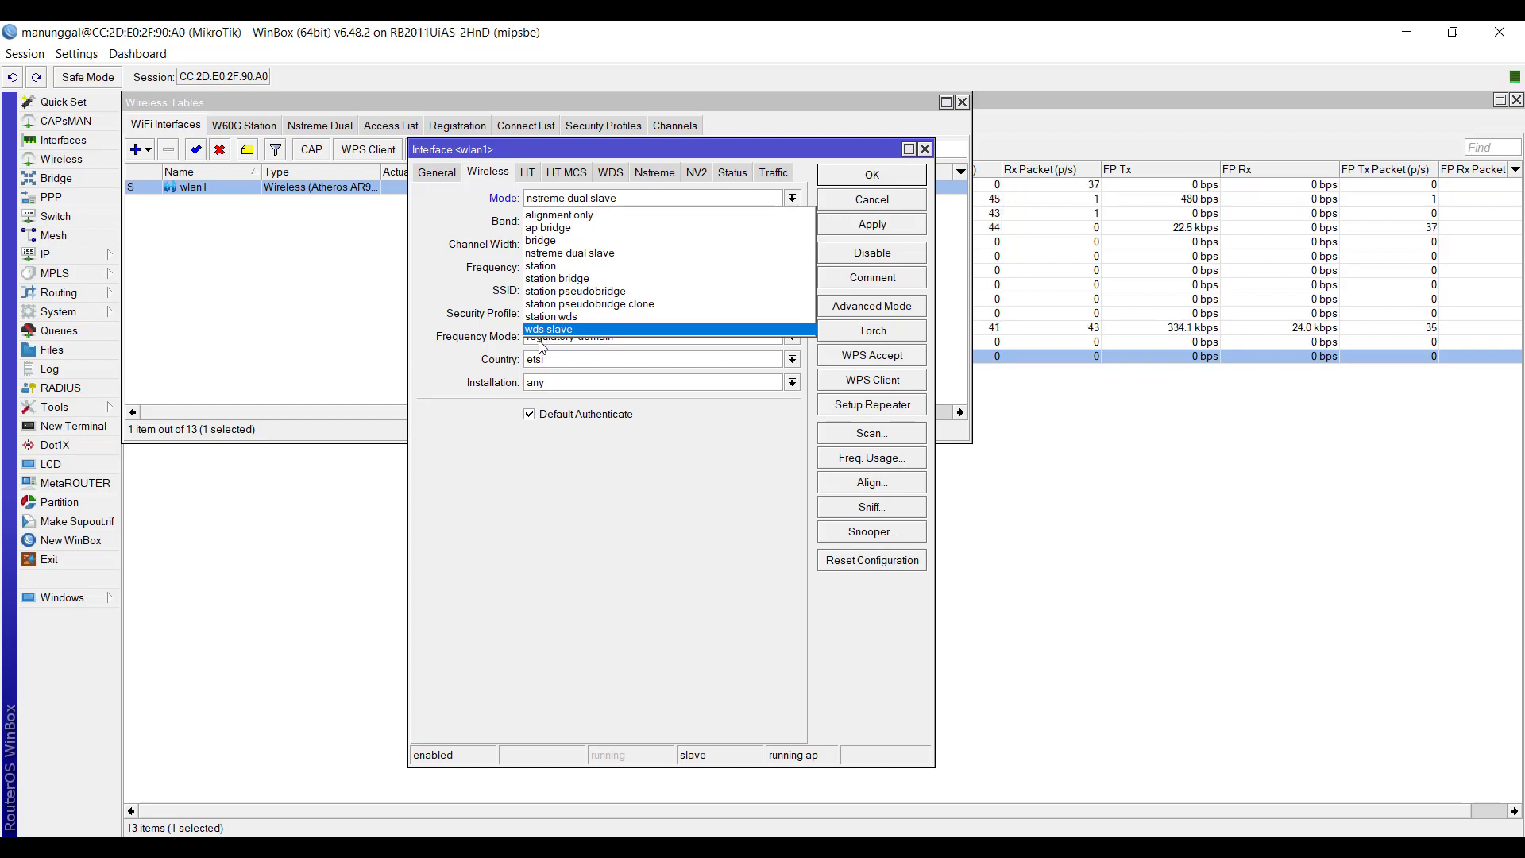
{"action": "left_click", "coordinate": [584, 252]}
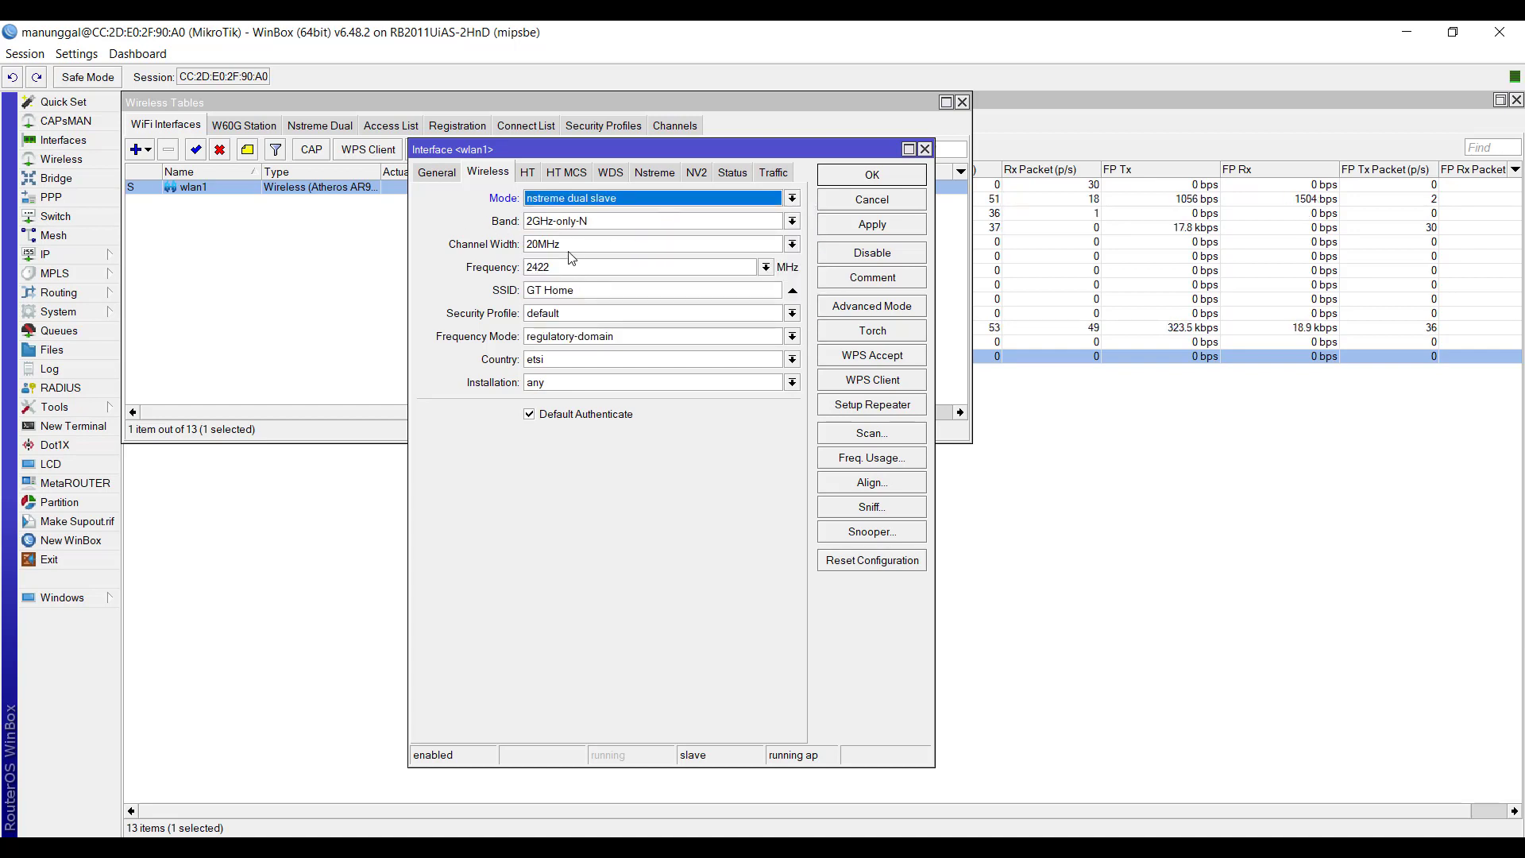
- Check the band options offered for wlan1 and set its wireless mode back to ap bridge
{"action": "left_click", "coordinate": [555, 225]}
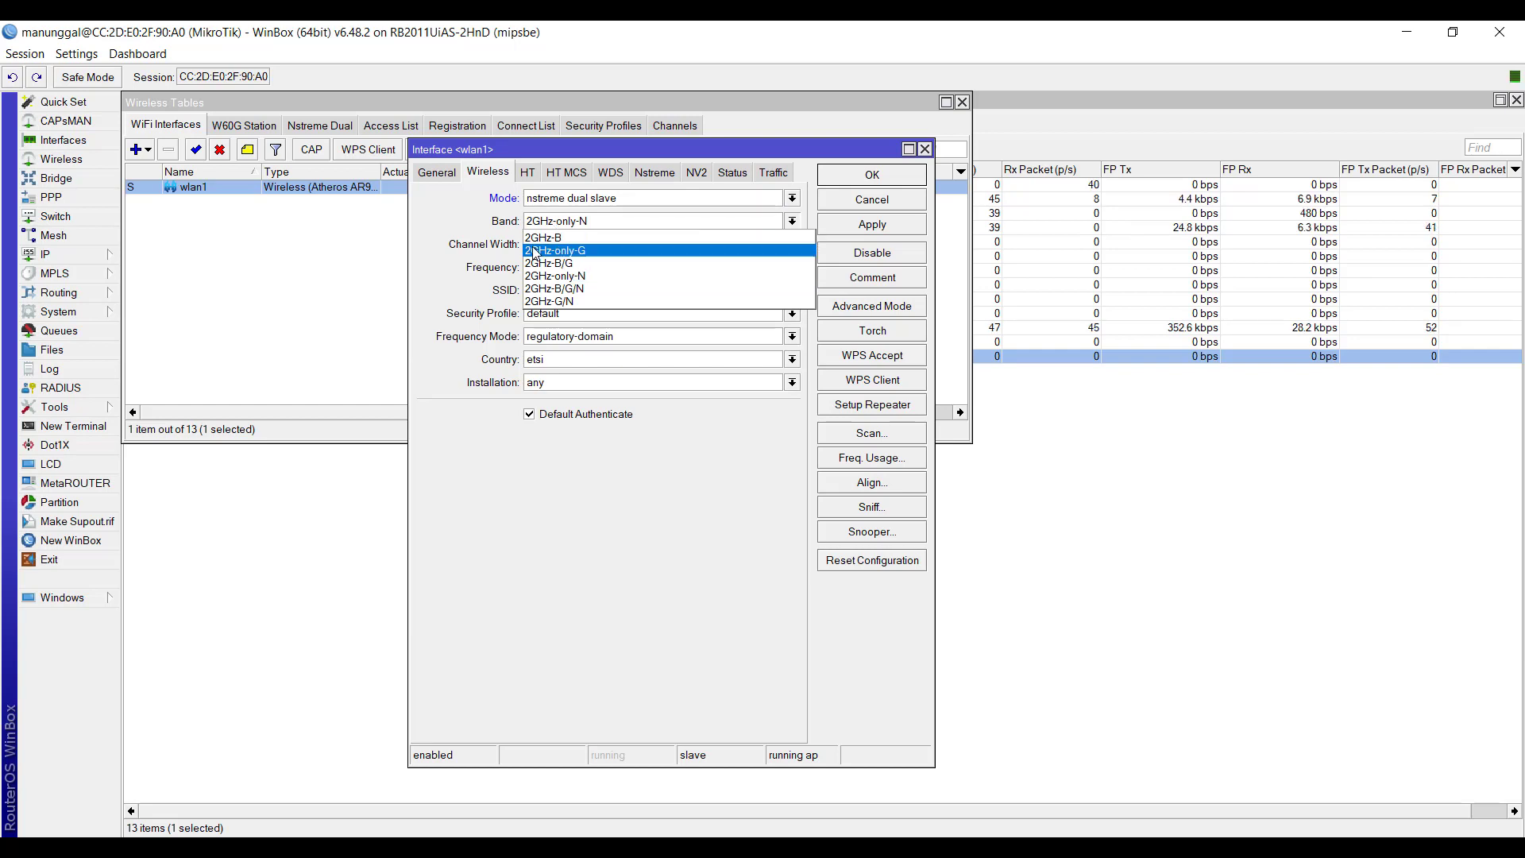
{"action": "left_click", "coordinate": [554, 224]}
{"action": "left_click", "coordinate": [557, 199]}
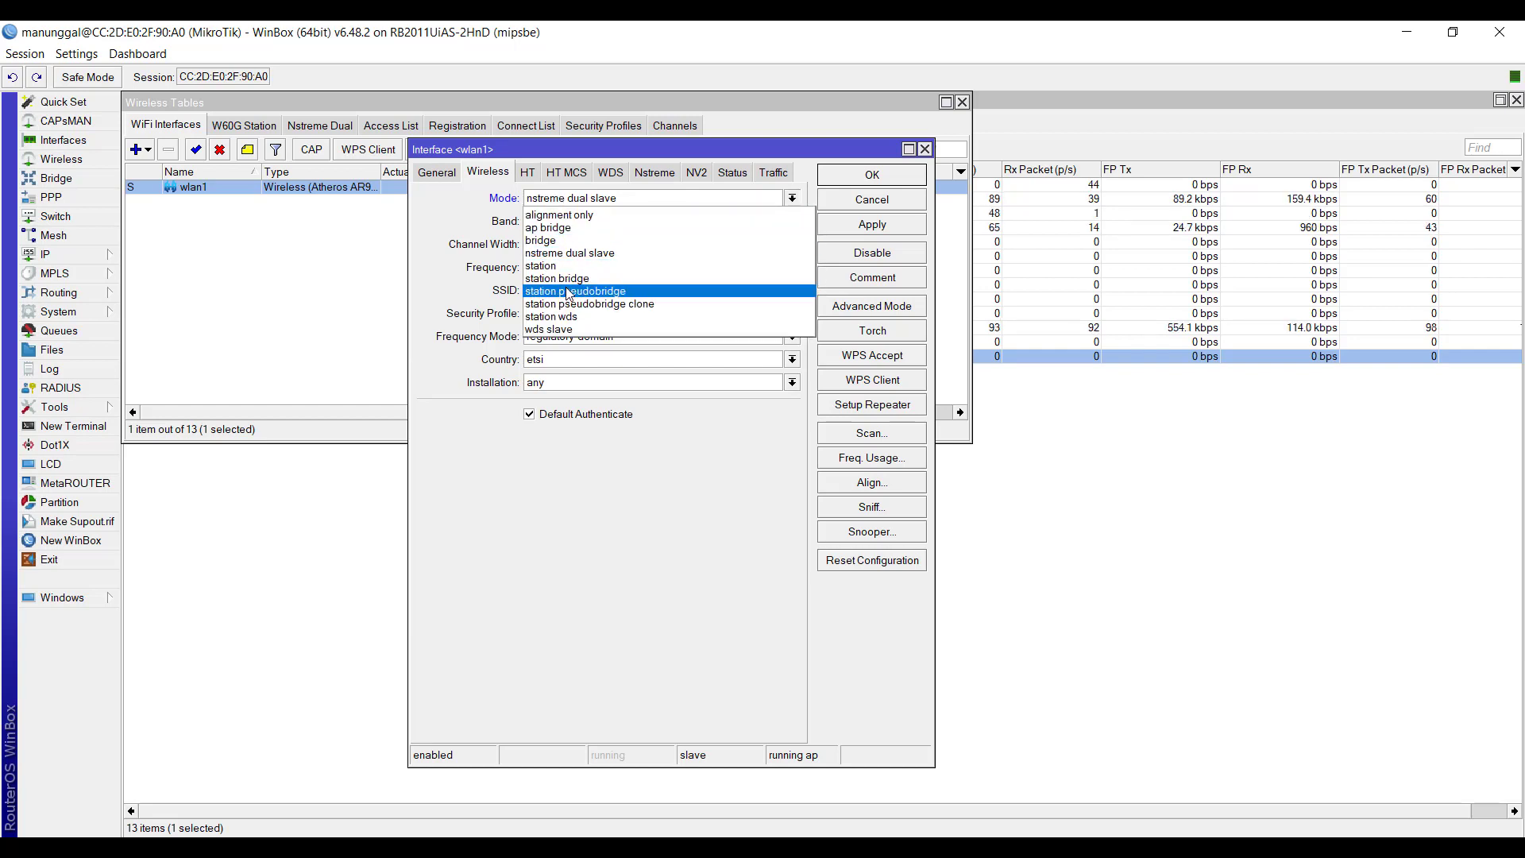
{"action": "left_click", "coordinate": [555, 228]}
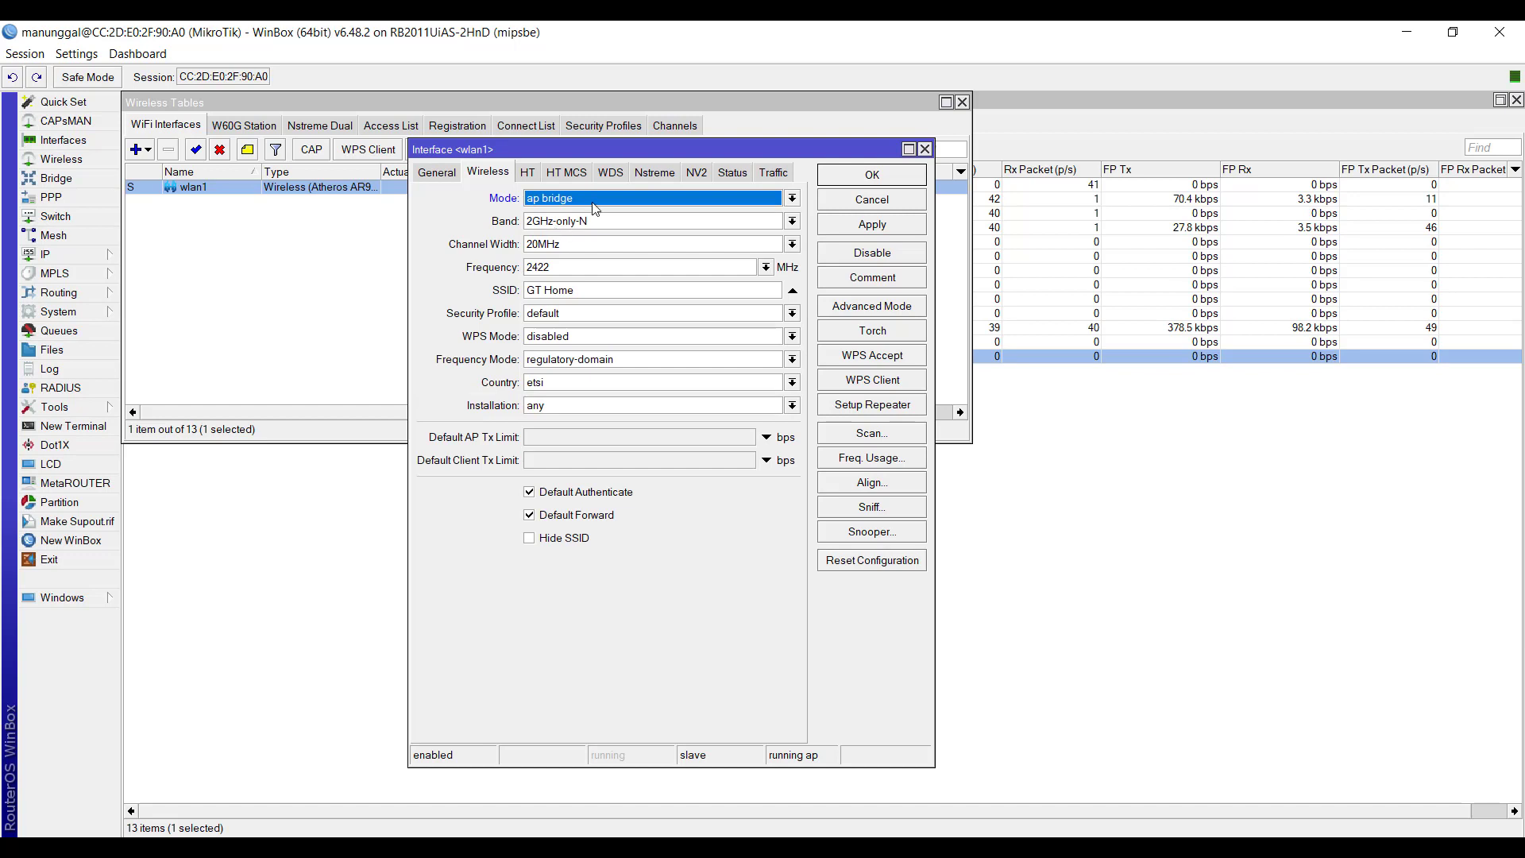
- Review the band options offered for wlan1 and keep 2GHz-only-N selected
{"action": "left_click", "coordinate": [547, 226]}
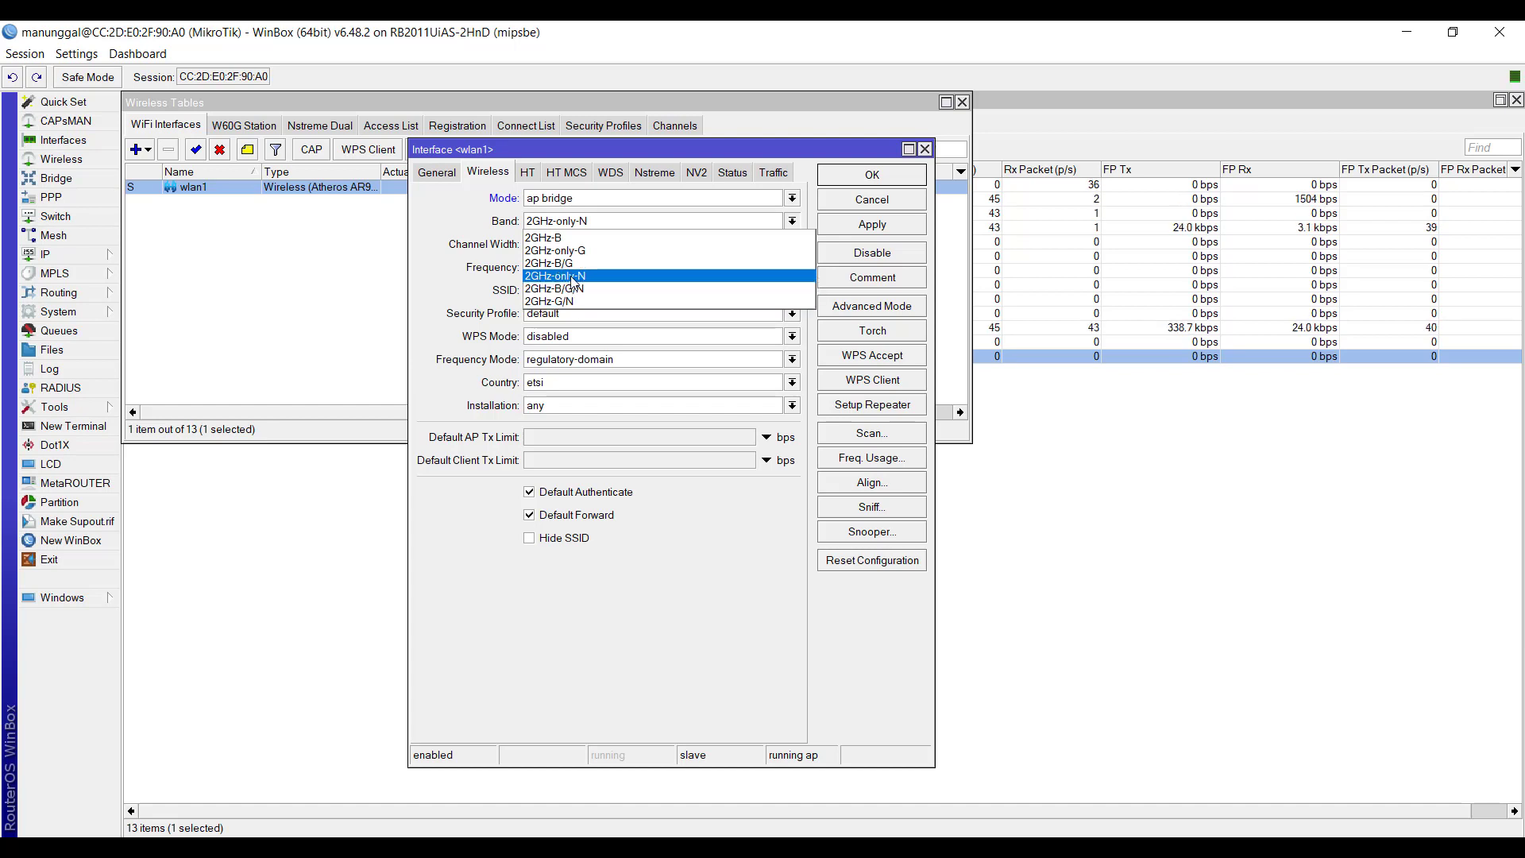
{"action": "left_click", "coordinate": [572, 276]}
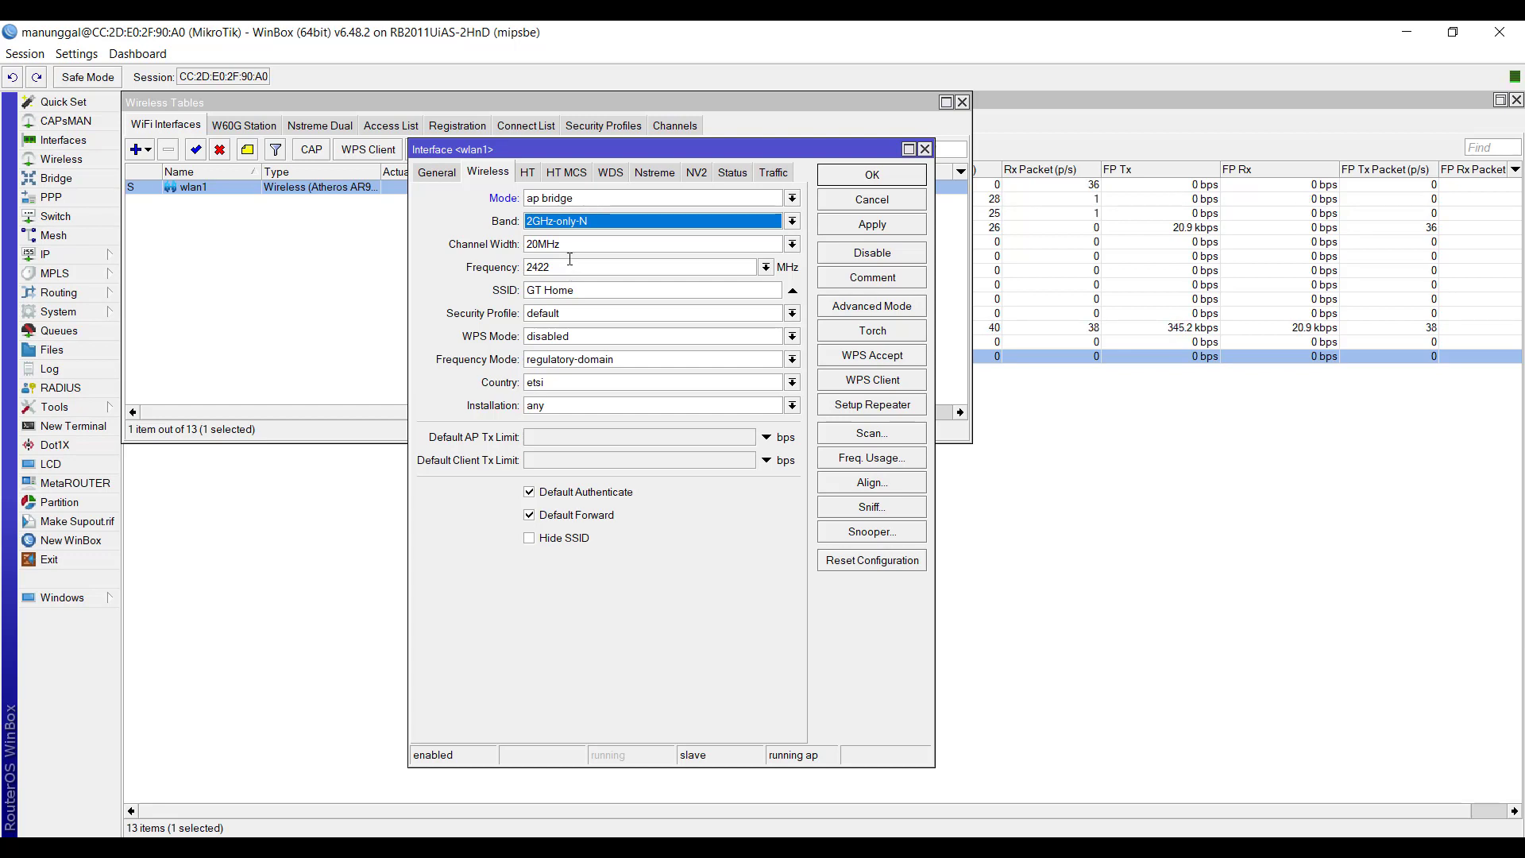
{"action": "left_click", "coordinate": [577, 221]}
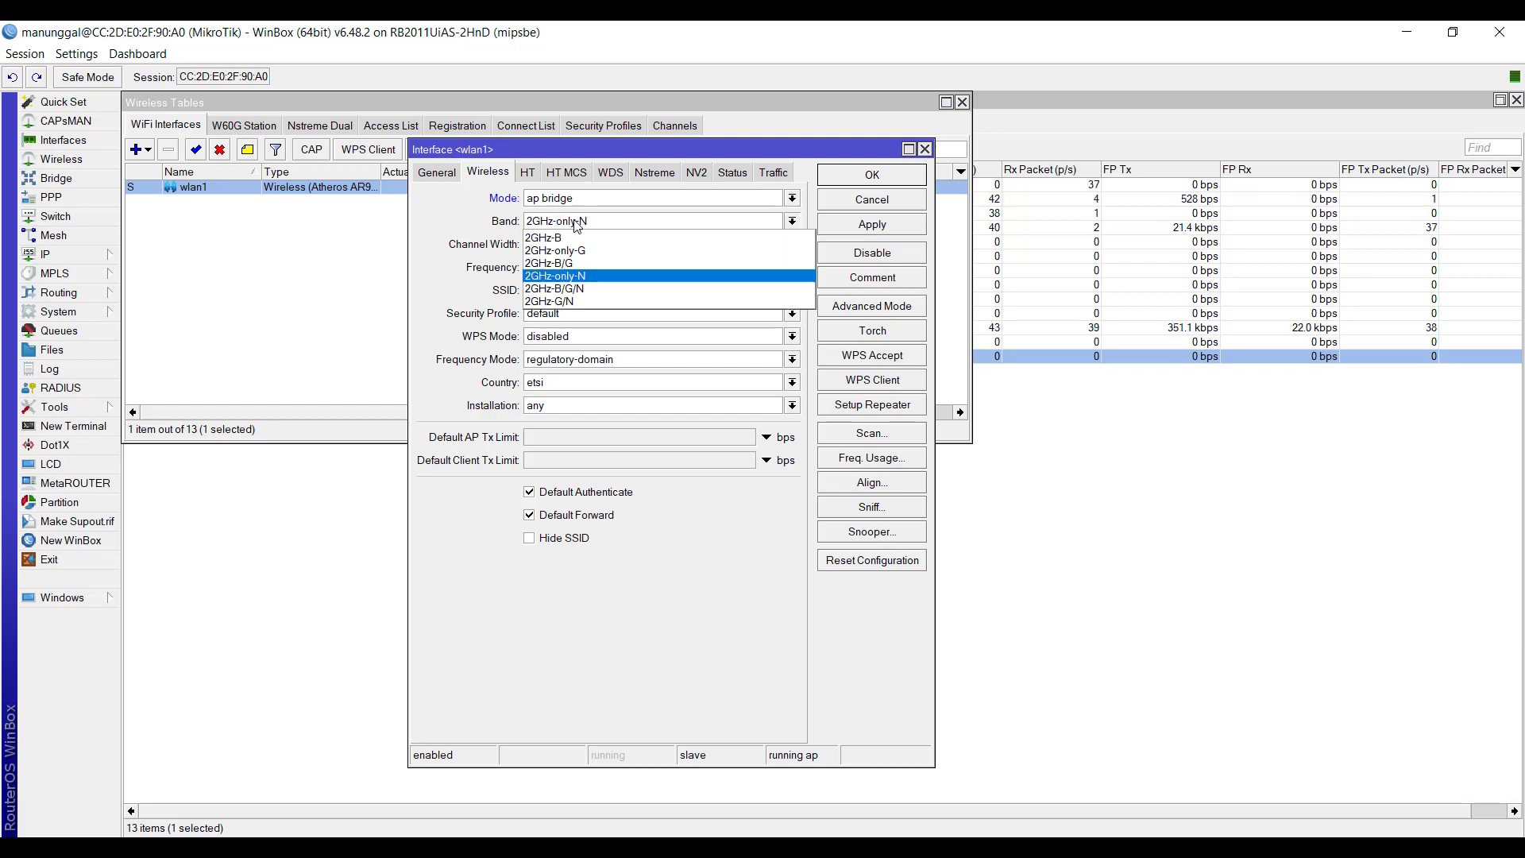
{"action": "left_click", "coordinate": [591, 282]}
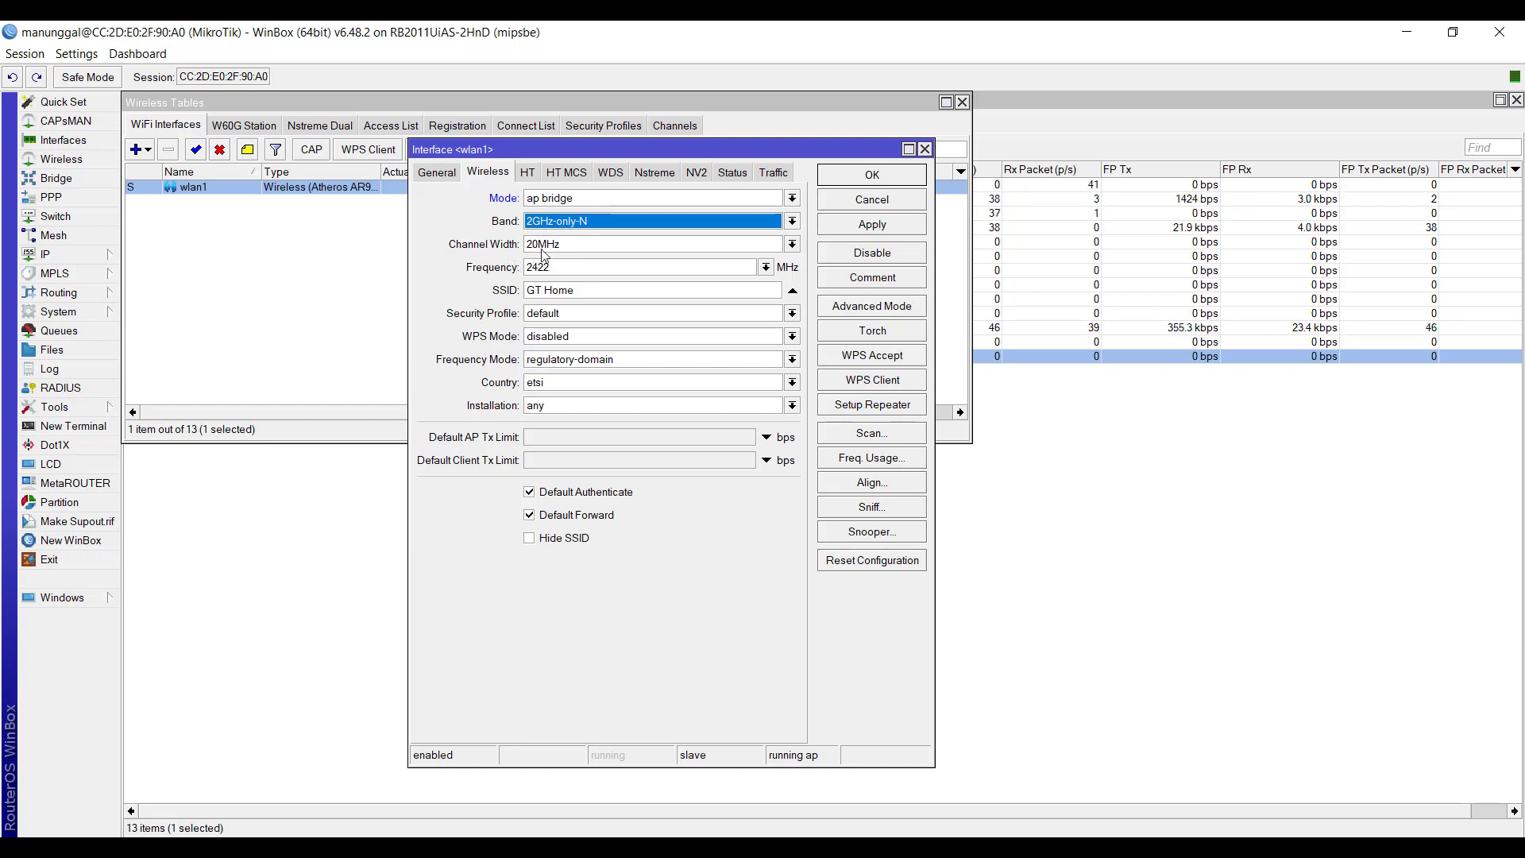
- Review the channel width options offered for wlan1 and keep 20MHz selected
{"action": "left_click", "coordinate": [557, 246]}
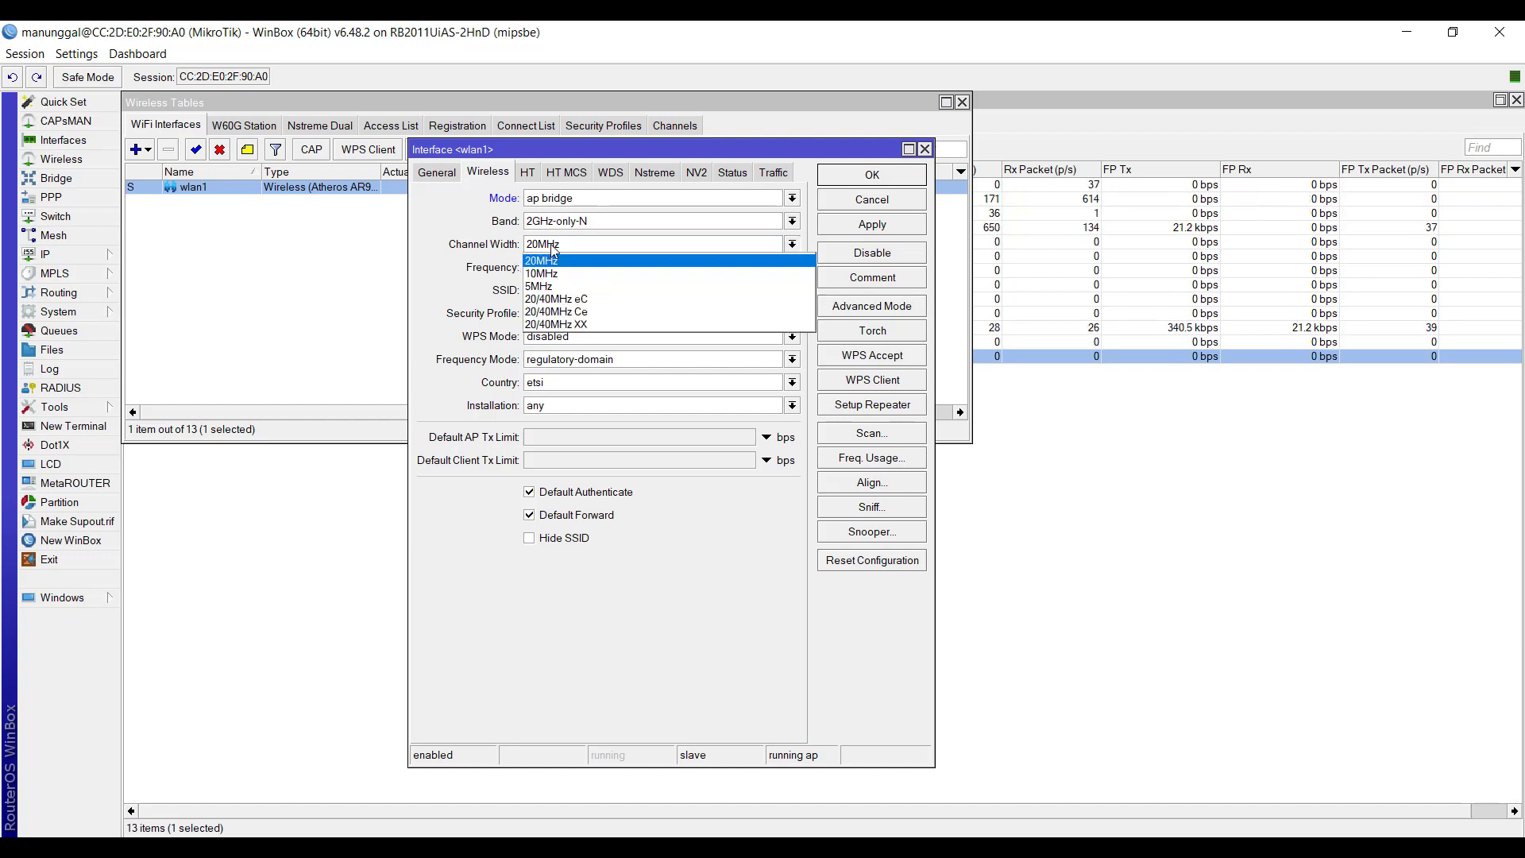
{"action": "left_click", "coordinate": [557, 261]}
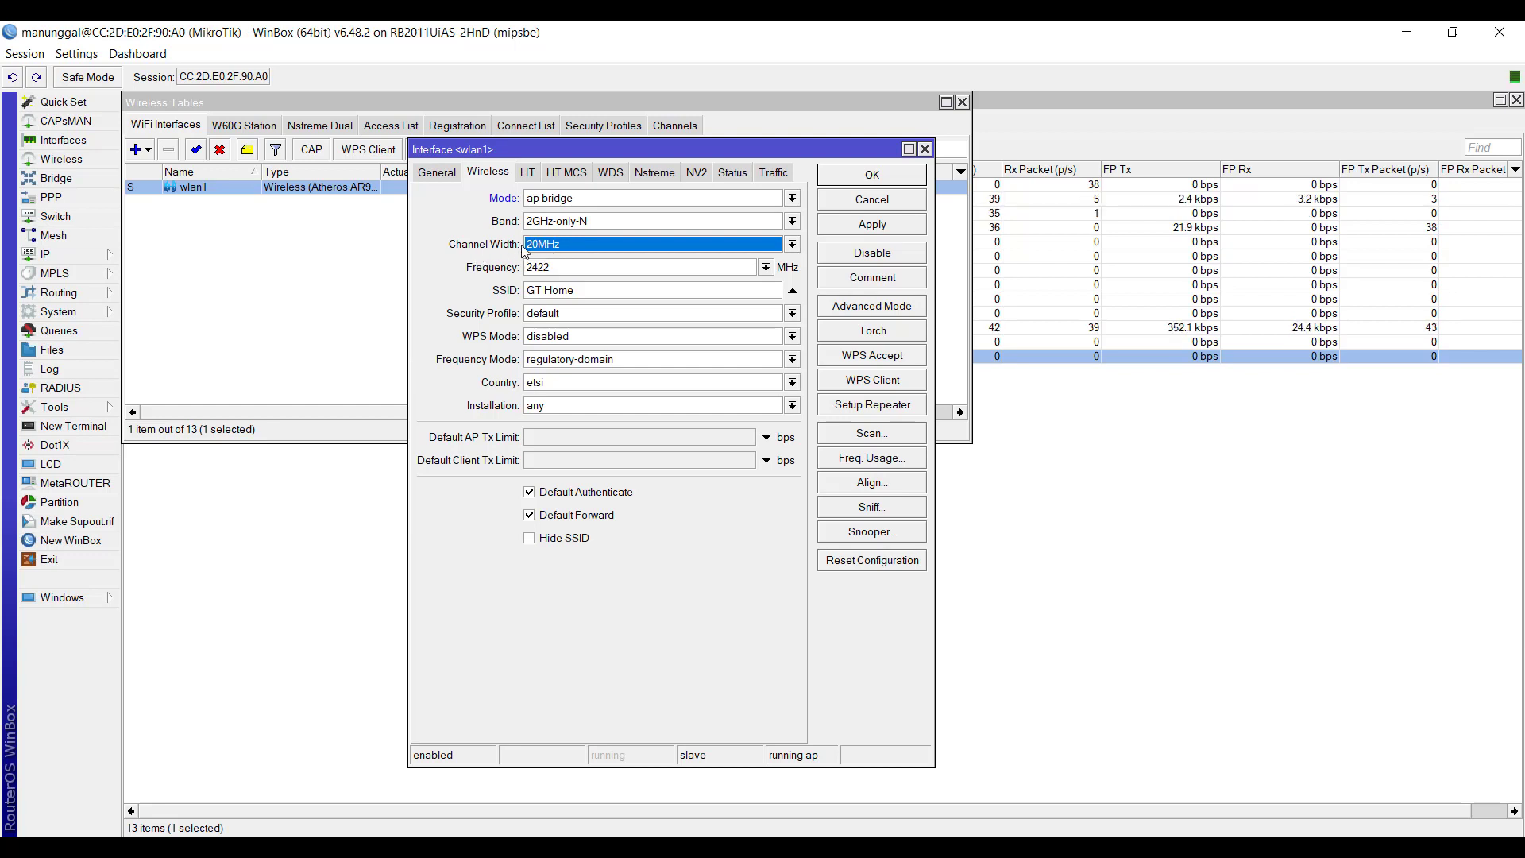
{"action": "left_click", "coordinate": [559, 246]}
{"action": "left_click", "coordinate": [557, 245]}
{"action": "left_click", "coordinate": [558, 247]}
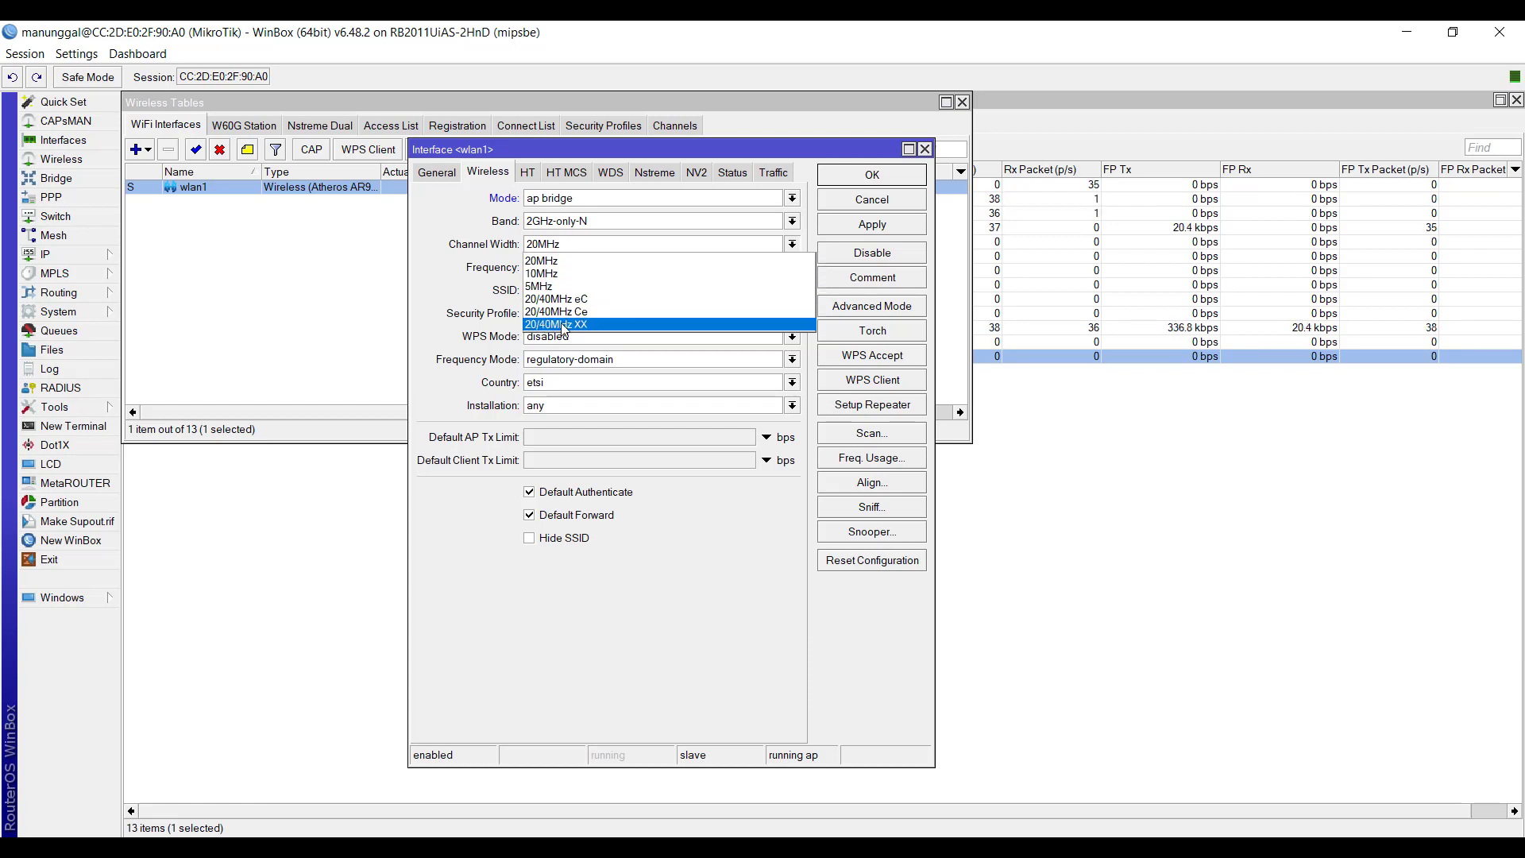
{"action": "left_click", "coordinate": [548, 260]}
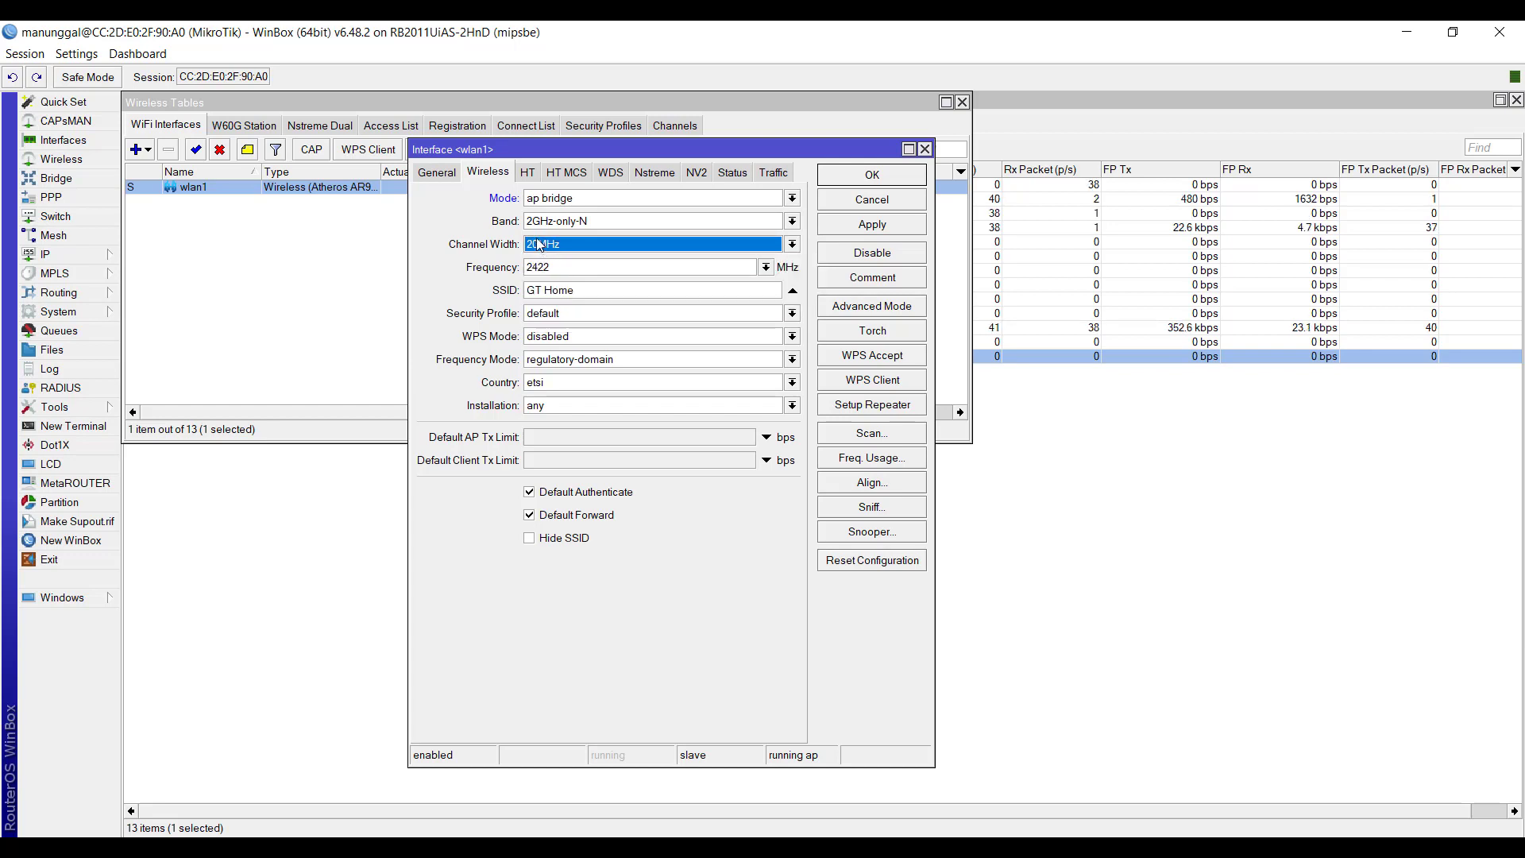
- Set wlan1's channel width to 20/40MHz eC and its frequency to 2462 MHz
{"action": "left_click", "coordinate": [540, 243]}
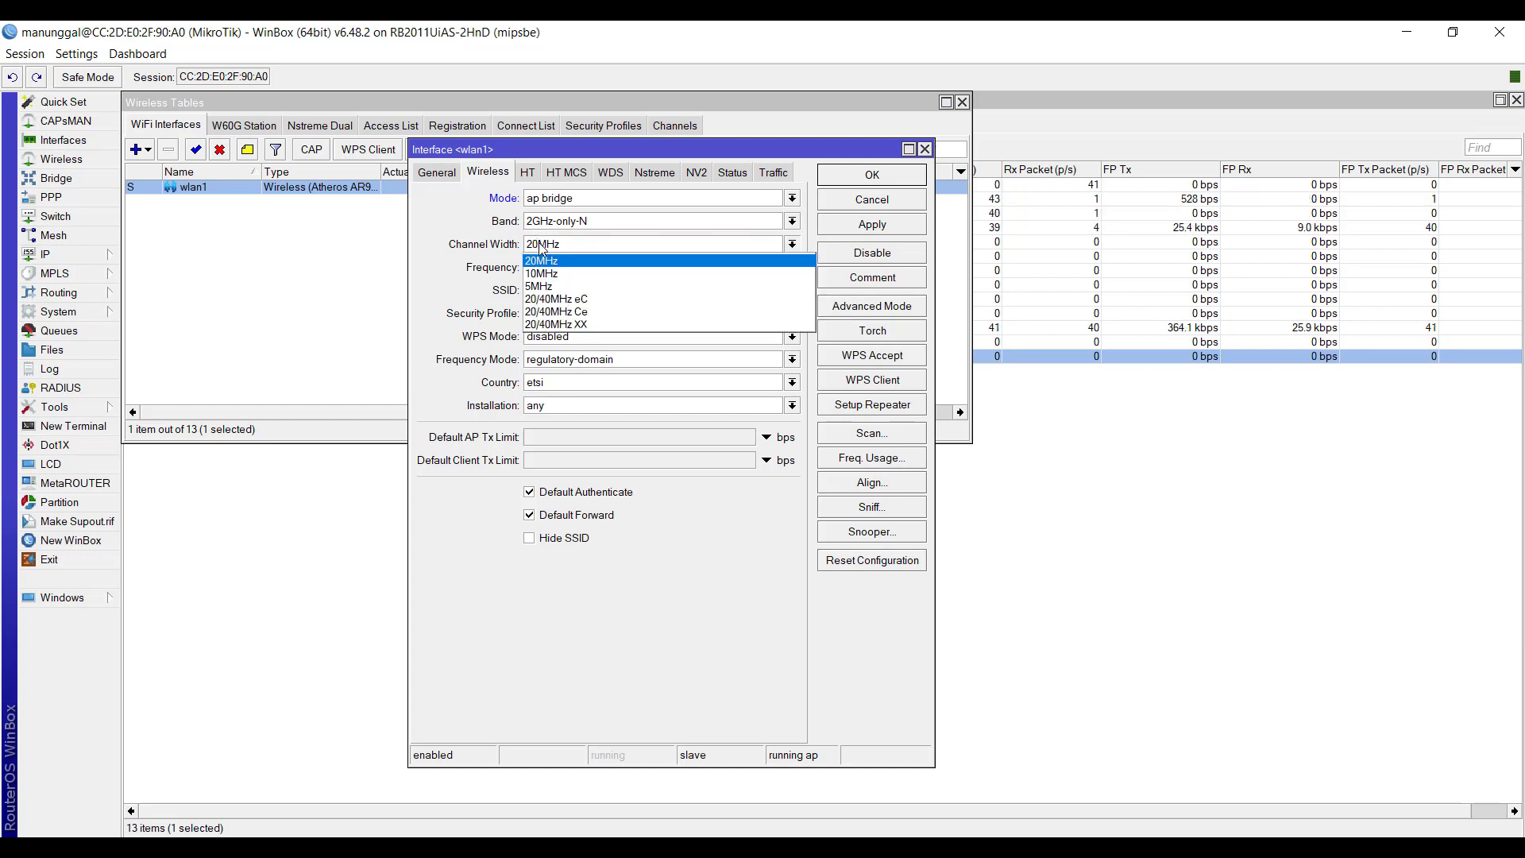
{"action": "left_click", "coordinate": [555, 302]}
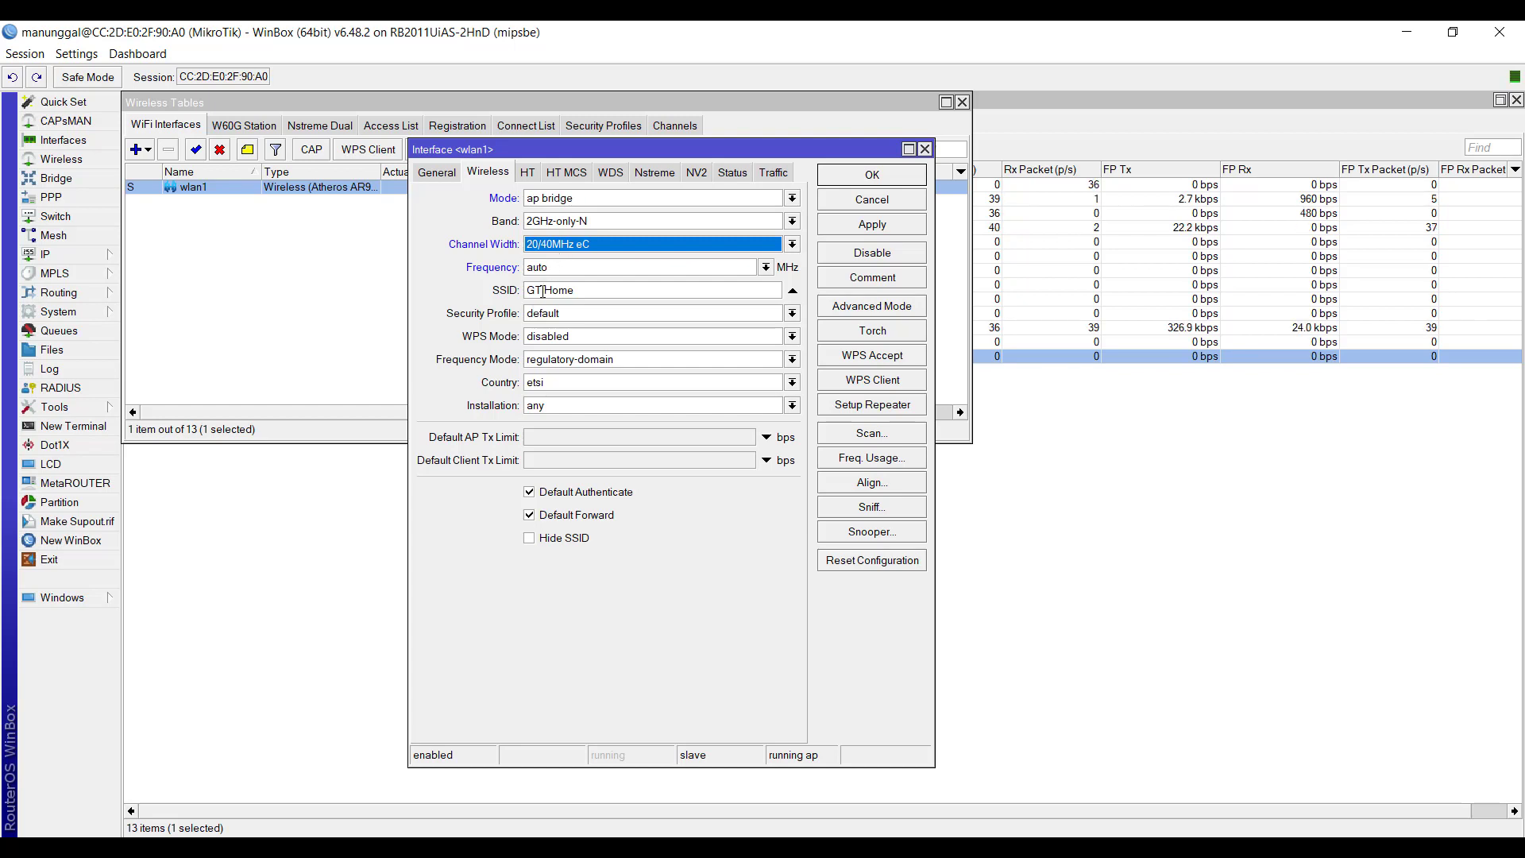
{"action": "left_click", "coordinate": [766, 270]}
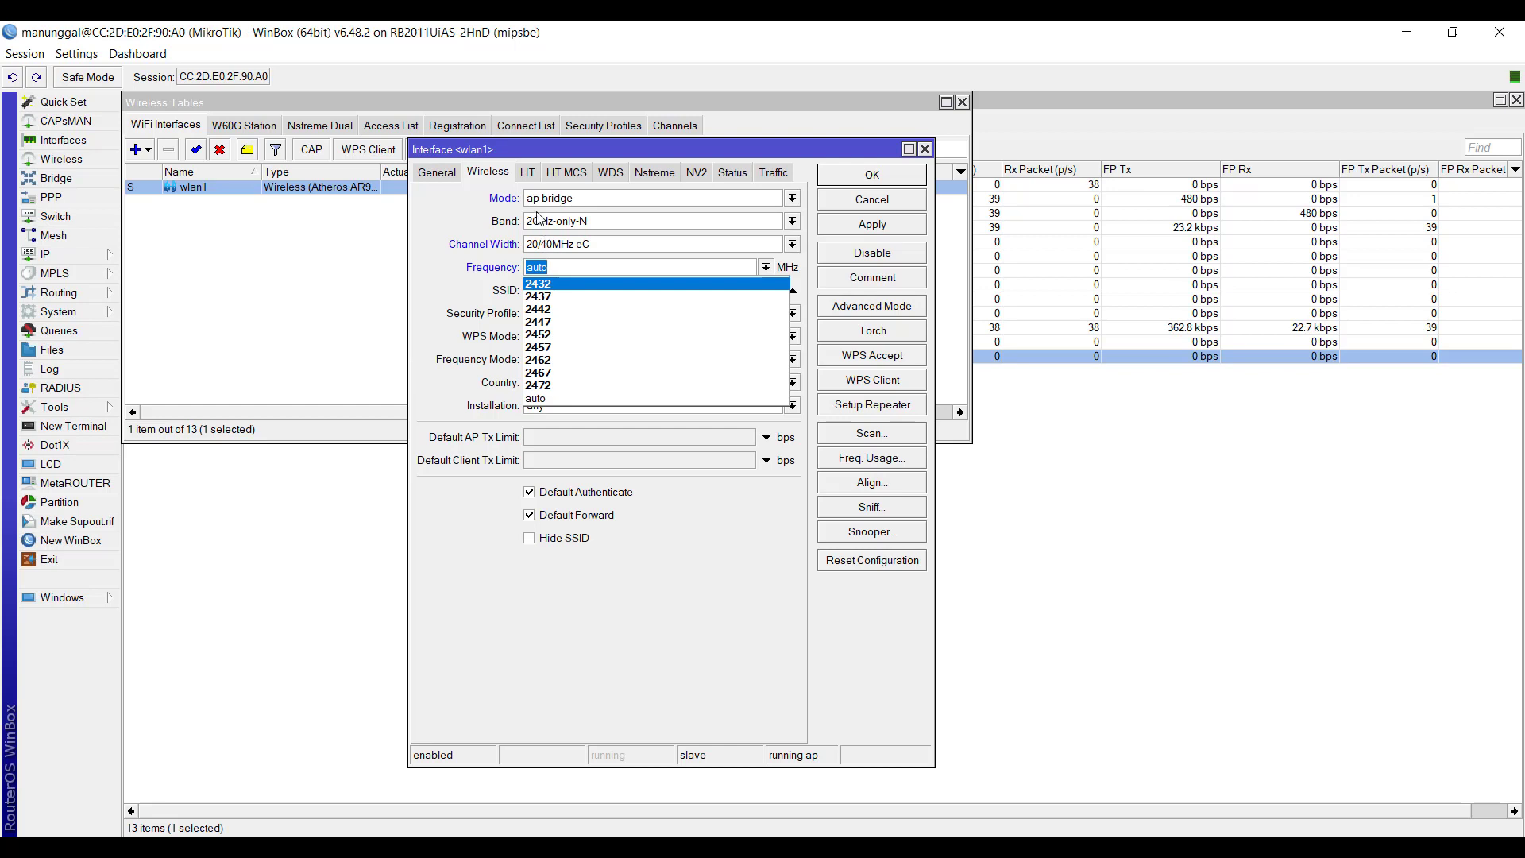
{"action": "left_click", "coordinate": [547, 361]}
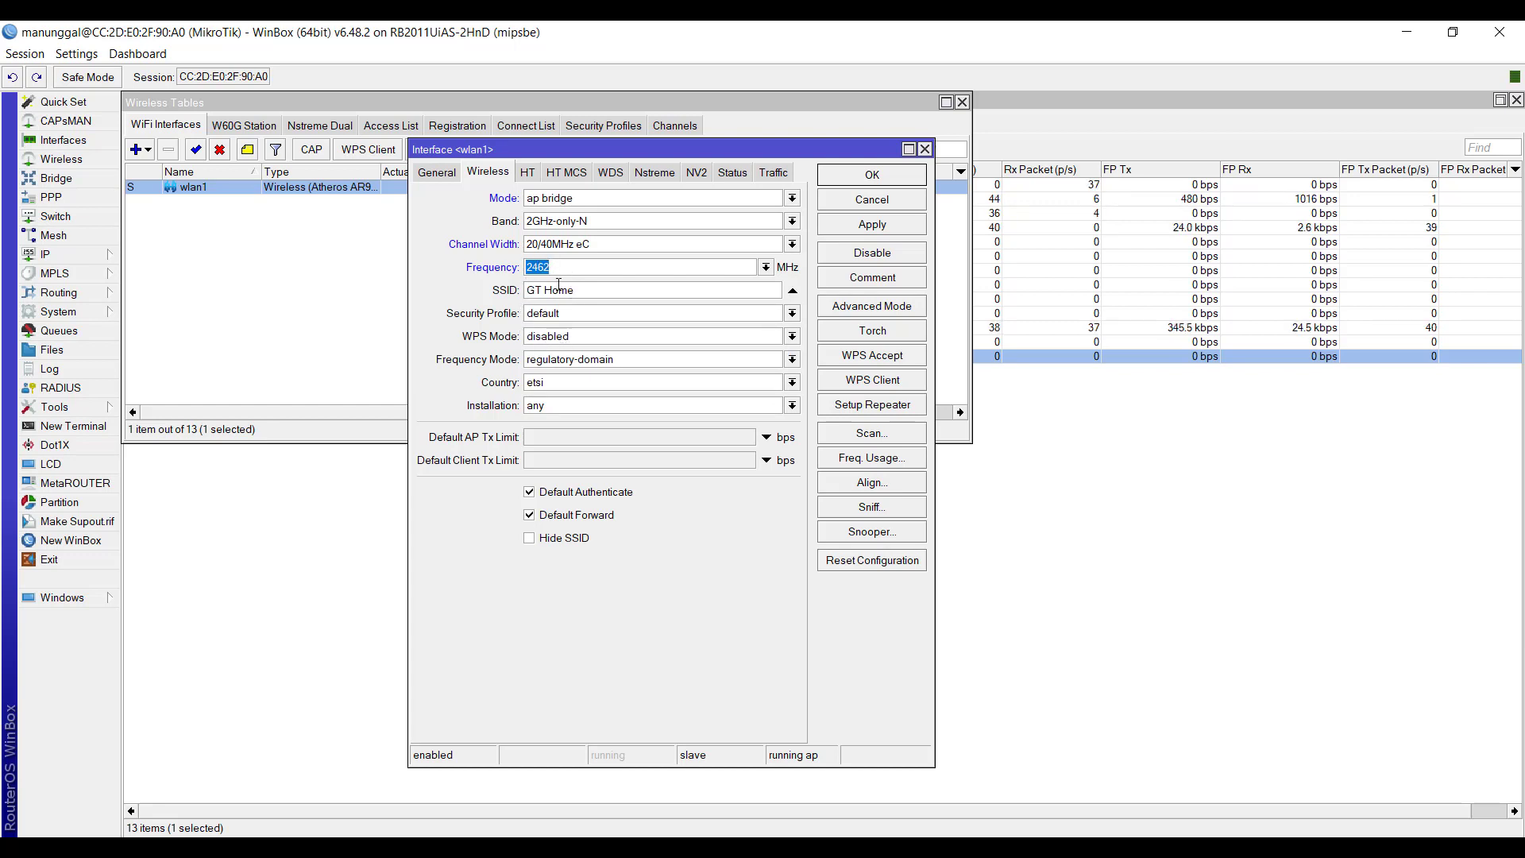
- Highlight wlan1's SSID text to point out the broadcast network name
{"action": "left_click_drag", "start_coordinate": [590, 297], "coordinate": [475, 300]}
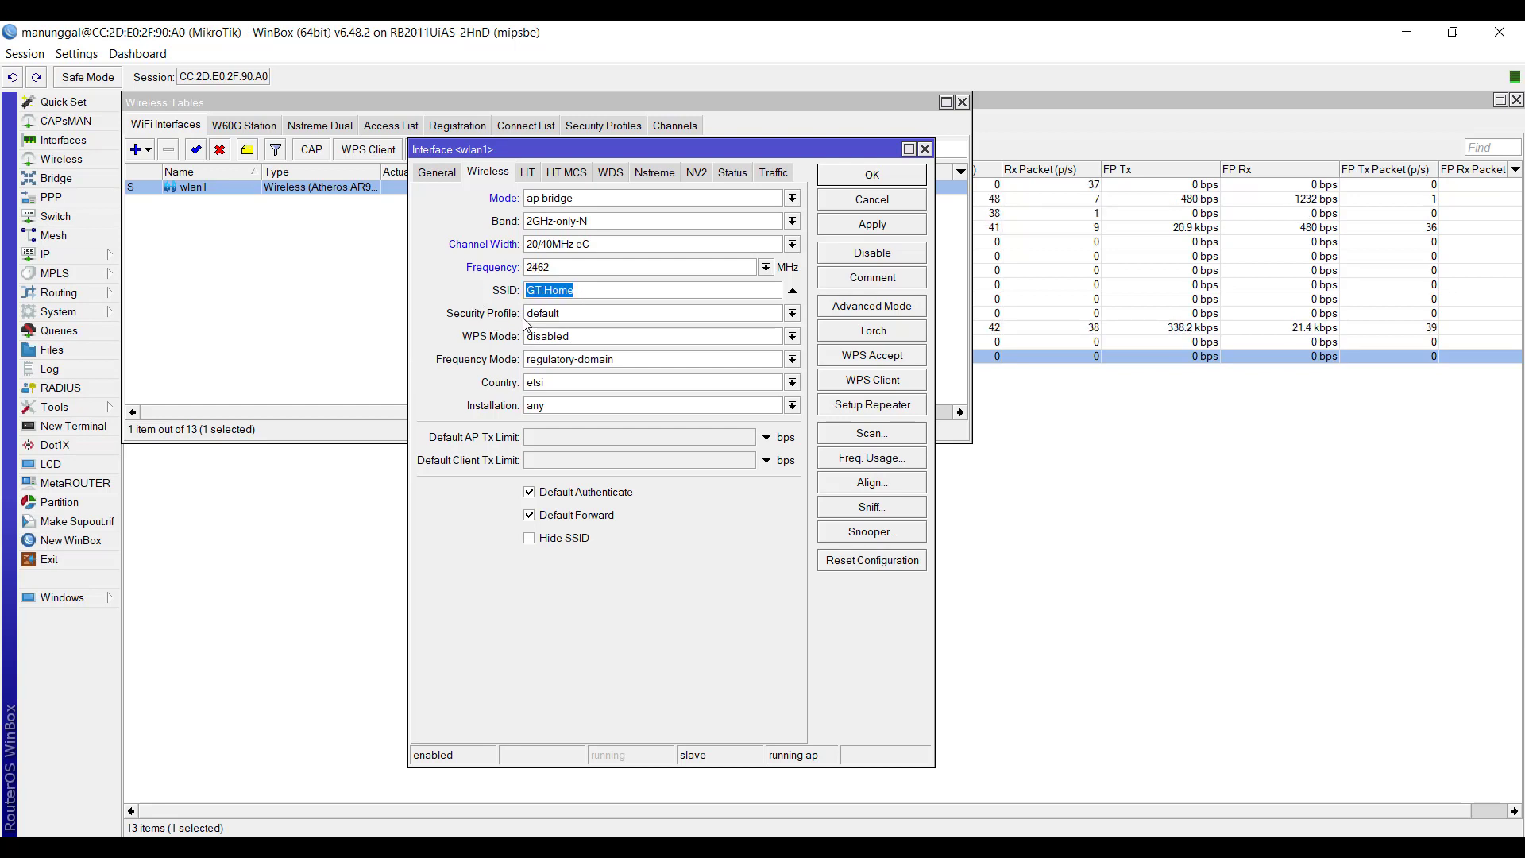
{"action": "left_click", "coordinate": [548, 291]}
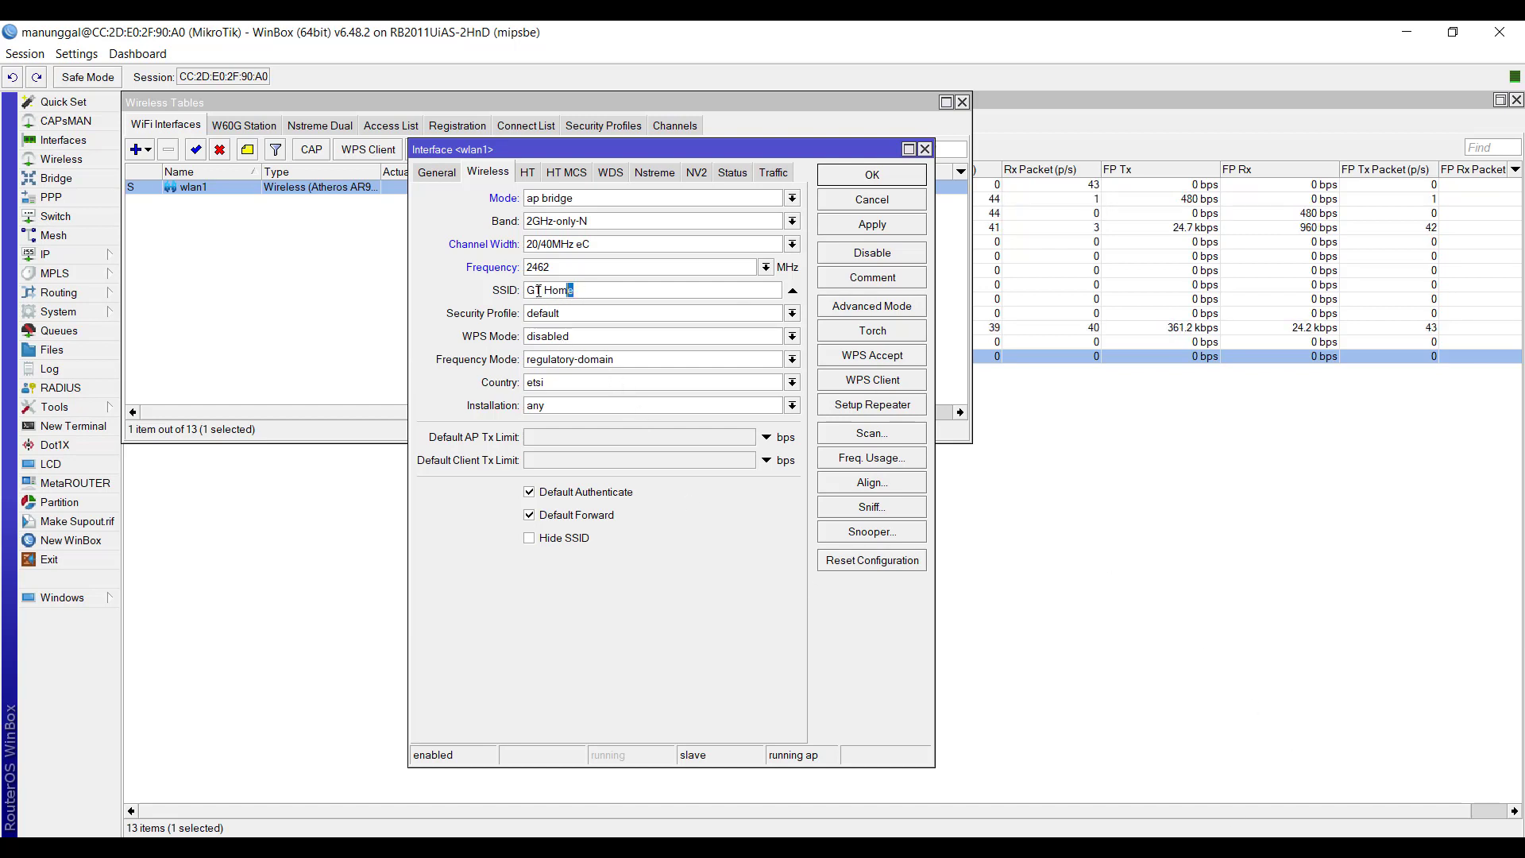
{"action": "left_click_drag", "start_coordinate": [538, 291], "coordinate": [509, 305]}
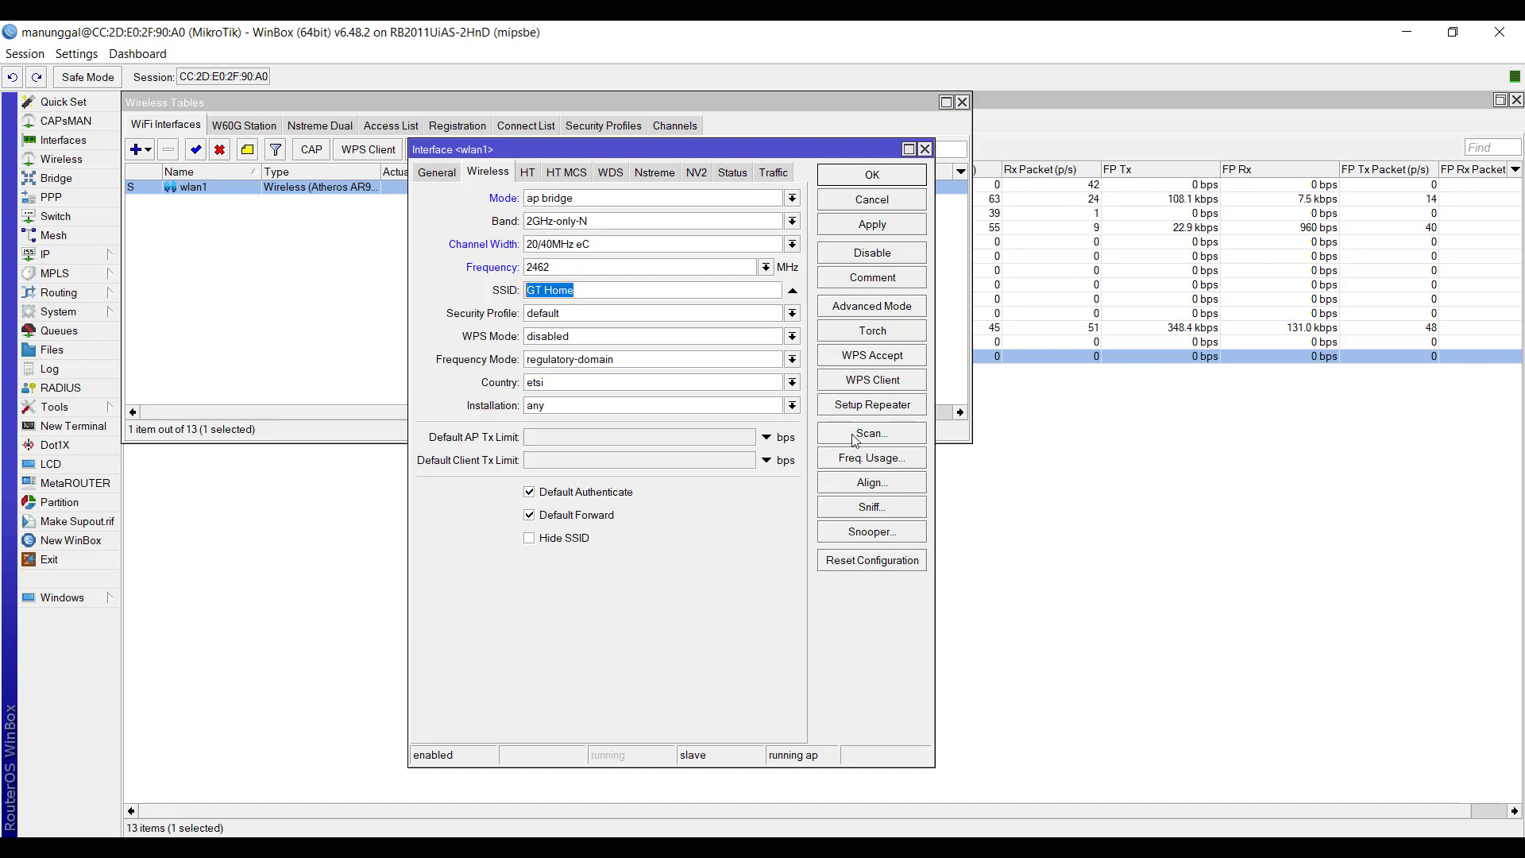
- Scan for nearby wireless networks on wlan1, narrow the SSID and Radio Name columns, and close the scanner
{"action": "left_click", "coordinate": [855, 436]}
{"action": "left_click", "coordinate": [1045, 283]}
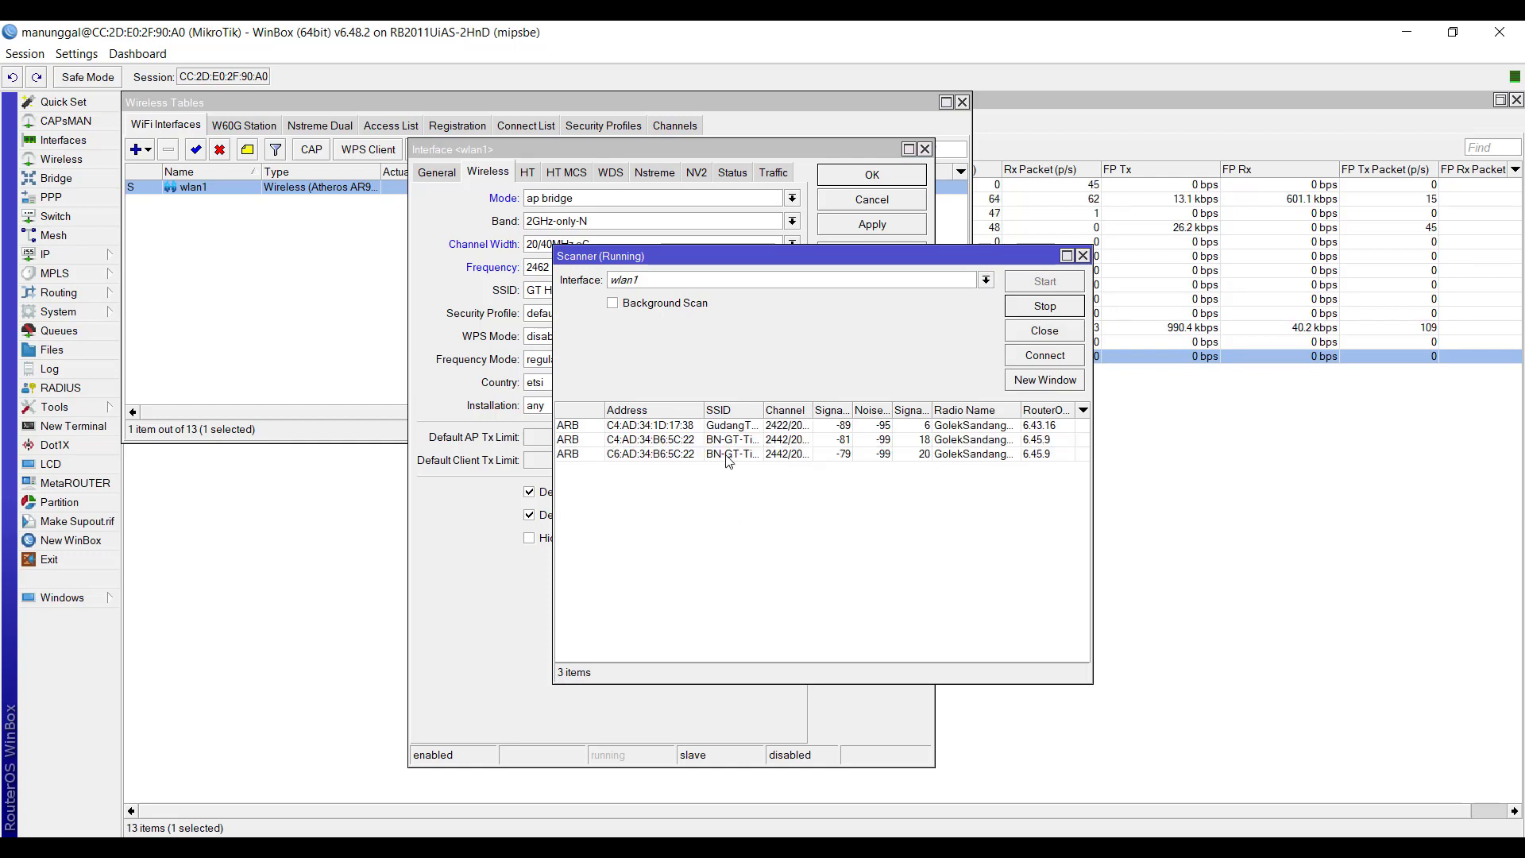
{"action": "left_click_drag", "start_coordinate": [763, 408], "coordinate": [722, 409]}
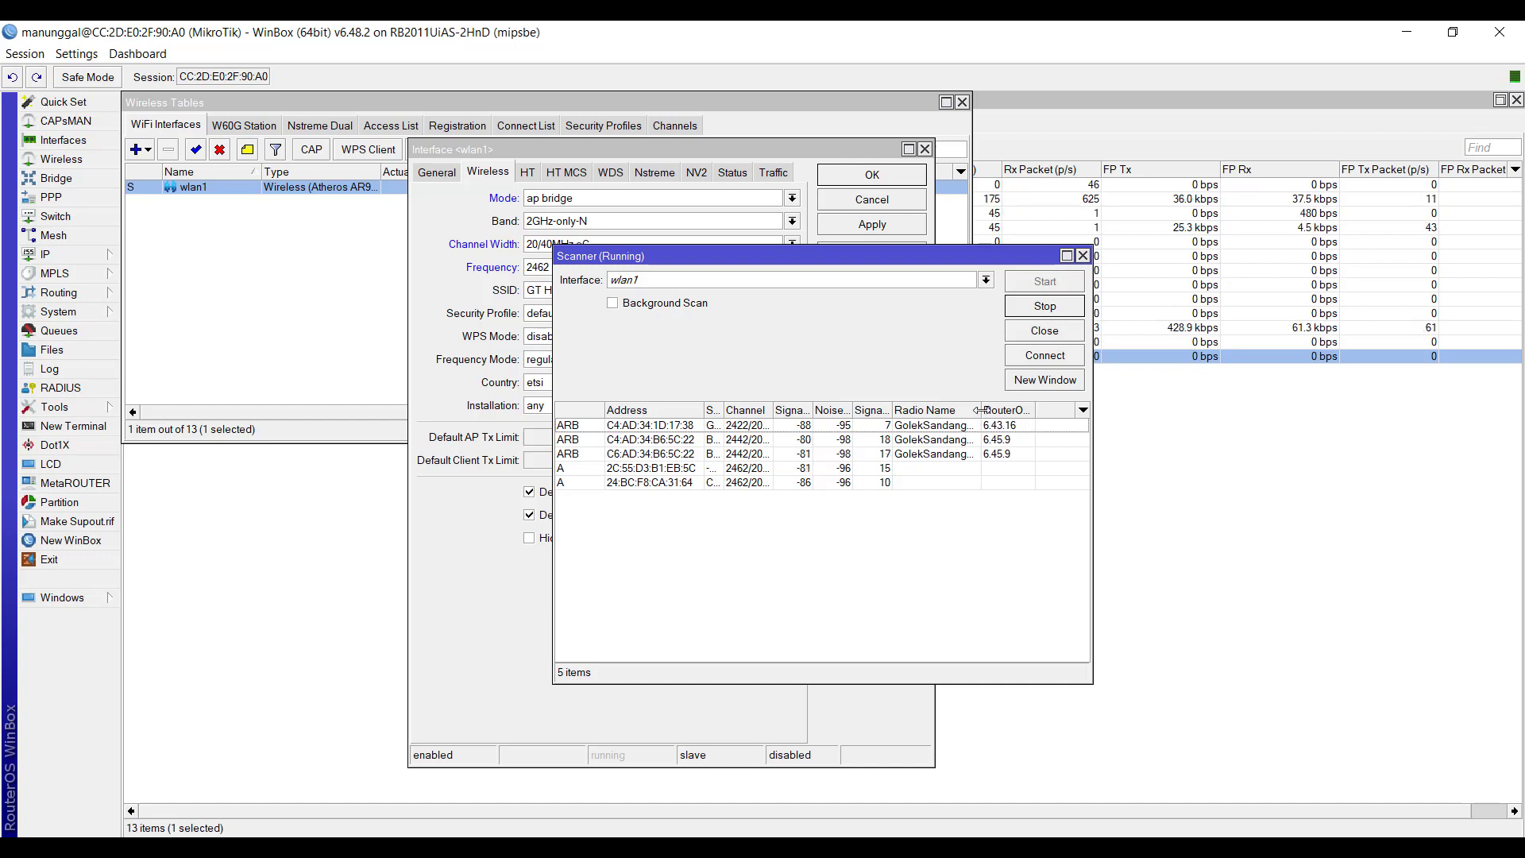
{"action": "left_click_drag", "start_coordinate": [980, 409], "coordinate": [882, 407]}
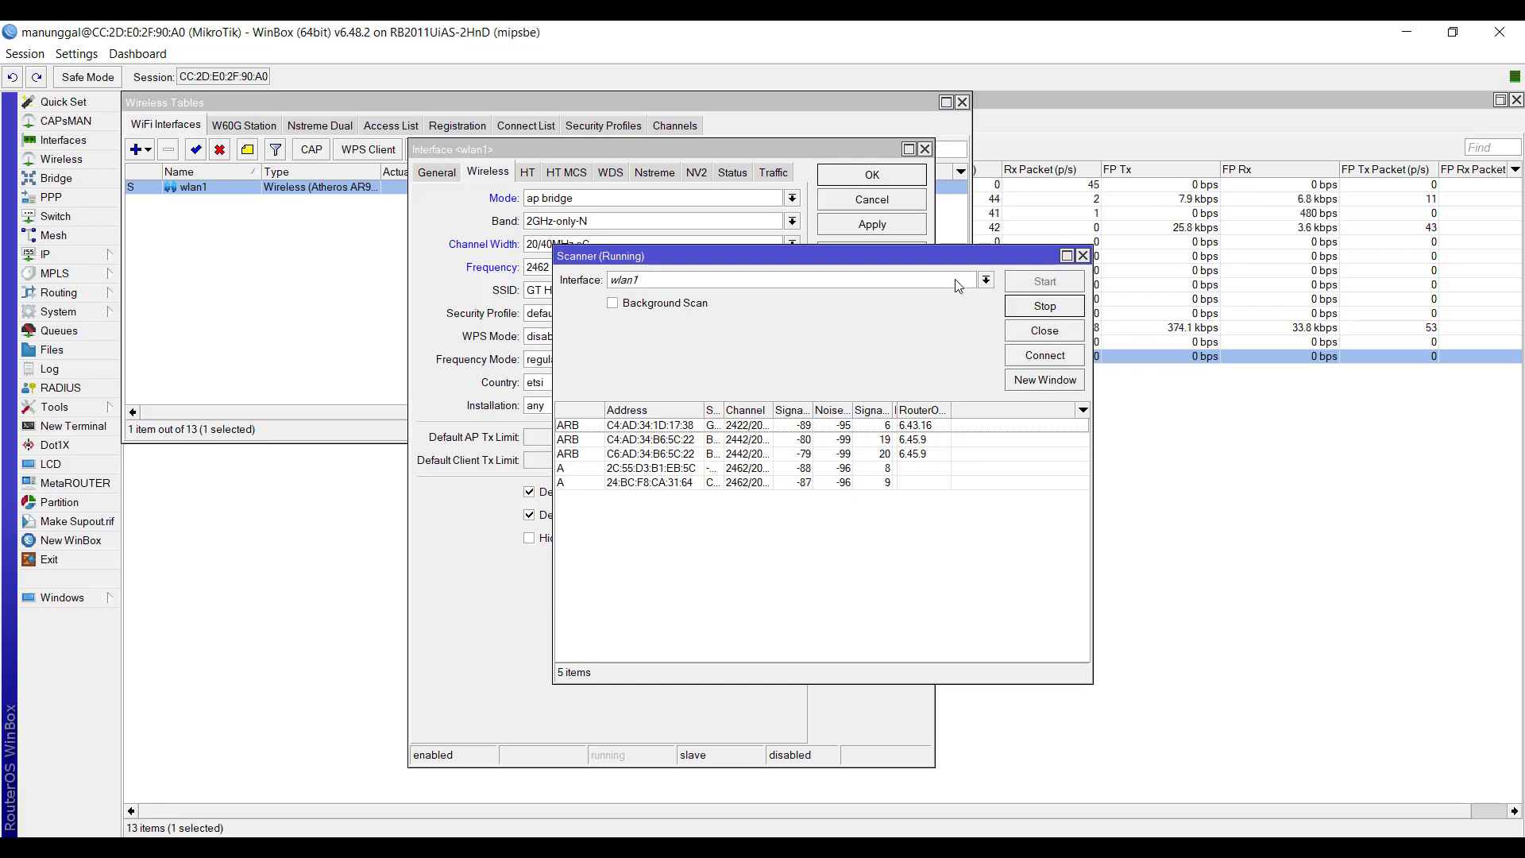
{"action": "left_click", "coordinate": [1082, 256]}
- Set wlan1's frequency to 2432 MHz
{"action": "left_click", "coordinate": [764, 267]}
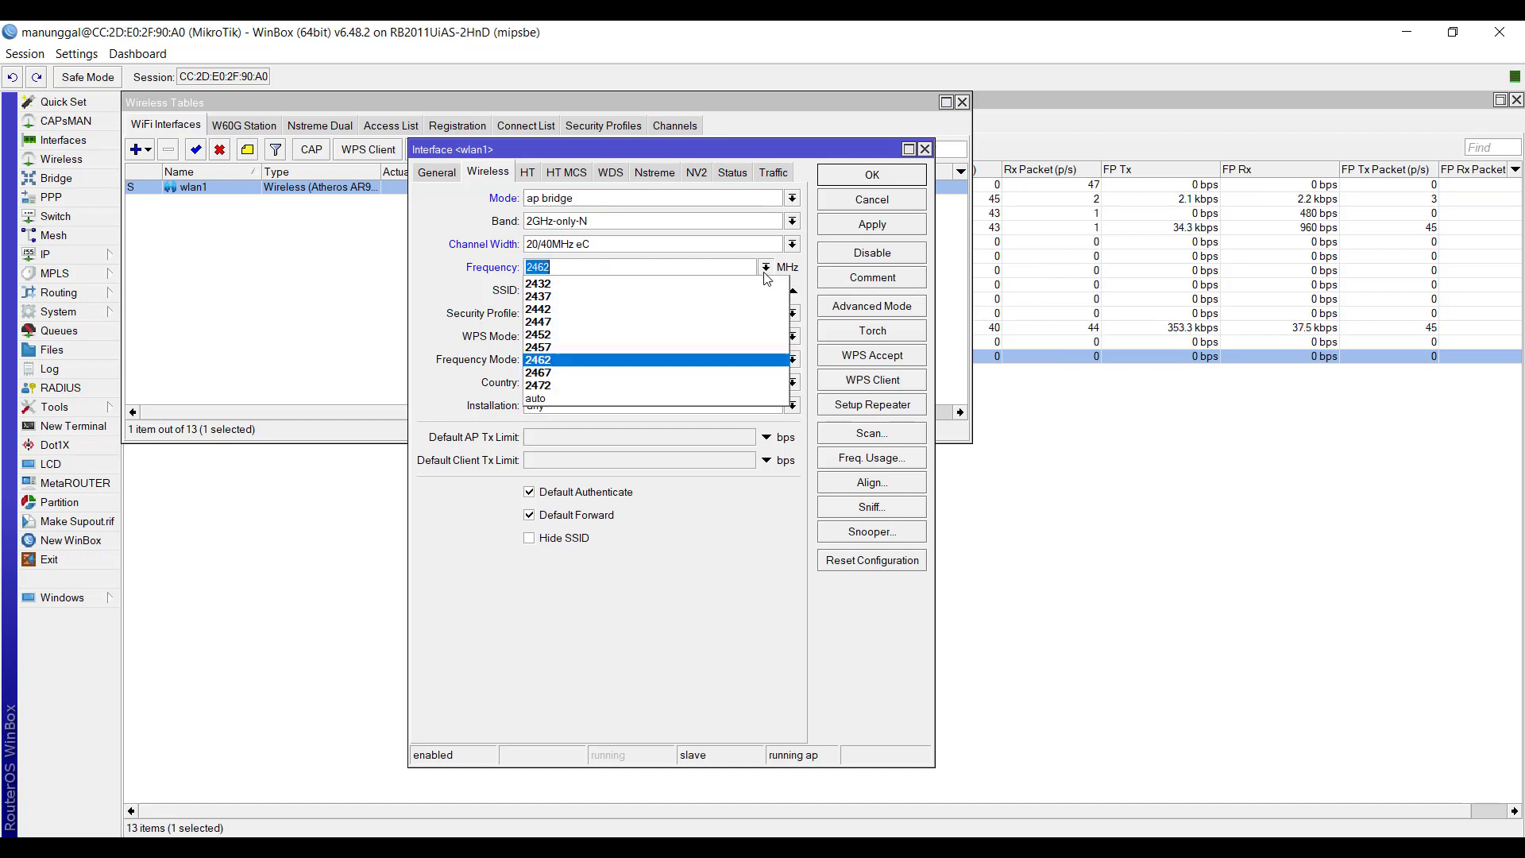
{"action": "left_click", "coordinate": [625, 285]}
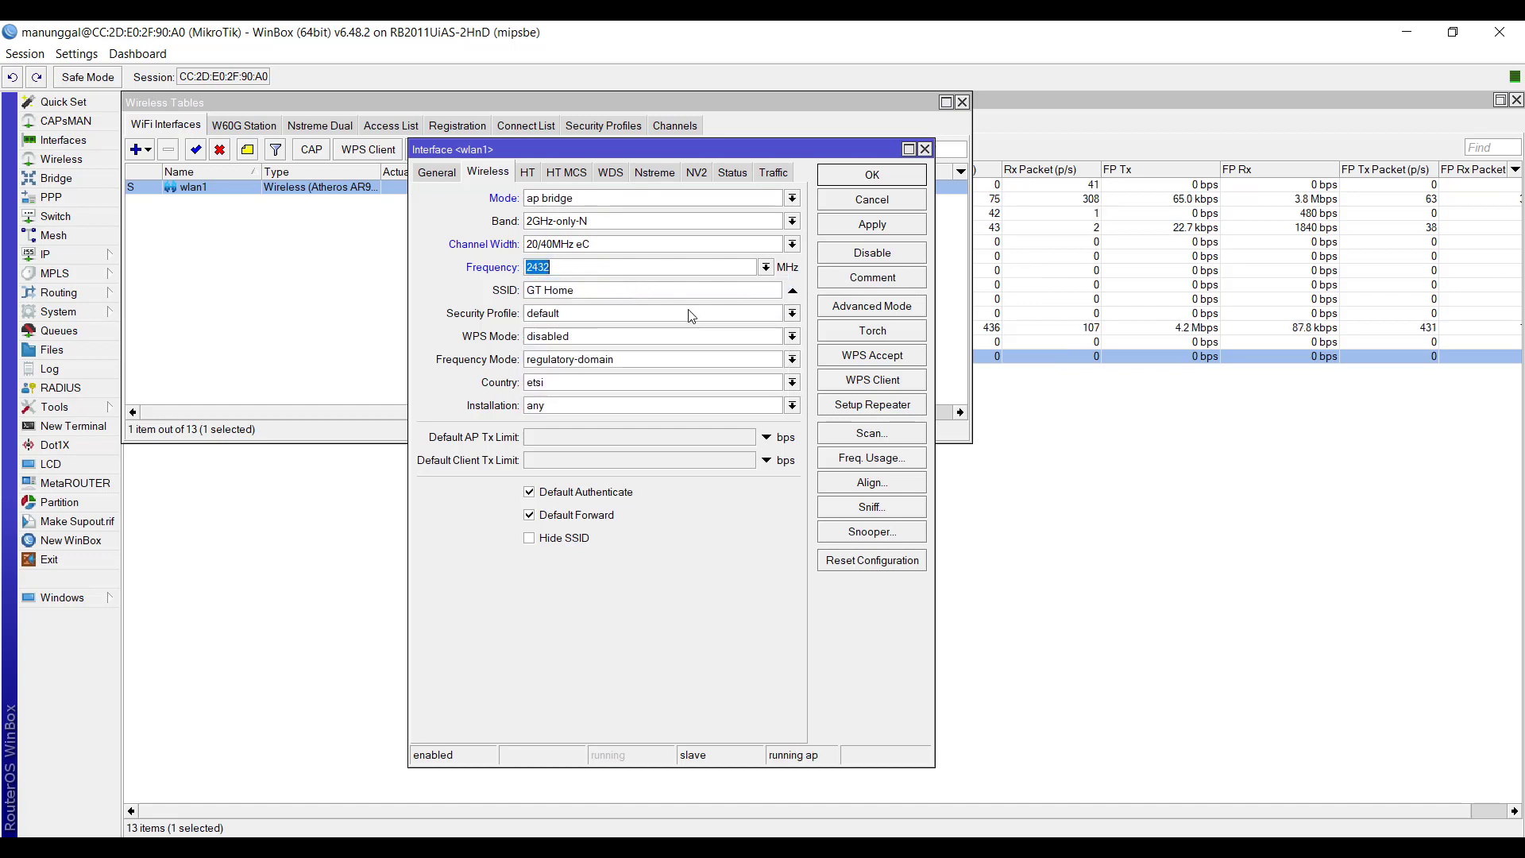
{"action": "left_click", "coordinate": [764, 267]}
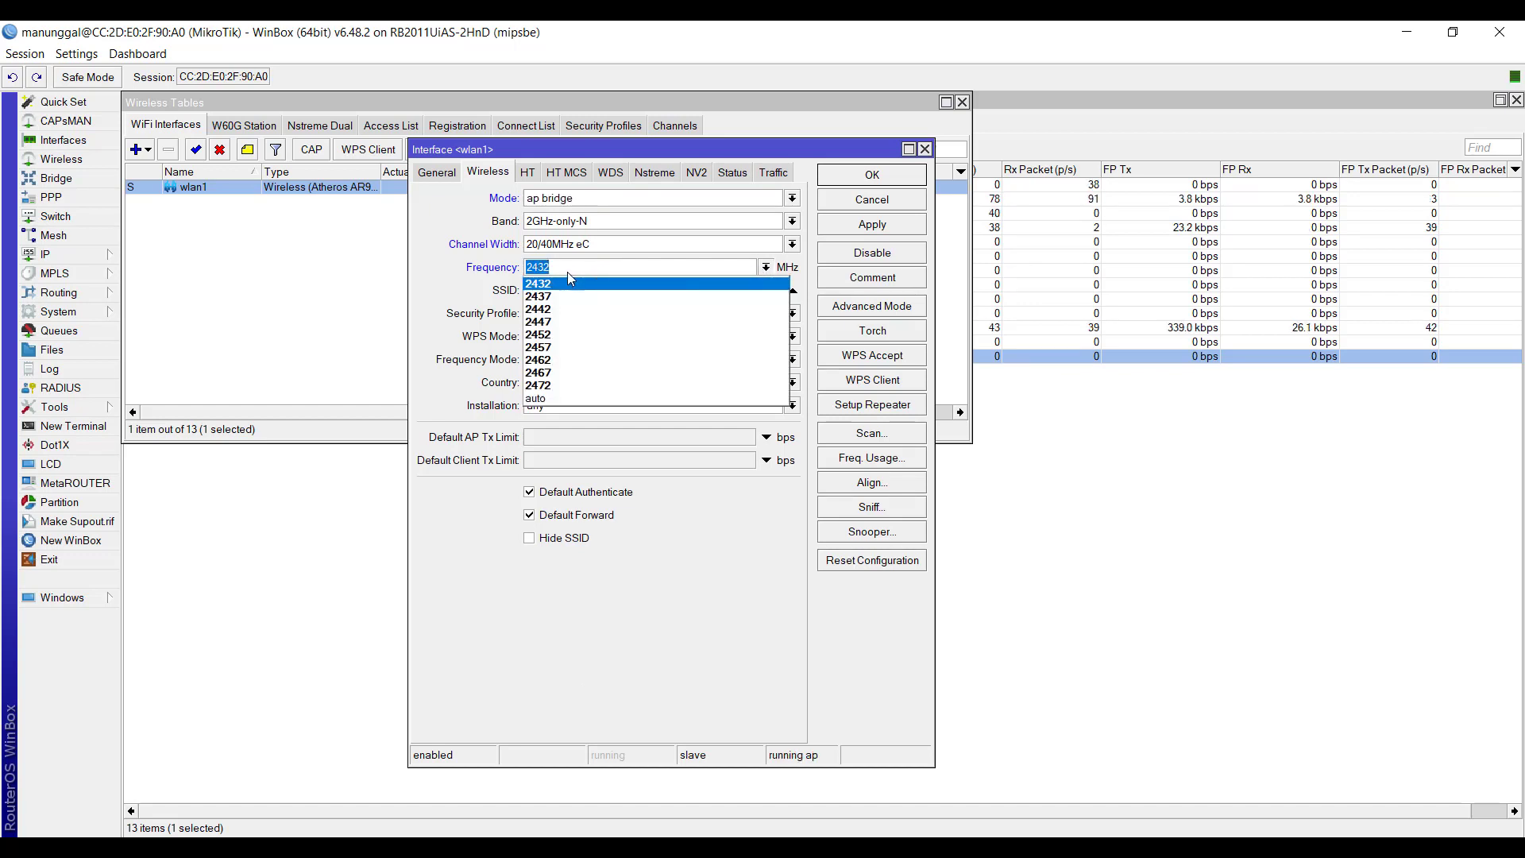
{"action": "left_click", "coordinate": [588, 284]}
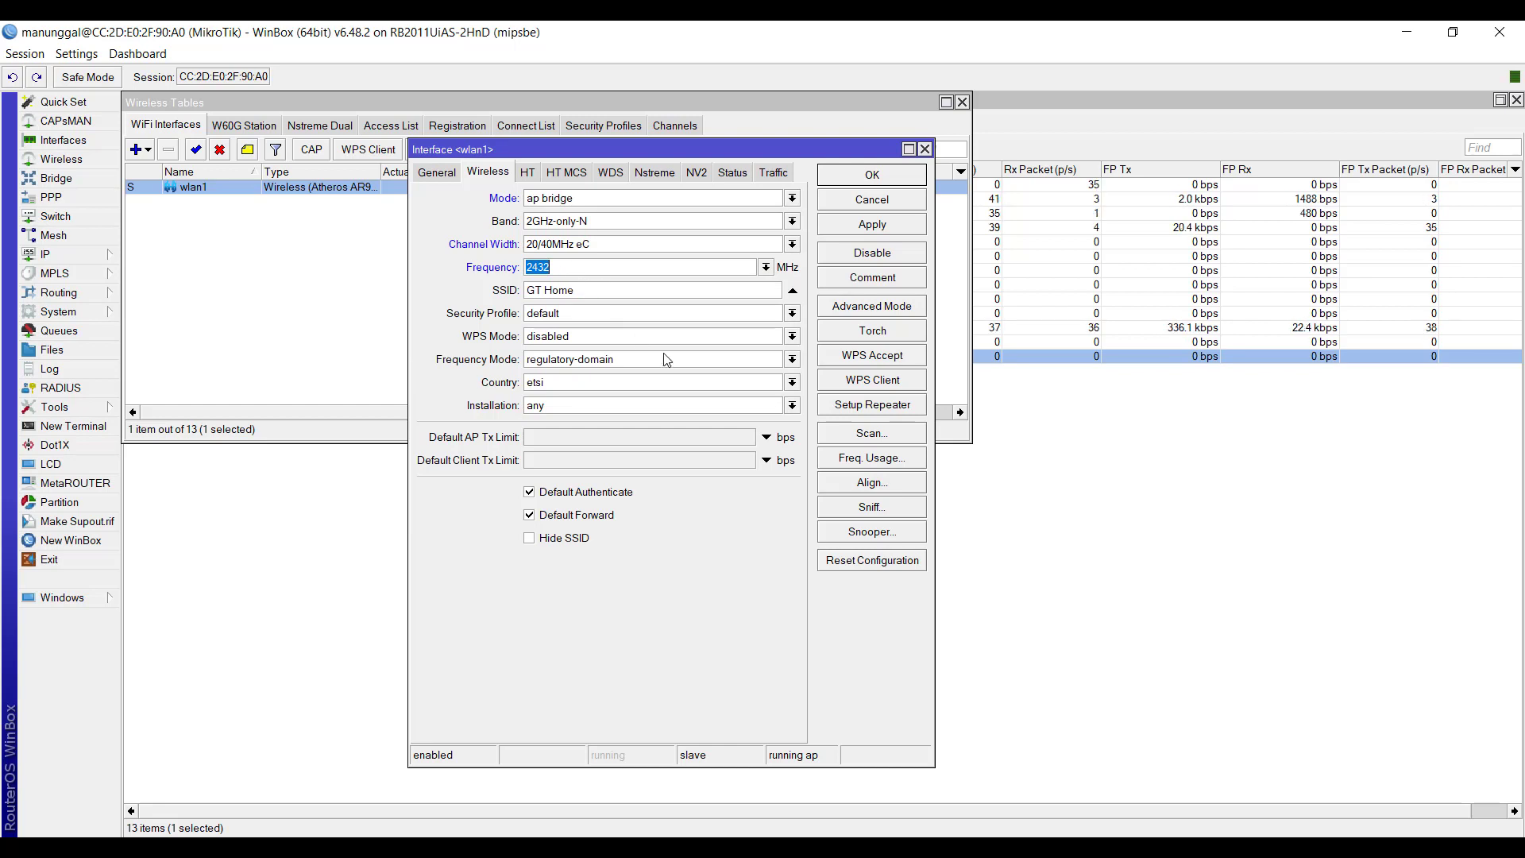
- Run the frequency usage check on wlan1, examine the 2412 MHz entry, and close the check
{"action": "left_click", "coordinate": [853, 461]}
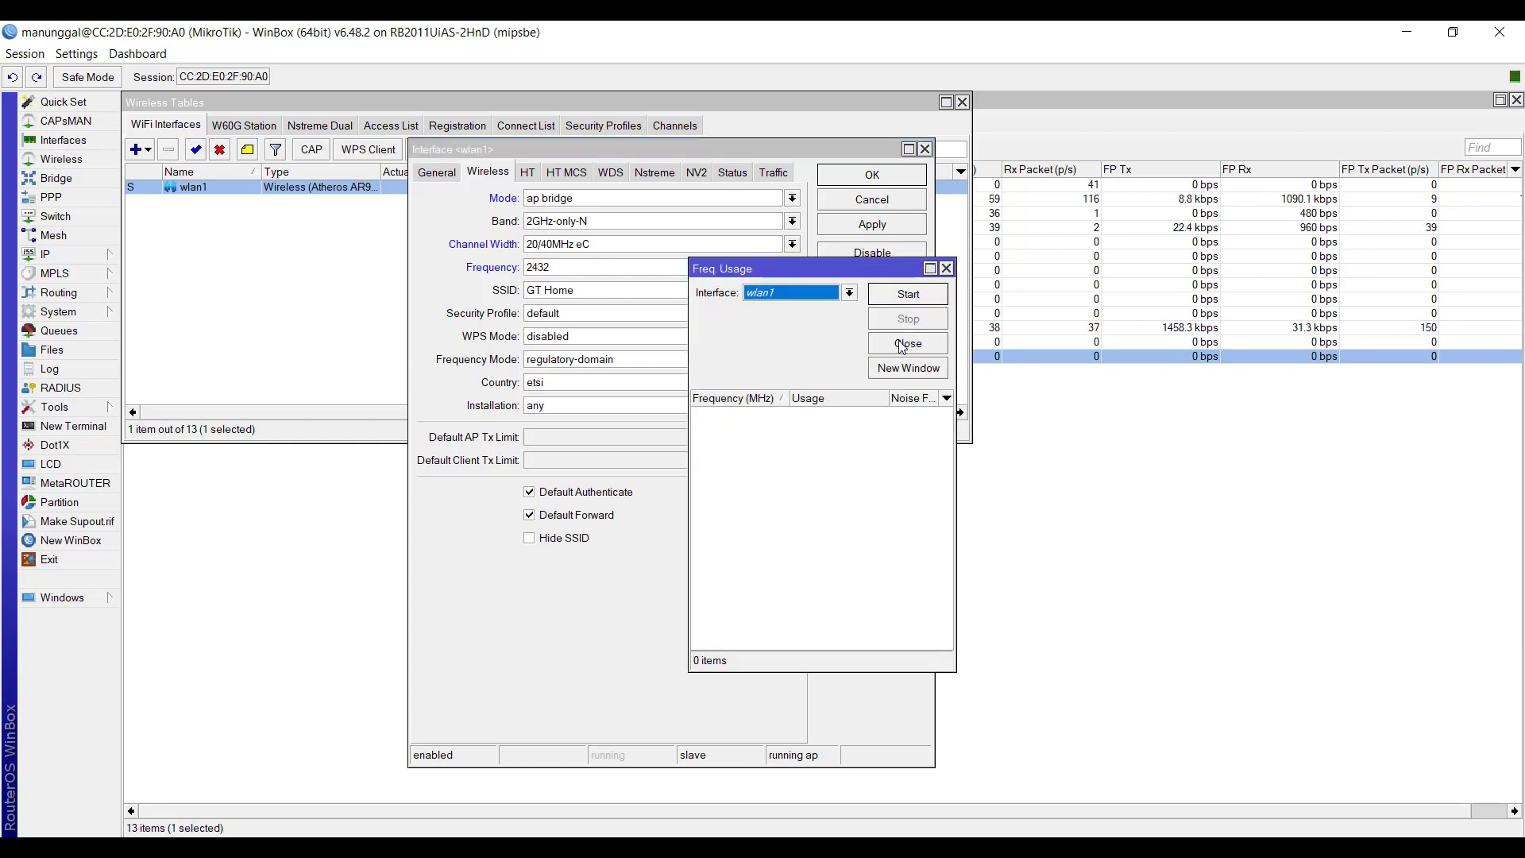
{"action": "left_click", "coordinate": [908, 295]}
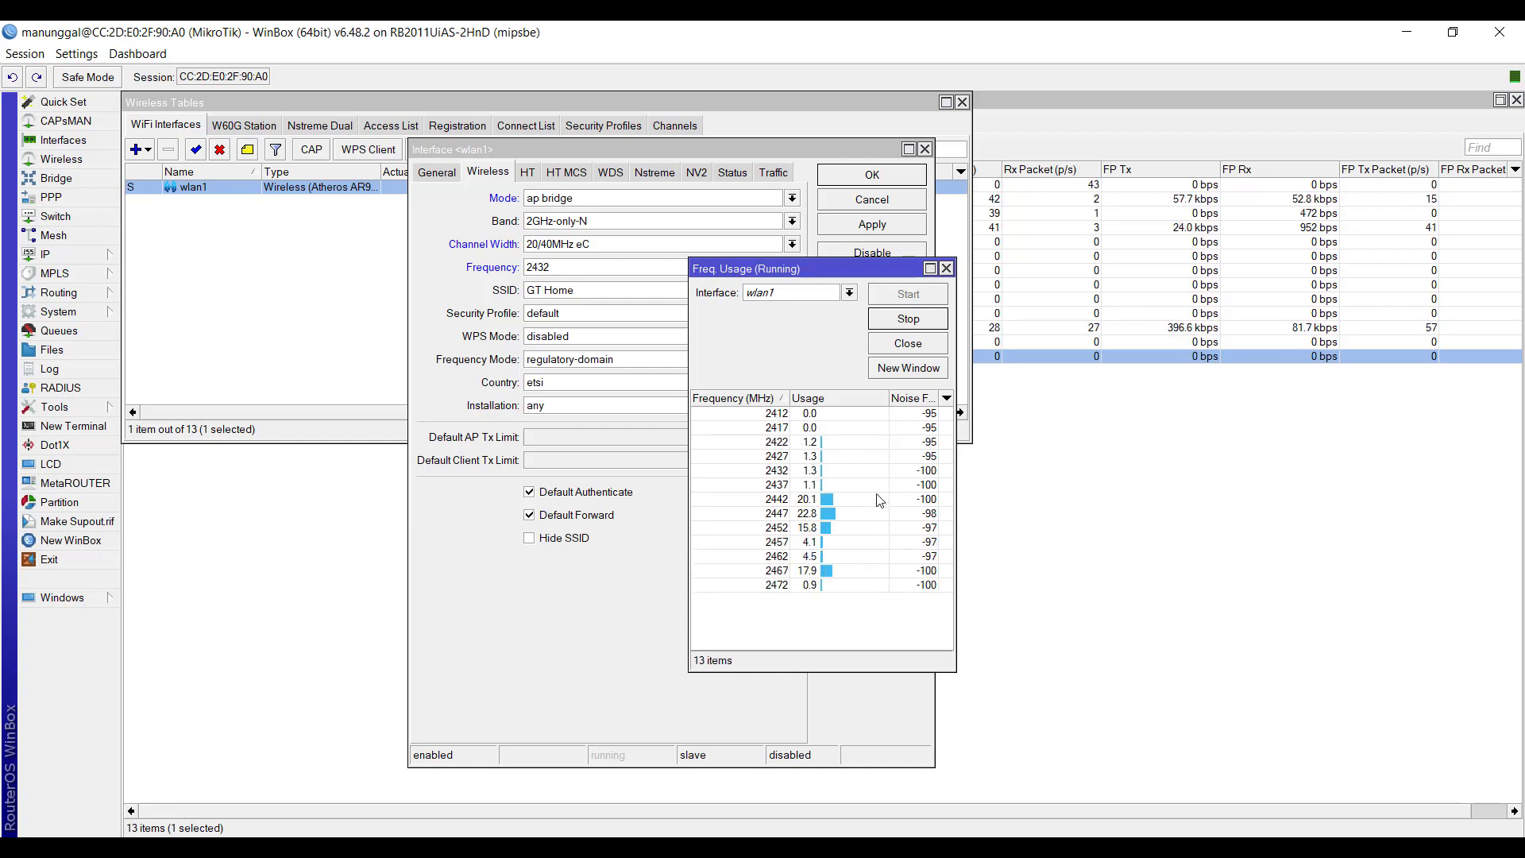
{"action": "left_click", "coordinate": [781, 414]}
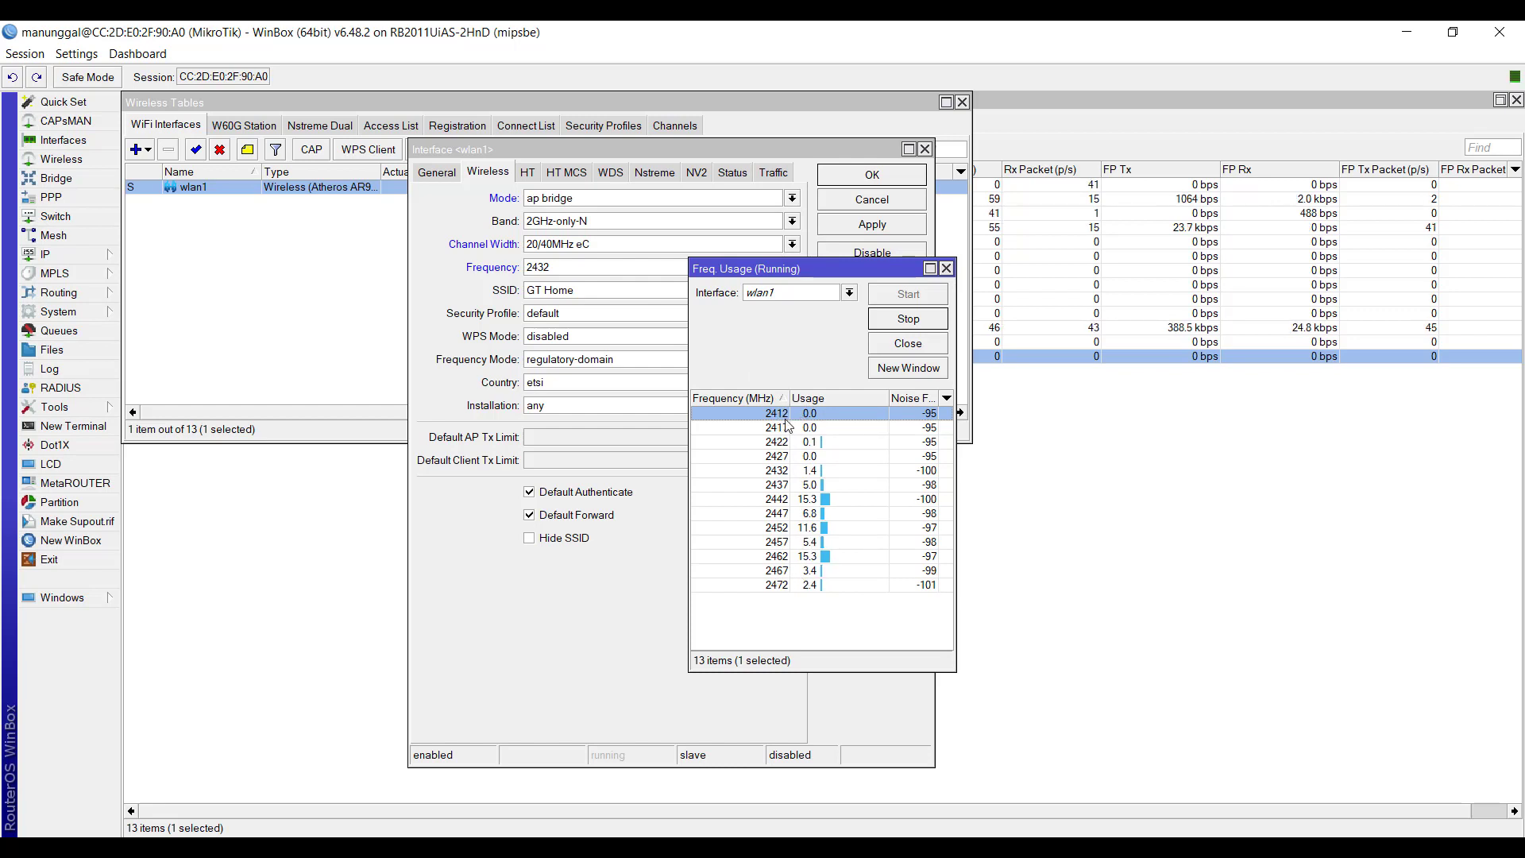
{"action": "left_click", "coordinate": [945, 268]}
- Set wlan1's channel width to 20MHz and its frequency to 2412 MHz
{"action": "left_click", "coordinate": [627, 244]}
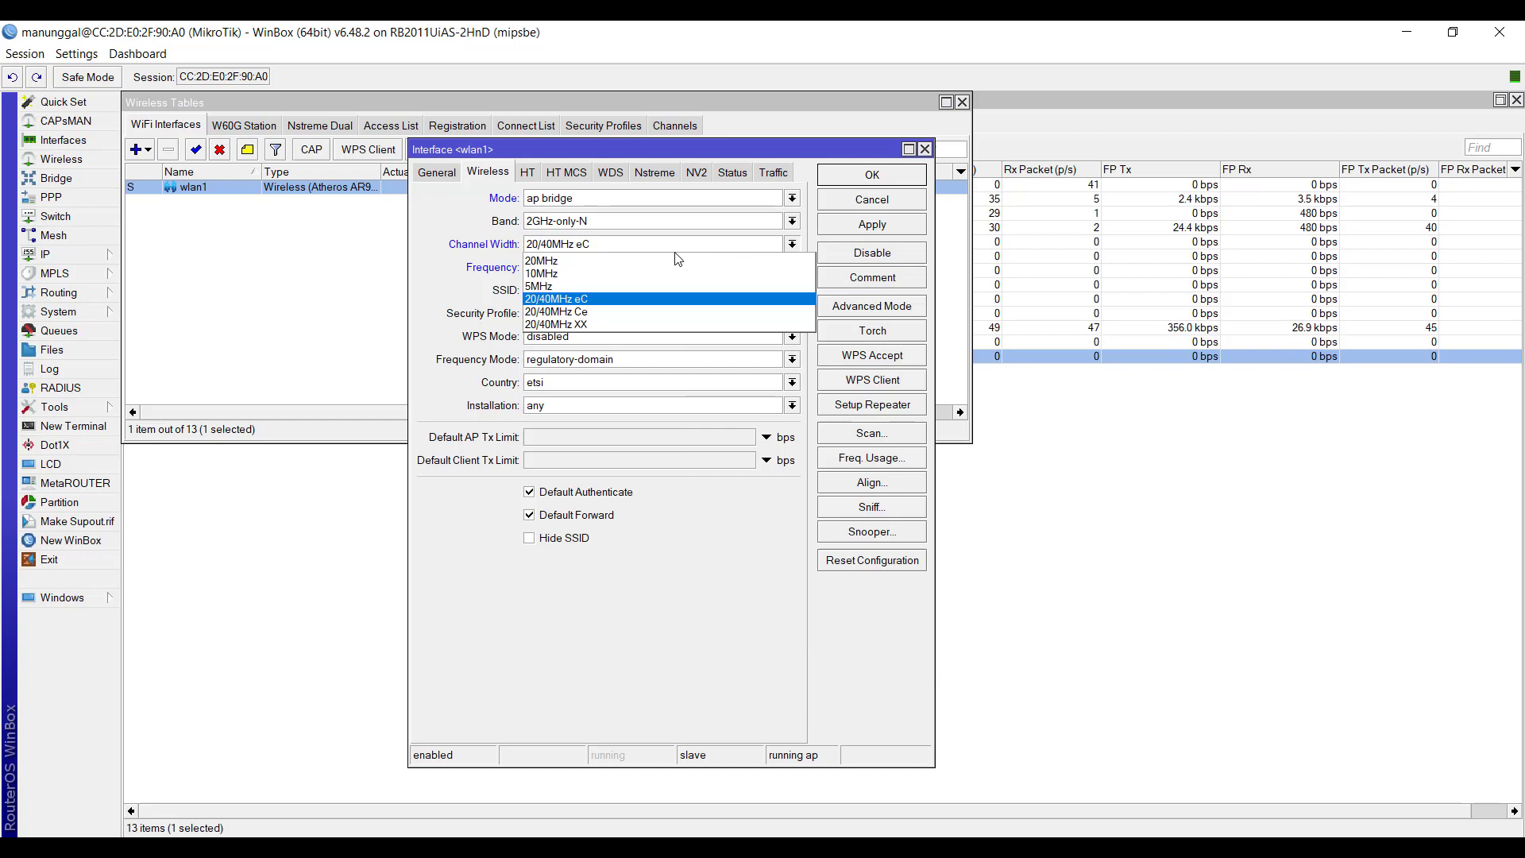
{"action": "left_click", "coordinate": [611, 262]}
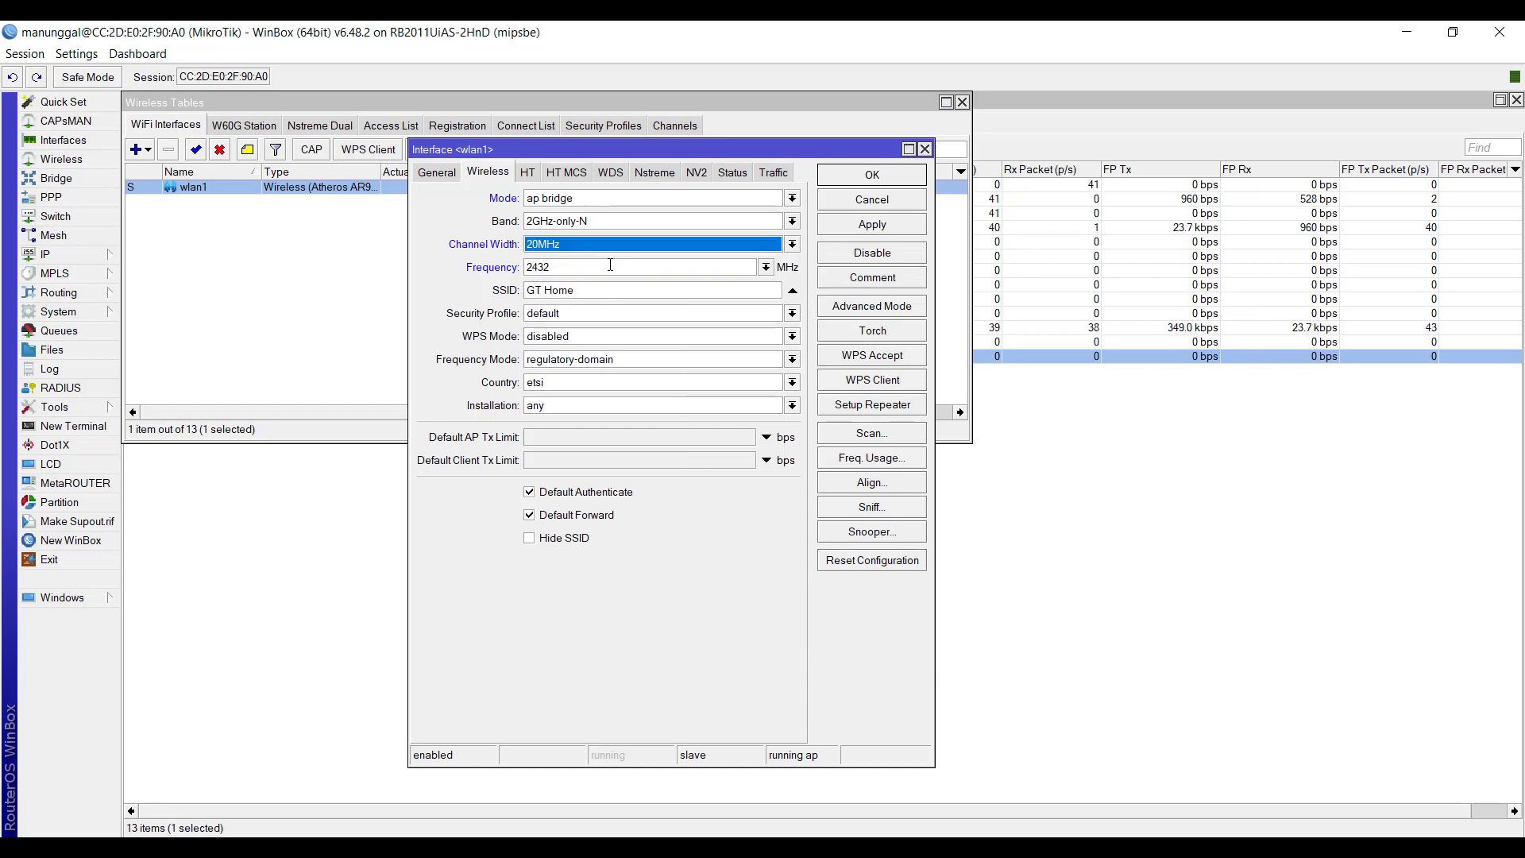
{"action": "left_click", "coordinate": [567, 270]}
{"action": "left_click", "coordinate": [766, 267]}
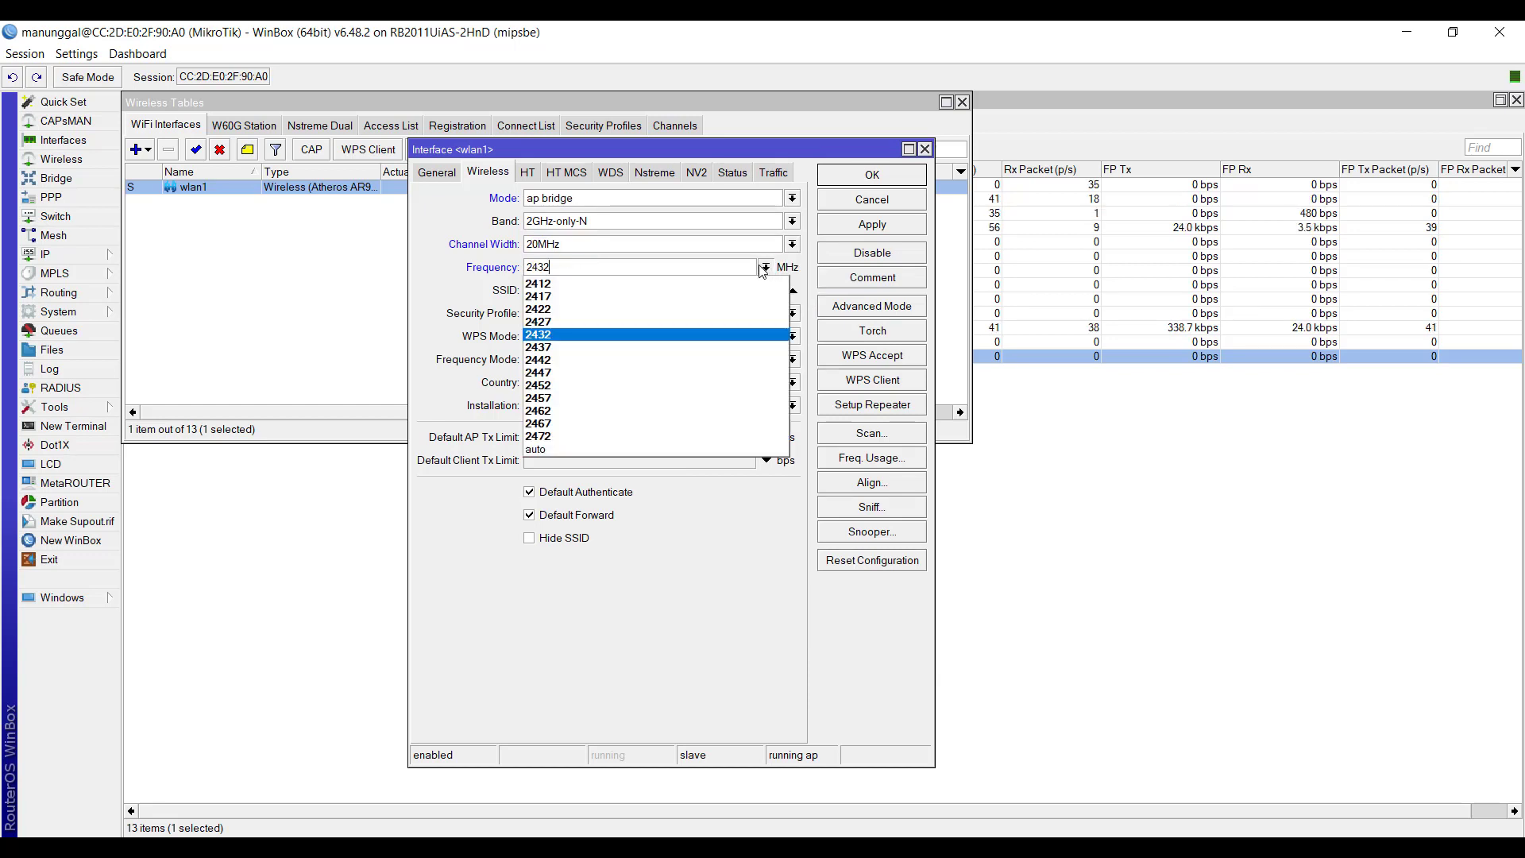
{"action": "left_click", "coordinate": [600, 284]}
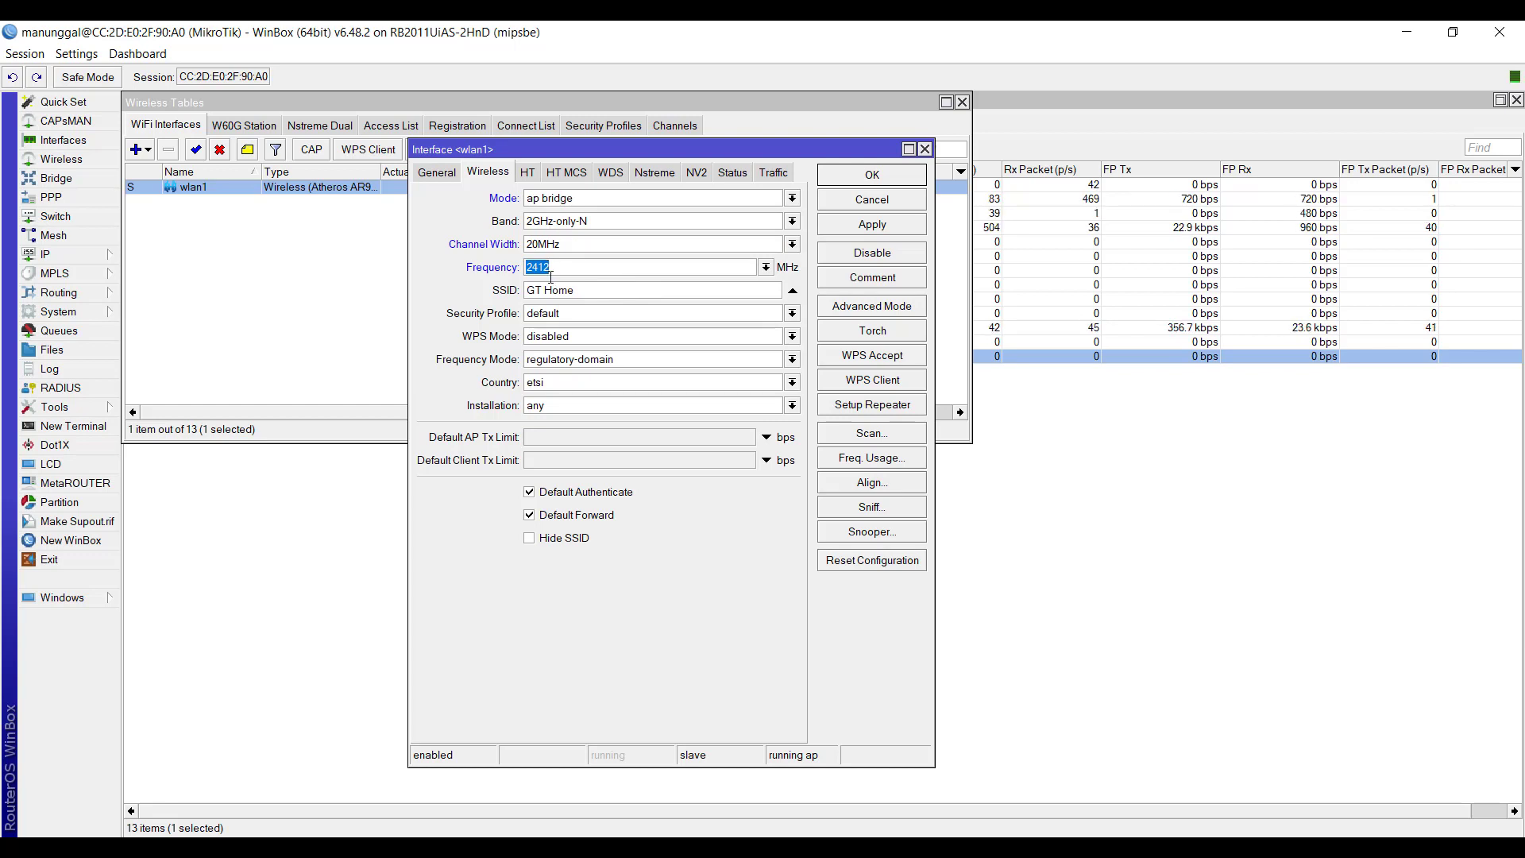
- Run the frequency usage check on wlan1 again and compare the 2412 and 2417 MHz entries
{"action": "left_click", "coordinate": [878, 464]}
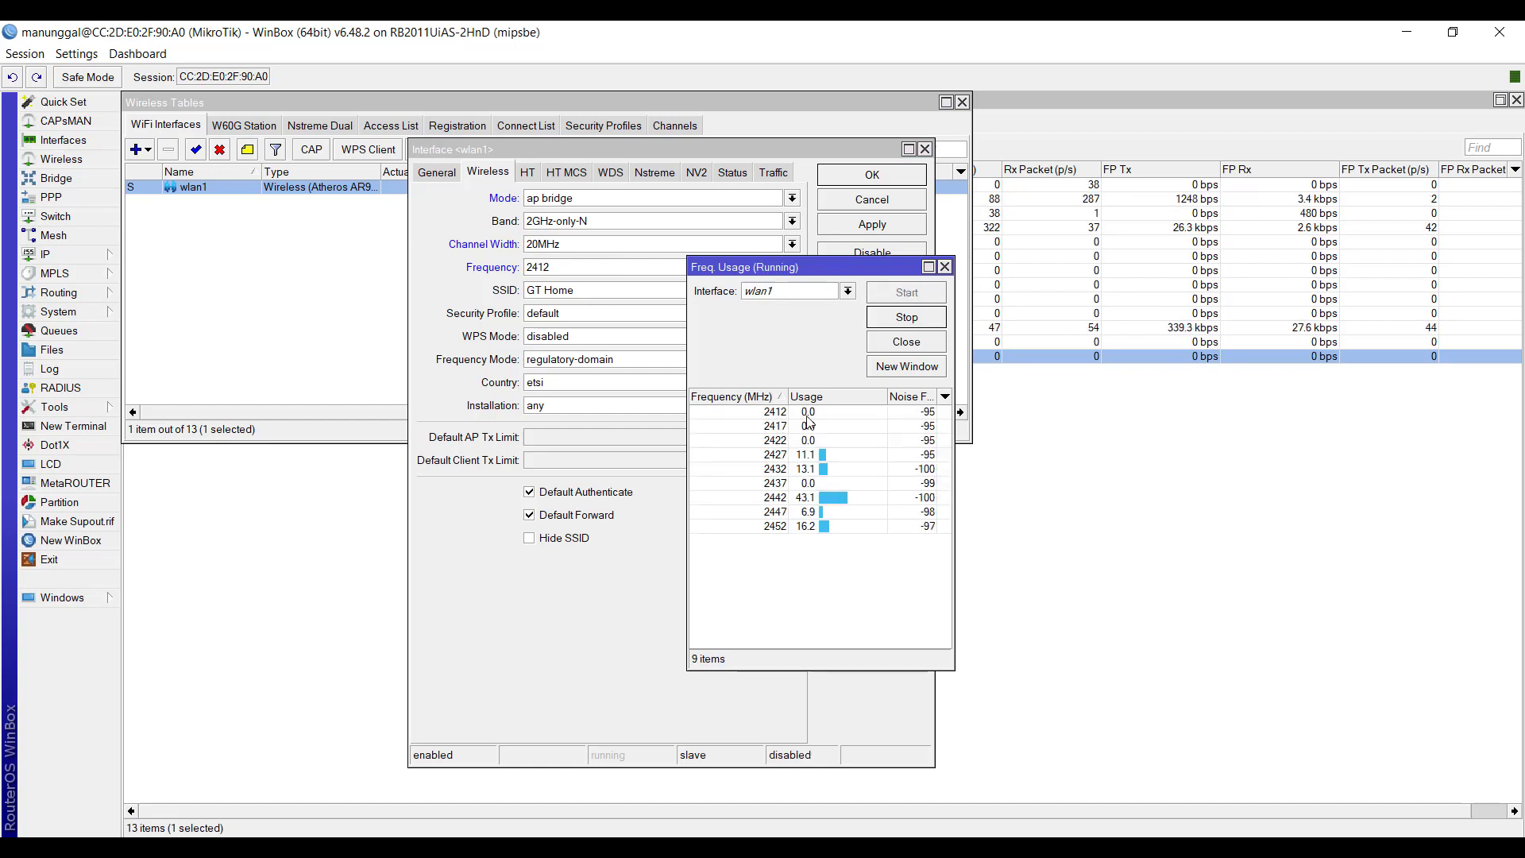
{"action": "left_click", "coordinate": [782, 414]}
{"action": "left_click", "coordinate": [786, 426]}
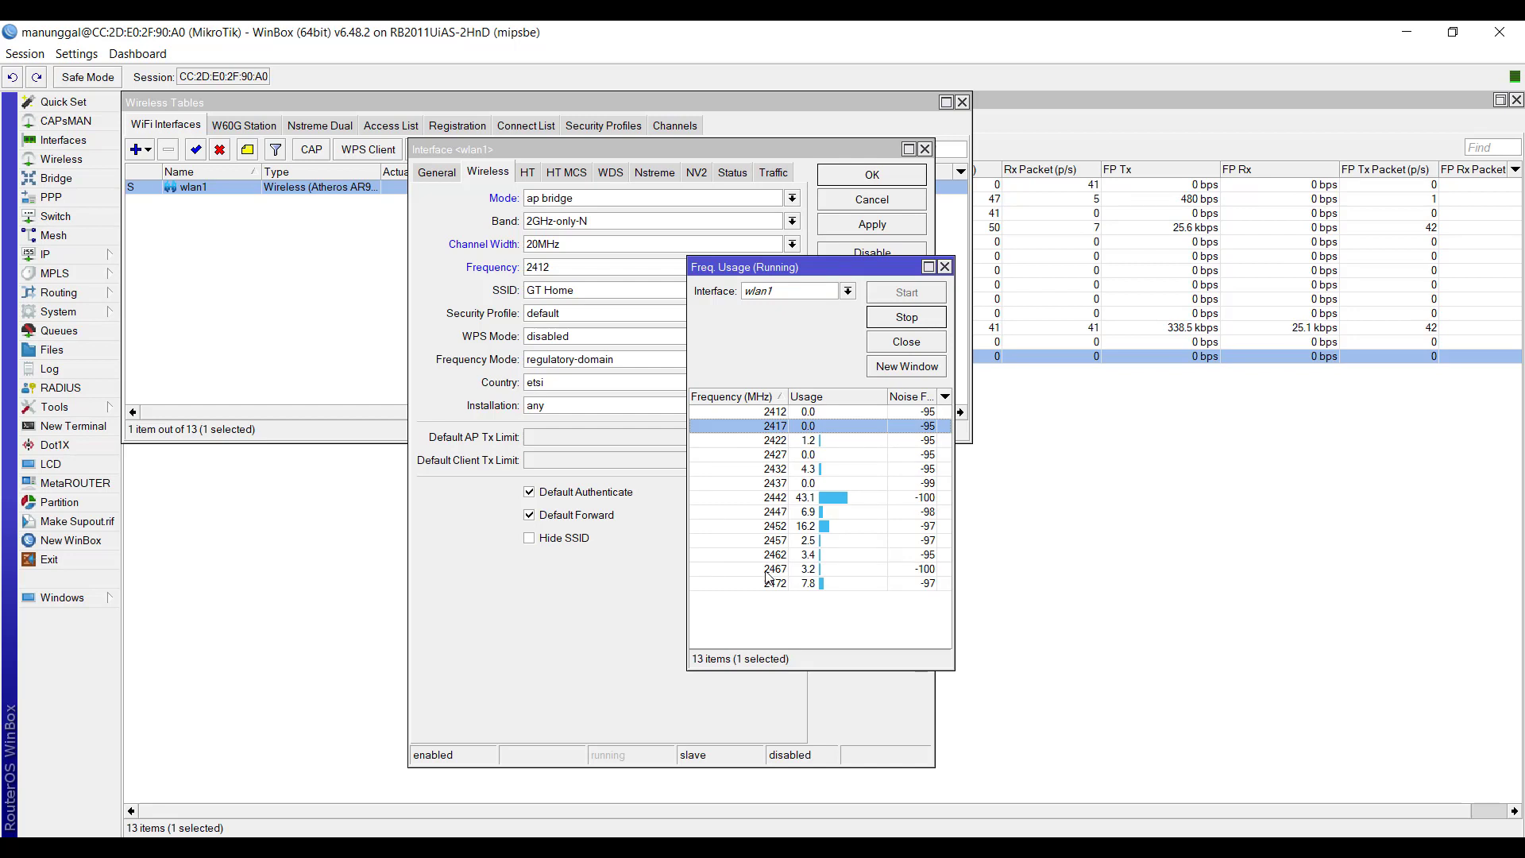
{"action": "left_click", "coordinate": [803, 414]}
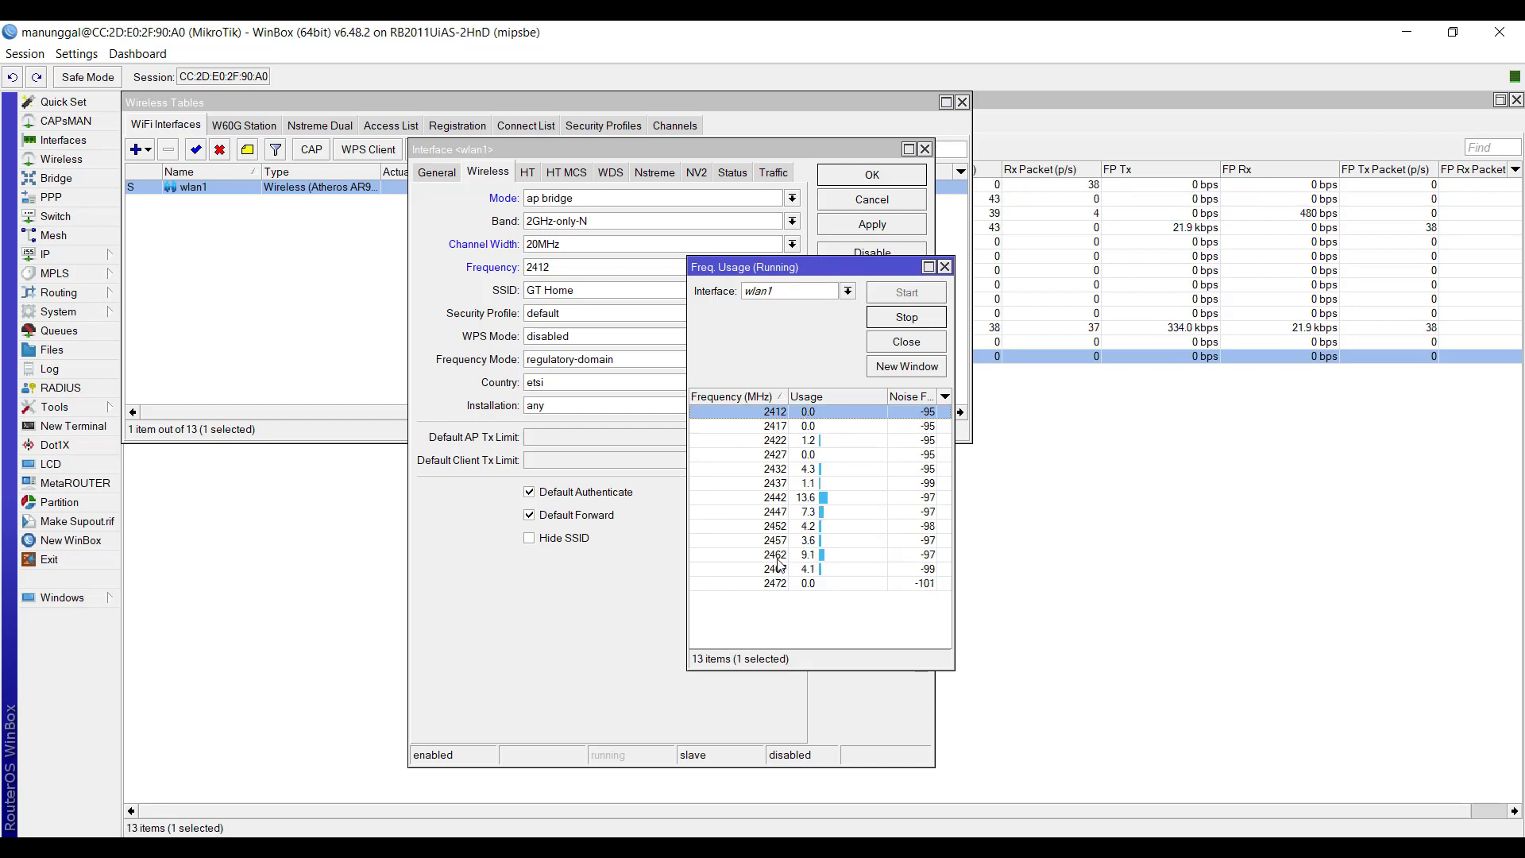
{"action": "left_click", "coordinate": [944, 266]}
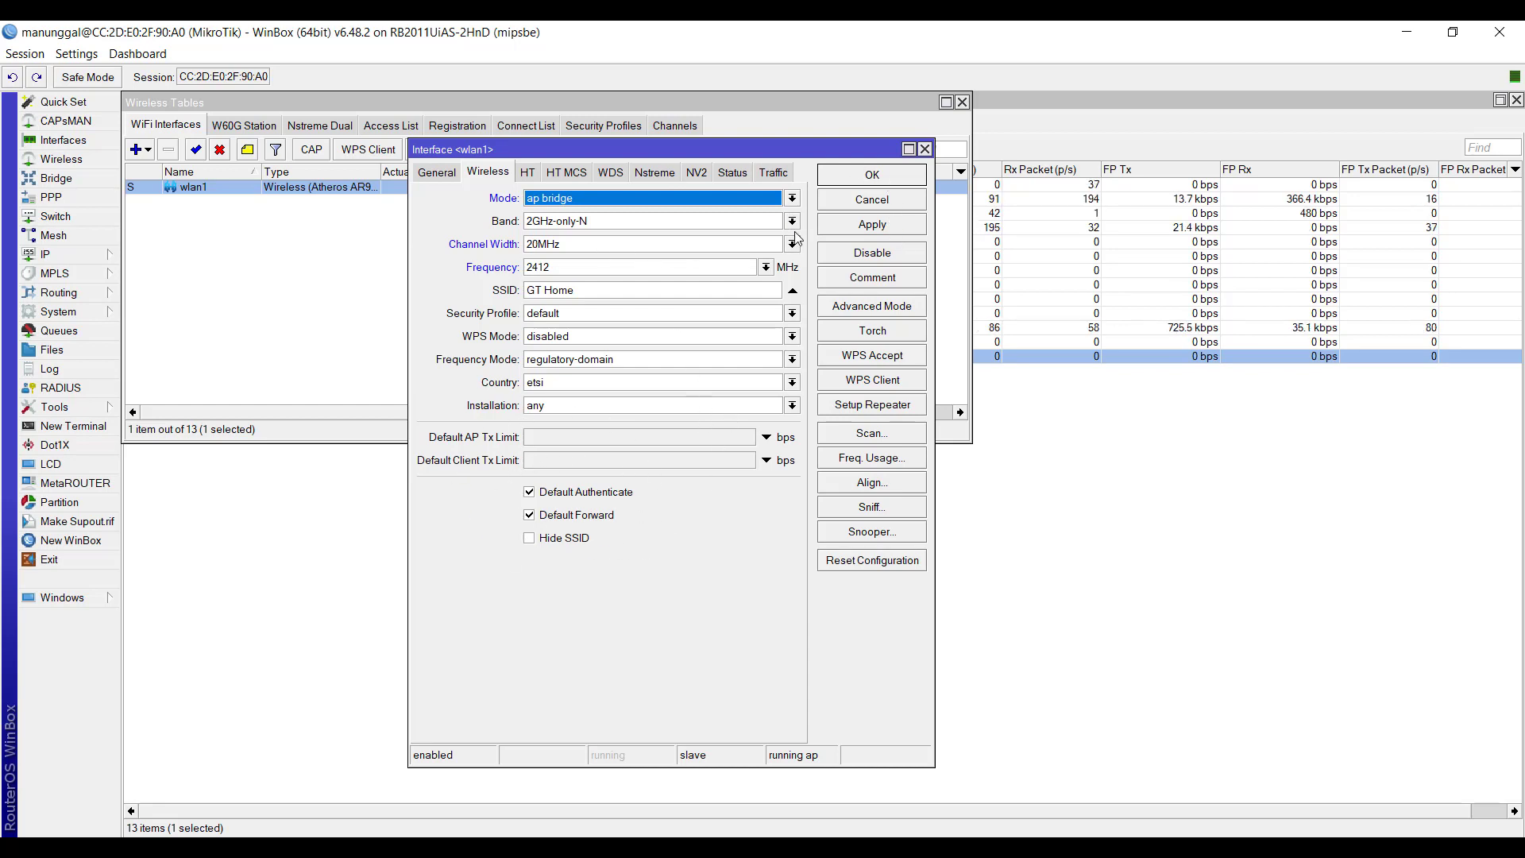
- Close wlan1's settings without applying the changes and show the Wi-Fi networks available in Windows
{"action": "left_click", "coordinate": [925, 150]}
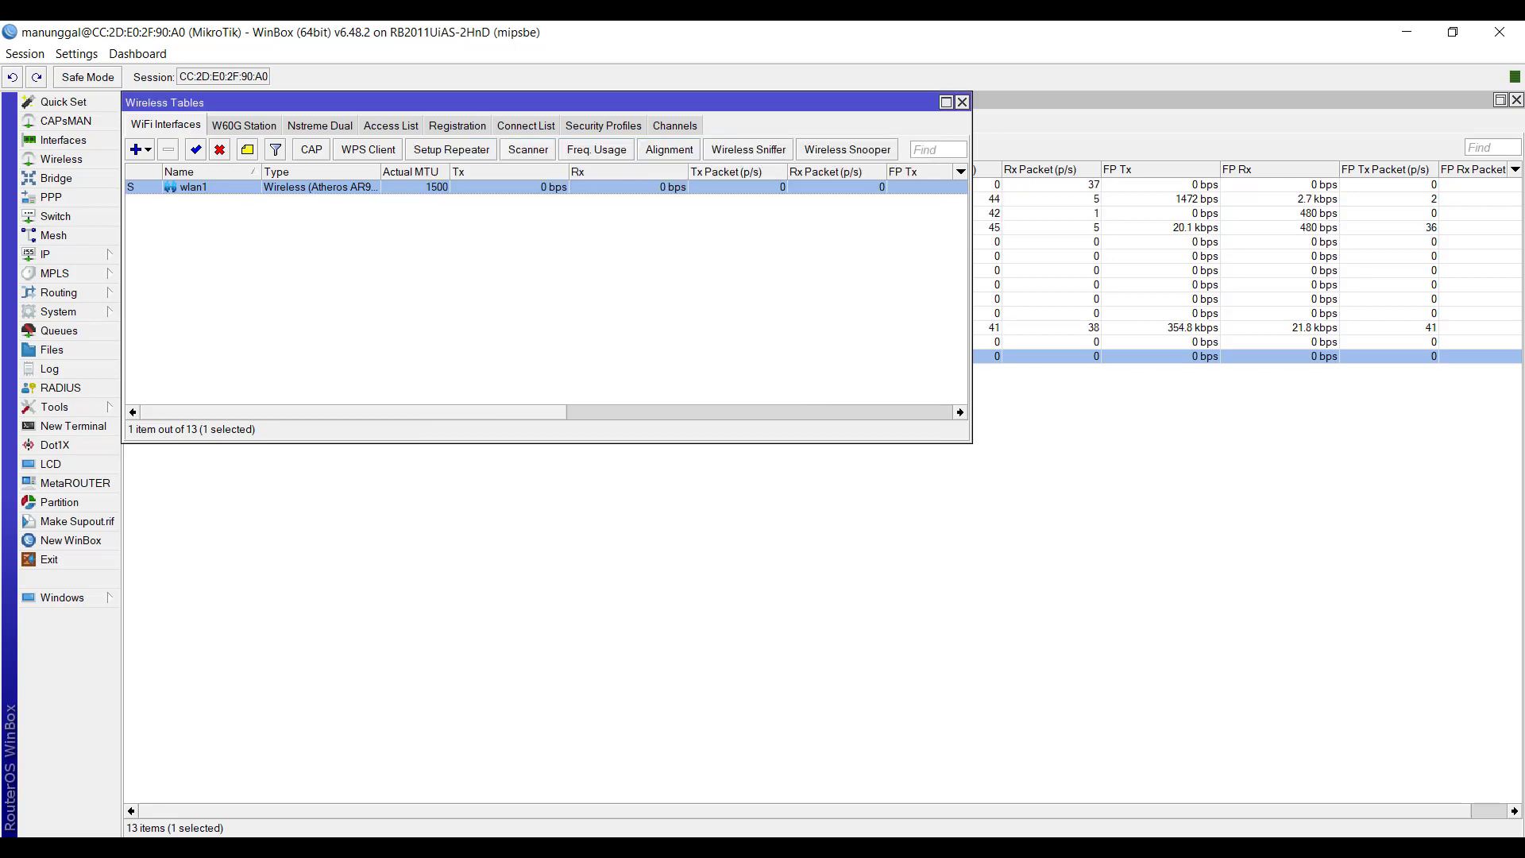
{"action": "left_click", "coordinate": [1342, 854]}
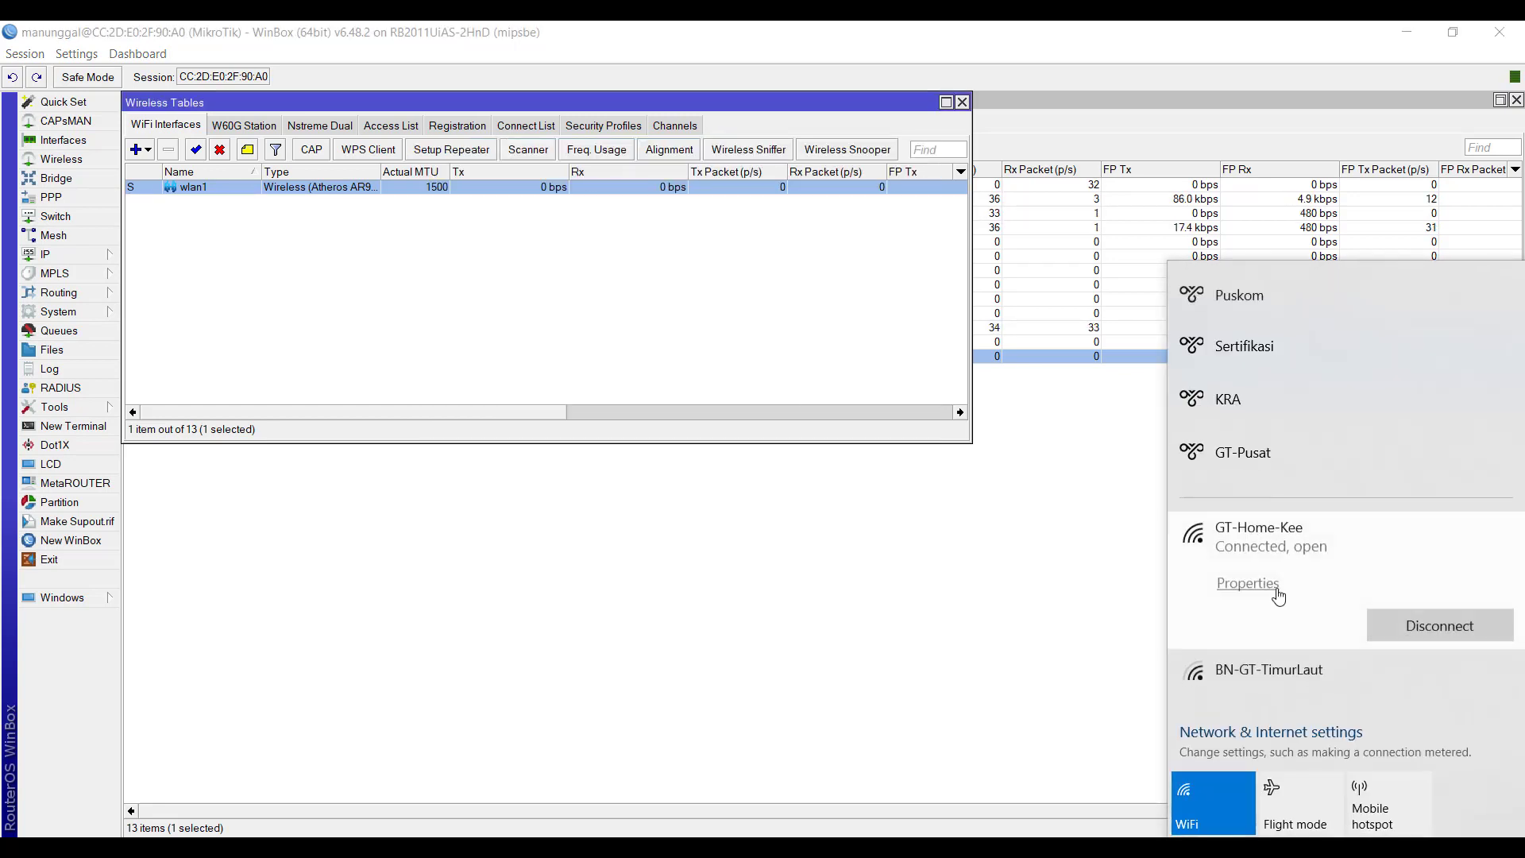
- Look through the Wi-Fi networks available in Windows and examine the GT-Home-Kee entry
{"action": "scroll", "coordinate": [1272, 604], "scroll_direction": "down", "scroll_amount": 1}
{"action": "scroll", "coordinate": [1271, 602], "scroll_direction": "up", "scroll_amount": 1}
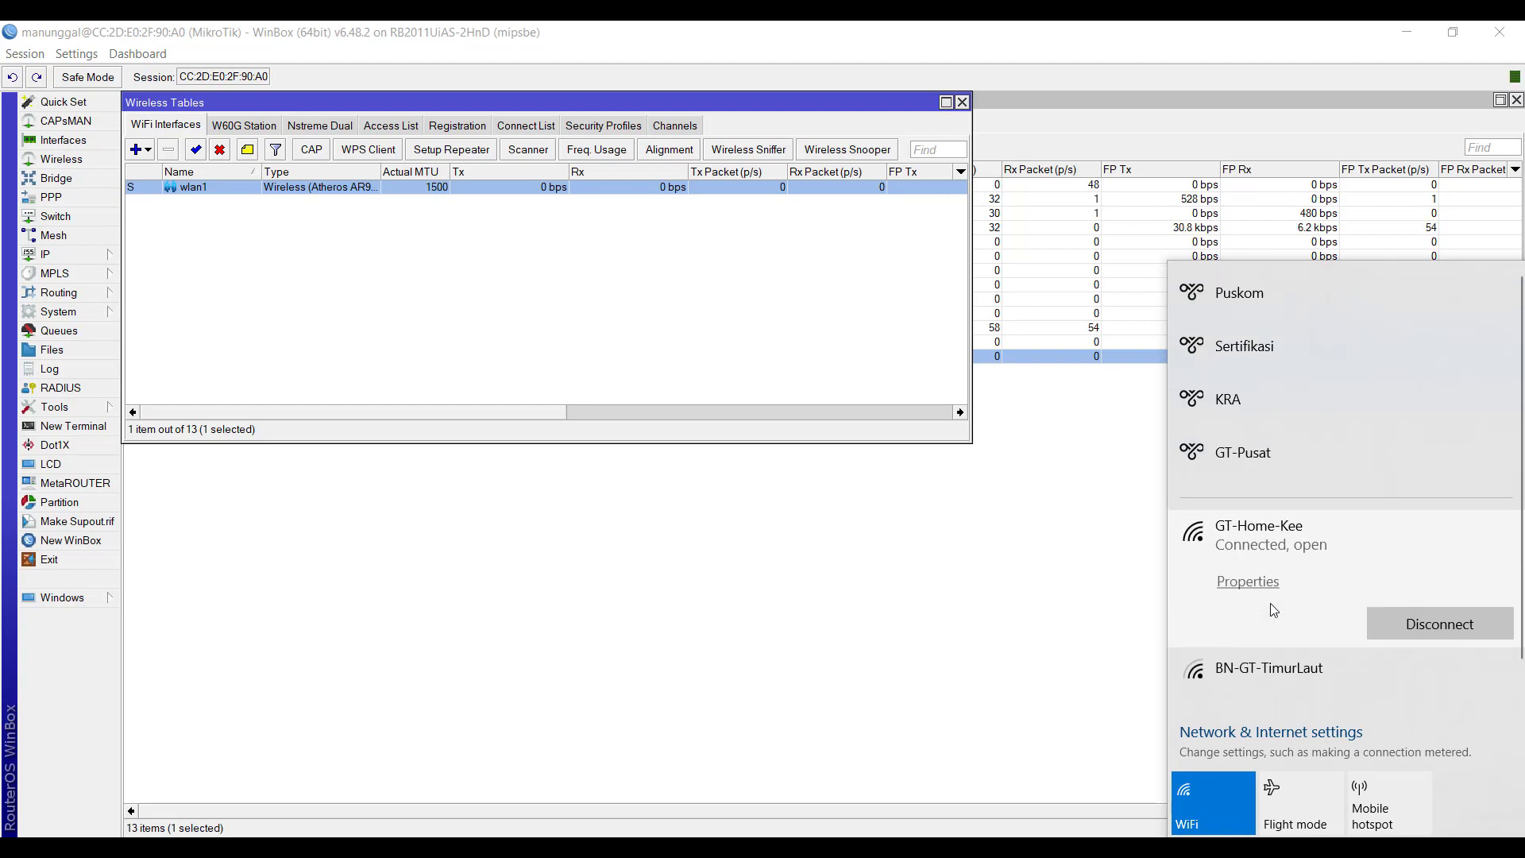
{"action": "scroll", "coordinate": [1273, 609], "scroll_direction": "down", "scroll_amount": 1}
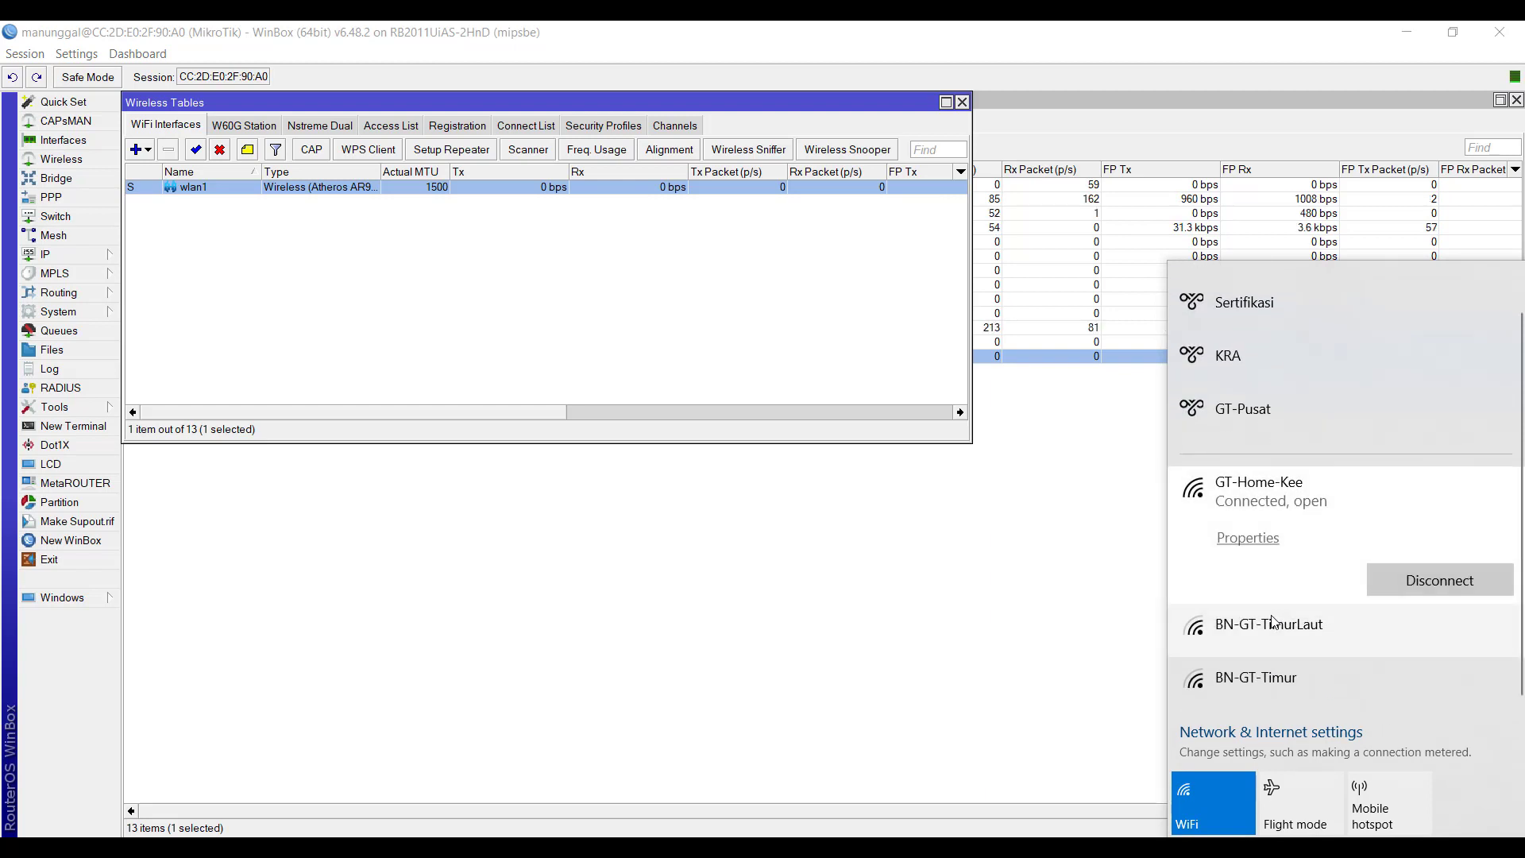
{"action": "scroll", "coordinate": [1273, 619], "scroll_direction": "up", "scroll_amount": 1}
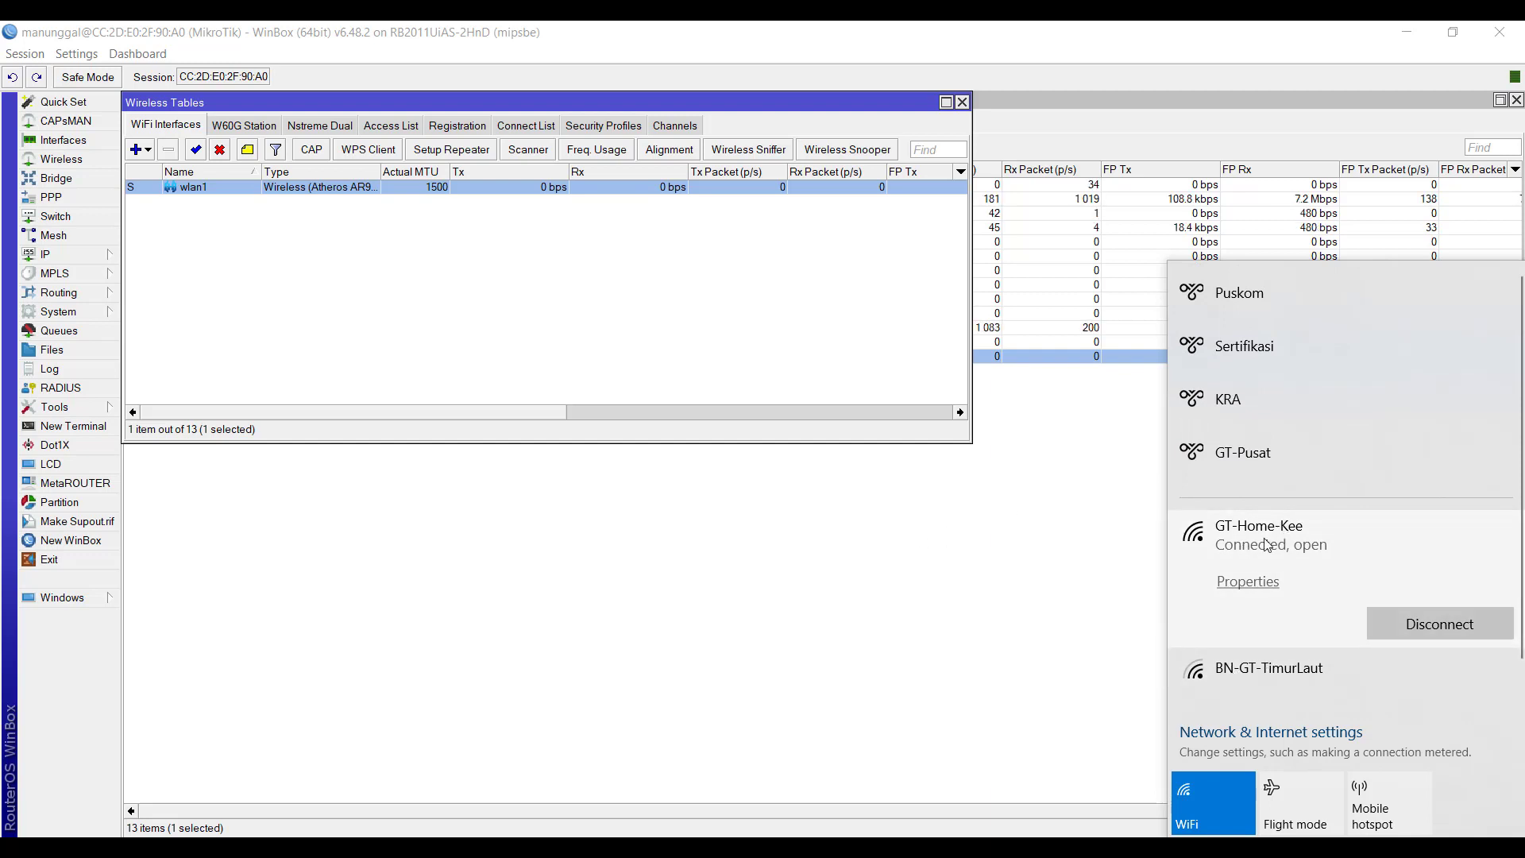
{"action": "scroll", "coordinate": [1256, 590], "scroll_direction": "down", "scroll_amount": 1}
{"action": "scroll", "coordinate": [1257, 592], "scroll_direction": "up", "scroll_amount": 1}
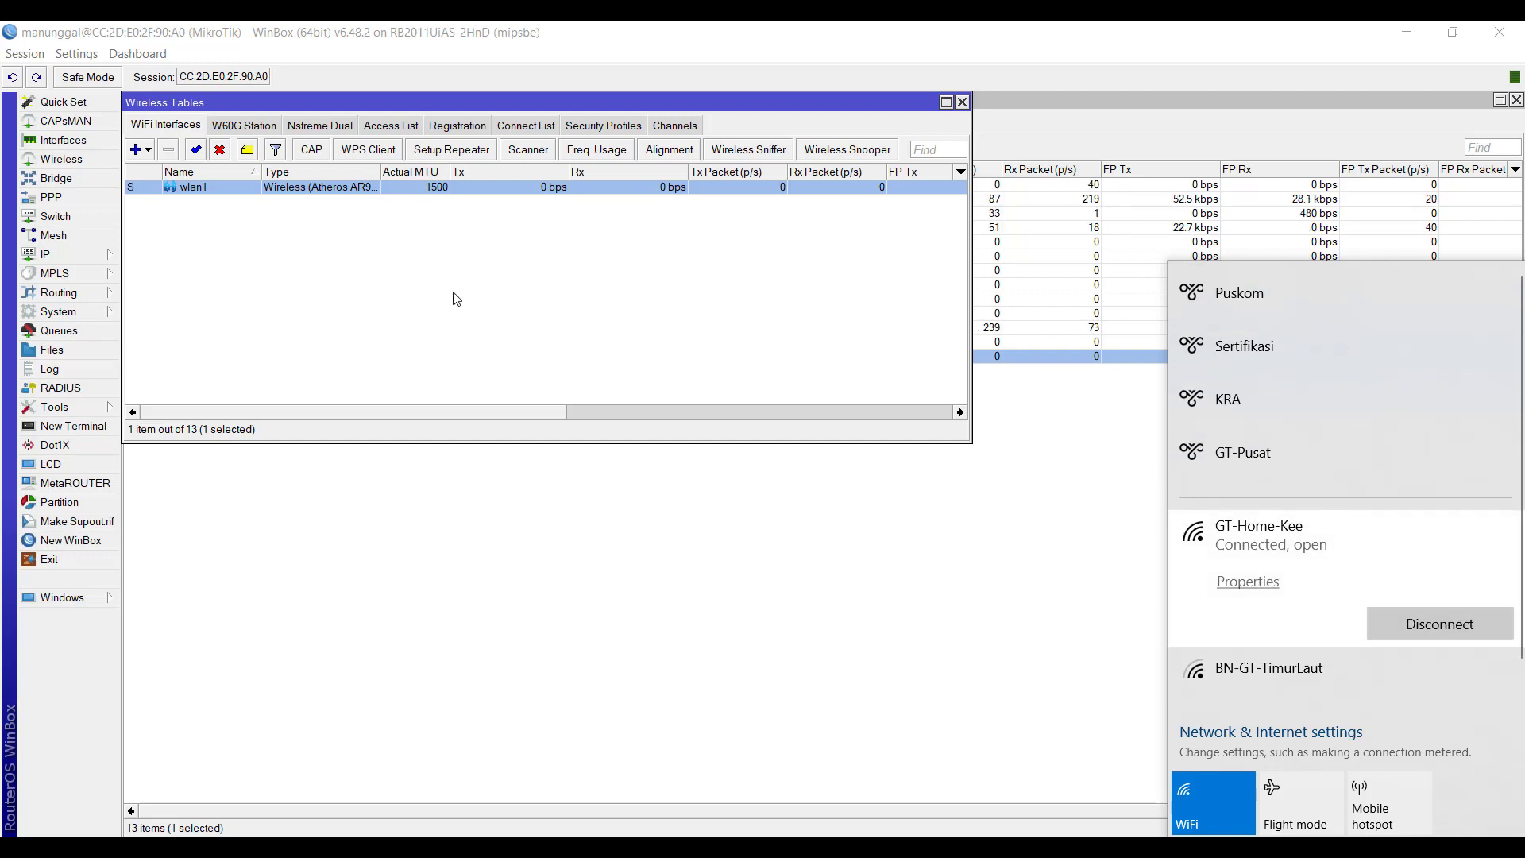
- Open wlan1's wireless settings, highlight its SSID, and compare it with the network names listed in Windows
{"action": "double_click", "coordinate": [403, 190]}
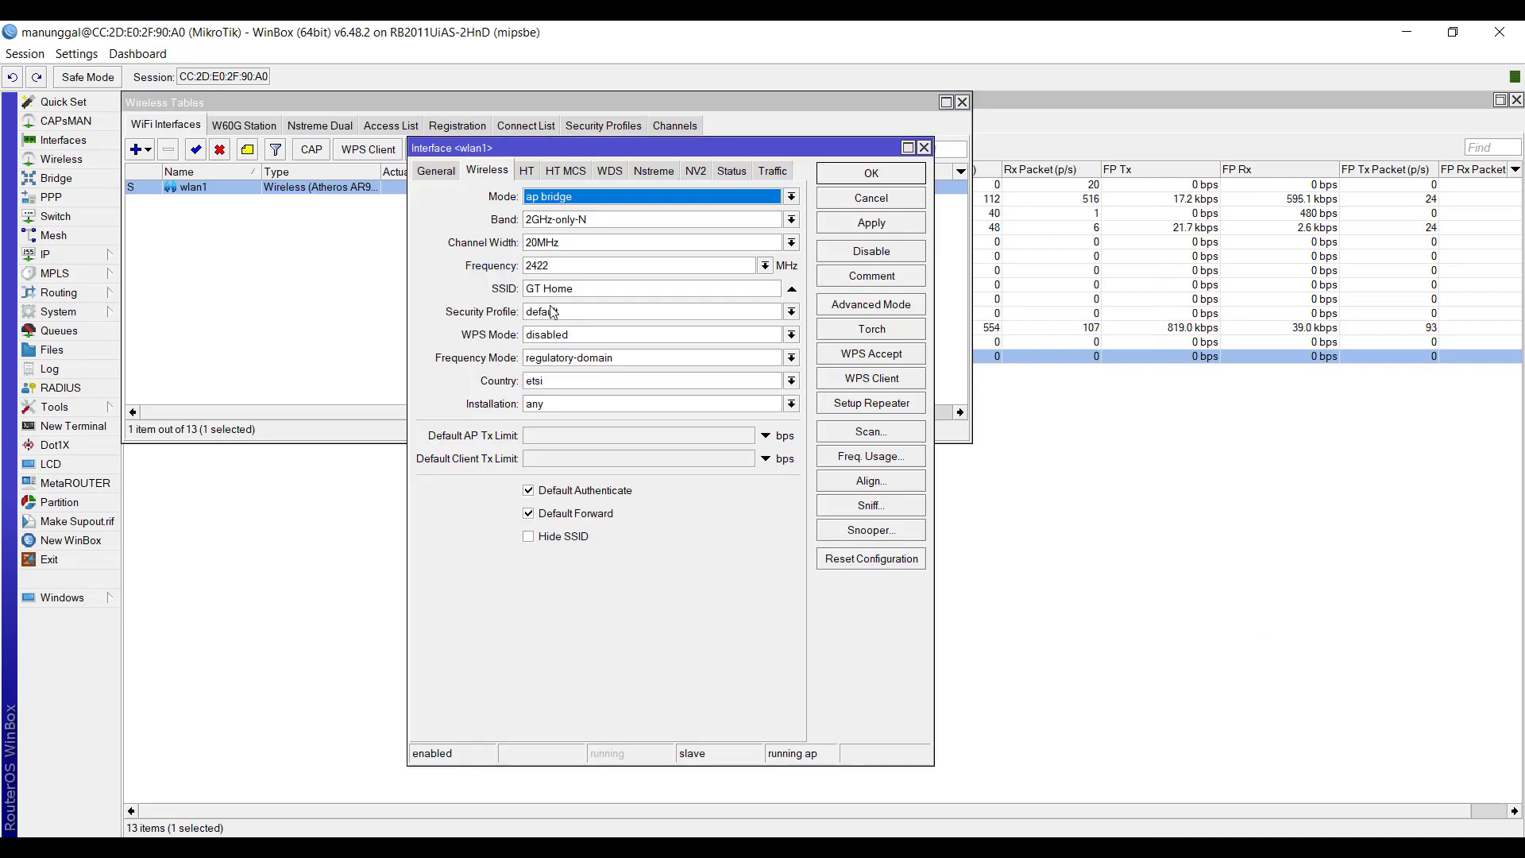
{"action": "left_click", "coordinate": [583, 289]}
{"action": "left_click_drag", "start_coordinate": [583, 290], "coordinate": [520, 297]}
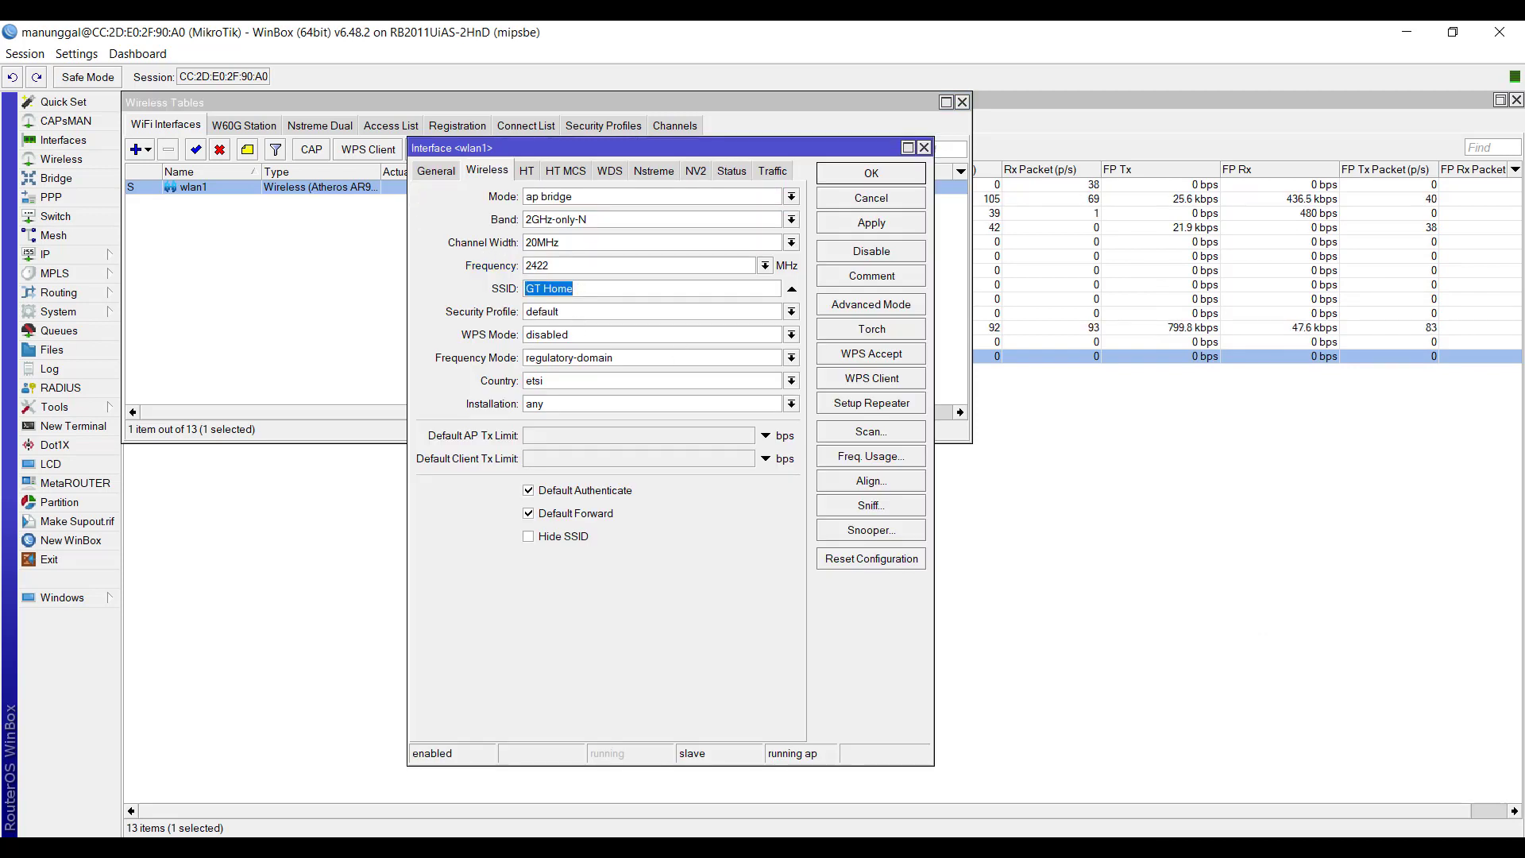
{"action": "left_click", "coordinate": [1393, 848]}
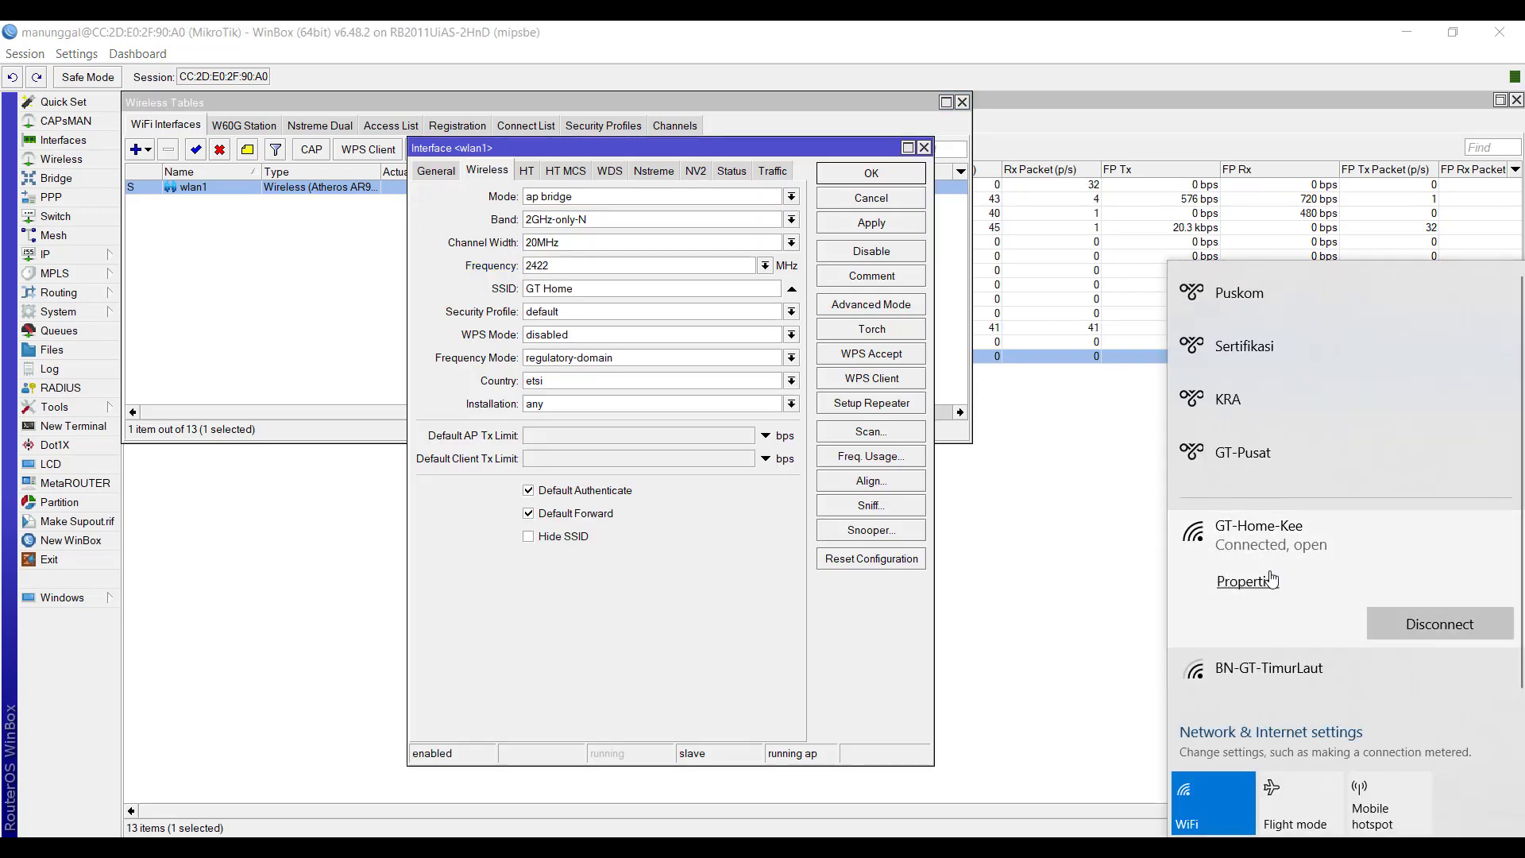
{"action": "scroll", "coordinate": [1263, 620], "scroll_direction": "down", "scroll_amount": 1}
{"action": "scroll", "coordinate": [1263, 659], "scroll_direction": "up", "scroll_amount": 1}
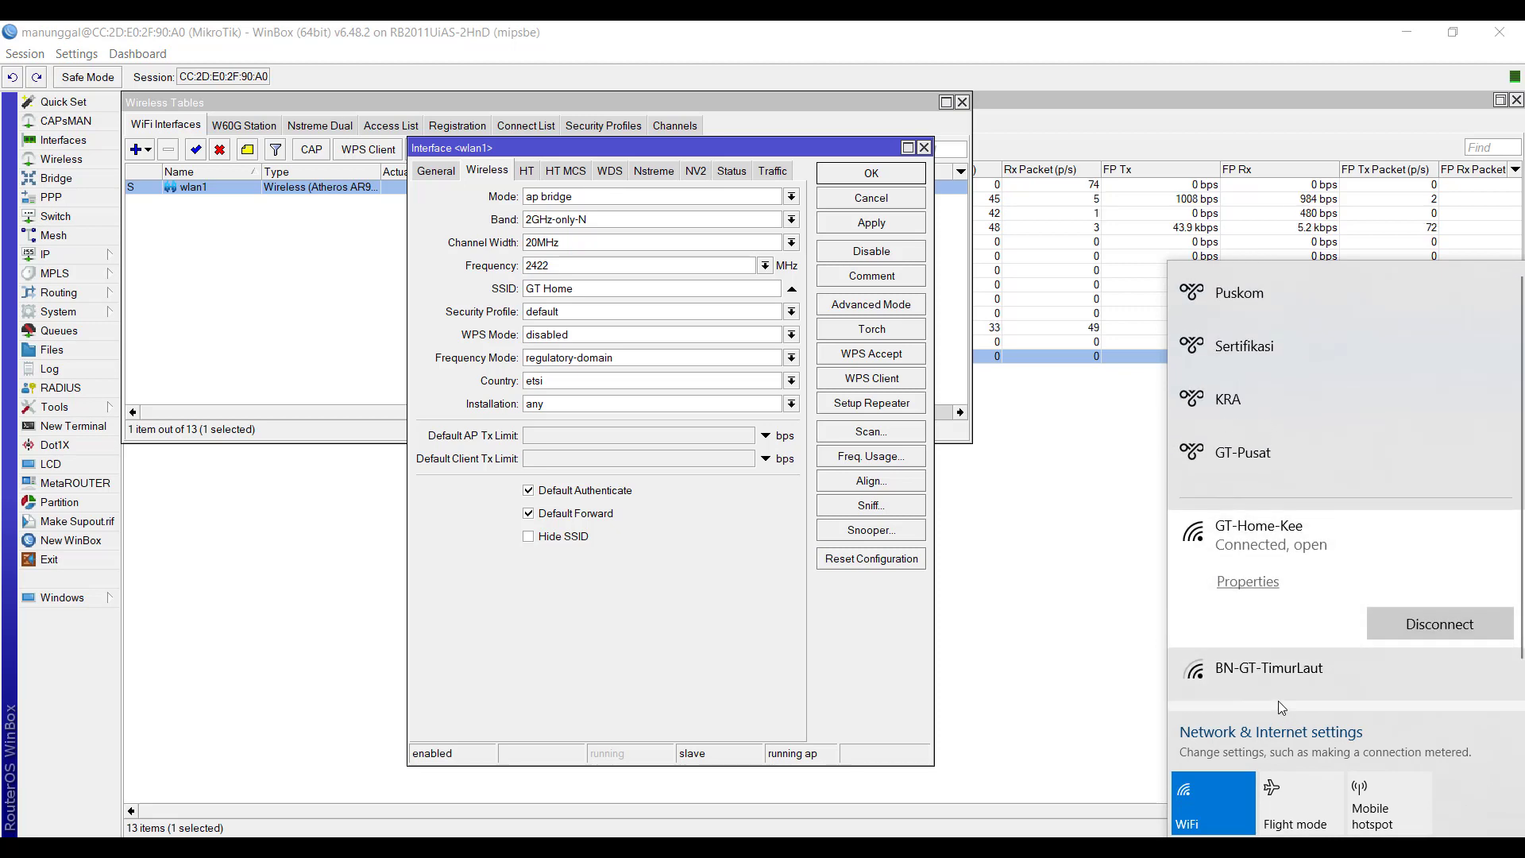
- Dismiss the Windows network list and open wlan1 from the interface list to examine its SSID
{"action": "left_click", "coordinate": [1103, 672]}
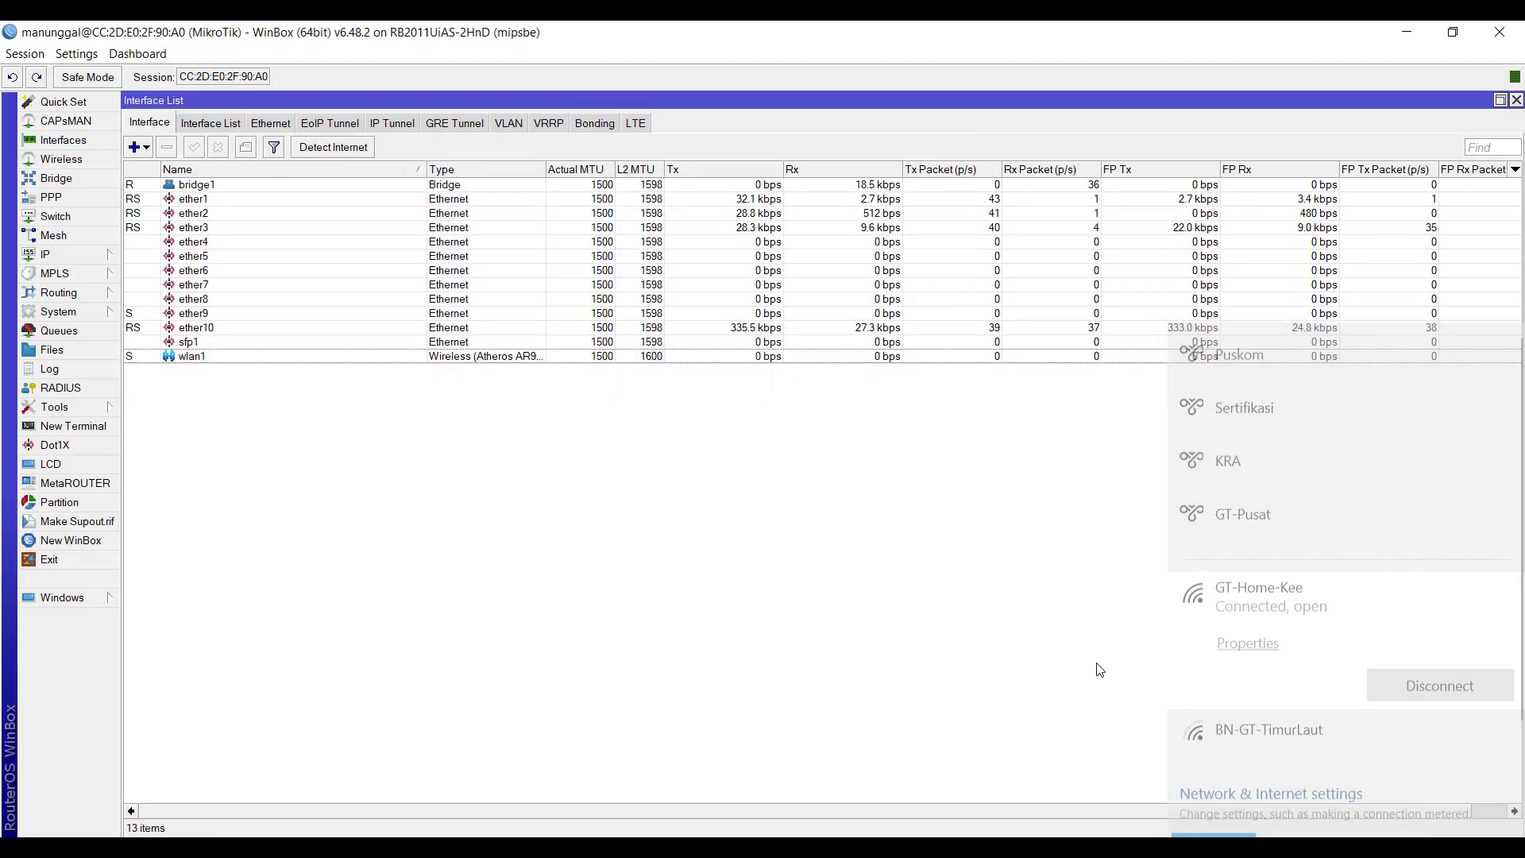
{"action": "double_click", "coordinate": [274, 357]}
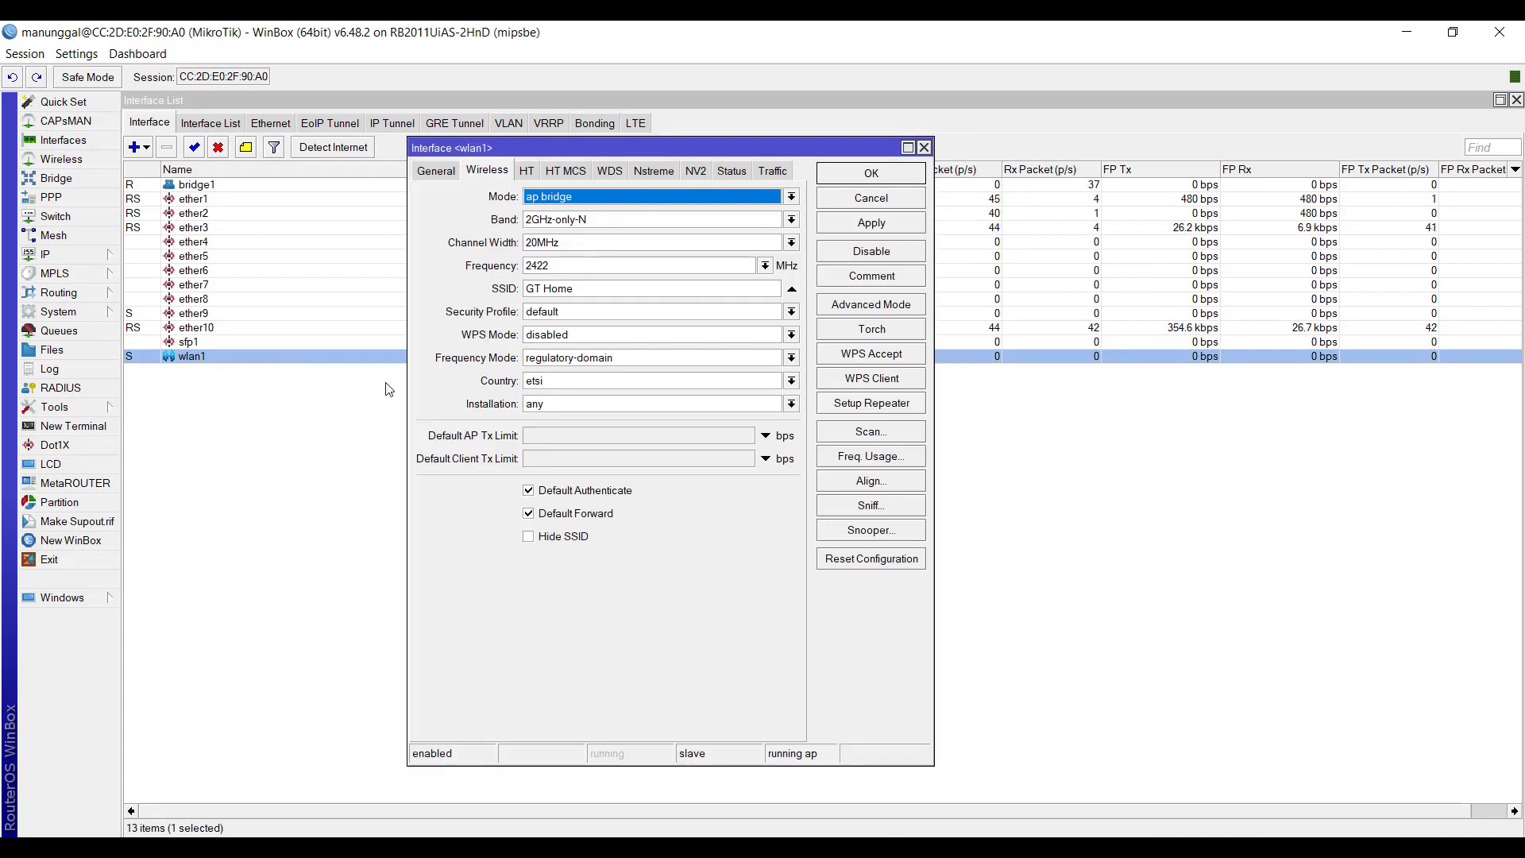
{"action": "left_click_drag", "start_coordinate": [579, 289], "coordinate": [524, 295]}
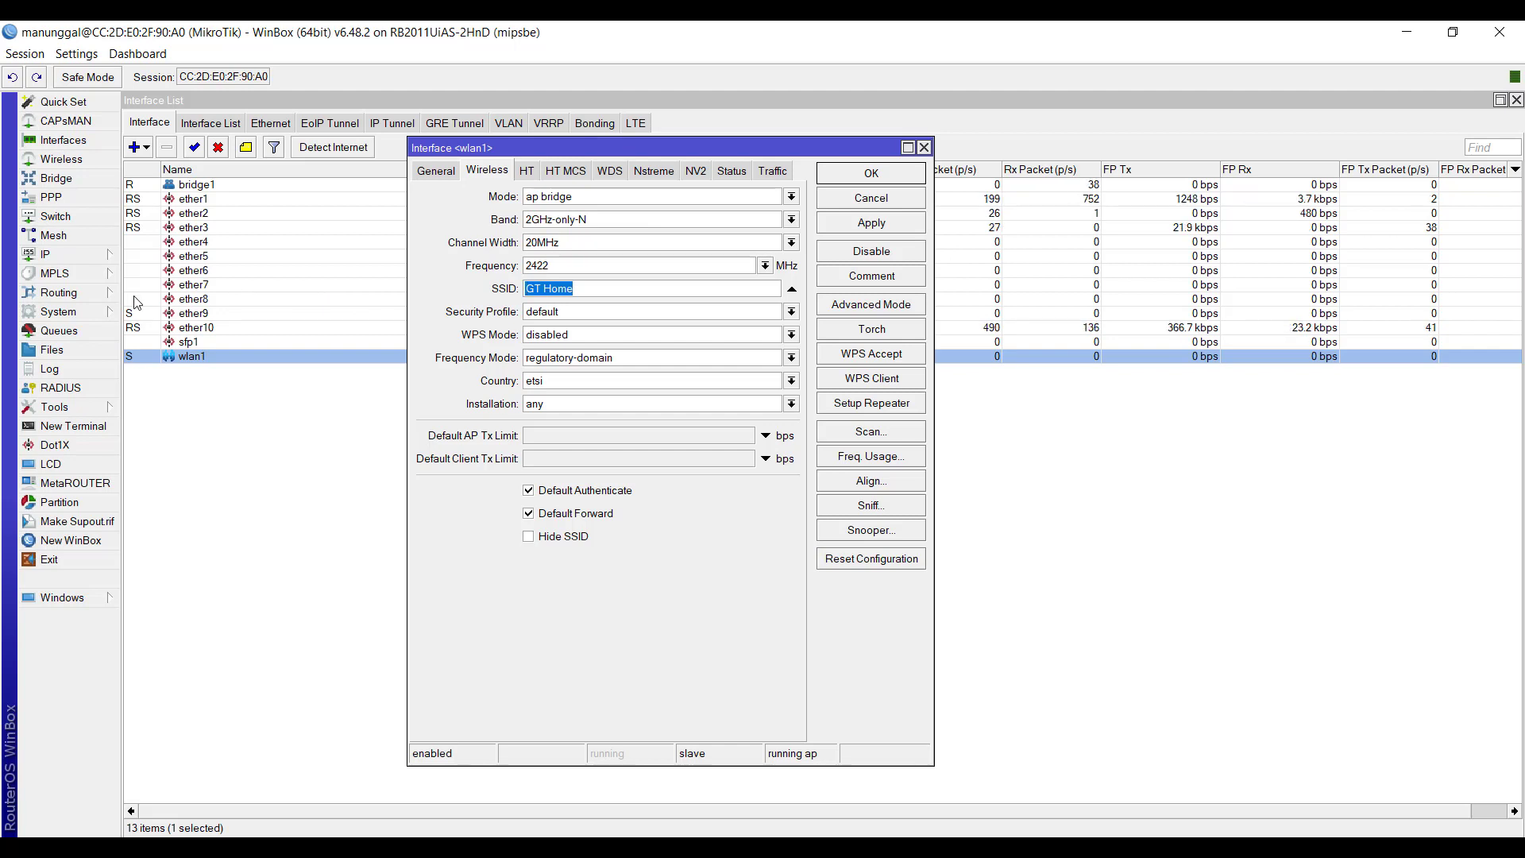
- Examine ether1 and wlan1 in the interface list, and close that list to return to the wireless interfaces table
{"action": "left_click", "coordinate": [198, 203]}
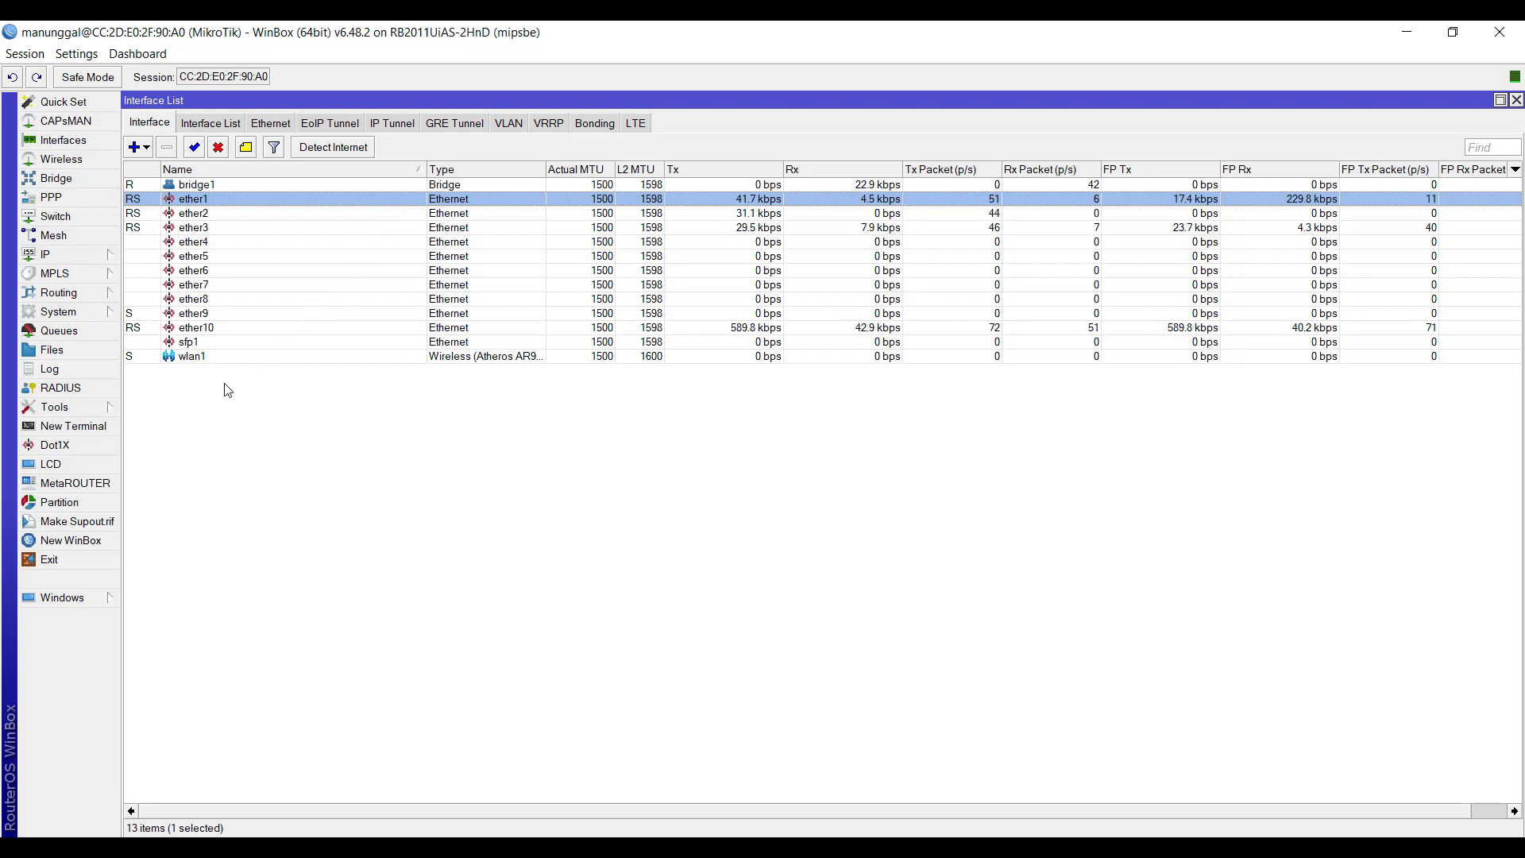
{"action": "left_click", "coordinate": [191, 360]}
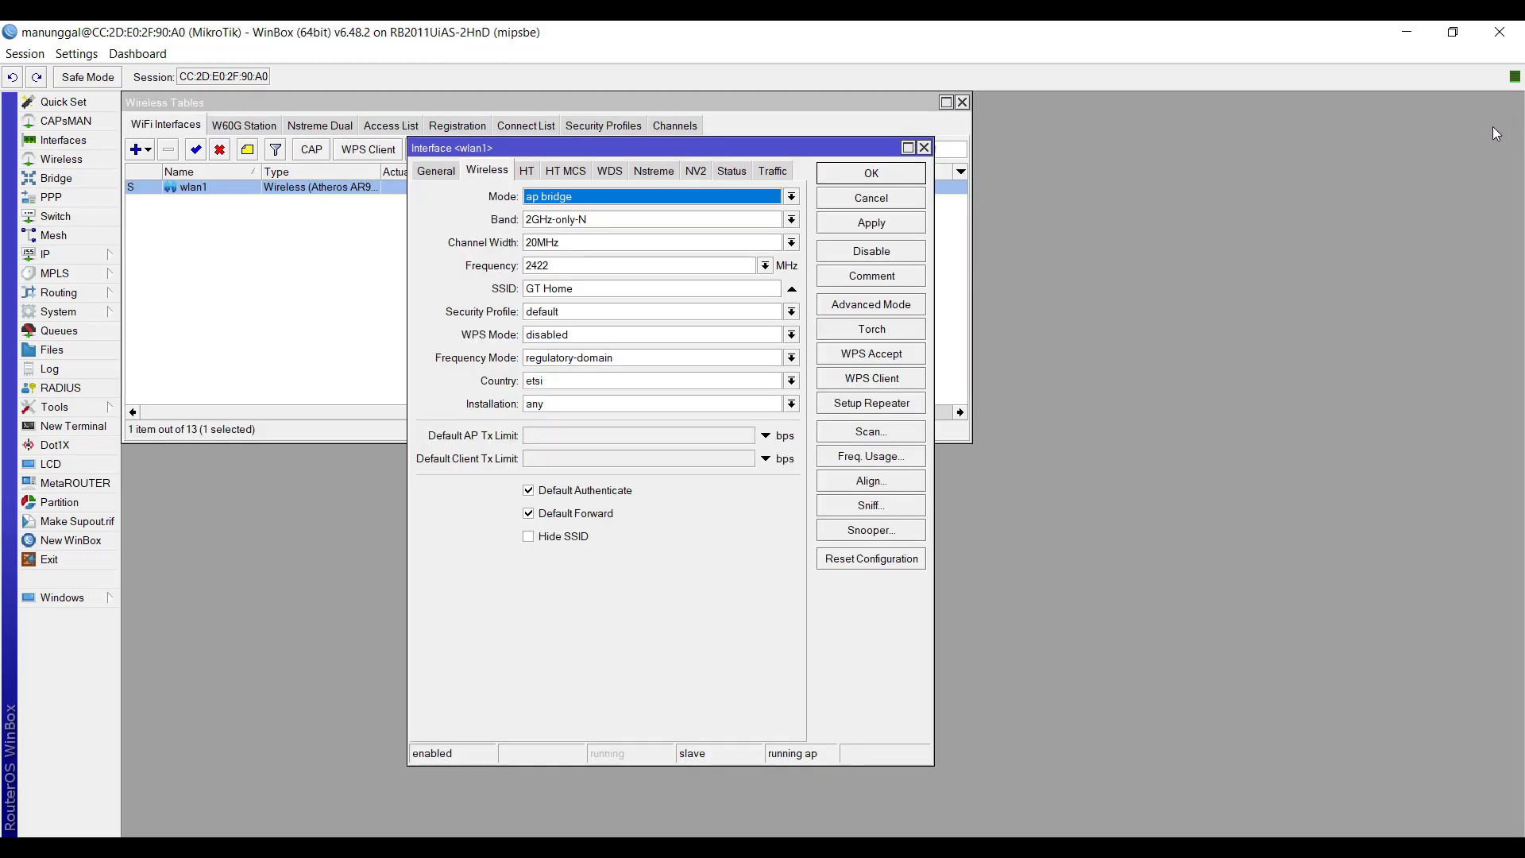
{"action": "left_click", "coordinate": [306, 303]}
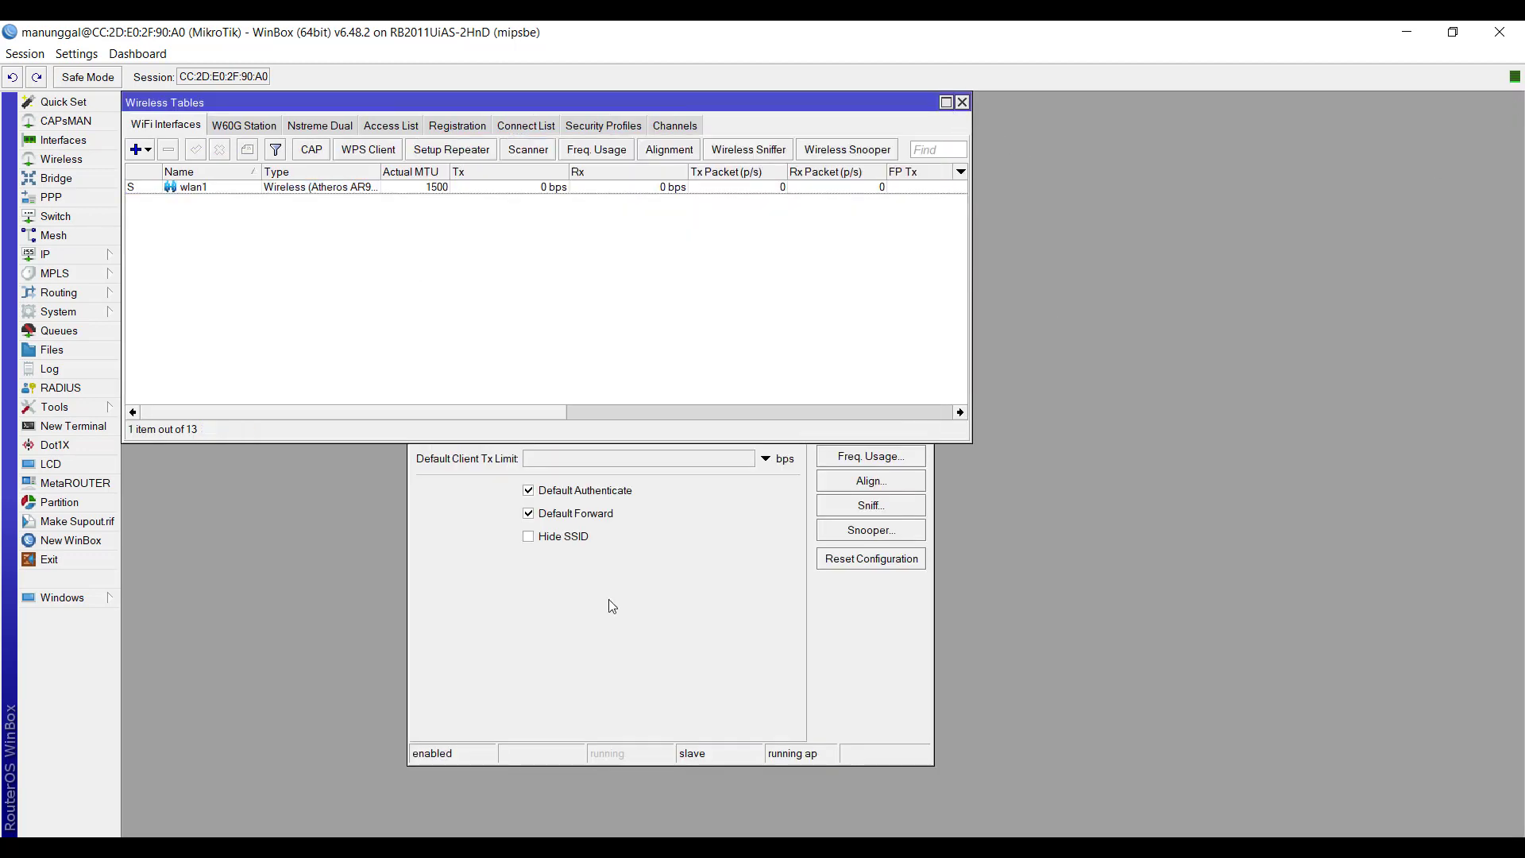